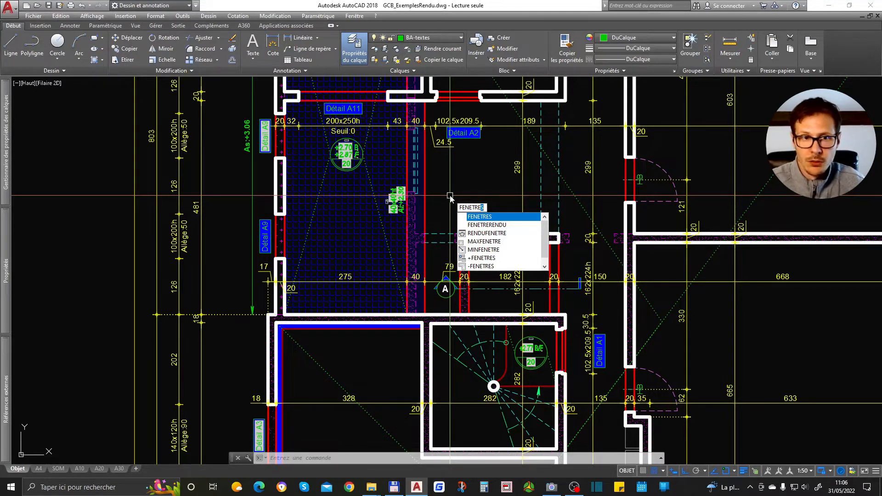
- Split the model space into three viewports using the standard Trois: Droite configuration
key(Return)
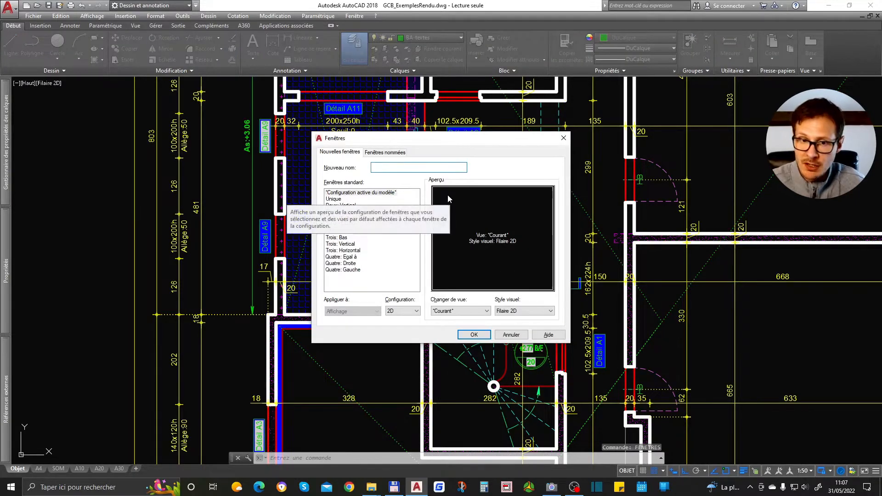
click(348, 206)
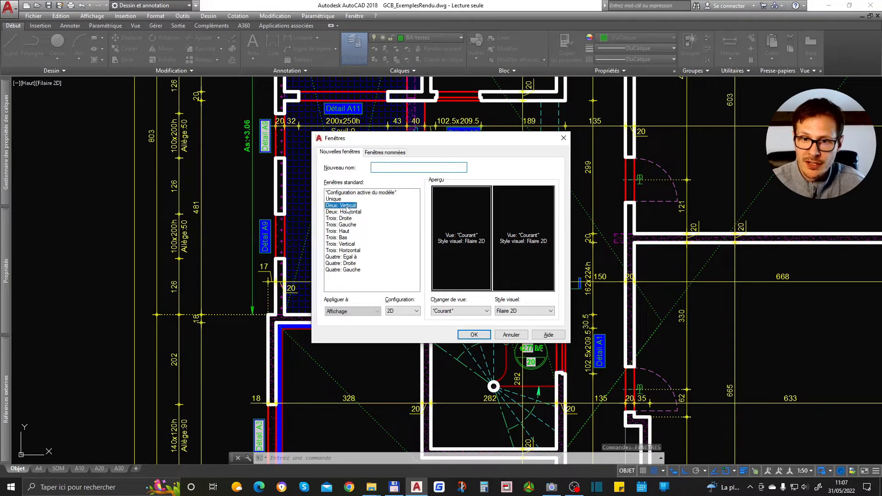
click(349, 212)
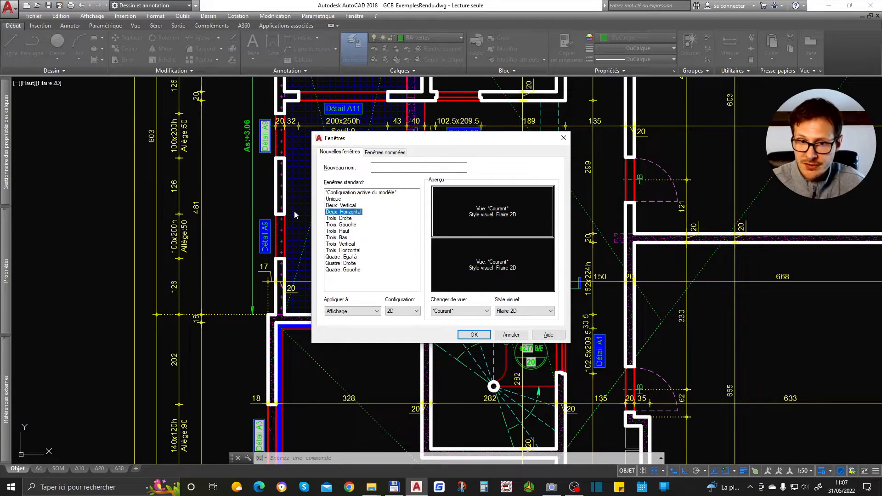
click(348, 219)
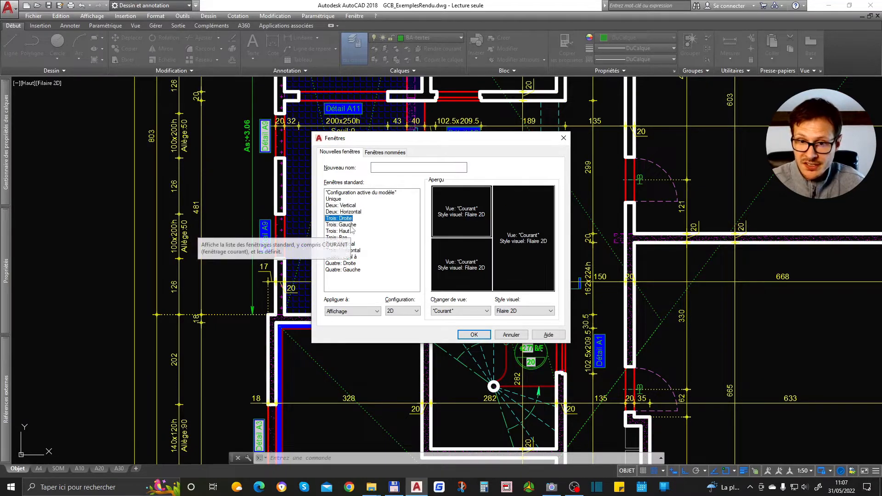
click(351, 225)
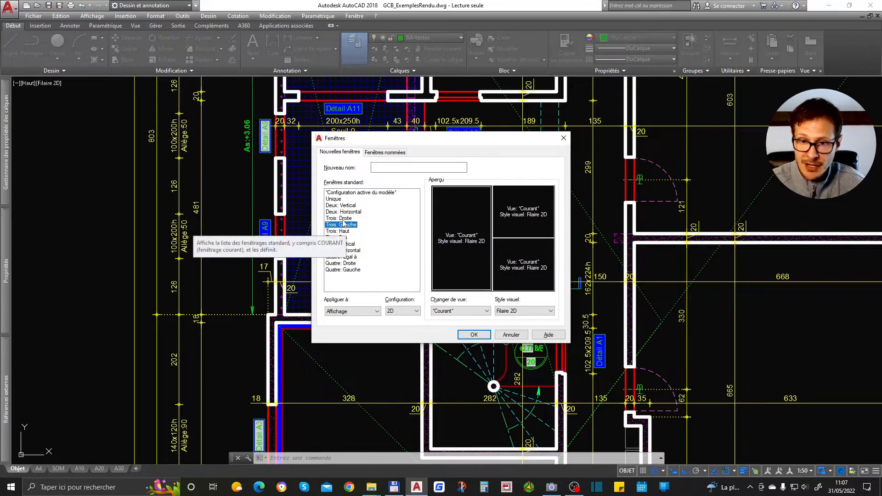
click(343, 220)
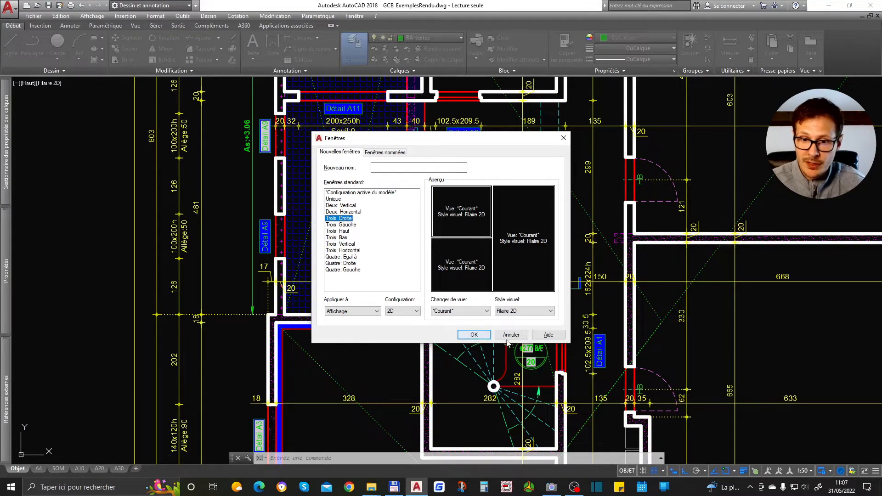
click(474, 335)
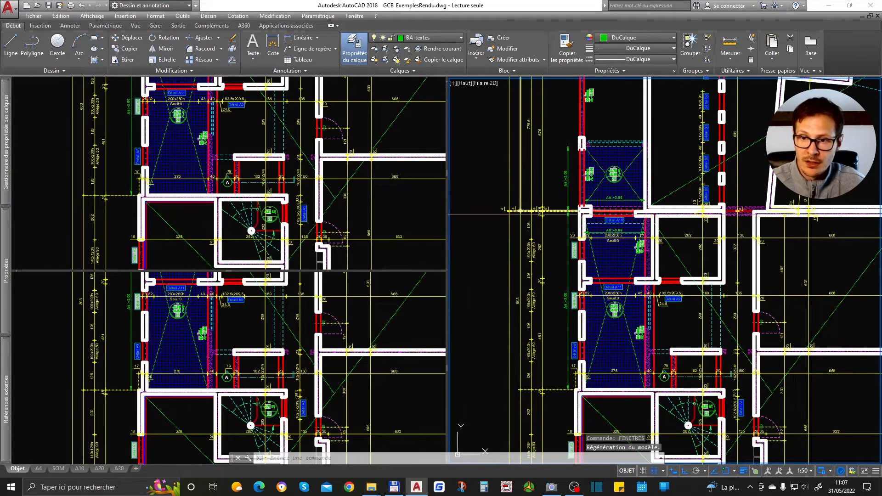
- Activate each of the three viewports in turn and examine the floor plan at different zoom levels
scroll(615, 244, down, 5)
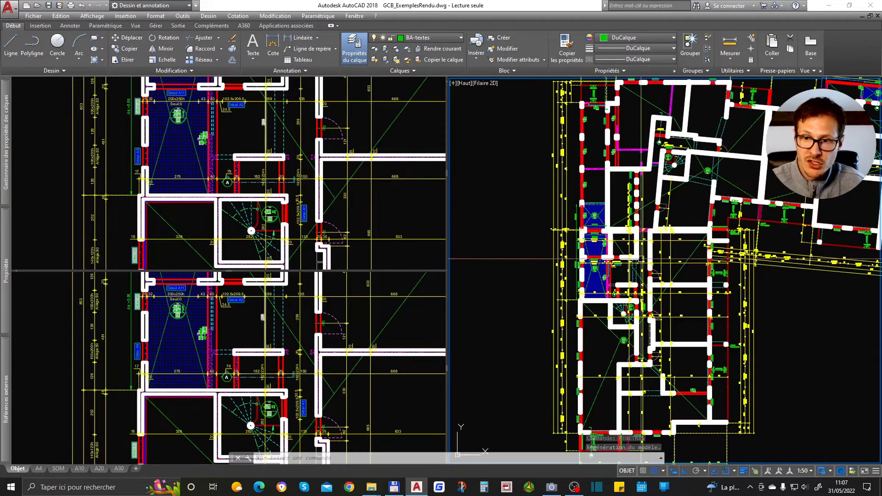
scroll(639, 248, up, 5)
scroll(639, 248, up, 1)
scroll(639, 248, down, 2)
click(299, 174)
scroll(300, 187, down, 3)
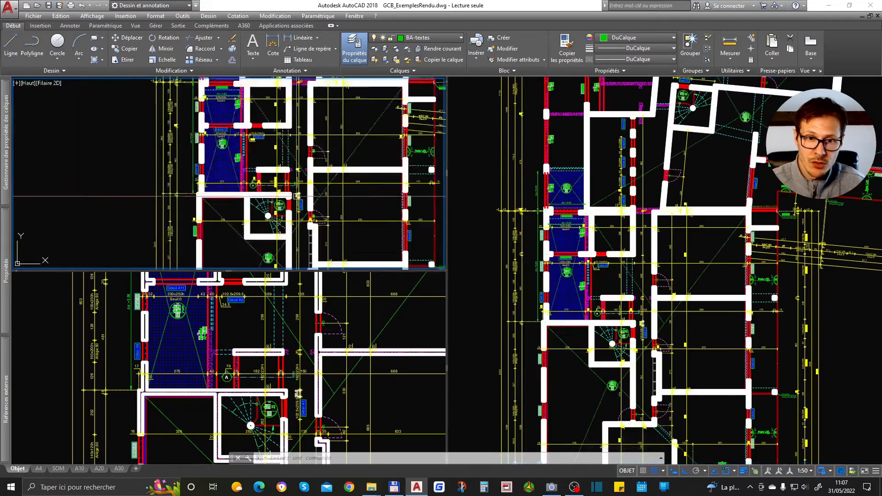
scroll(301, 207, up, 3)
click(288, 337)
scroll(288, 337, down, 3)
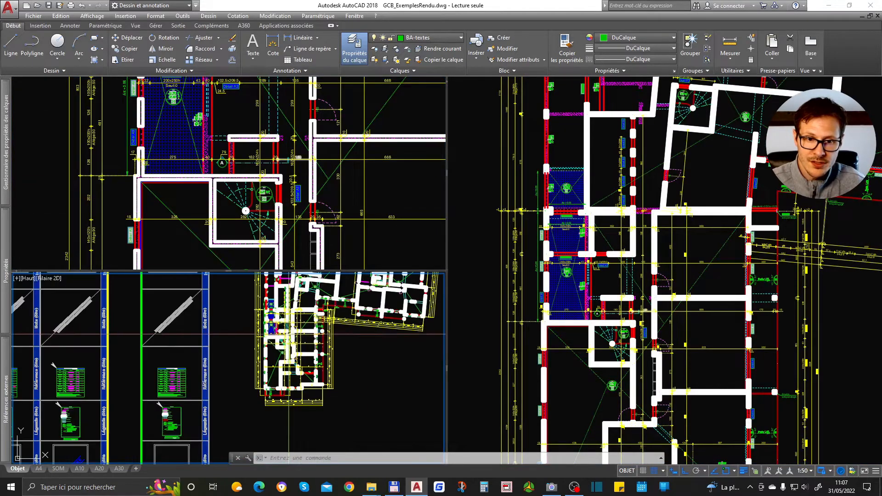
scroll(288, 336, up, 3)
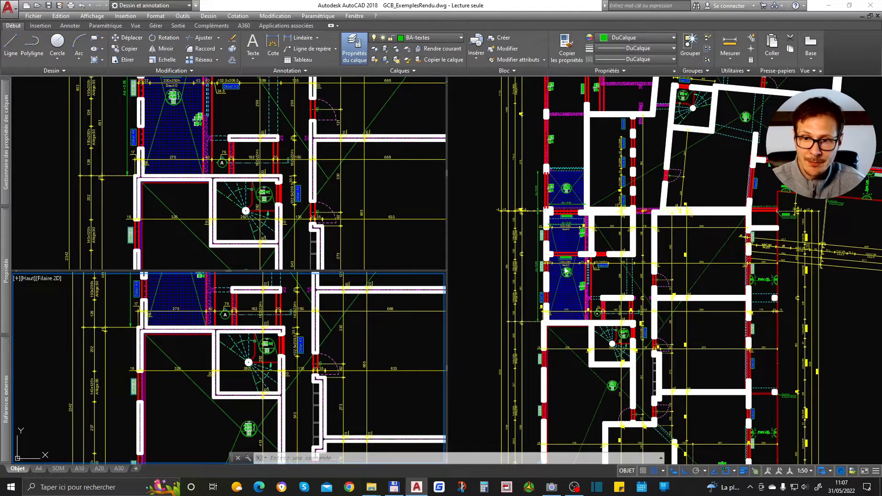
- Display the Coupe A section drawing in the tall viewport
click(608, 206)
scroll(609, 206, down, 6)
middle_drag(606, 274, 762, 274)
scroll(551, 250, up, 8)
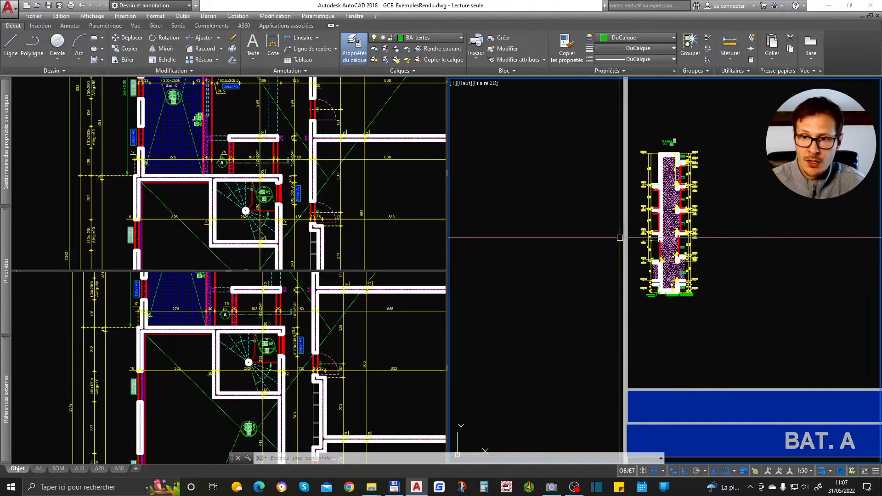
scroll(652, 211, up, 2)
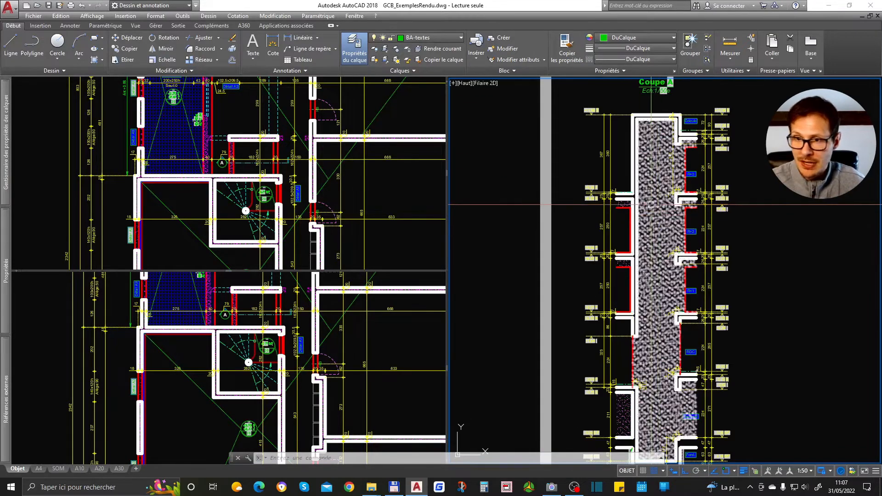
- Frame section mark A beside the spiral staircase in the upper small viewport
click(240, 166)
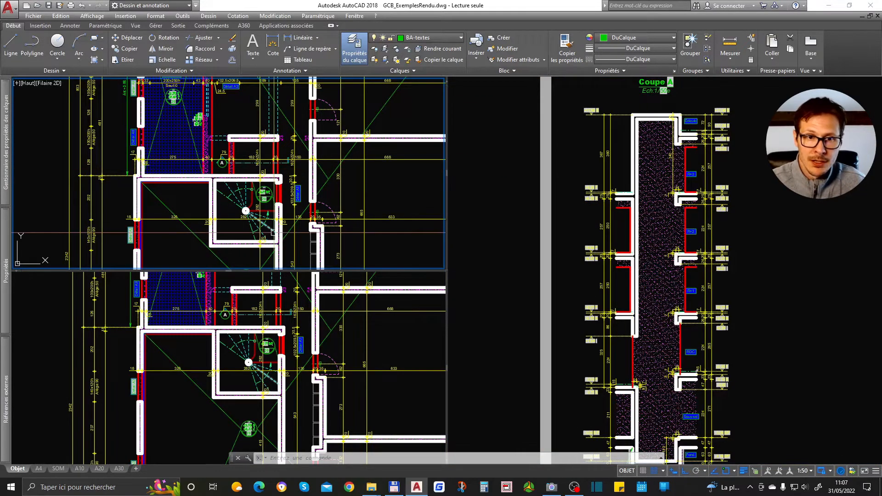
scroll(199, 173, down, 6)
scroll(199, 173, up, 6)
scroll(200, 201, down, 8)
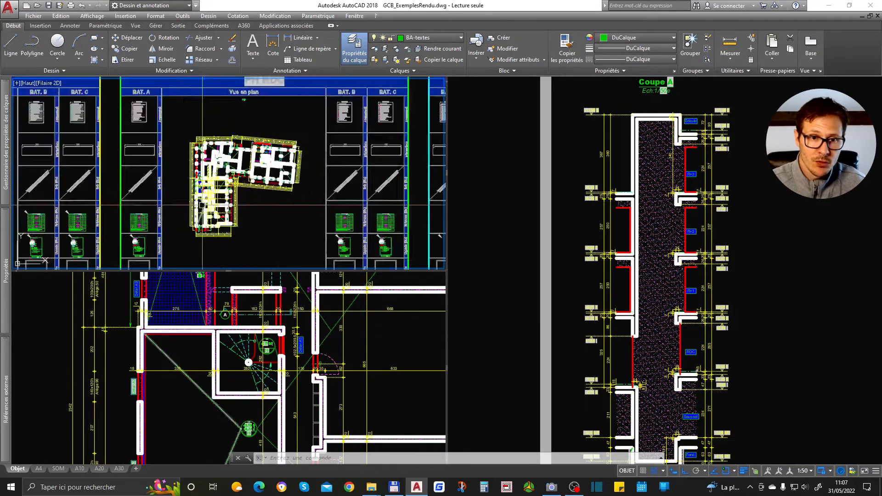
scroll(199, 203, up, 8)
scroll(269, 132, up, 6)
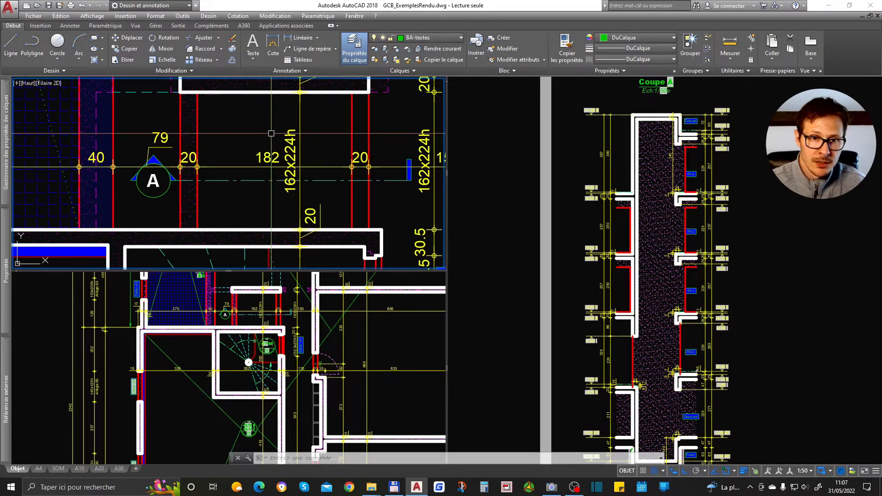
scroll(269, 132, down, 2)
- Show another floor plan's area around section mark A1 in the lower small viewport
click(272, 338)
scroll(272, 337, down, 8)
middle_drag(119, 334, 182, 354)
scroll(181, 354, up, 5)
scroll(185, 336, up, 5)
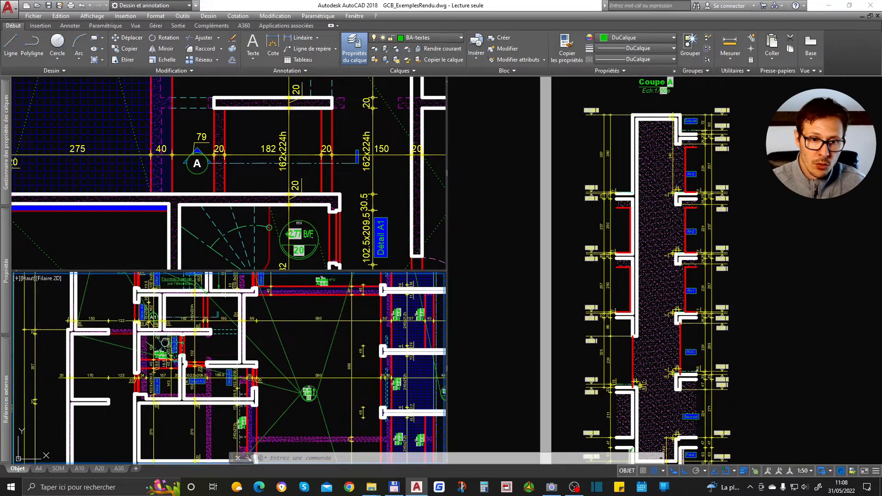
- Examine the RDC storey of section Coupe A in the tall viewport, outlining it with a selection window
click(724, 409)
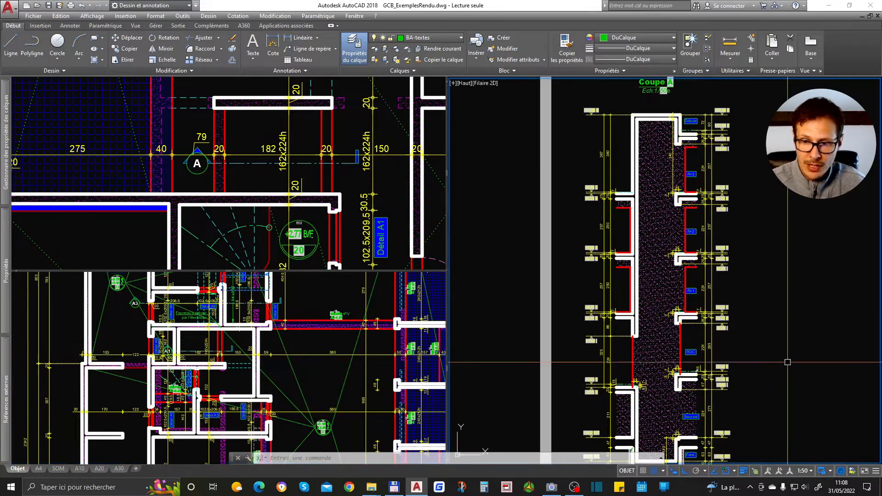
scroll(683, 383, up, 1)
middle_drag(688, 391, 690, 349)
scroll(689, 349, up, 1)
scroll(713, 350, down, 1)
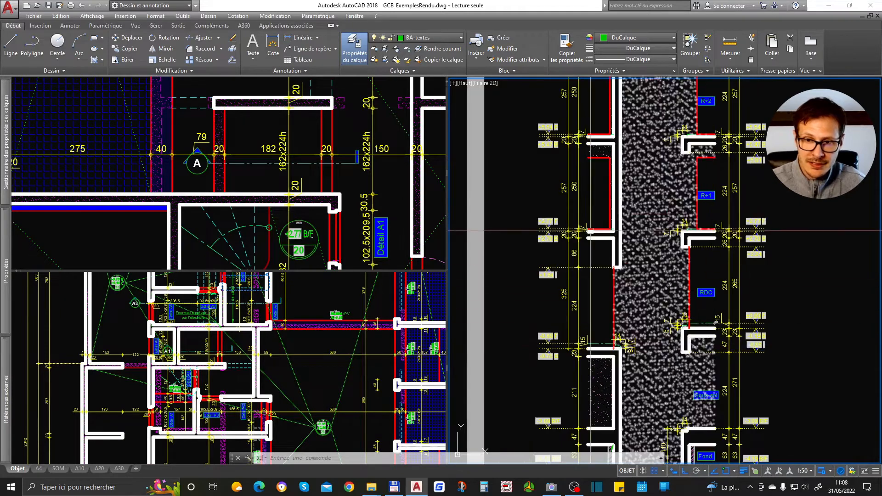
click(516, 206)
scroll(814, 323, up, 1)
scroll(824, 339, down, 1)
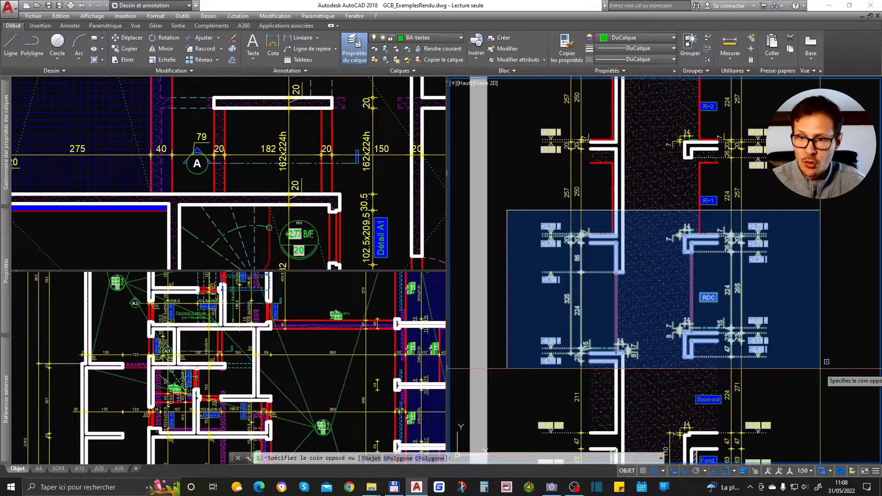
click(528, 297)
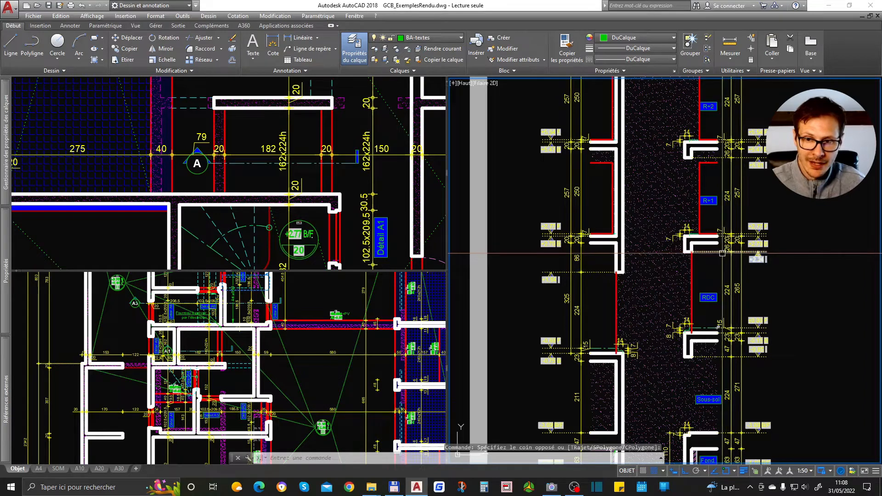
- Compare section mark A in the upper small viewport with section mark A1 in the lower one
click(145, 240)
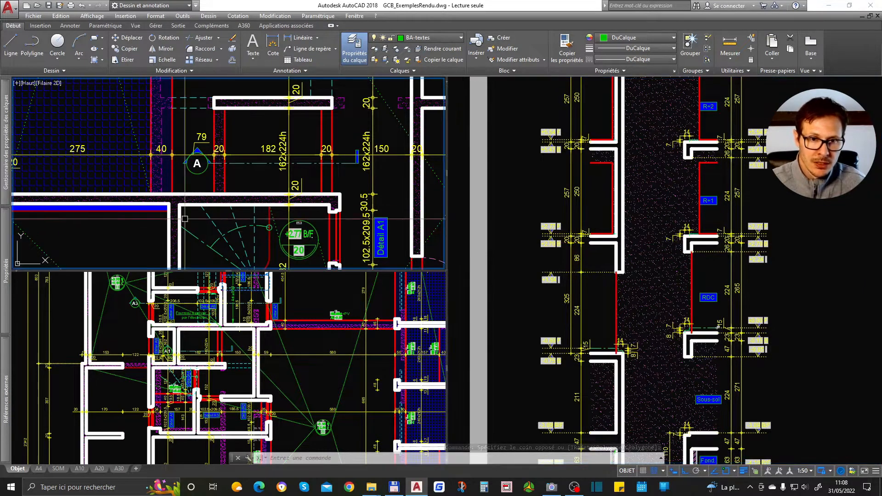
middle_drag(290, 163, 276, 173)
click(271, 335)
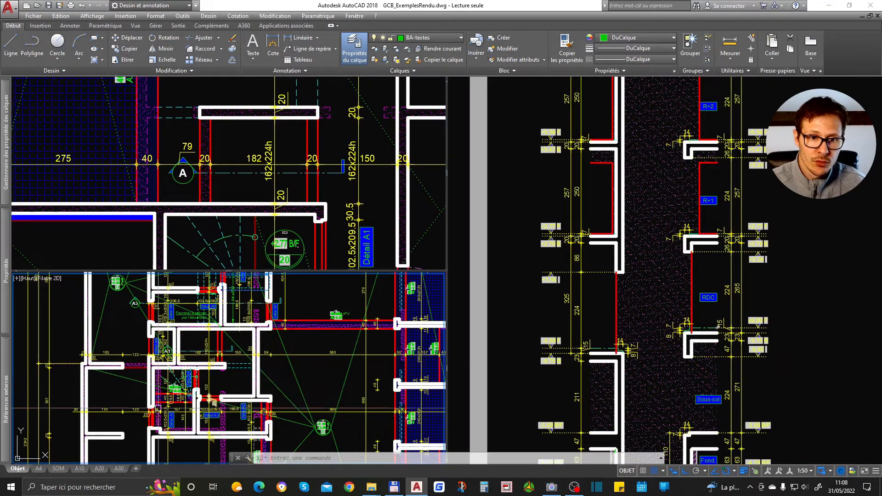
scroll(149, 346, up, 4)
mouse_move(260, 355)
middle_down()
mouse_move(255, 383)
mouse_move(251, 368)
middle_up()
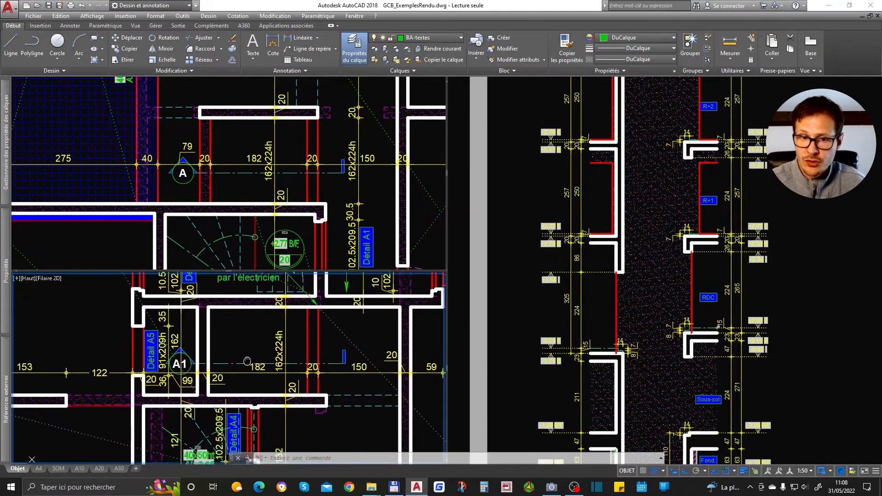
- Bring the template's tool tables into the lower small viewport and examine the Coupe and Détail text symbols under Outils échelle
scroll(267, 353, down, 4)
scroll(268, 353, down, 6)
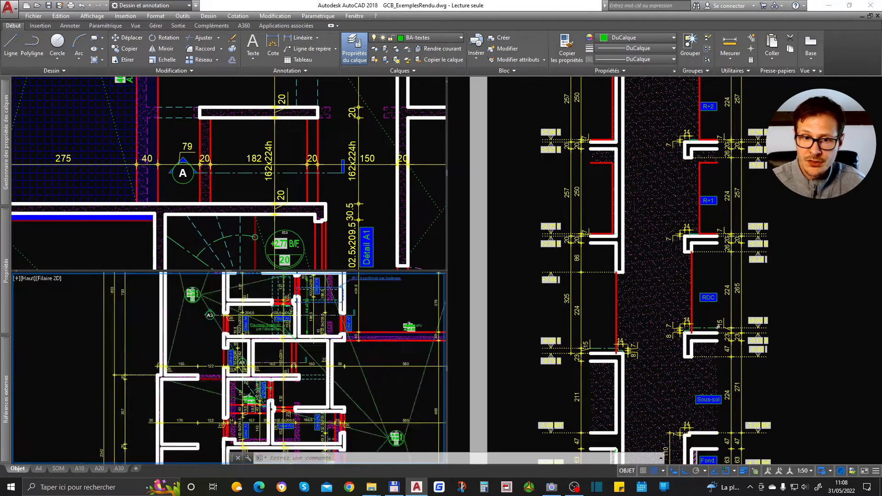
scroll(221, 311, up, 4)
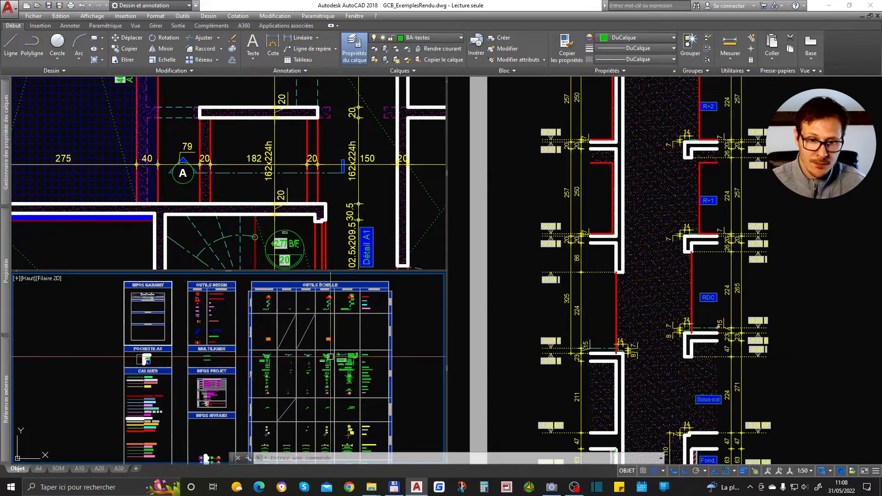
scroll(342, 358, up, 2)
scroll(344, 360, down, 5)
scroll(300, 339, up, 3)
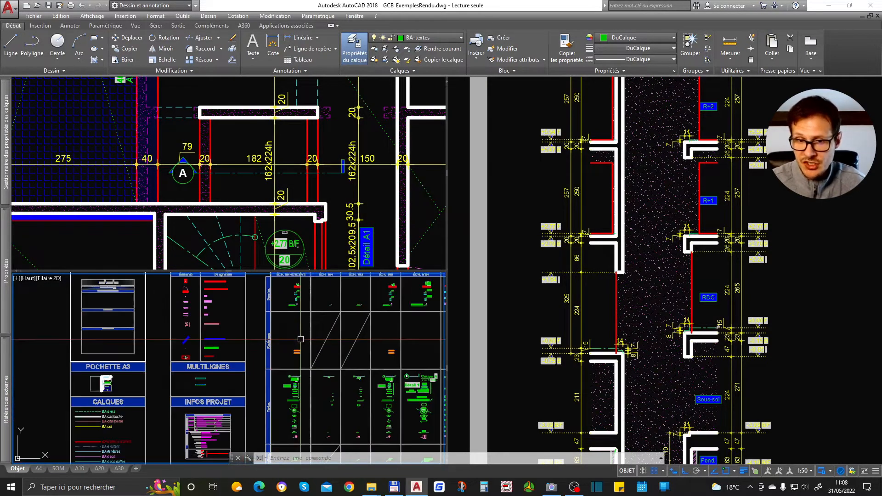
scroll(300, 339, up, 4)
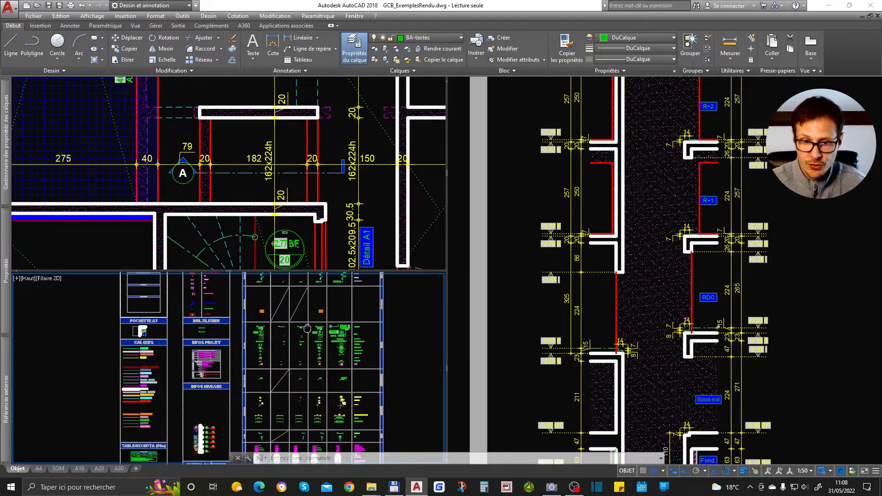
scroll(332, 326, up, 4)
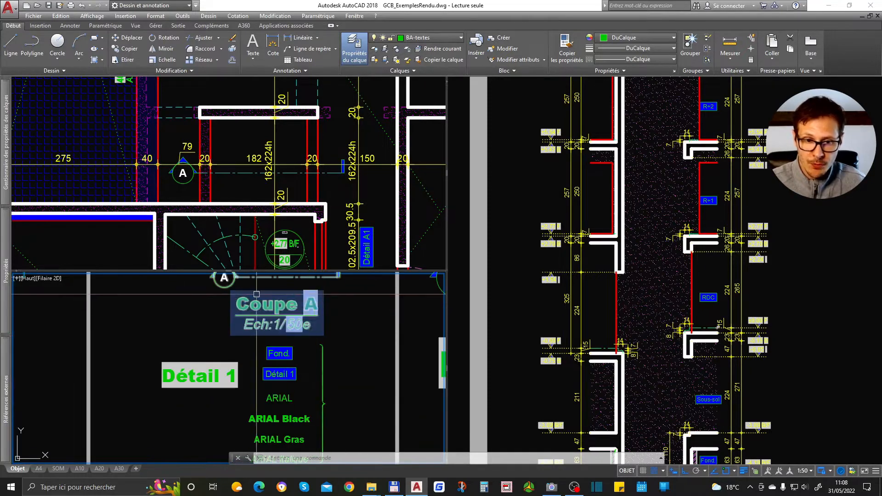
scroll(277, 308, down, 6)
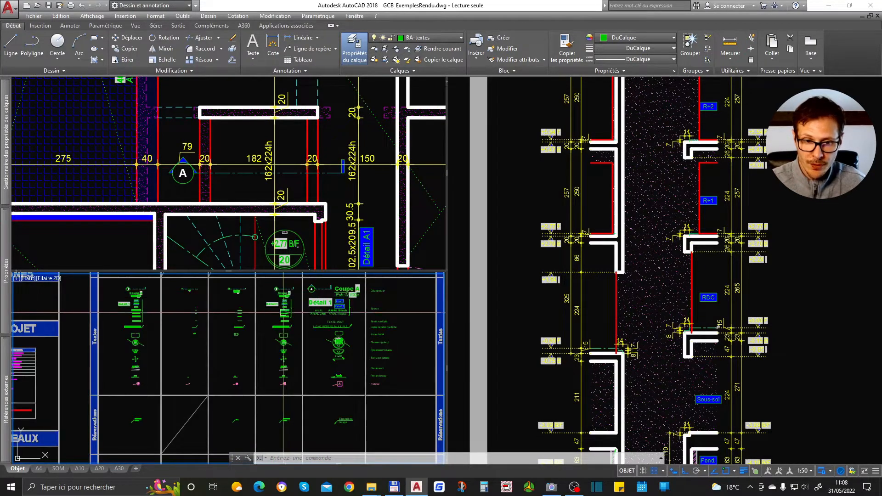
- Examine the level and X/Y coordinate symbols in the template's scale tools table
scroll(282, 417, up, 6)
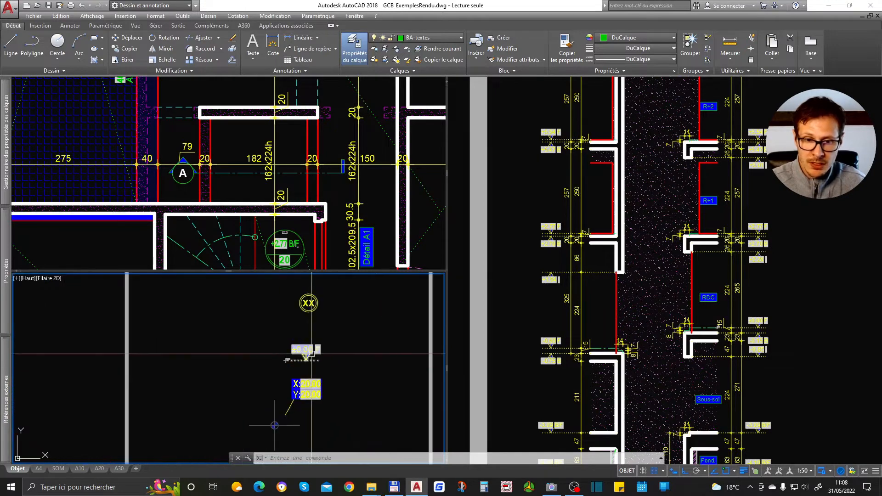
scroll(303, 367, up, 2)
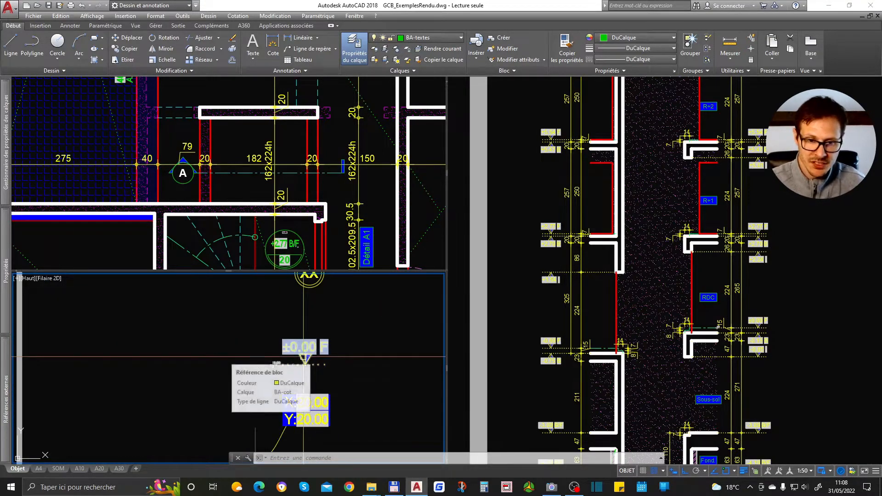
scroll(303, 356, down, 6)
middle_drag(284, 310, 297, 373)
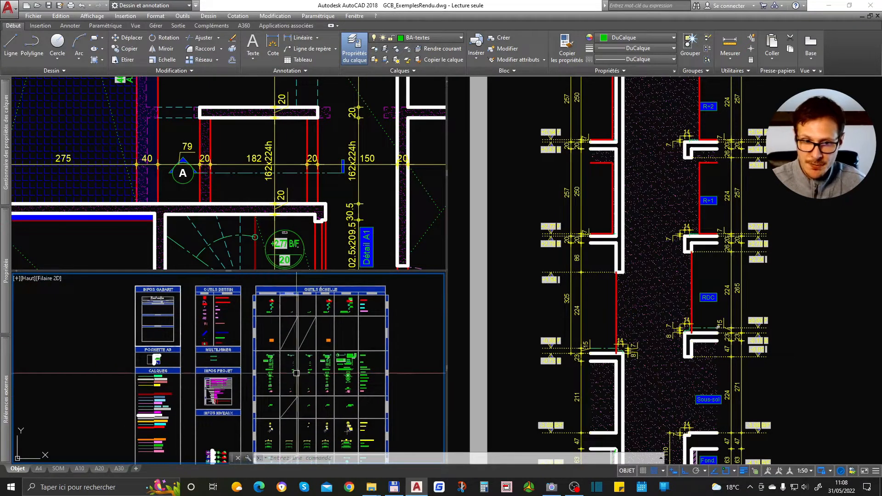
- Select the door opening block in the drawing tools to inspect its dynamic grips, and examine the Plot, Garde sol, Sol and Talus symbols
scroll(198, 296, up, 6)
click(240, 309)
click(226, 323)
click(202, 304)
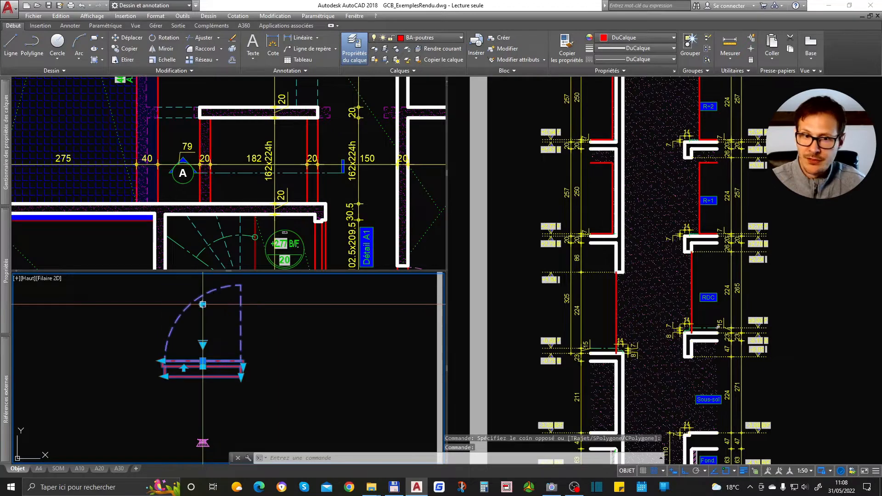
key(Escape)
scroll(203, 304, down, 5)
scroll(284, 306, up, 7)
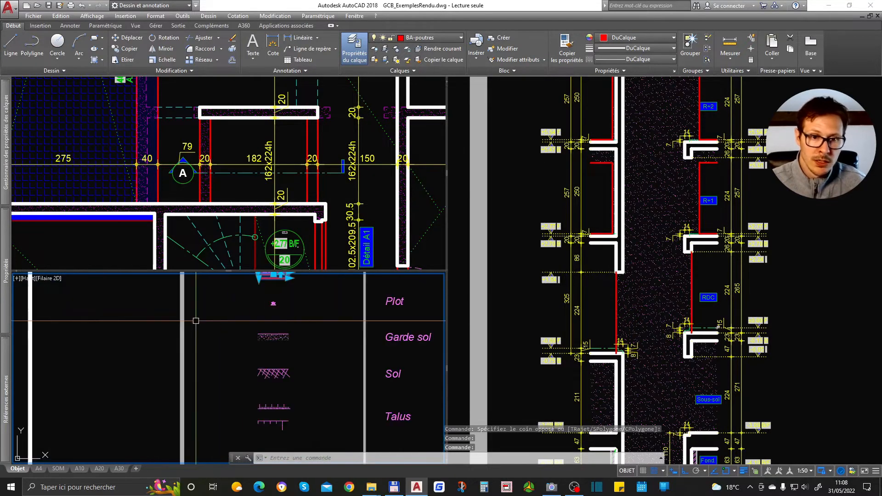
- Clear the door block selection and examine the dimension, marker and axis symbols in the template's scale tools table
scroll(285, 306, down, 8)
key(Escape)
middle_drag(362, 370, 205, 285)
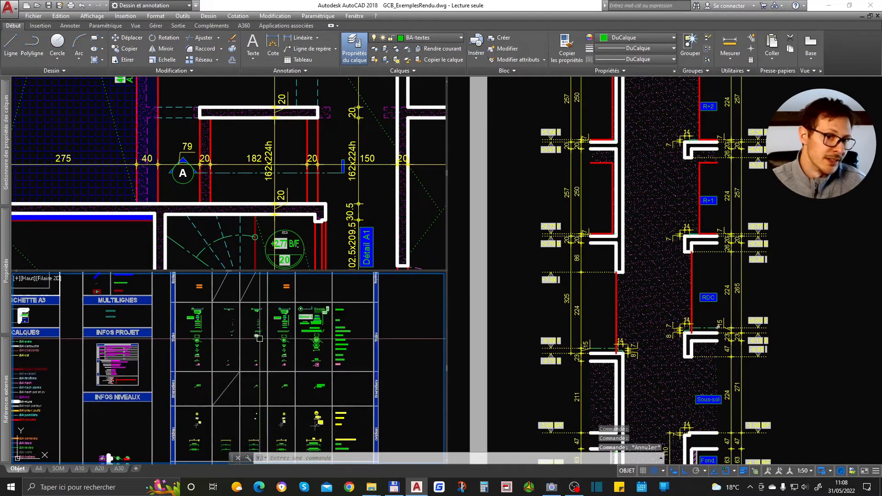
scroll(311, 379, up, 3)
scroll(298, 420, down, 5)
scroll(256, 342, up, 5)
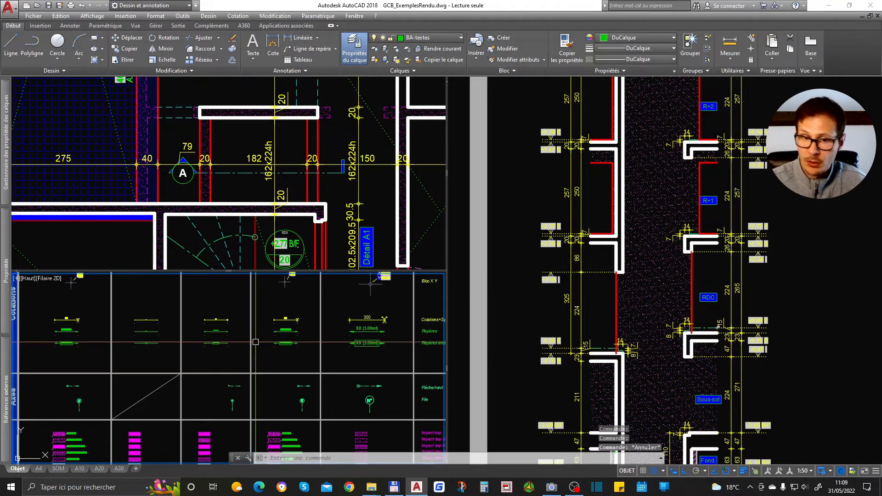
- Examine the circular B/F level symbols in the Textes row of the scale tools table
middle_drag(292, 298, 283, 364)
middle_drag(291, 299, 289, 418)
middle_drag(289, 300, 289, 405)
scroll(289, 406, up, 5)
scroll(264, 392, down, 3)
scroll(275, 385, up, 3)
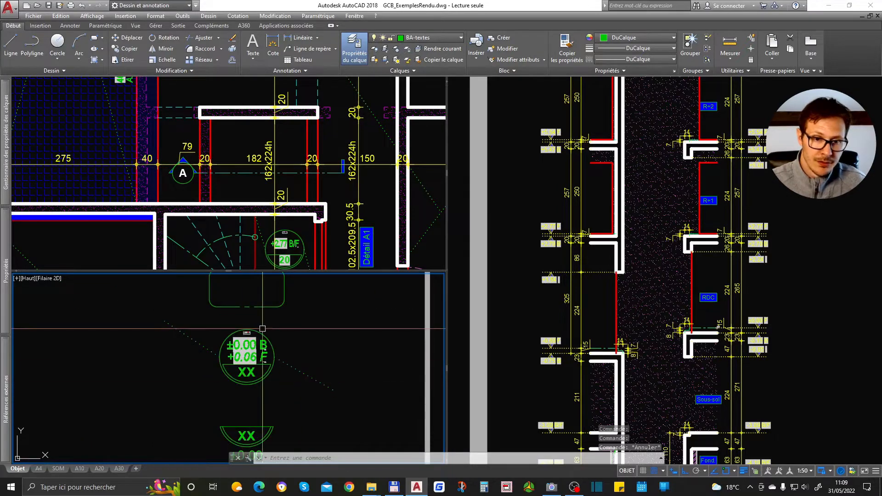
scroll(277, 406, down, 5)
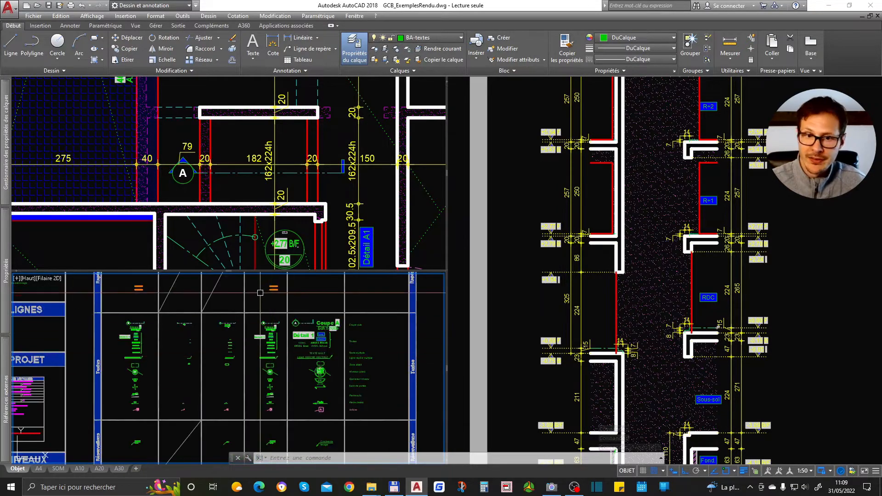
- Examine the header of the Outils échelle table and its scale columns from annotative to 1/100
middle_drag(260, 293, 268, 382)
middle_drag(271, 315, 265, 394)
scroll(280, 372, up, 4)
scroll(278, 346, down, 2)
scroll(278, 342, down, 4)
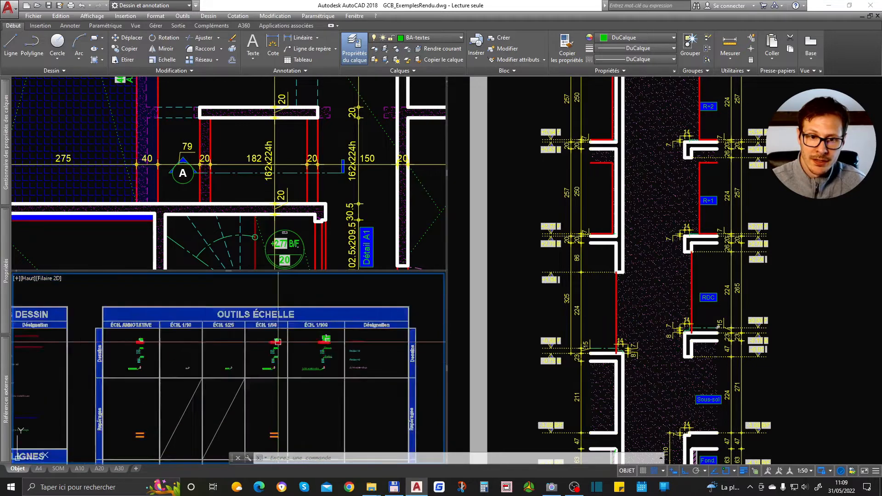
middle_drag(267, 448, 261, 314)
scroll(260, 314, down, 1)
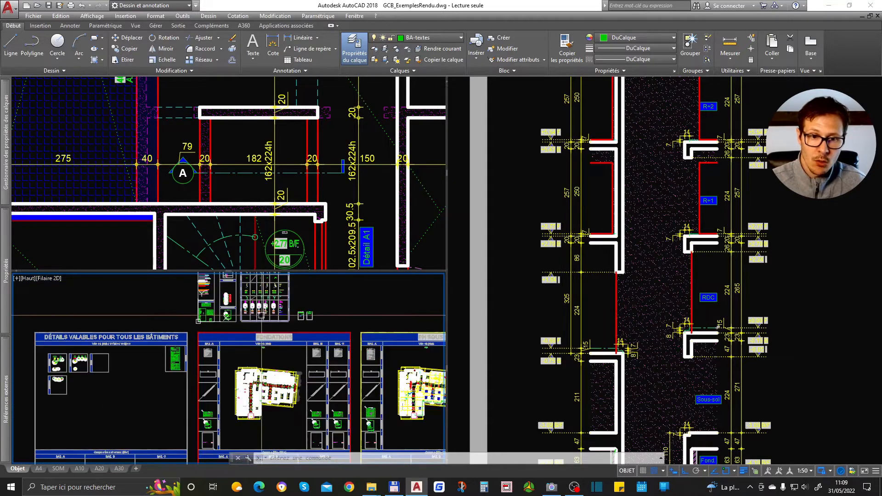
- Examine the FONDATIONS frame and its Coupes (50e-100e) row for BAT. A, BAT. B and BAT. C
scroll(186, 359, down, 5)
scroll(219, 375, up, 5)
middle_drag(219, 375, 258, 367)
middle_drag(247, 287, 80, 294)
middle_drag(277, 403, 279, 314)
scroll(279, 314, up, 2)
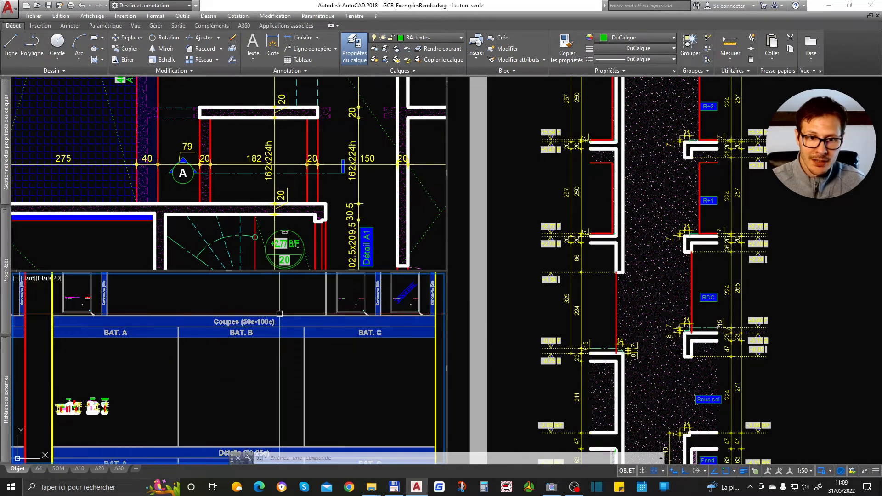
middle_drag(276, 411, 280, 284)
- Examine the Fondations and PH Sous-sol detail boxes in the frame of details valid for all buildings
scroll(294, 361, down, 4)
scroll(199, 320, up, 3)
middle_drag(273, 404, 264, 457)
scroll(247, 342, up, 2)
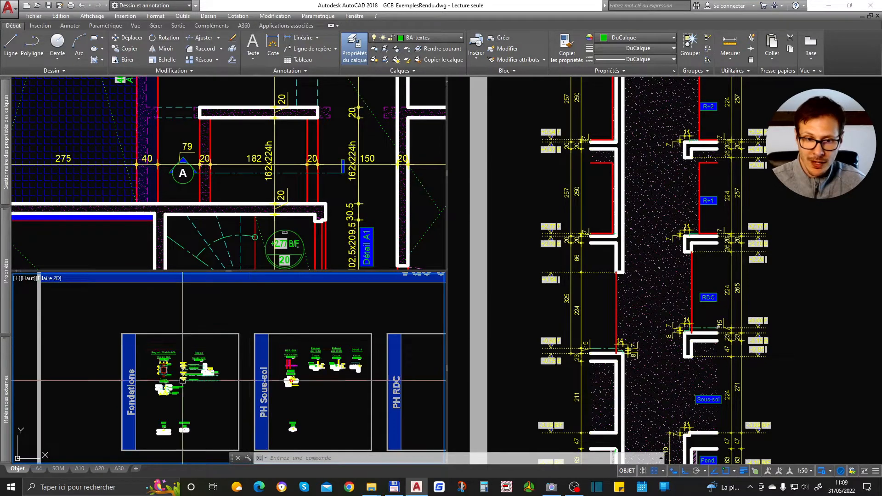
scroll(179, 380, up, 3)
scroll(202, 352, down, 5)
- Examine the all-levels section and detail rows, and bring the whole template layout into the lower small viewport
middle_drag(226, 398, 229, 239)
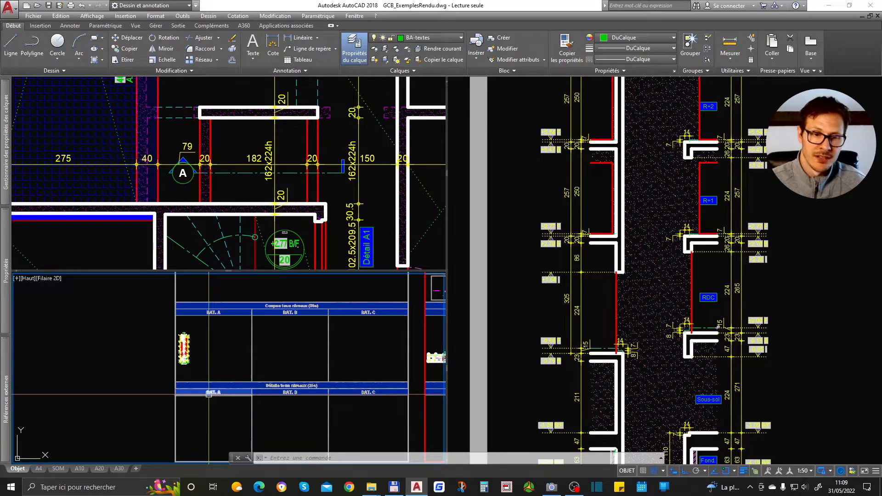
scroll(213, 423, down, 5)
scroll(214, 423, up, 5)
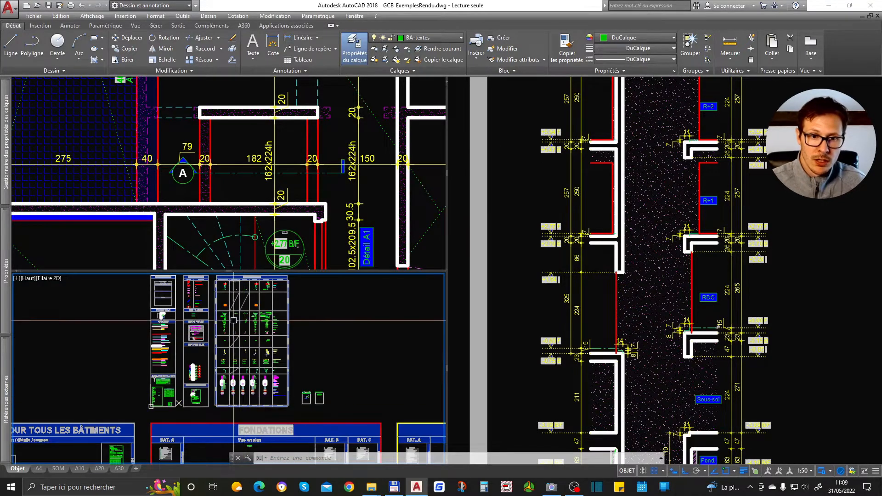
scroll(234, 321, down, 4)
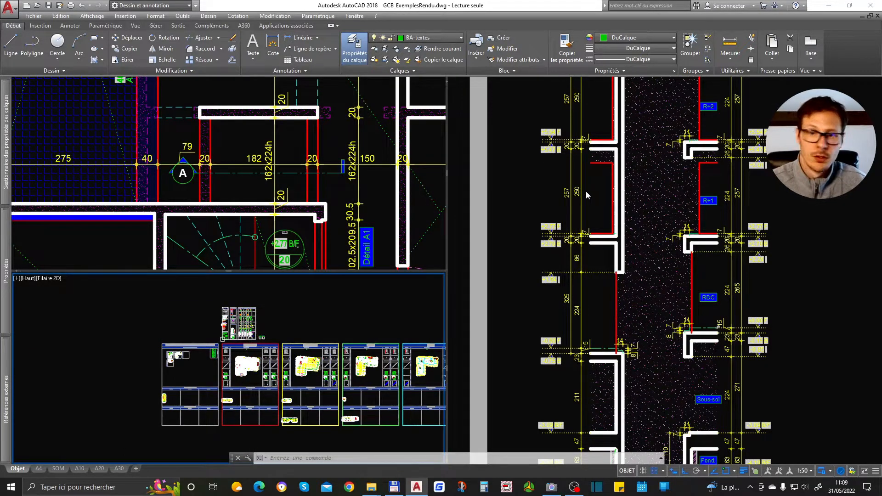
- Activate the large viewport and show section Coupe A in it together with its title
click(598, 189)
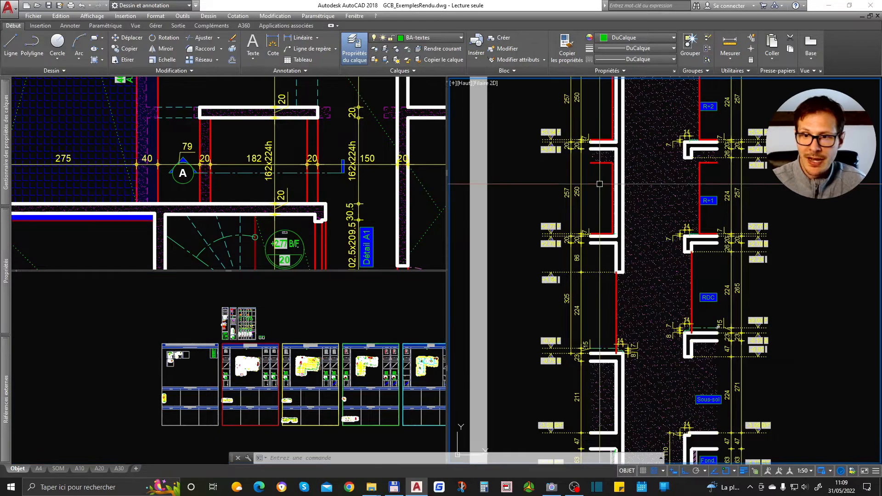
scroll(628, 250, down, 5)
scroll(628, 251, up, 6)
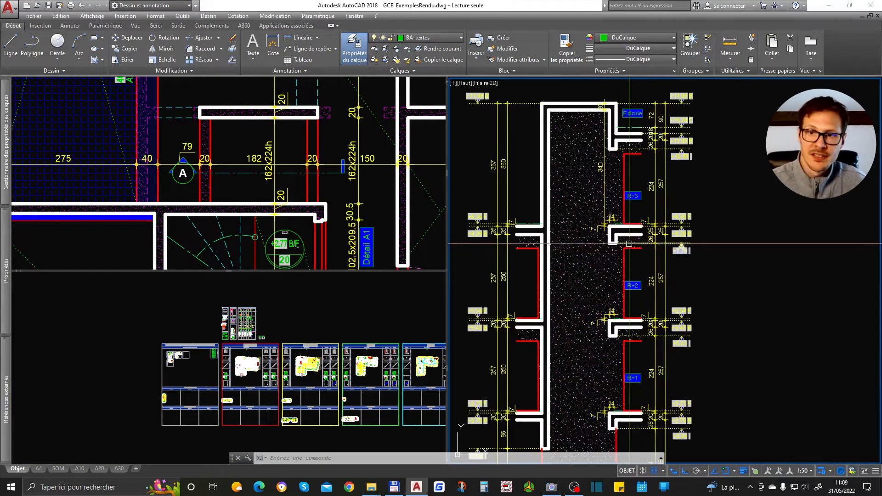
middle_drag(518, 270, 591, 258)
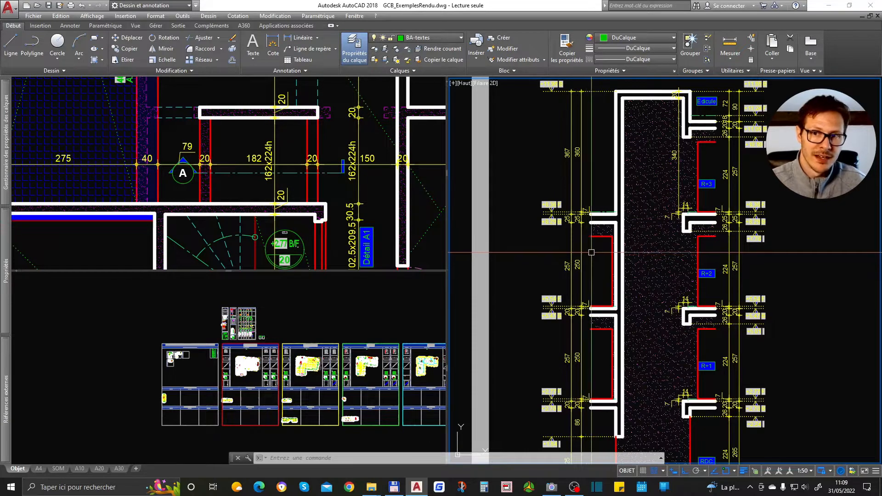
scroll(586, 254, down, 2)
middle_drag(593, 250, 641, 232)
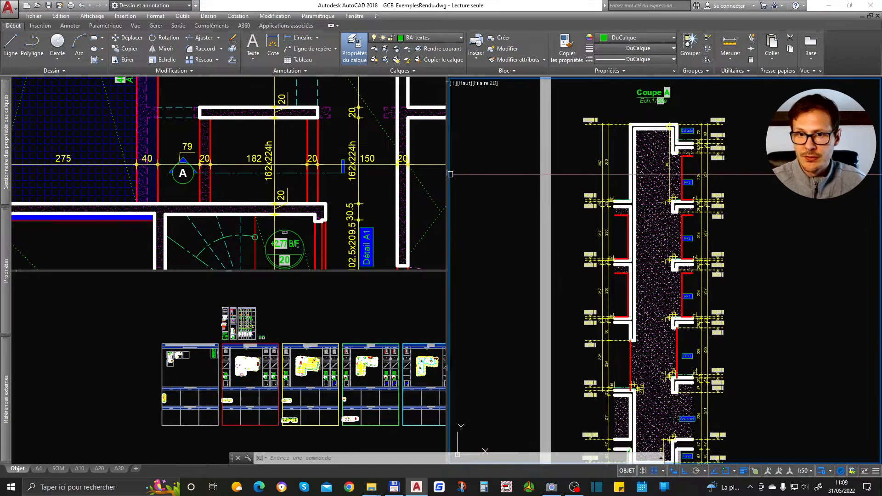
- Move the divider between the small viewports and the section viewport to make the section viewport wider
drag(446, 173, 305, 173)
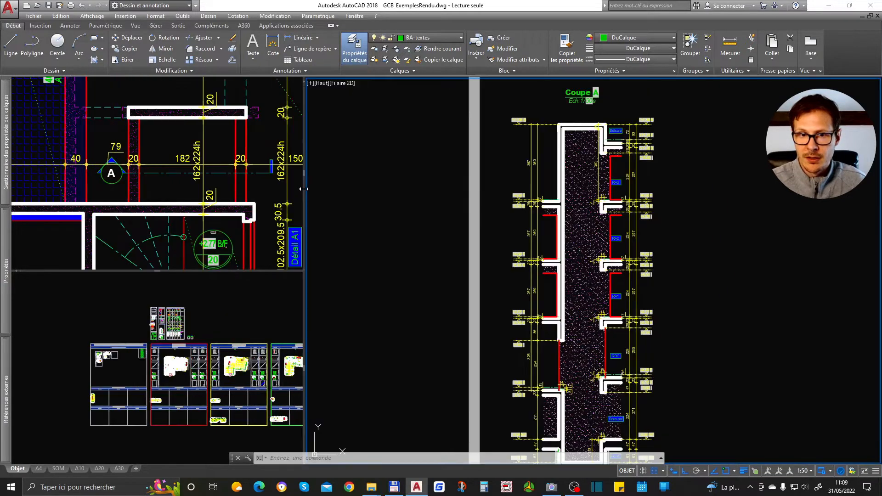
click(389, 206)
scroll(597, 184, up, 5)
scroll(568, 154, down, 5)
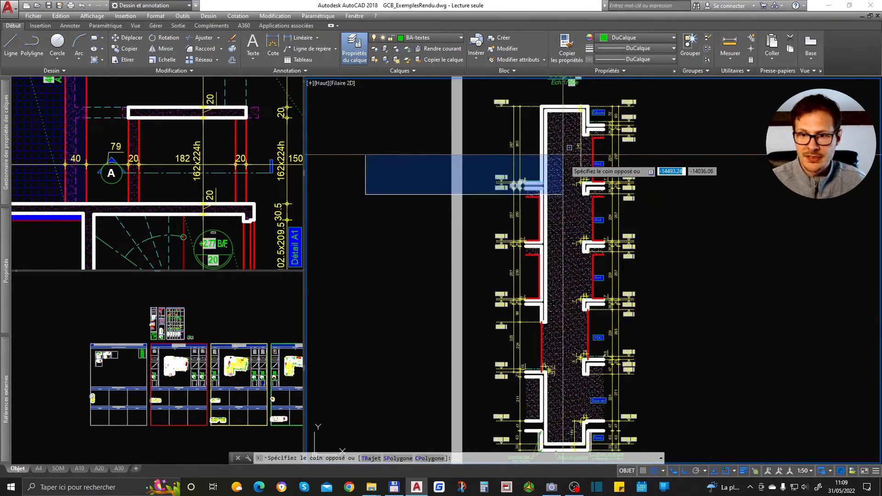
key(Escape)
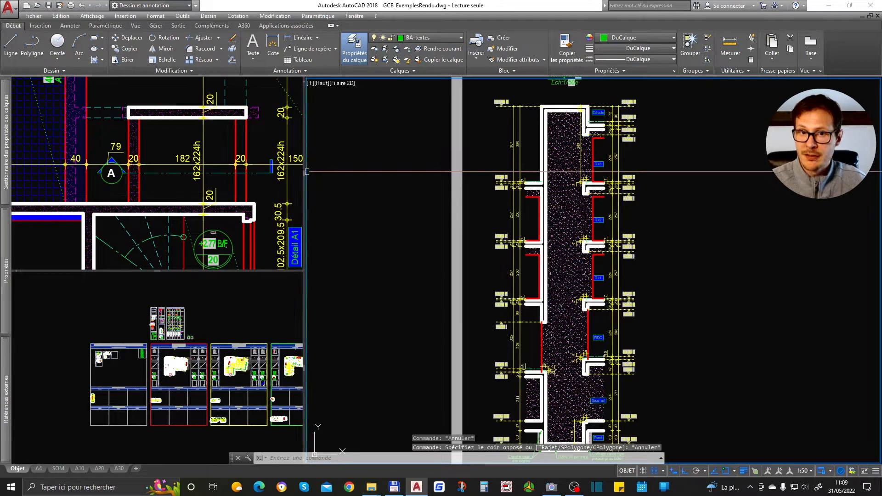
drag(305, 177, 364, 177)
- Activate the upper small viewport and frame section mark A and the surrounding shaft walls
click(309, 230)
scroll(308, 236, down, 2)
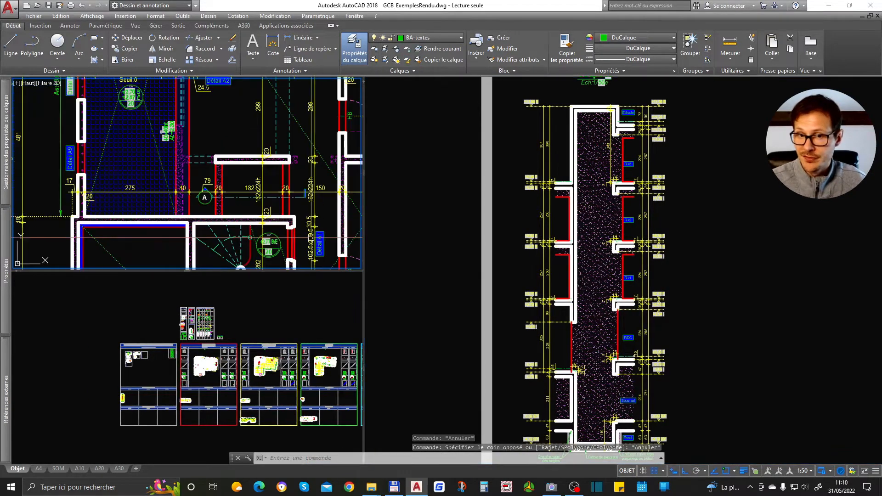
middle_drag(197, 188, 196, 238)
scroll(195, 237, up, 3)
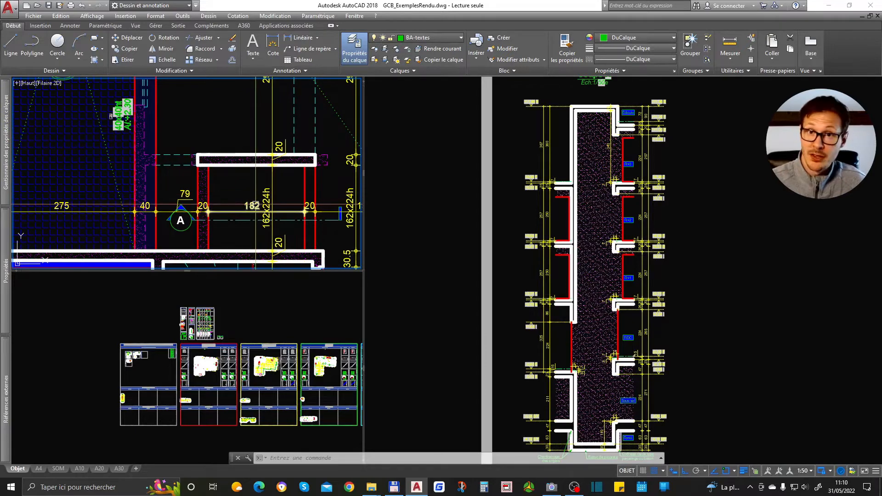
- Locate section mark A1 on a lower level's floor plan in the lower small viewport and frame it
click(253, 327)
scroll(190, 361, up, 10)
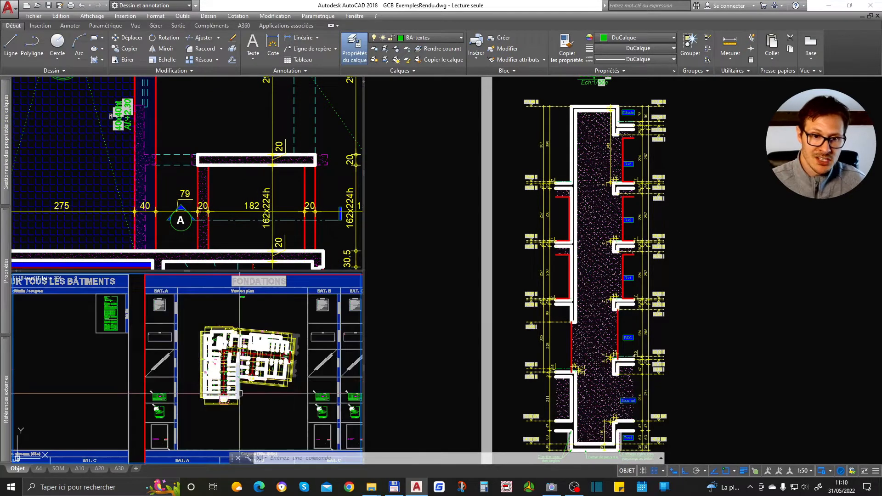
middle_drag(179, 329, 196, 389)
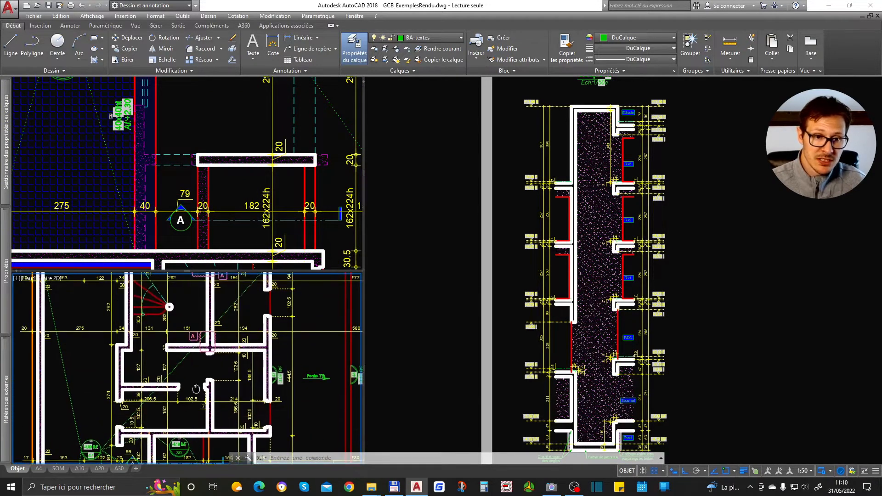
scroll(196, 389, down, 5)
middle_drag(344, 390, 69, 394)
middle_drag(294, 383, 73, 403)
scroll(156, 386, up, 3)
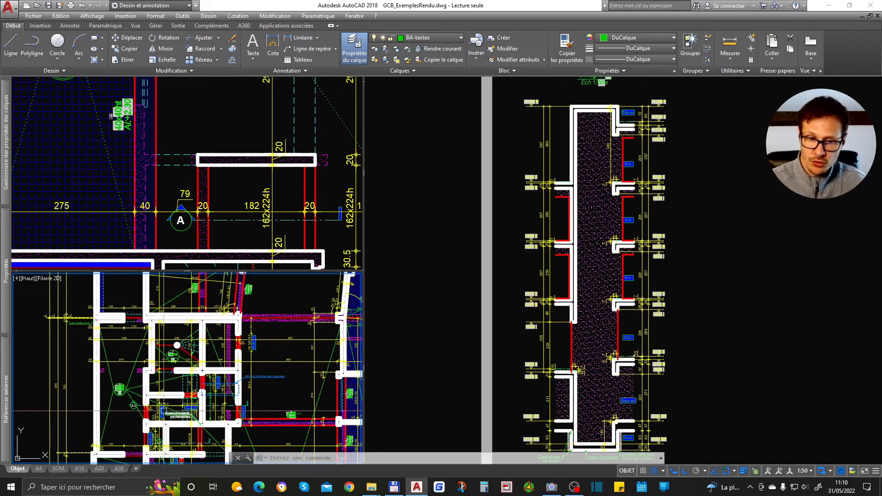
middle_drag(189, 431, 206, 365)
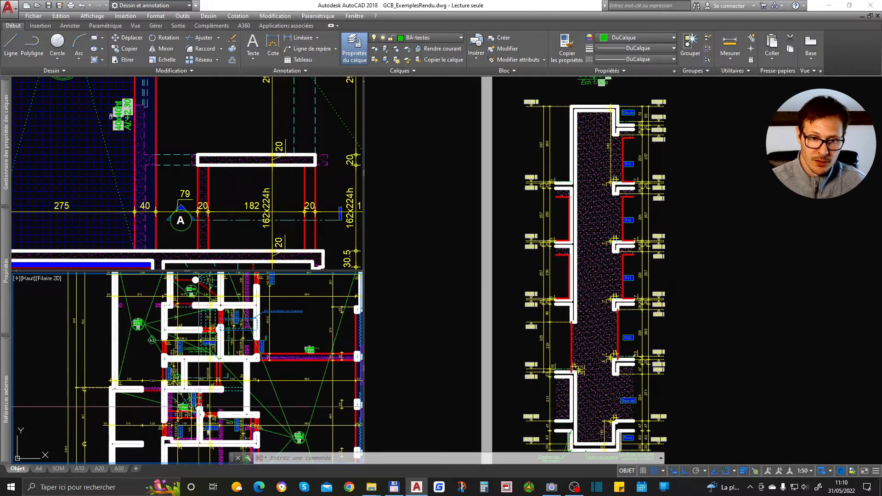
scroll(181, 381, up, 3)
middle_drag(248, 393, 199, 375)
scroll(225, 386, down, 1)
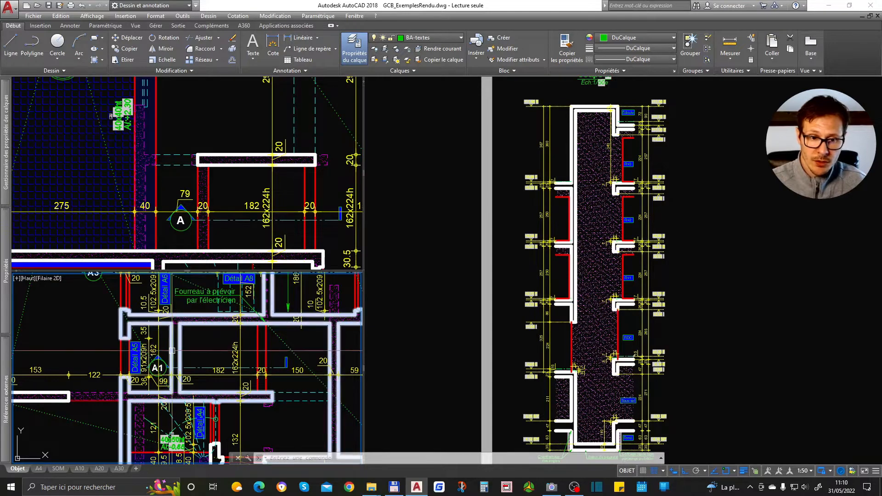
- Delete section marks A and A1 from the two plans and the Coupe A title above the section
click(189, 225)
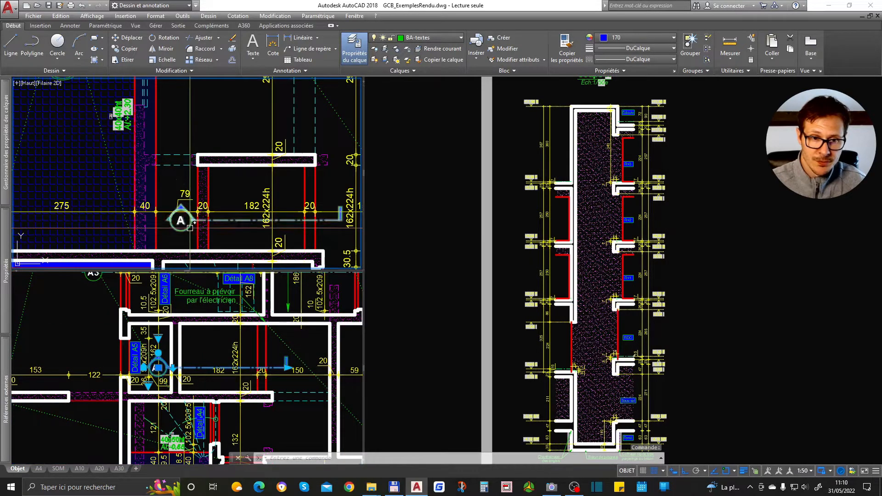
key(Delete)
click(716, 184)
middle_drag(698, 156, 702, 180)
click(594, 96)
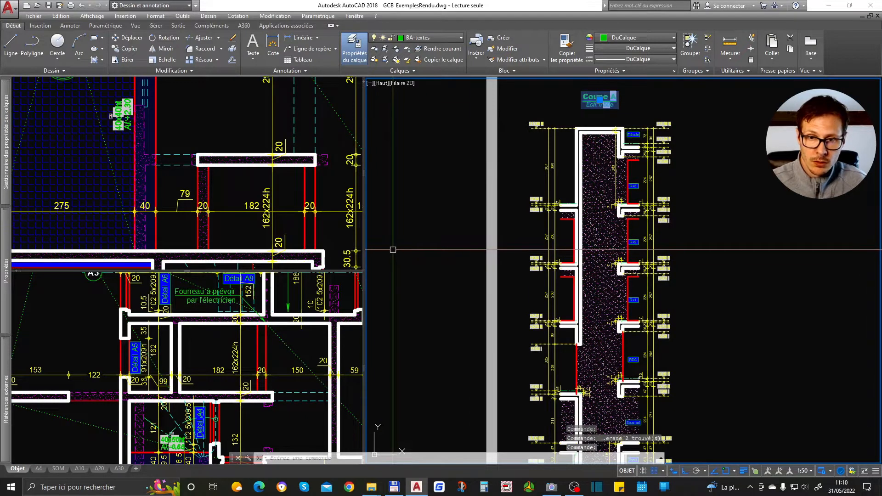
key(Delete)
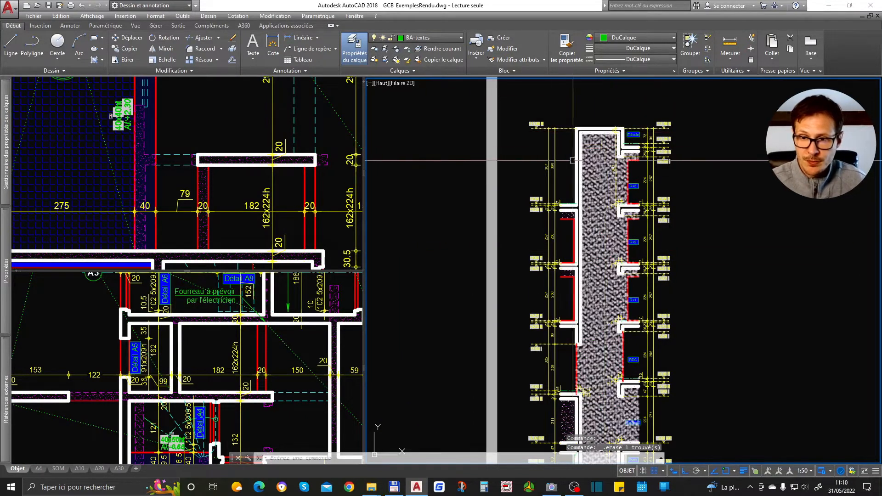
- Show an empty area of model space in the large viewport
scroll(584, 240, down, 2)
middle_drag(714, 278, 619, 277)
scroll(619, 276, up, 4)
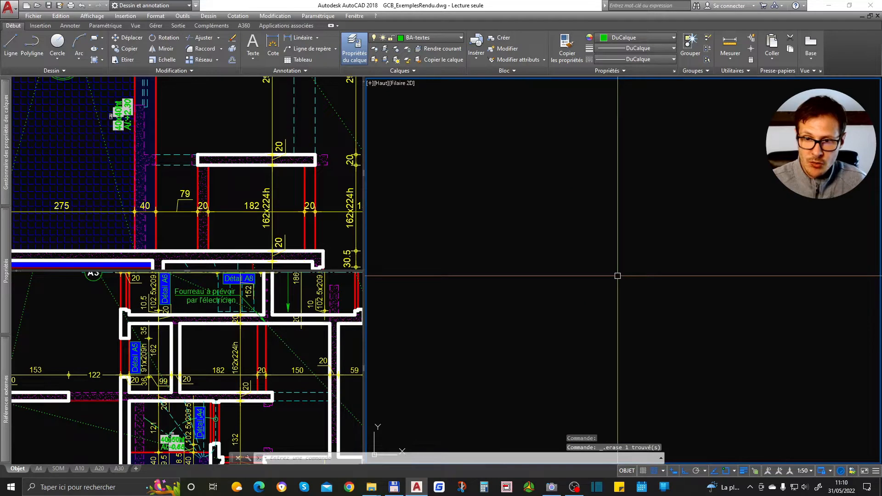
- Frame the matching shaft with the 182 dimension on both floor plans in the two small viewports
middle_drag(219, 309, 220, 370)
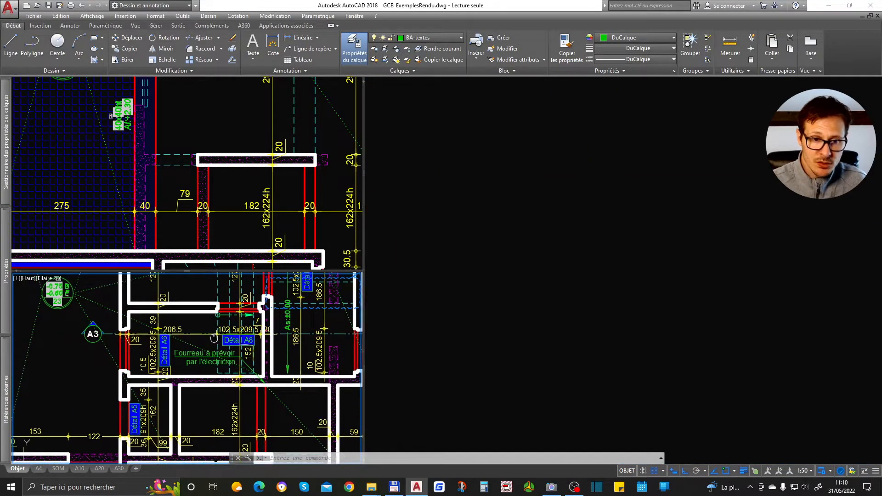
click(217, 184)
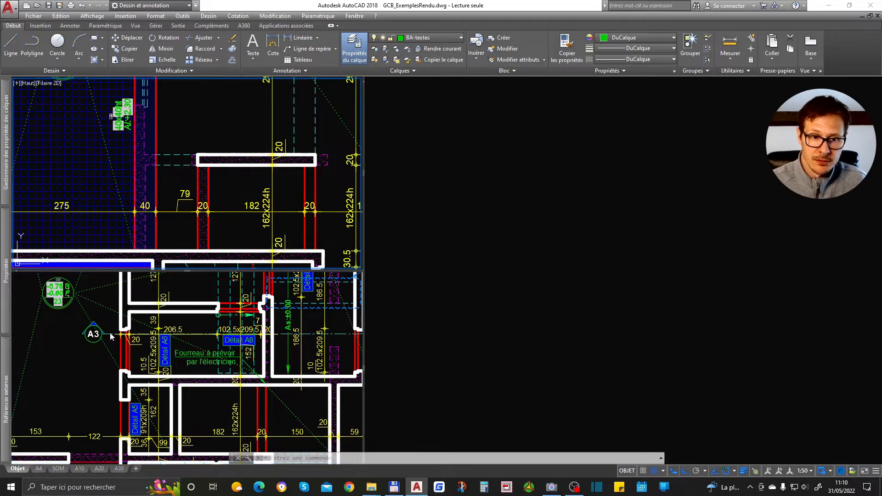
click(133, 359)
mouse_move(190, 433)
middle_down()
mouse_move(194, 298)
mouse_move(181, 383)
middle_up()
scroll(181, 383, up, 2)
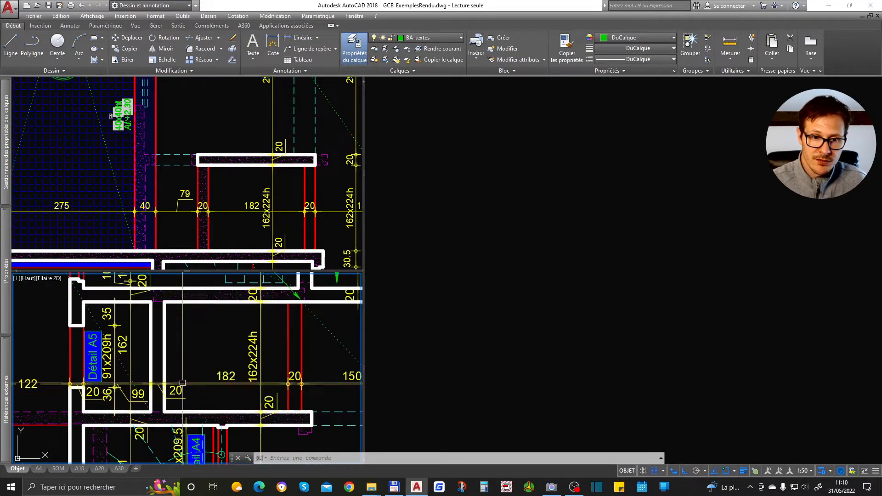
click(274, 230)
middle_drag(274, 230, 242, 187)
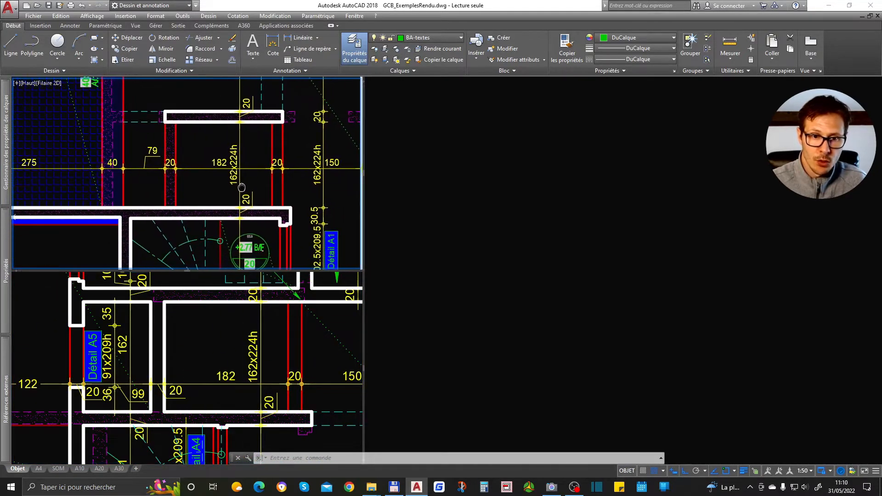
click(200, 325)
mouse_move(227, 361)
middle_down()
mouse_move(225, 400)
mouse_move(227, 363)
mouse_move(210, 344)
middle_up()
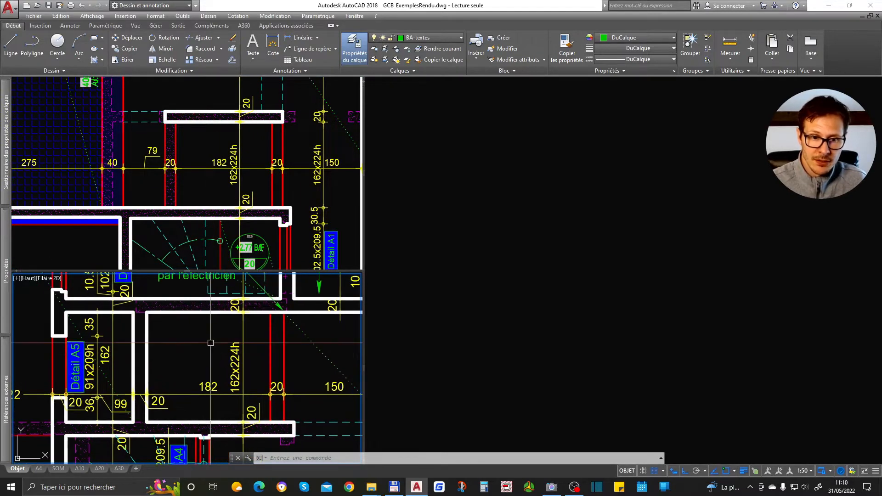
right_click(202, 377)
click(223, 394)
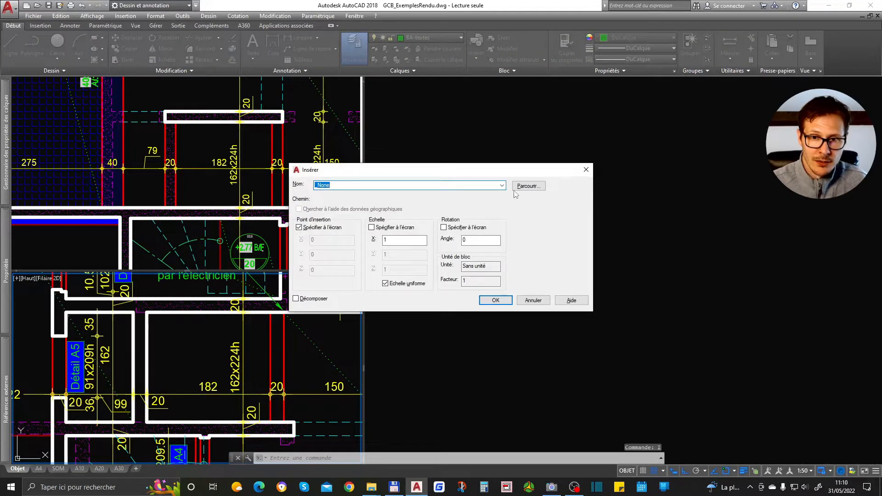
click(503, 186)
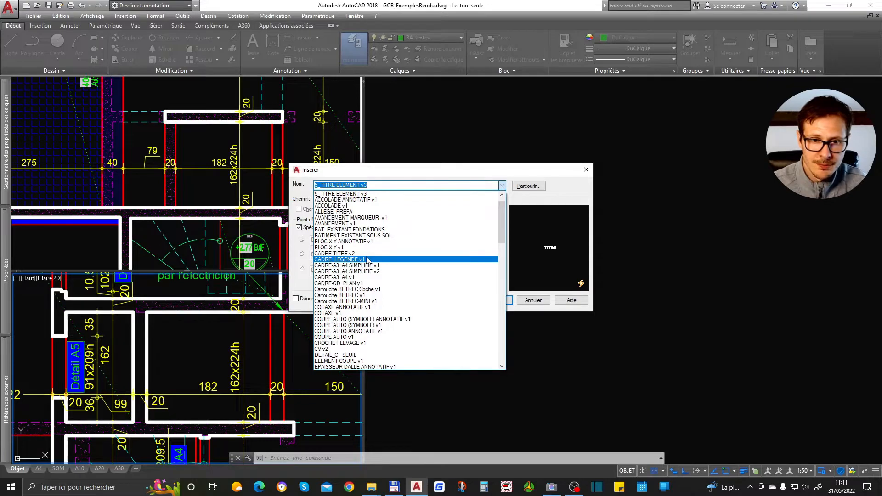
scroll(368, 229, up, 1)
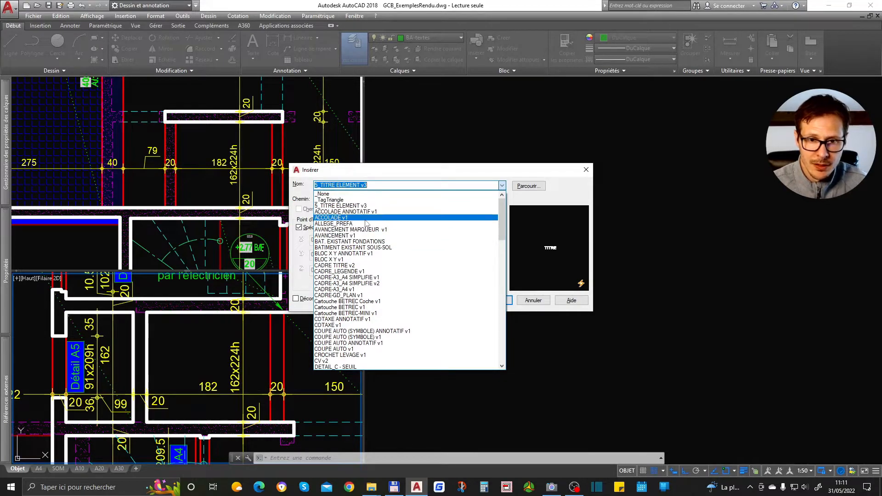
click(363, 206)
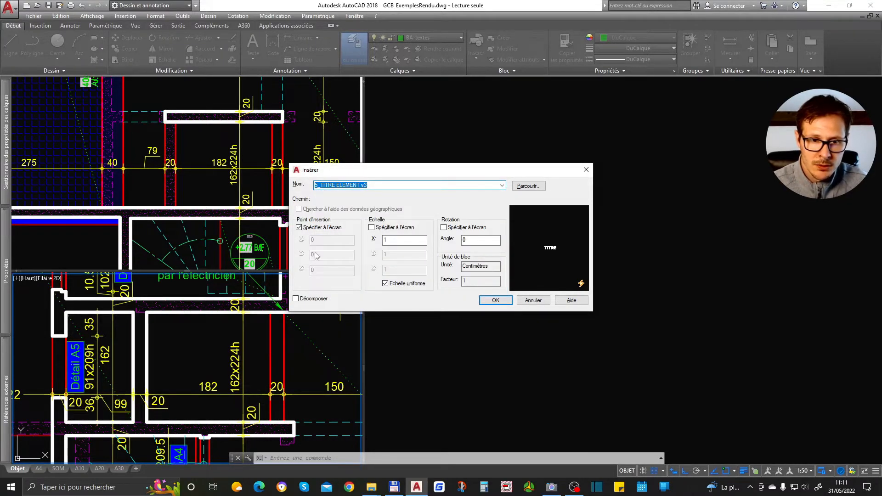
key(Escape)
- Copy the 1/50 Coupe A section block from the template table onto the lower floor plan, beside the shaft with the 182 dimension
scroll(204, 340, down, 5)
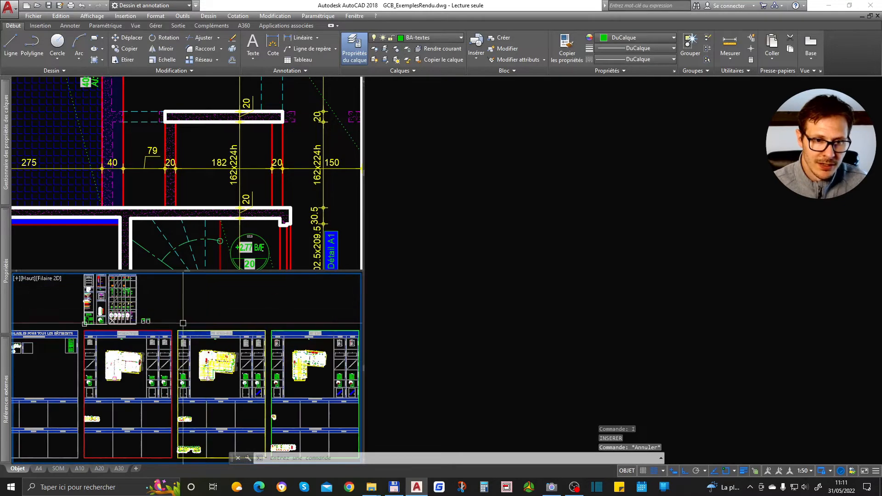
scroll(152, 303, up, 6)
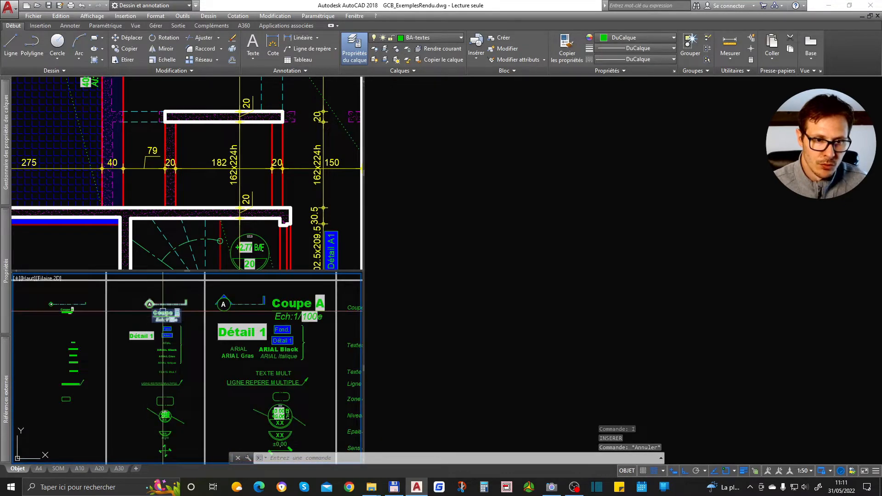
double_click(163, 314)
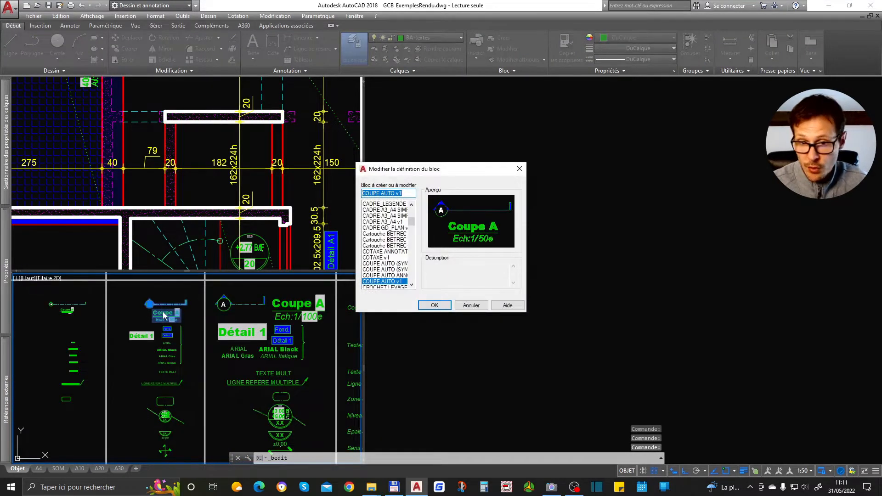
key(Escape)
text(co)
key(space)
click(161, 311)
scroll(174, 314, down, 6)
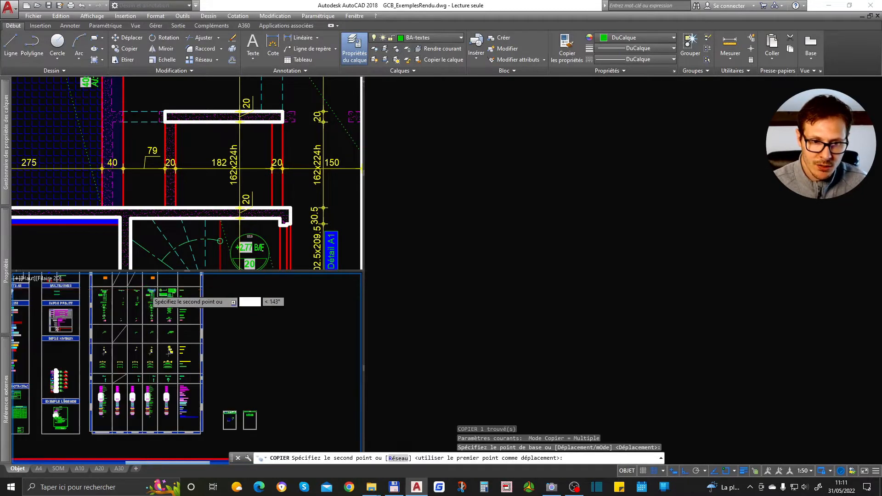
scroll(276, 388, up, 2)
scroll(281, 396, up, 5)
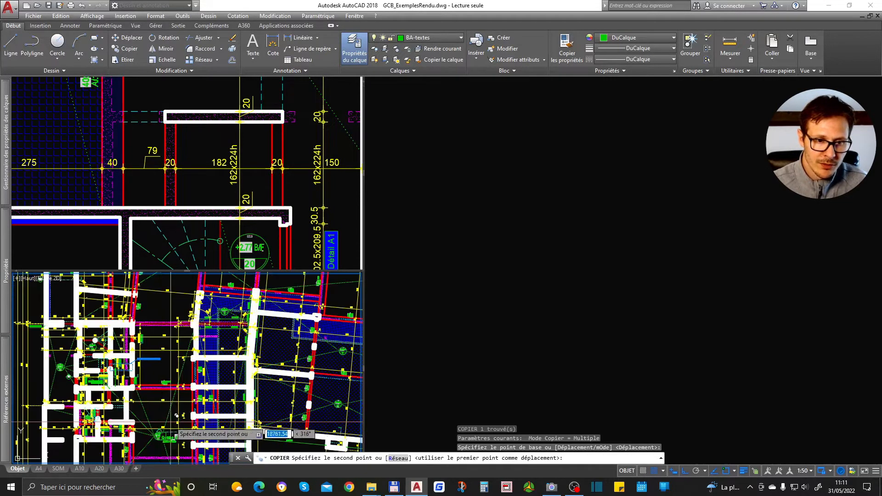
scroll(124, 387, down, 4)
scroll(213, 369, up, 4)
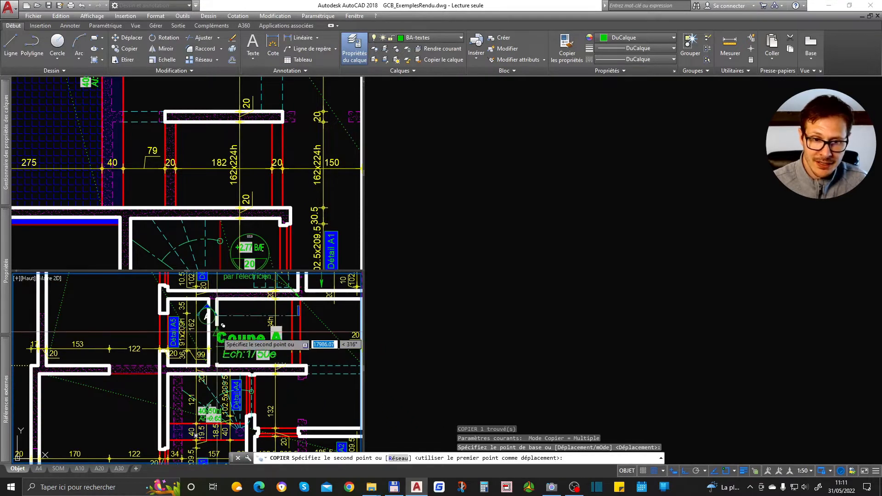
click(217, 331)
key(Return)
- Shift the copied section block so its A marker sits between the Détail A5 opening and the shaft wall
scroll(215, 314, up, 2)
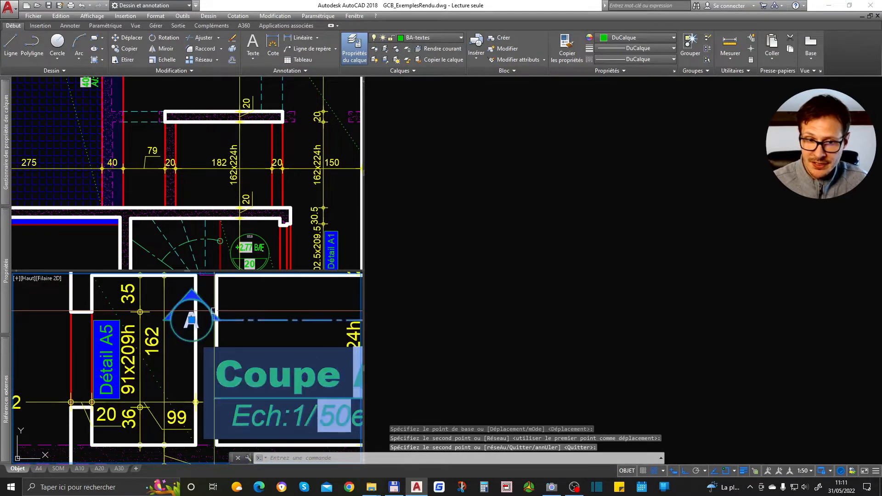
click(200, 318)
scroll(206, 319, up, 5)
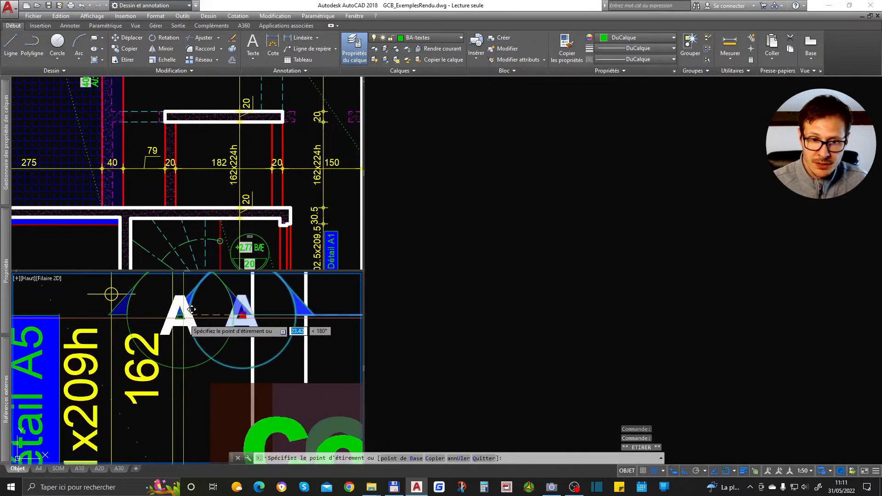
scroll(214, 356, down, 5)
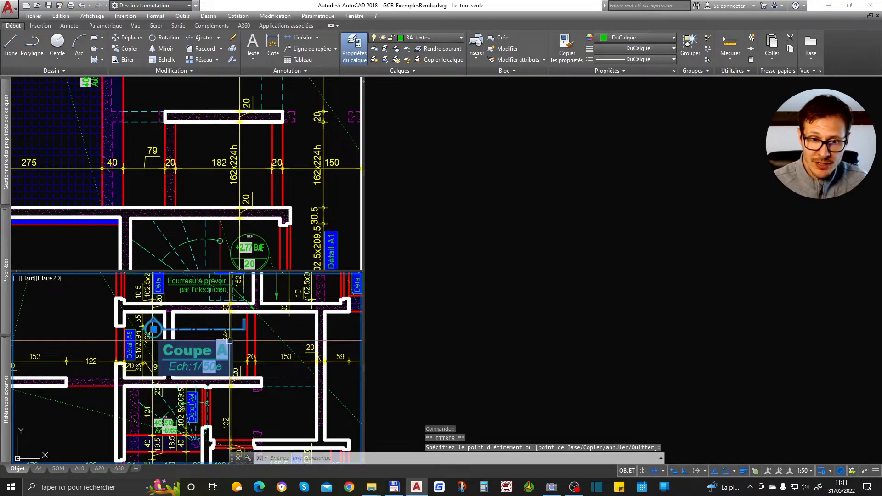
- Explode the copied section block to separate its symbol from the Coupe A title
key(Escape)
text(de)
key(Return)
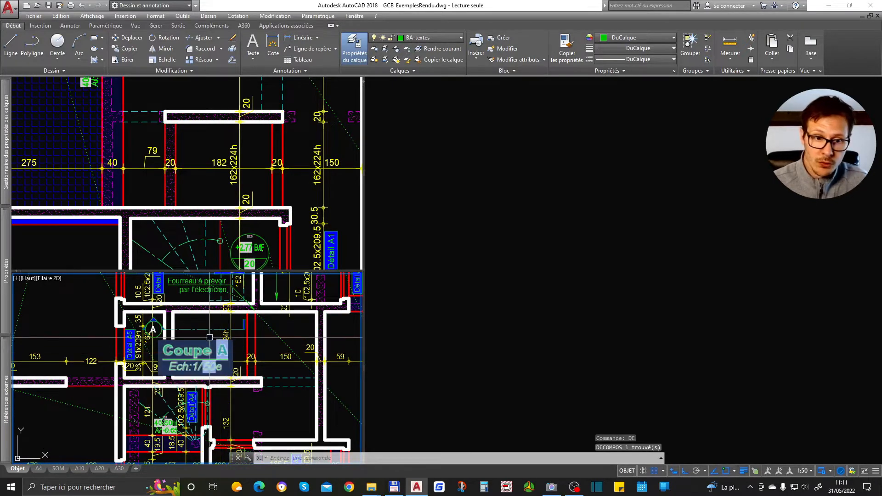
- Try to move the Coupe A title from the lower plan into the large viewport and undo the move
scroll(198, 353, up, 2)
click(198, 360)
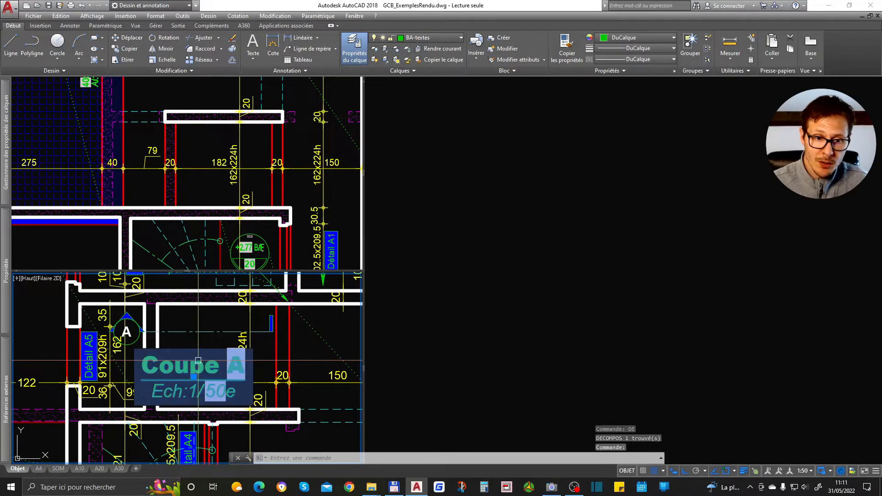
click(197, 377)
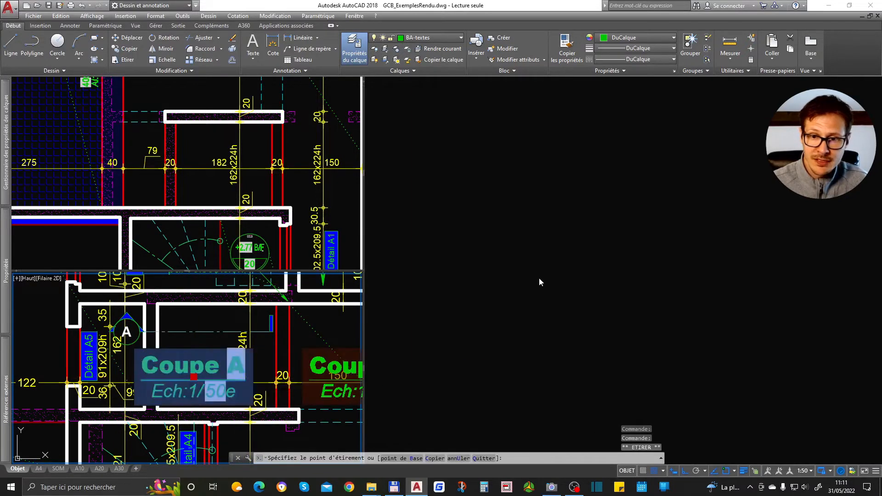
click(530, 233)
scroll(538, 264, down, 3)
scroll(540, 266, up, 2)
click(543, 263)
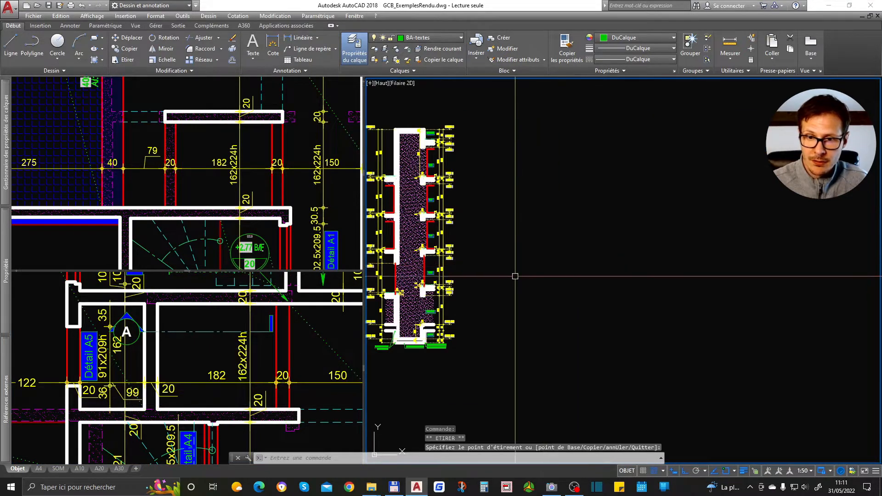
scroll(535, 284, down, 4)
key(ctrl+z)
key(ctrl+z)
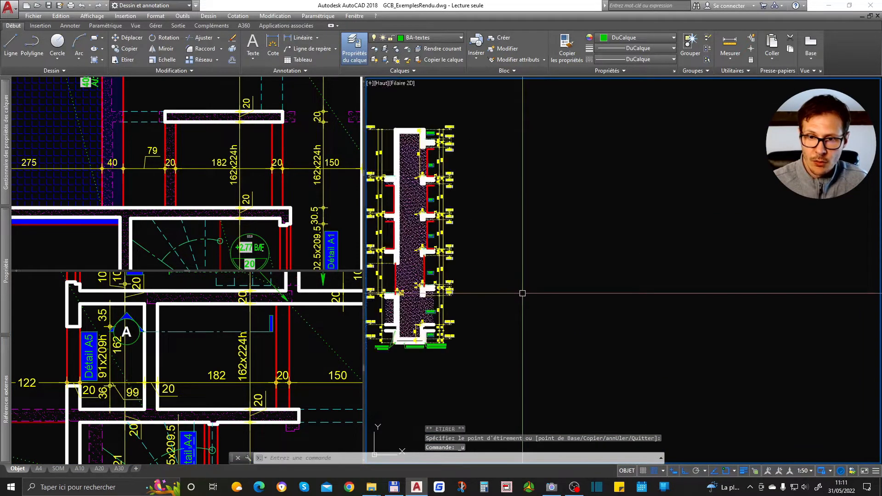
- Move the Coupe A title from the lower plan into the empty area beside the section in the large viewport, with Ortho off
click(208, 365)
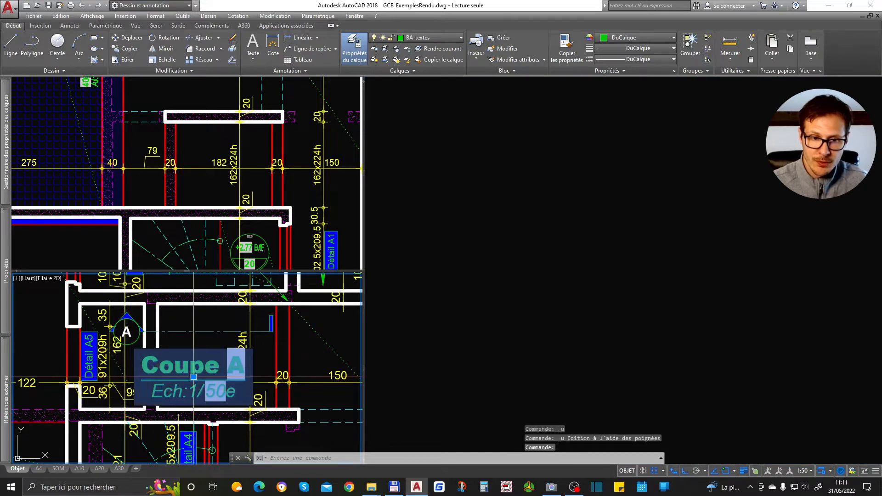
click(193, 376)
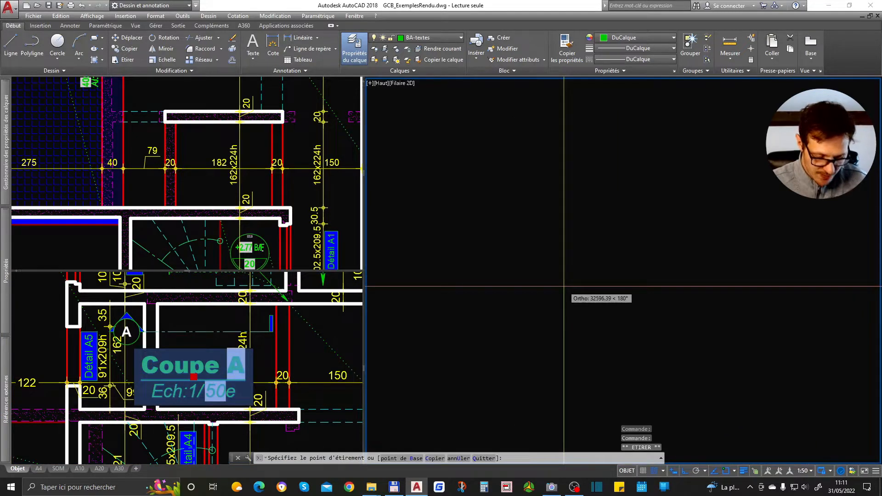
key(F8)
scroll(570, 275, down, 5)
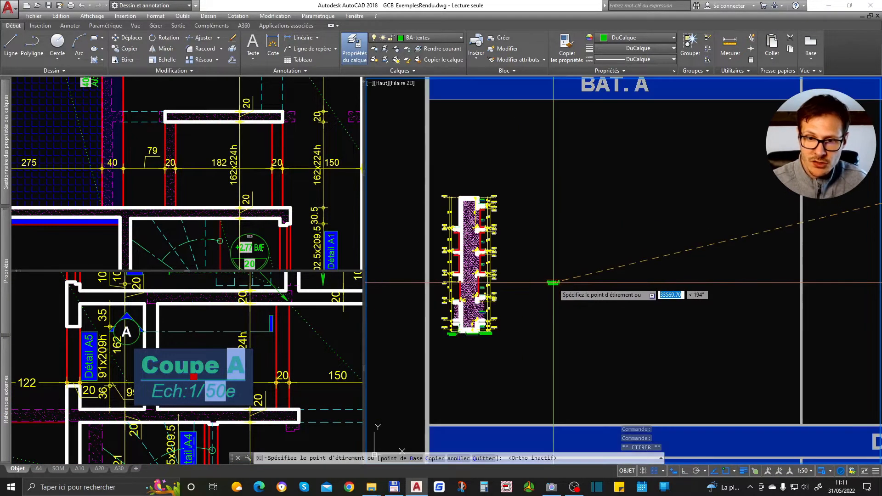
scroll(581, 259, up, 5)
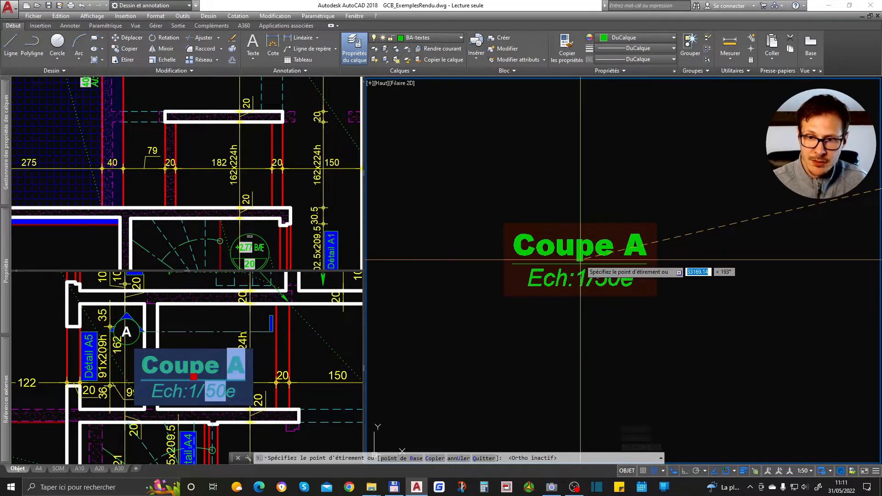
click(580, 259)
scroll(585, 271, down, 3)
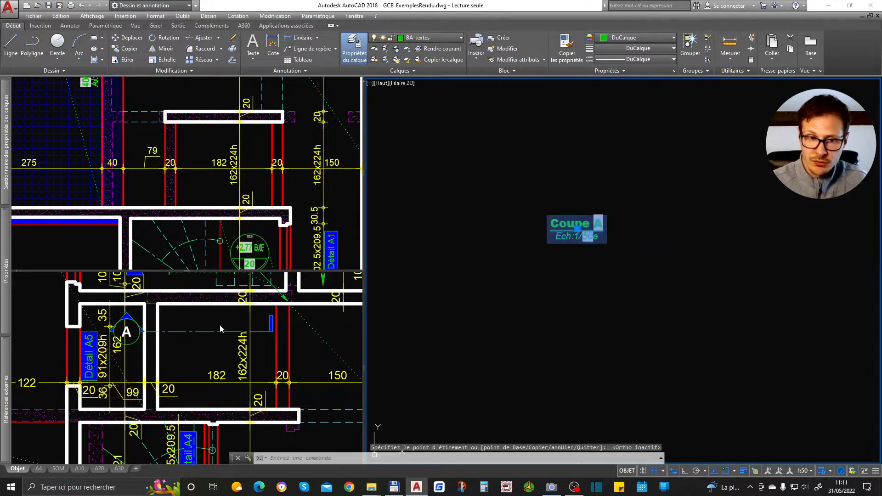
- Switch the section symbol on the lower plan to Sans trait d'axe and back to Avec trait d'axe
click(207, 335)
key(Escape)
click(189, 331)
scroll(130, 342, up, 2)
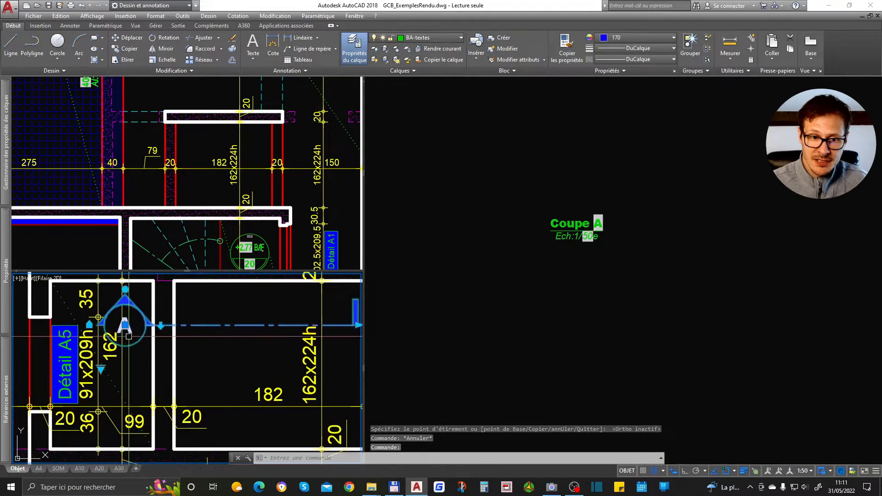
click(101, 368)
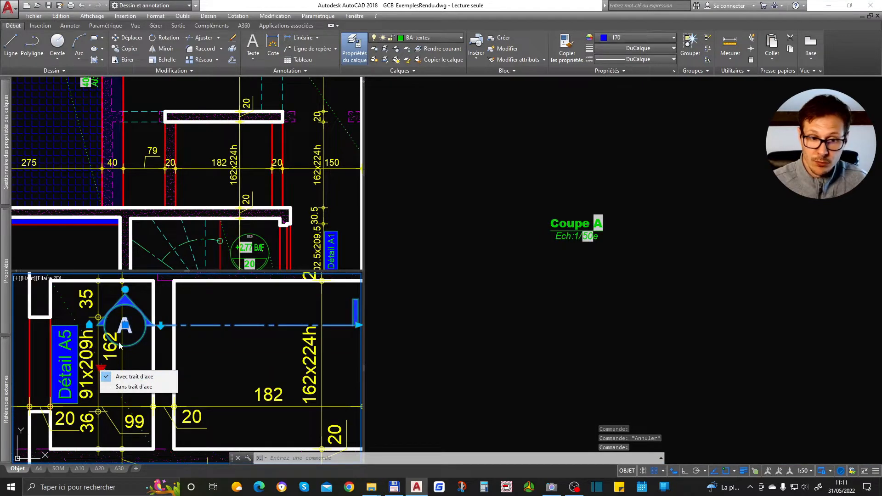
click(136, 387)
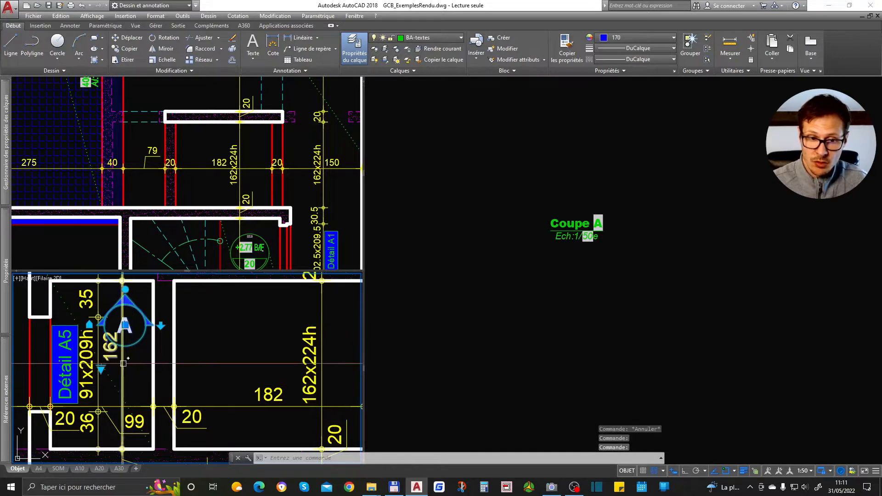
click(101, 368)
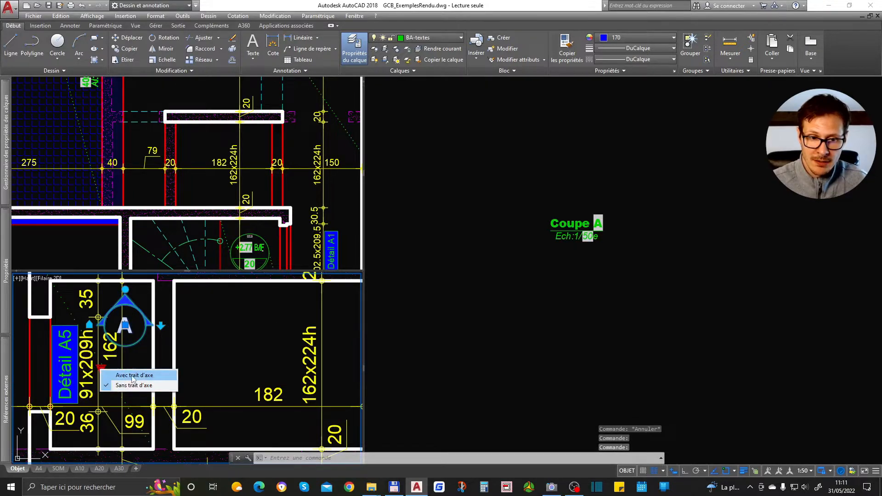
click(132, 375)
- Stretch the section symbol's axis line beyond the red wall lines on the far side of the shaft
scroll(109, 334, down, 2)
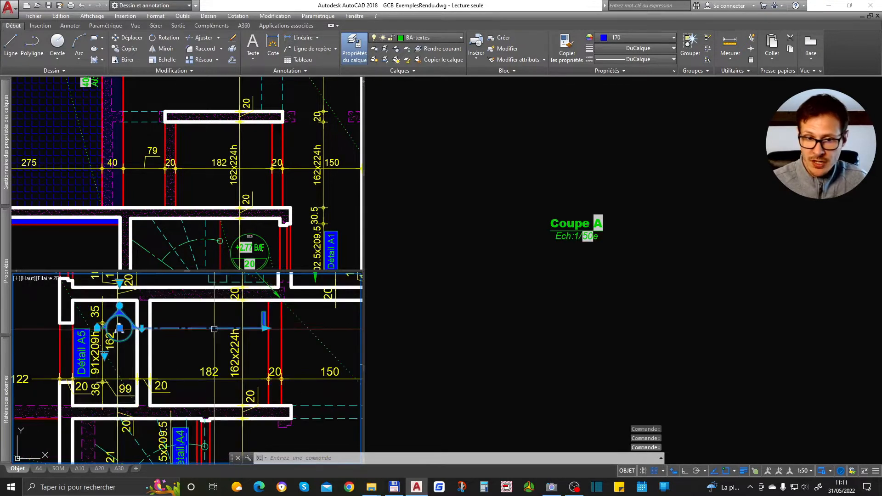
click(270, 327)
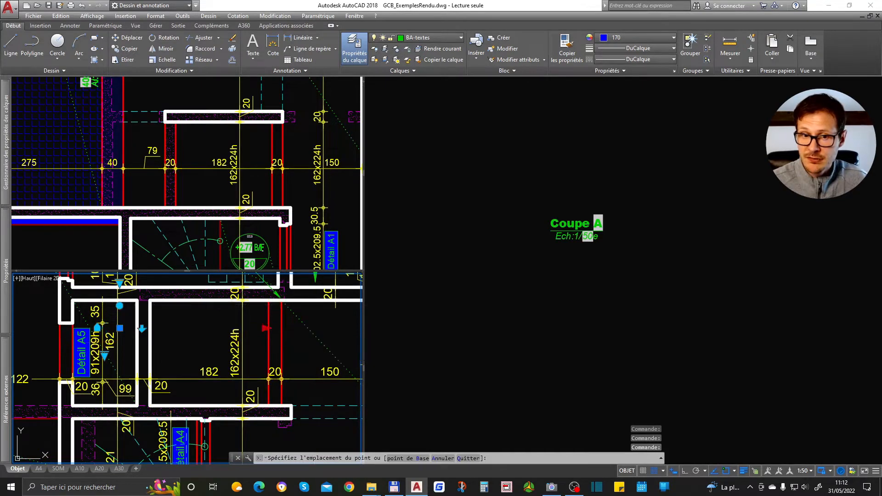
key(Escape)
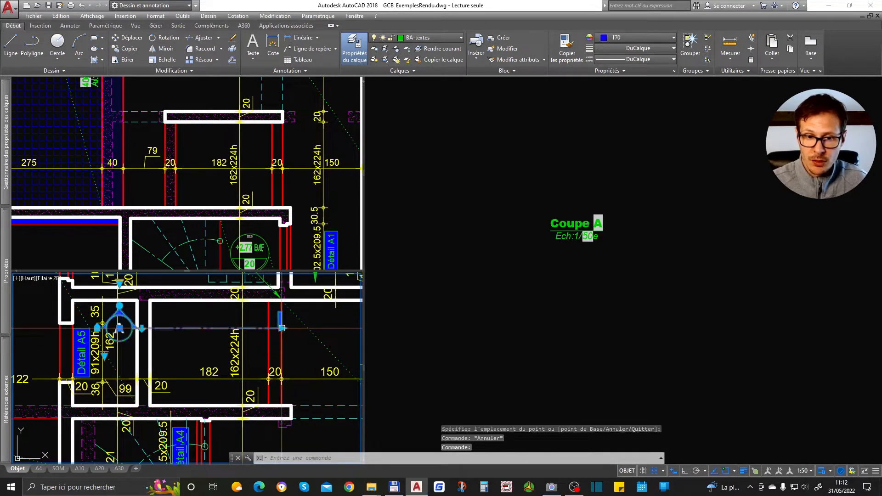
click(281, 328)
scroll(307, 339, up, 1)
click(304, 342)
scroll(305, 343, down, 1)
key(Escape)
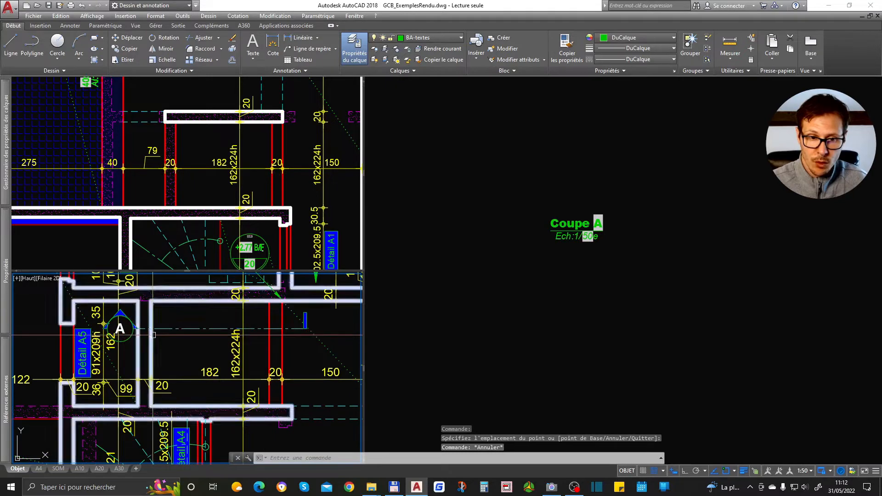
- Set the section symbol's NOMCOUPE1 name to 1 and confirm it in the block's attributes
click(120, 328)
click(120, 285)
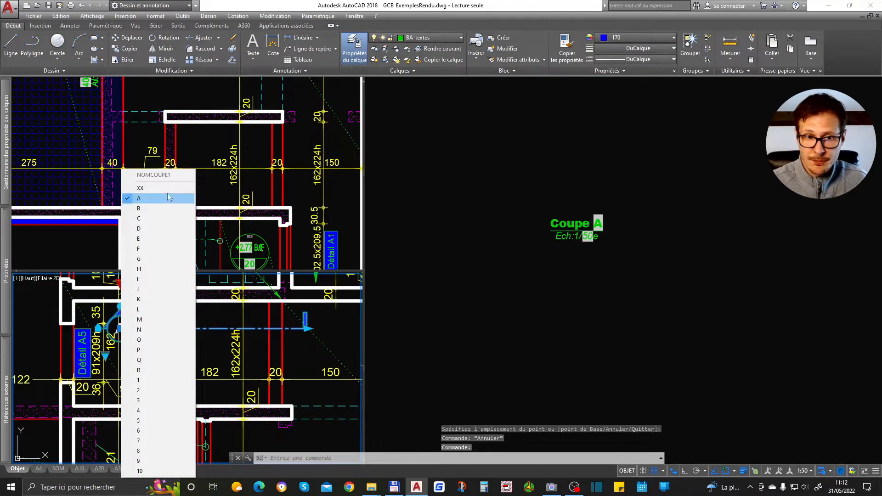
click(178, 385)
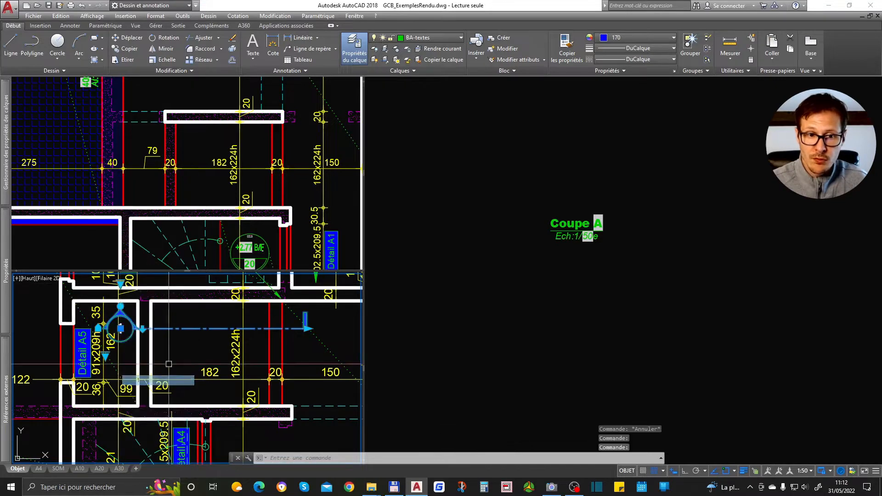
scroll(107, 332, up, 2)
double_click(123, 325)
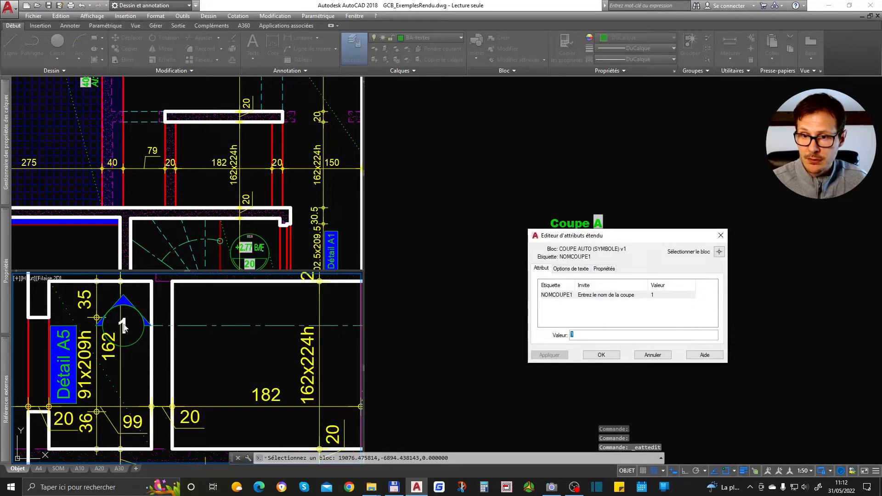
click(597, 355)
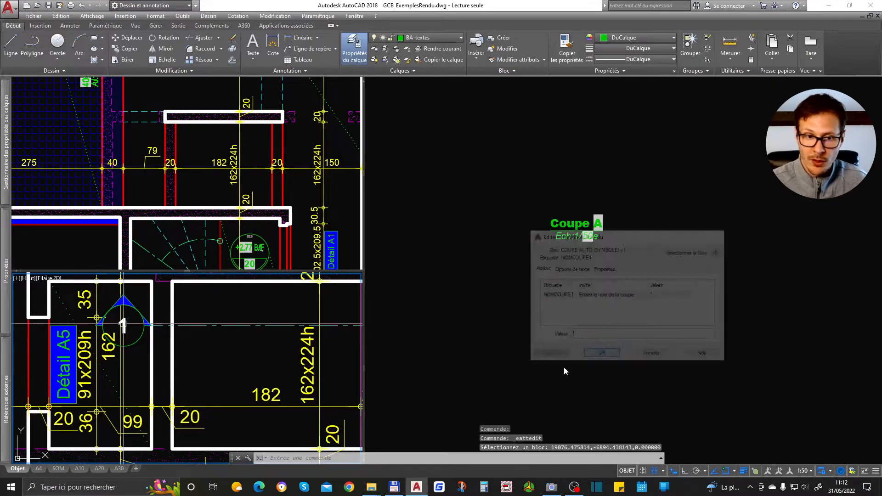
- Update the fields in the Coupe title so that it takes the section symbol's name
key(Escape)
click(640, 230)
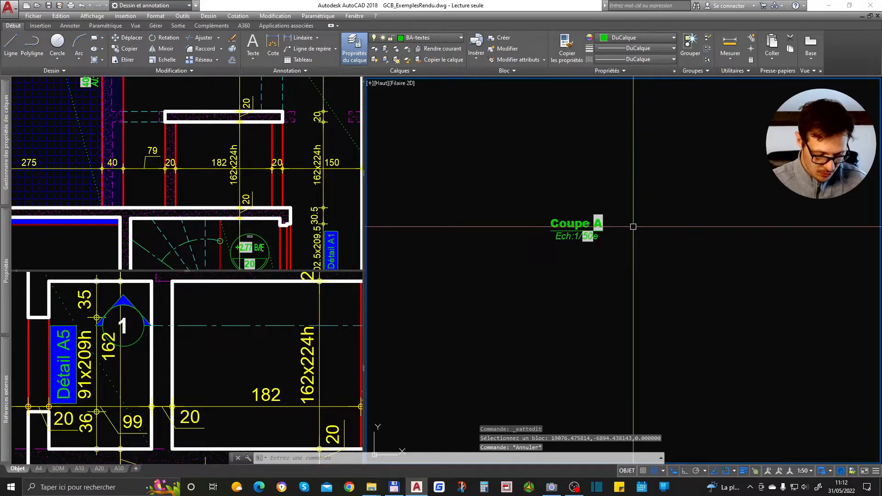
key(Return)
click(610, 205)
click(549, 263)
key(Return)
scroll(607, 209, up, 3)
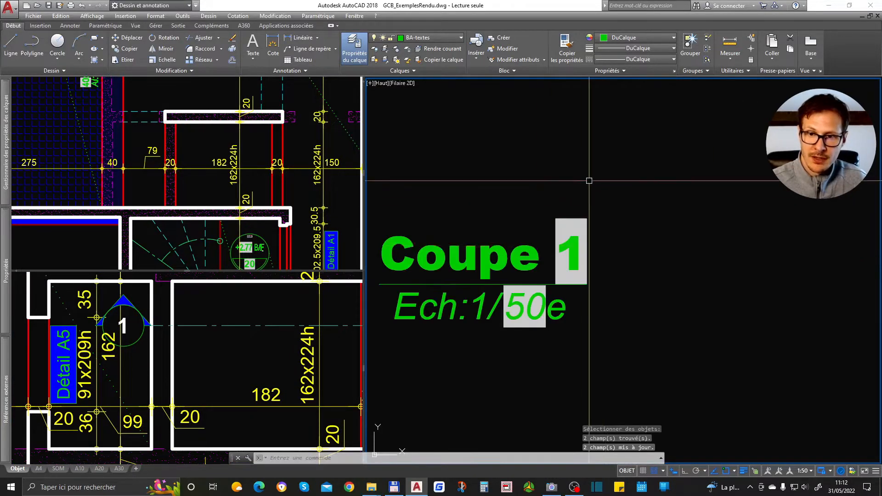
scroll(602, 288, down, 3)
middle_drag(605, 278, 631, 247)
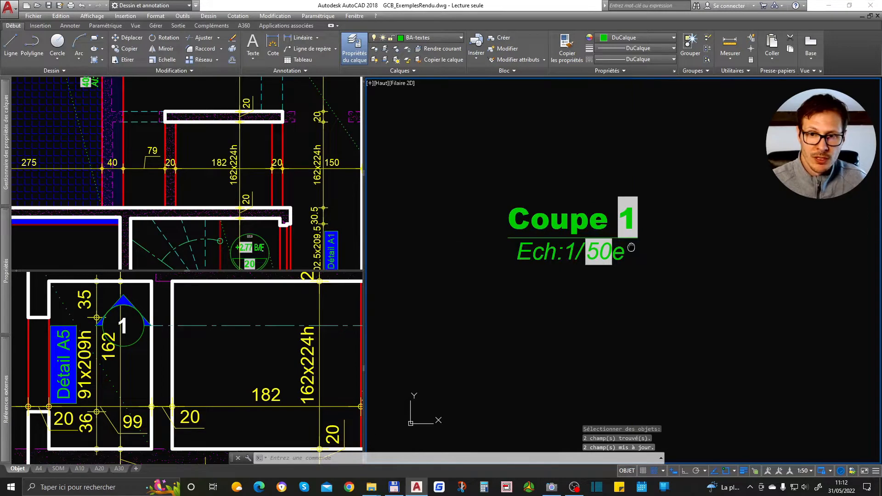
- Copy the section symbol 1 from the lower plan to the matching wall corner of the shaft on the upper plan
click(209, 310)
click(122, 326)
scroll(122, 327, down, 3)
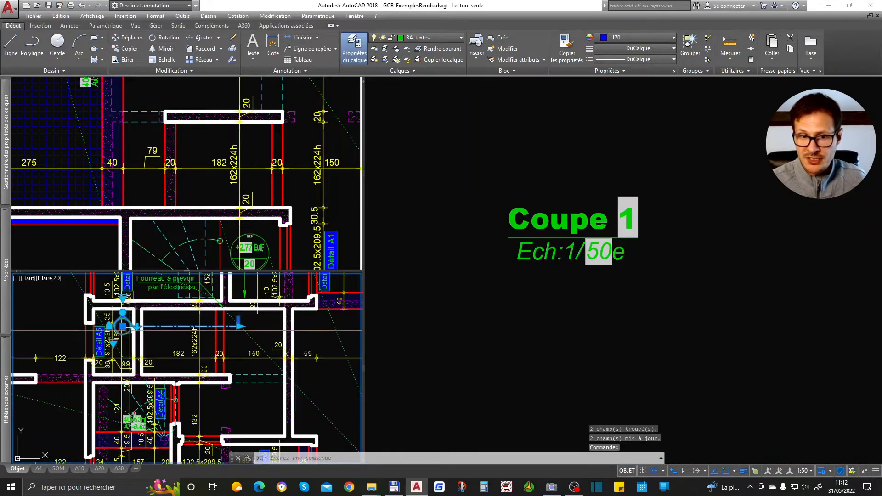
click(543, 301)
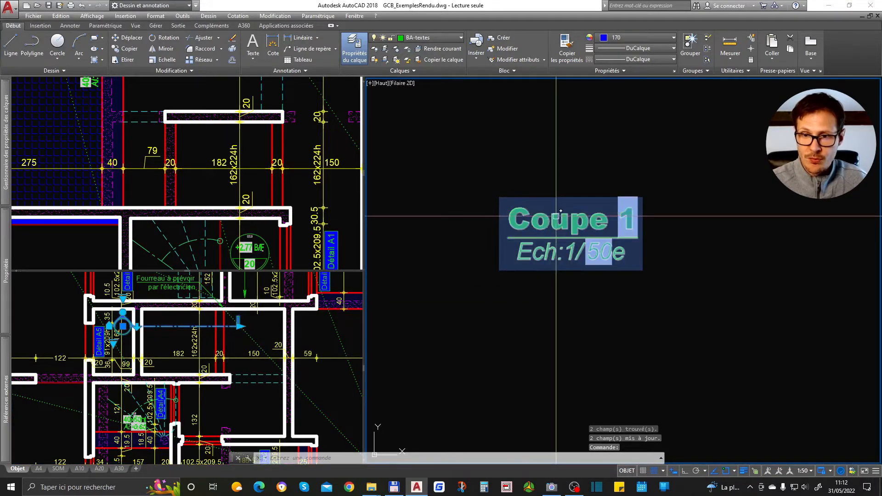
click(73, 353)
text(c)
key(Return)
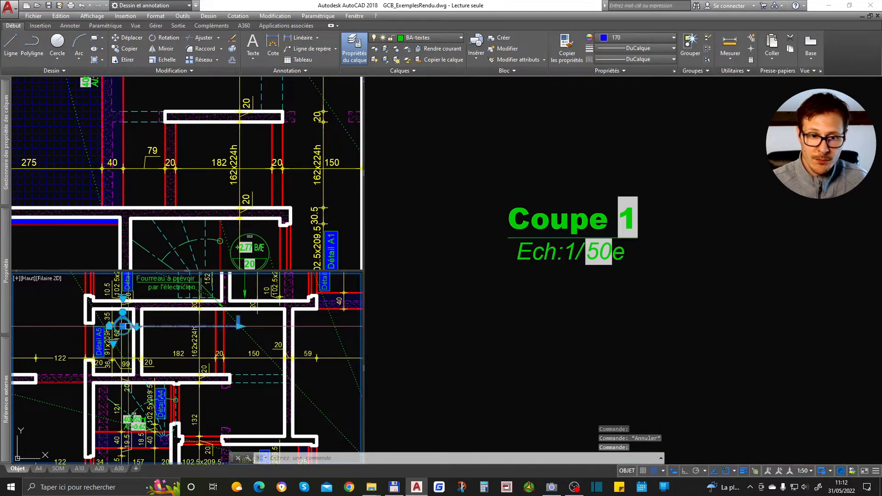
scroll(131, 325, up, 2)
click(136, 299)
click(185, 195)
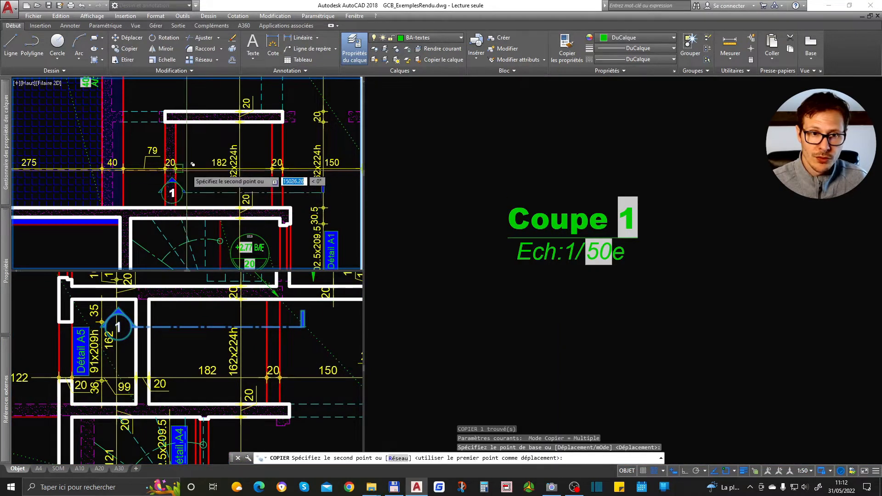
click(165, 122)
key(Return)
middle_drag(180, 139, 178, 151)
key(Escape)
- Shift the copied section symbol away from the shaft wall on the upper plan and stretch its axis line beyond the far red wall lines
click(152, 154)
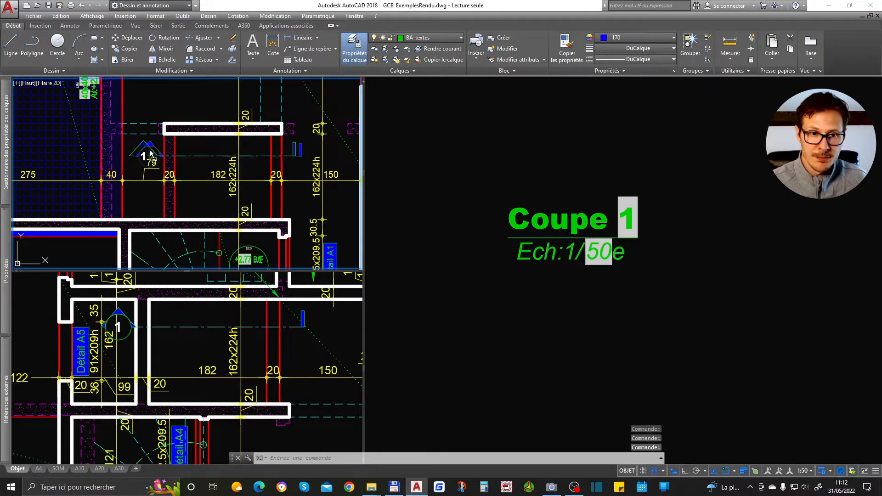
click(290, 152)
scroll(306, 151, up, 2)
click(305, 153)
scroll(304, 152, down, 2)
key(Escape)
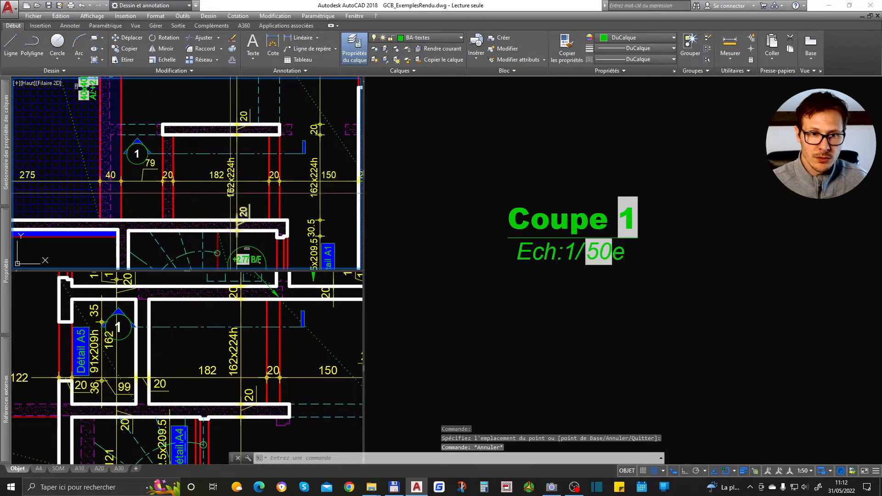
- Move the section symbol on the lower plan down until its axis line sits just above the 182 dimension line
click(121, 340)
click(121, 341)
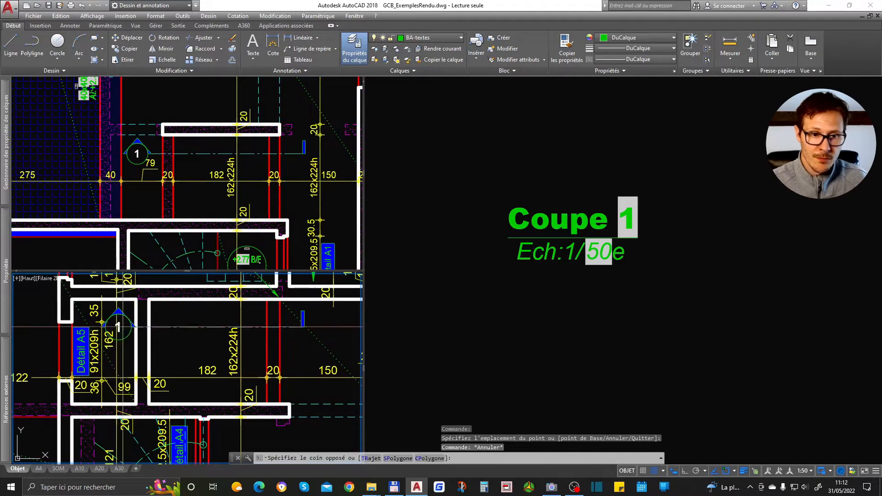
click(122, 342)
scroll(122, 349, up, 2)
drag(136, 319, 144, 375)
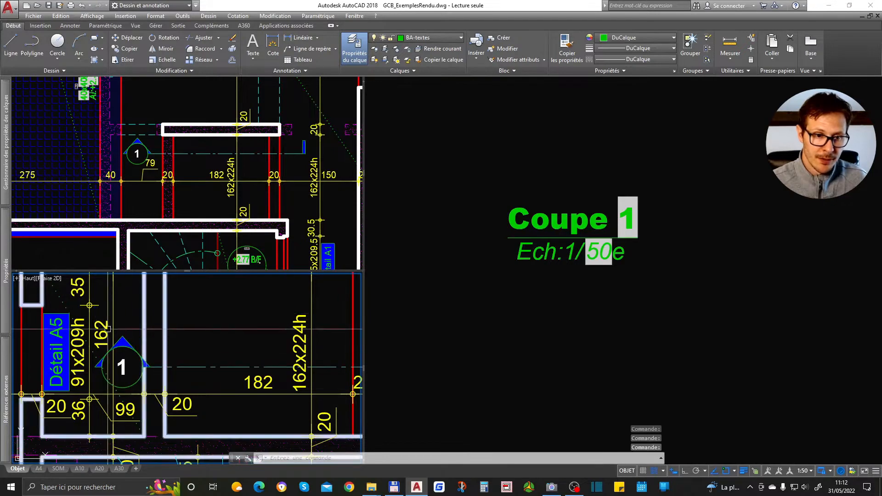
scroll(152, 356, down, 3)
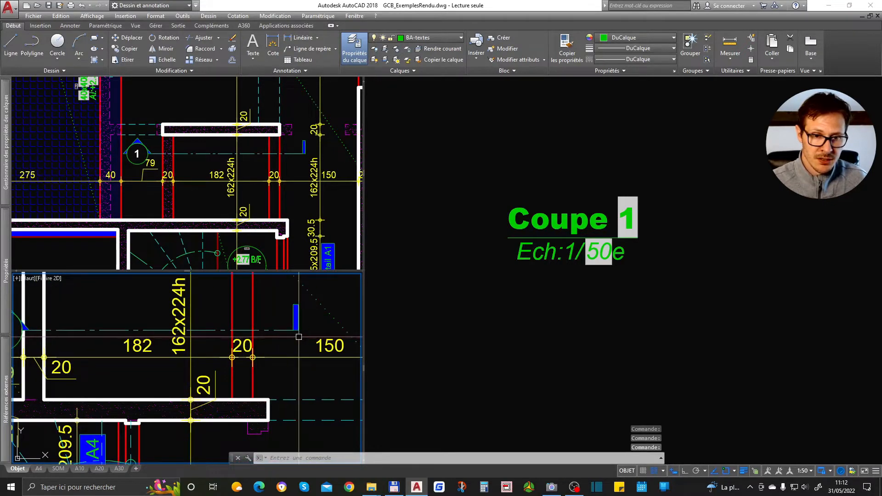
- Move the section symbol on the upper plan down until its axis line sits just below the 182 dimension line
click(154, 152)
click(149, 148)
click(147, 153)
drag(147, 153, 147, 202)
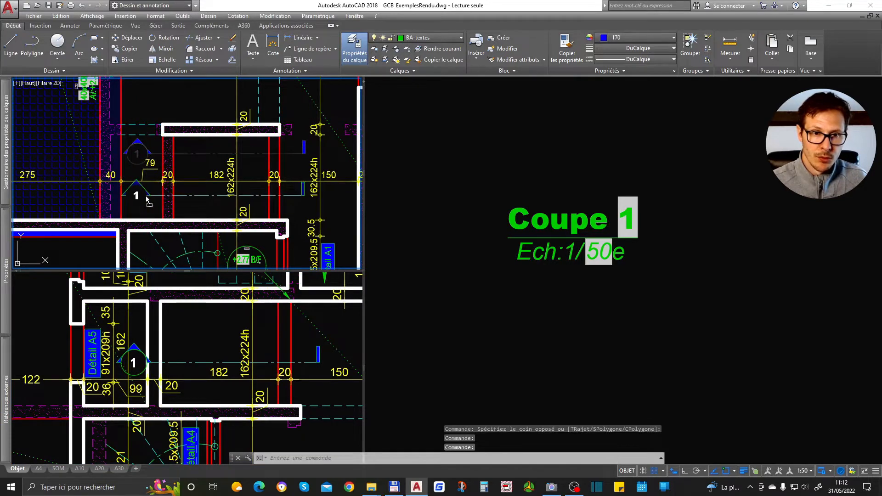
click(147, 201)
key(Escape)
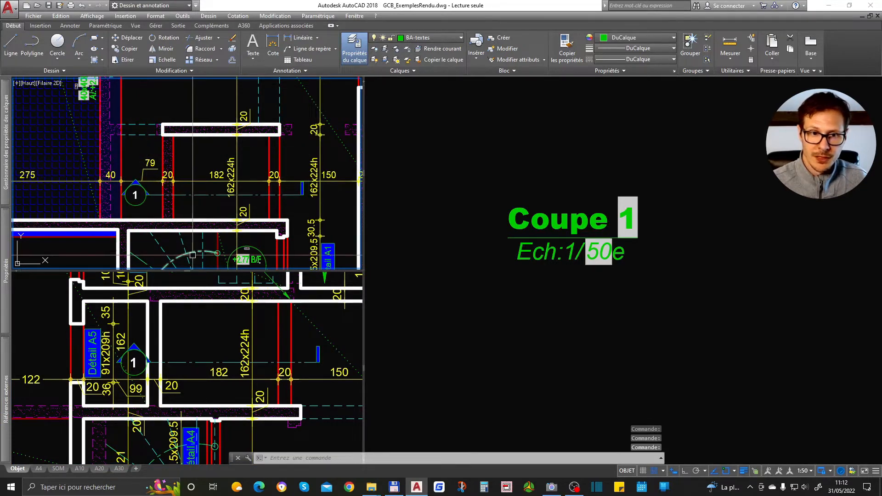
scroll(151, 192, up, 2)
scroll(153, 190, down, 2)
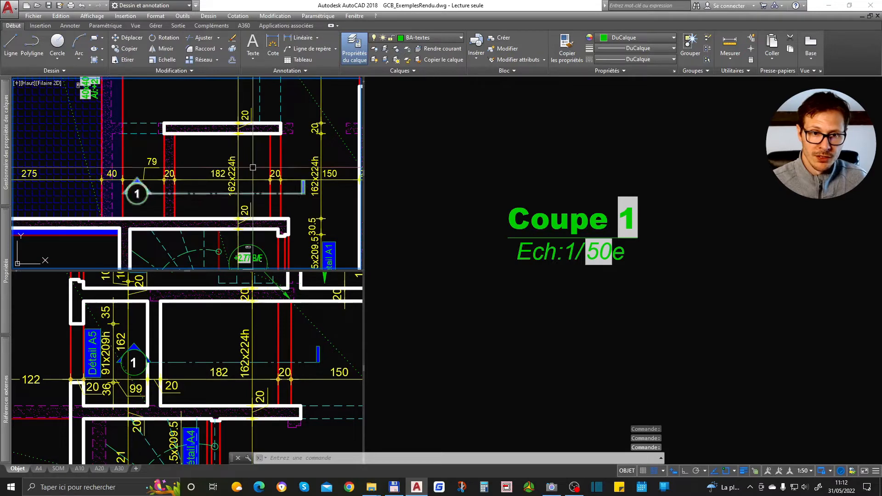
- Examine the level symbols and the rooms around section symbols 1 and A3 on the lower plan
click(216, 370)
scroll(221, 375, down, 2)
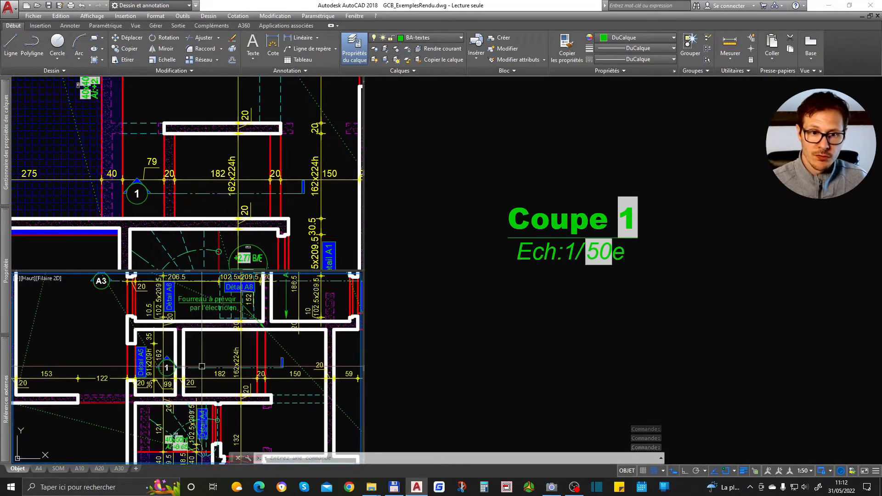
scroll(192, 336, up, 3)
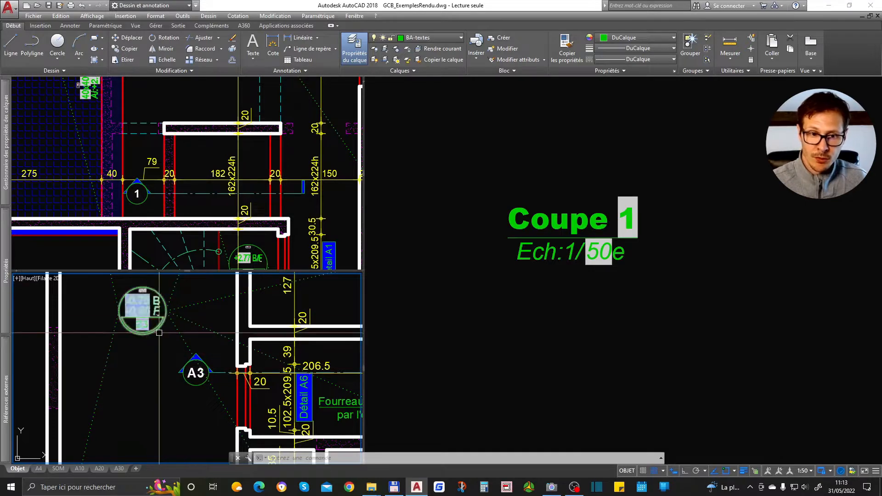
scroll(150, 381, down, 5)
scroll(220, 387, up, 5)
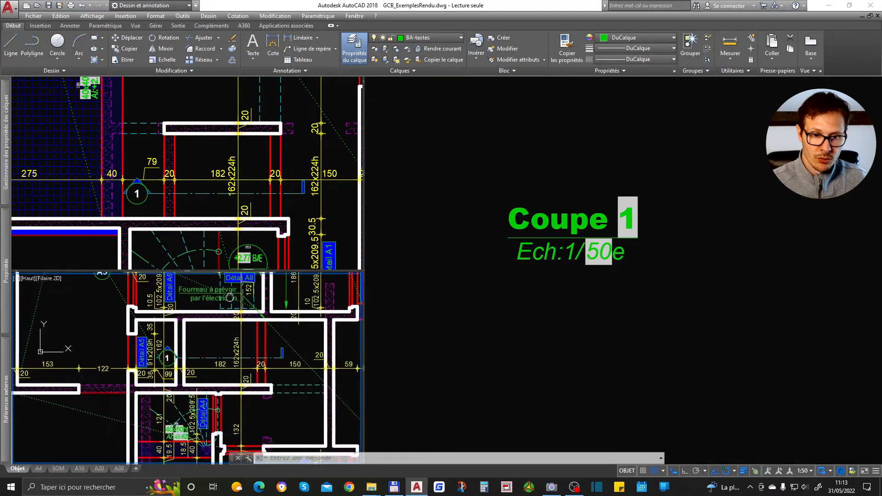
scroll(215, 376, down, 3)
scroll(244, 409, up, 5)
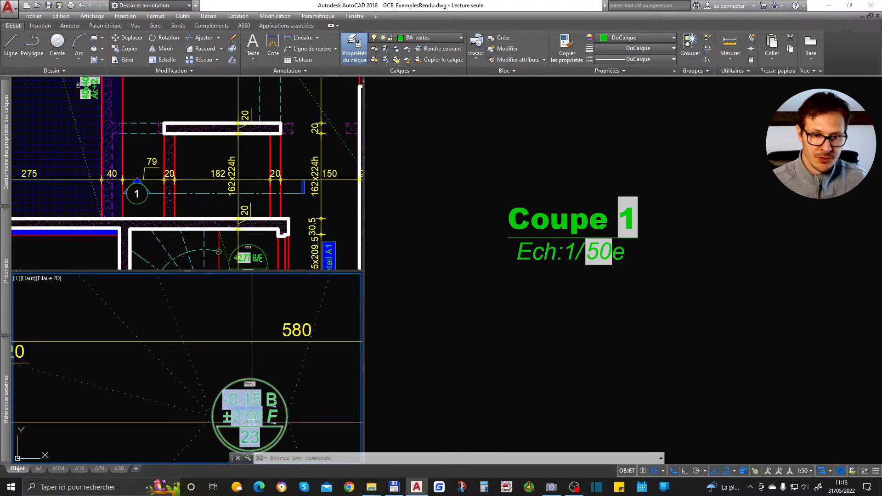
scroll(283, 427, down, 5)
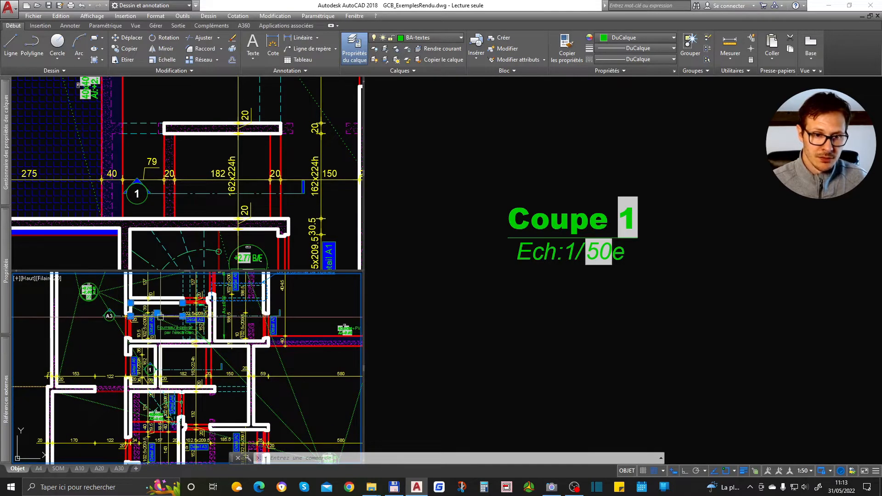
scroll(154, 368, up, 3)
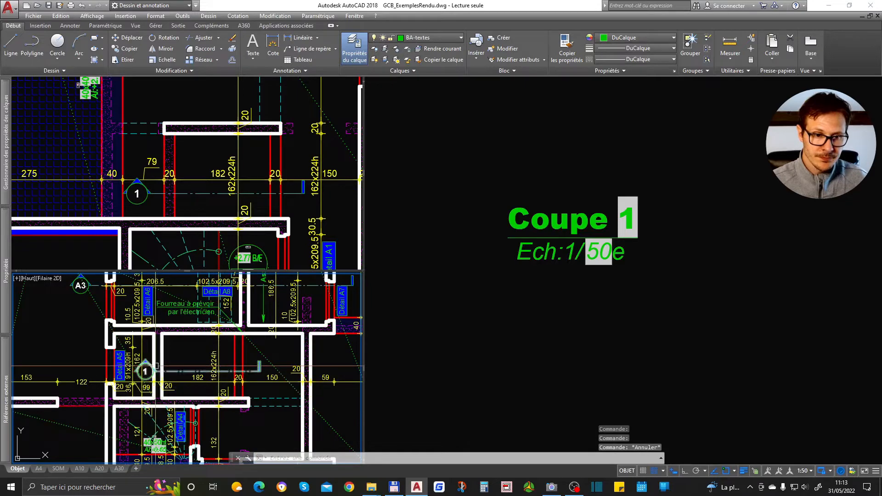
scroll(172, 405, down, 2)
scroll(92, 304, up, 6)
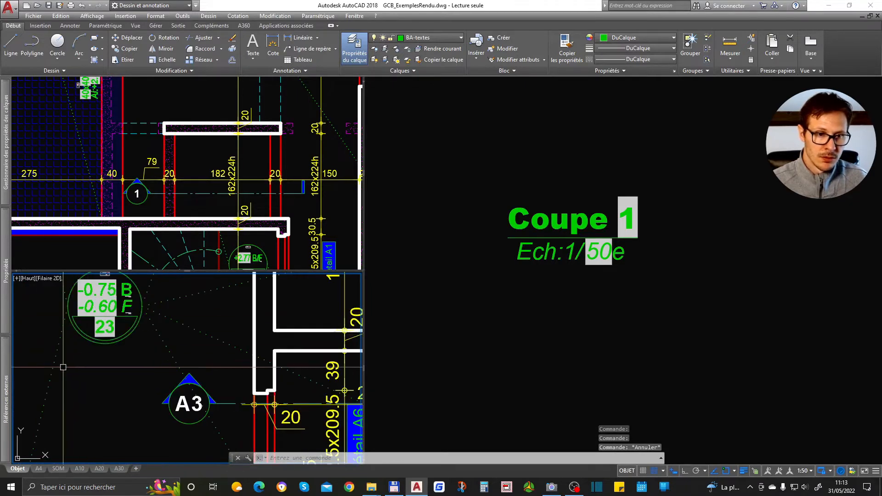
scroll(63, 357, down, 3)
middle_drag(267, 404, 215, 307)
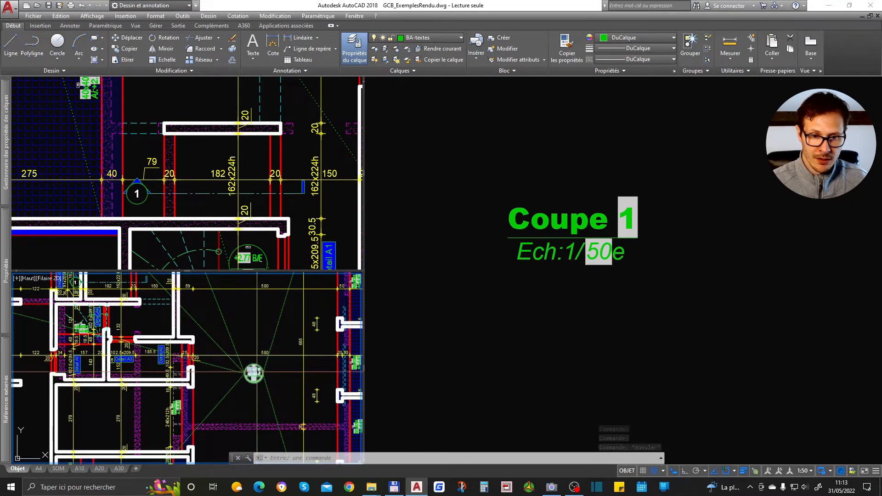
scroll(257, 372, up, 2)
scroll(280, 414, down, 3)
scroll(173, 374, up, 4)
scroll(174, 374, down, 3)
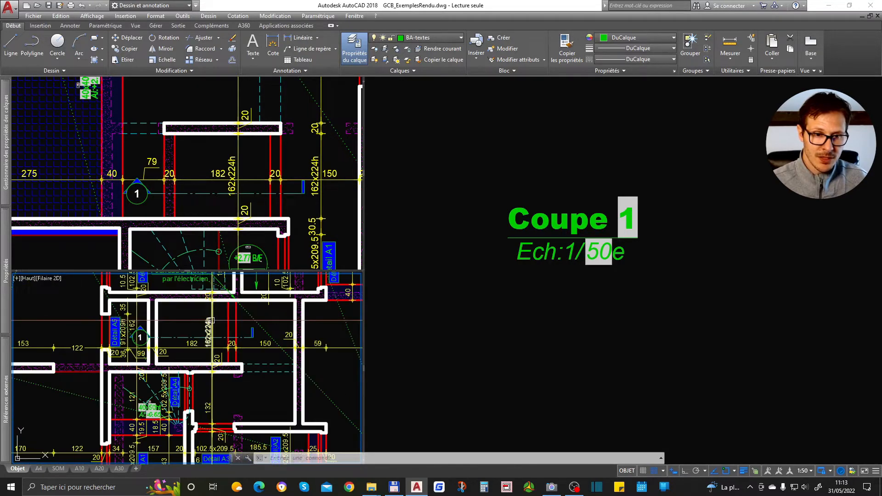
mouse_move(211, 323)
middle_down()
mouse_move(247, 334)
mouse_move(262, 366)
middle_up()
- Examine the floor level symbol and the area around section symbol 1 on the upper plan
click(246, 242)
scroll(246, 243, down, 4)
middle_drag(250, 240, 222, 197)
middle_drag(287, 188, 261, 70)
scroll(188, 155, up, 2)
middle_drag(147, 188, 215, 187)
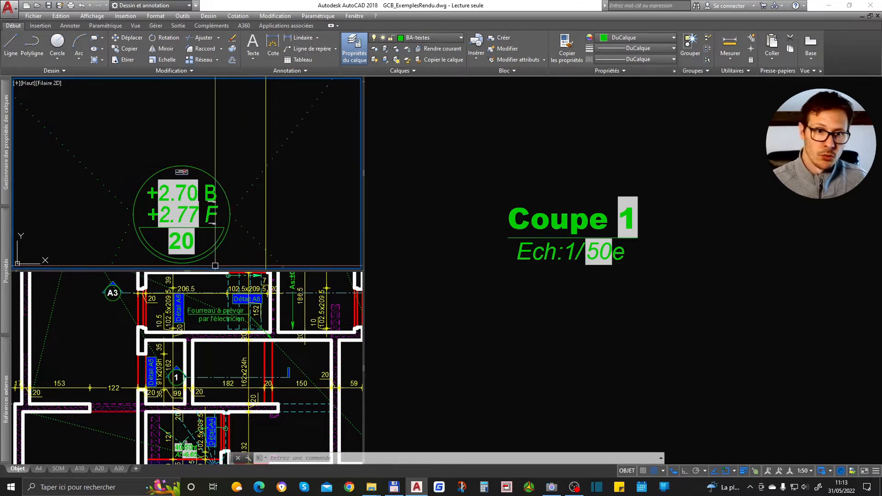
scroll(215, 266, down, 4)
scroll(238, 167, up, 2)
mouse_move(235, 167)
middle_down()
mouse_move(278, 201)
mouse_move(234, 166)
middle_up()
scroll(251, 203, down, 1)
scroll(232, 167, up, 1)
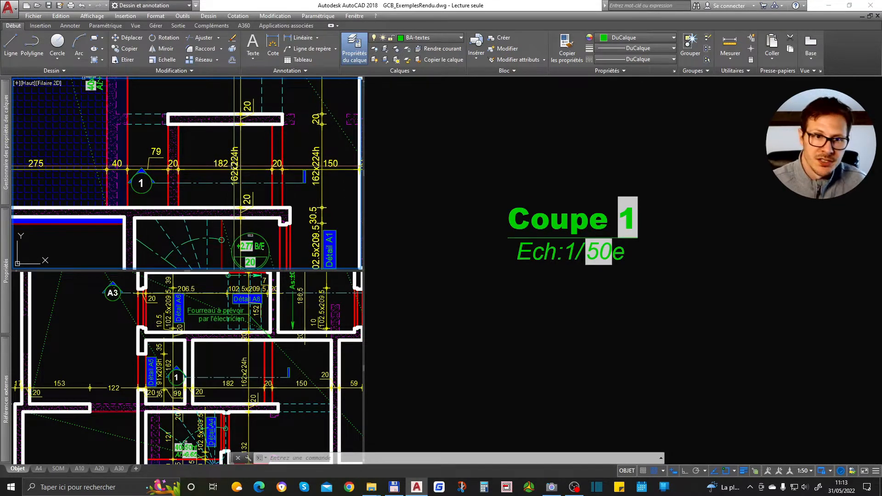
scroll(250, 177, down, 2)
scroll(237, 172, up, 2)
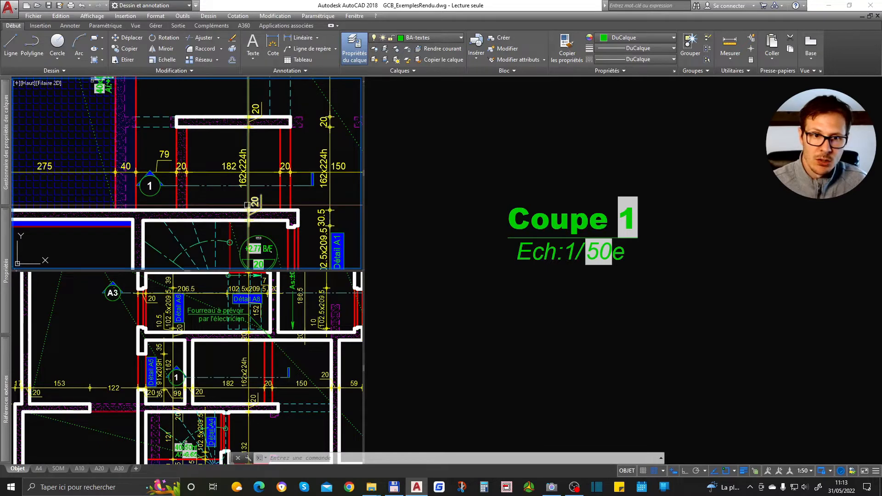
click(249, 329)
middle_drag(246, 347, 250, 336)
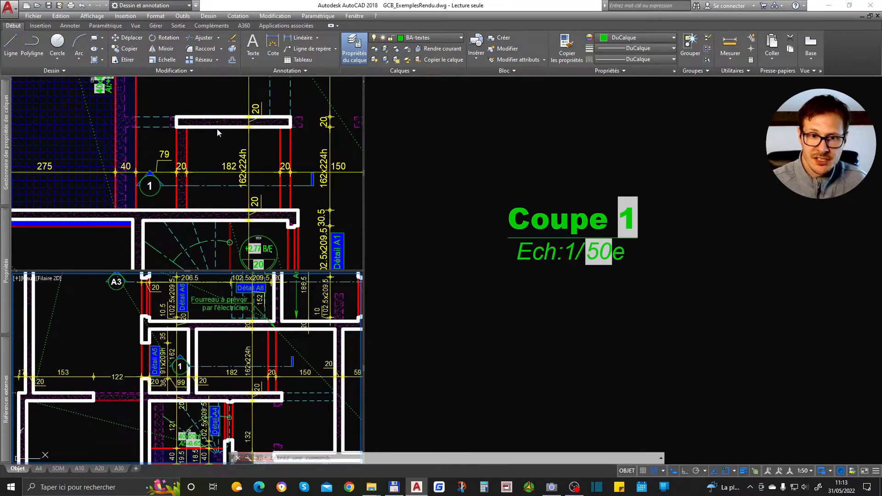
click(646, 331)
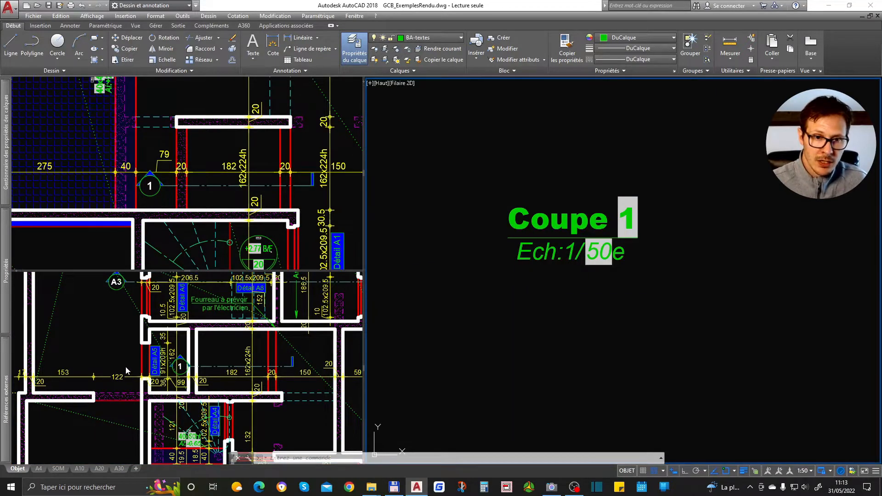
click(341, 212)
scroll(280, 145, down, 5)
scroll(202, 181, up, 6)
scroll(206, 225, down, 4)
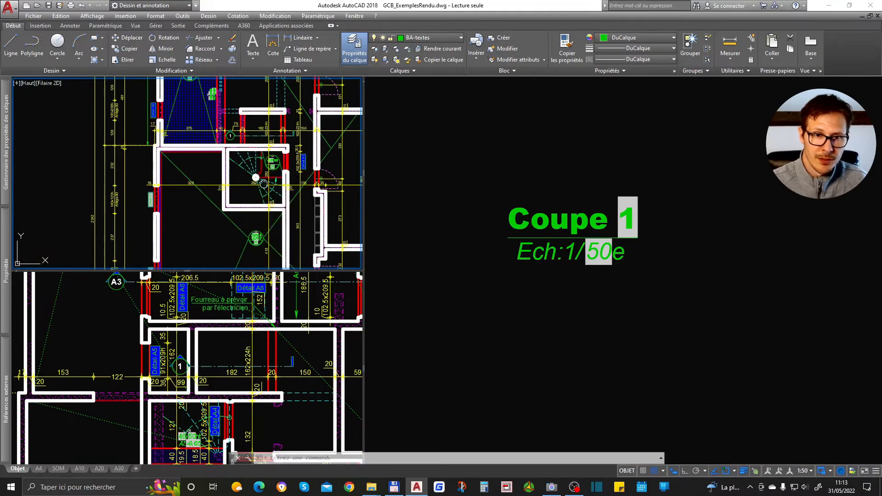
- Draw a long horizontal line below the Coupe 1 title in the large viewport, with snap off and Ortho on
click(551, 287)
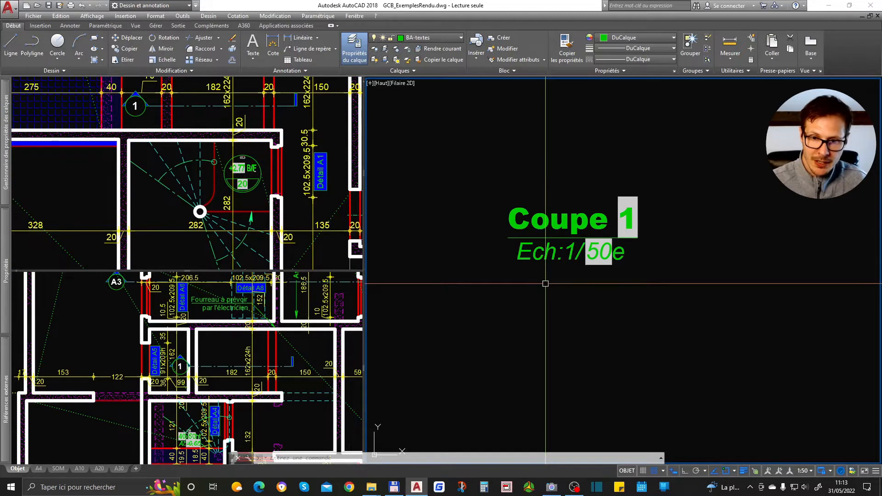
scroll(609, 232, down, 6)
text(l)
key(Return)
click(482, 279)
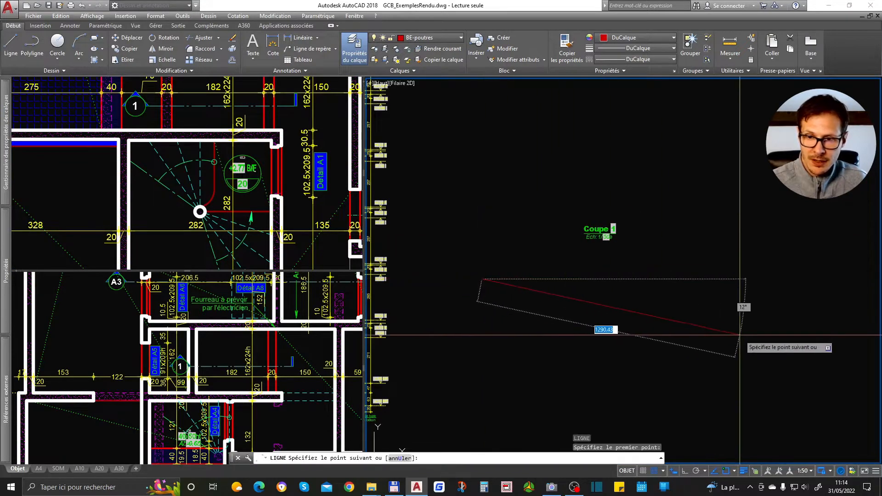
key(F9)
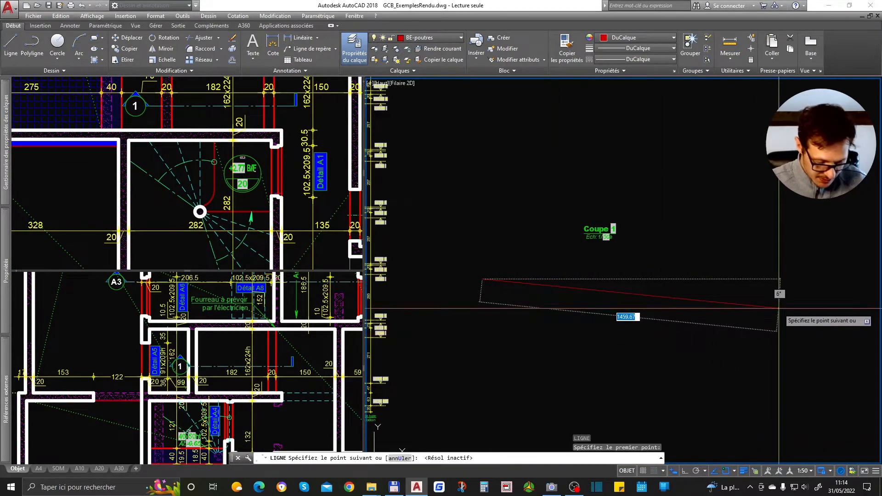
key(F8)
click(819, 296)
key(Escape)
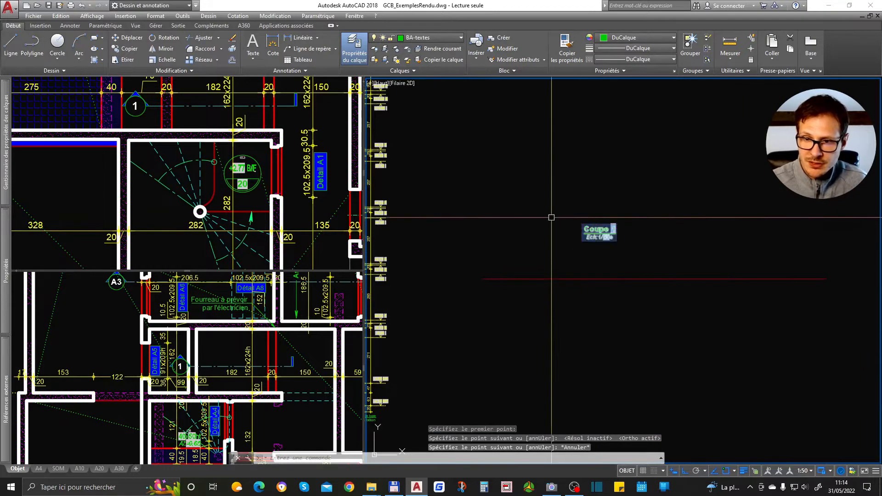
- Copy the long horizontal line under the Coupe 1 title 270 downward
scroll(542, 208, down, 6)
click(598, 216)
click(560, 258)
text(co)
key(space)
scroll(562, 257, up, 2)
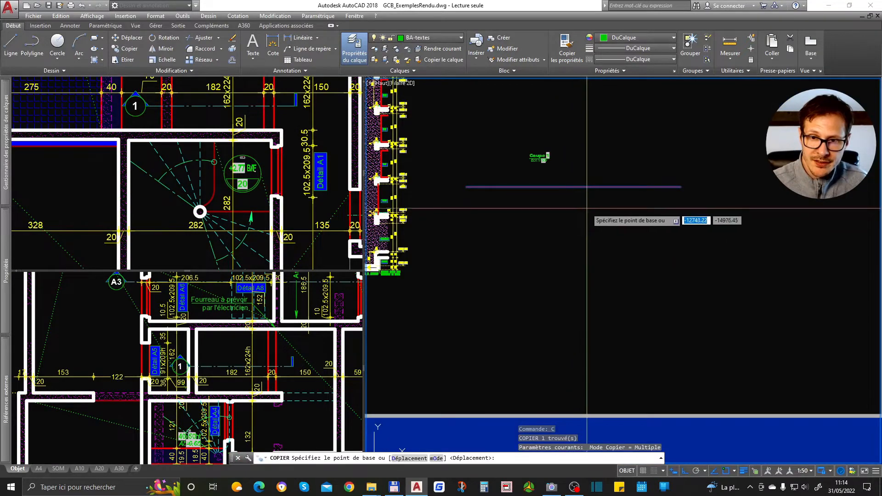
click(587, 208)
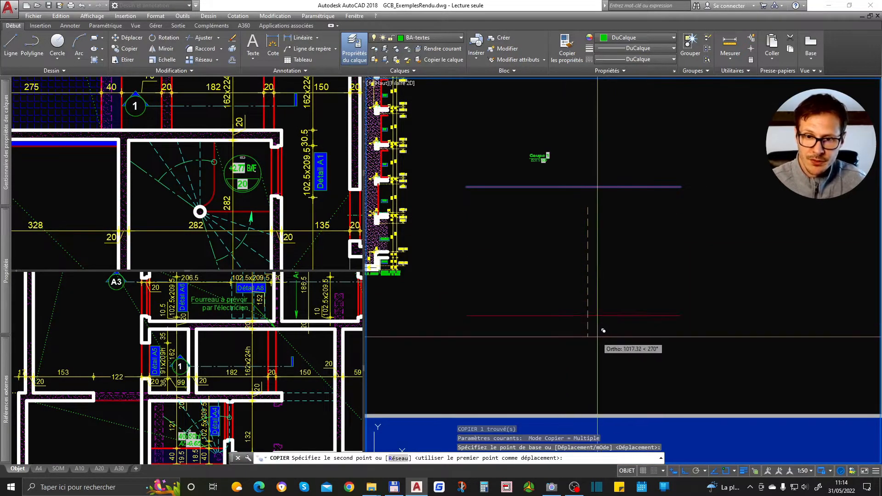
key(space)
key(space)
click(628, 155)
click(593, 207)
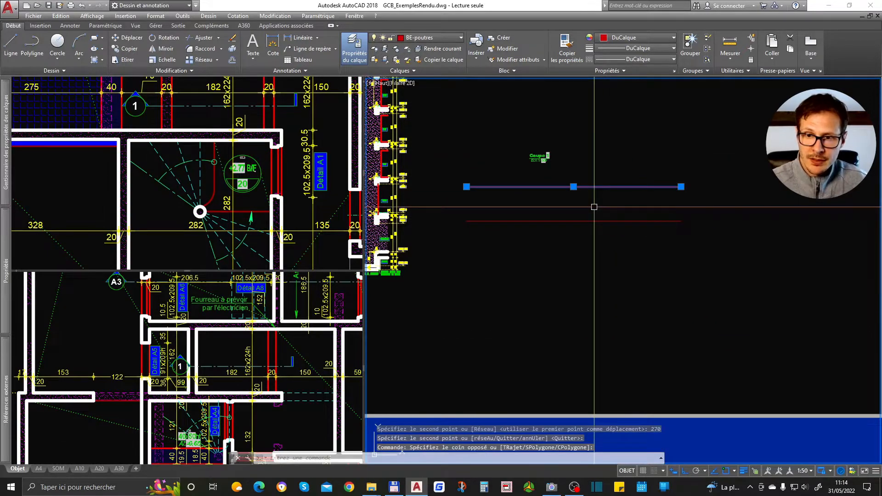
key(Escape)
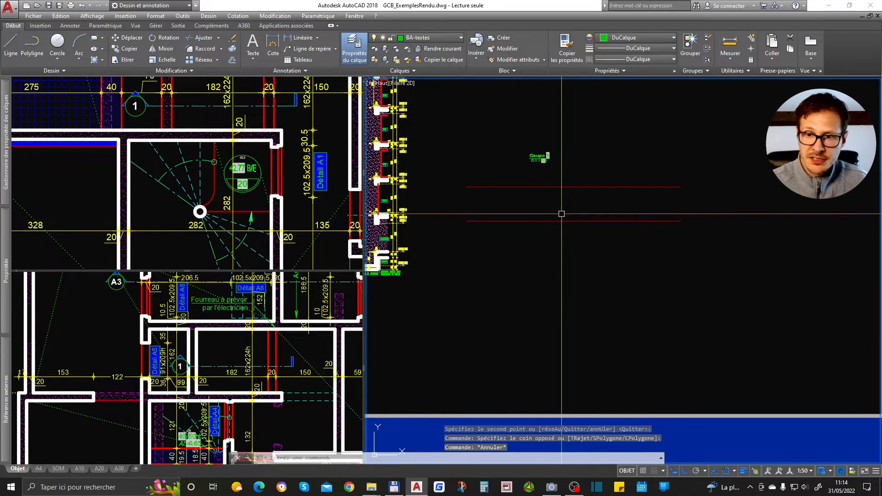
- Measure the vertical distance between the two horizontal section lines with a temporary dimension
text(cot)
key(space)
click(573, 220)
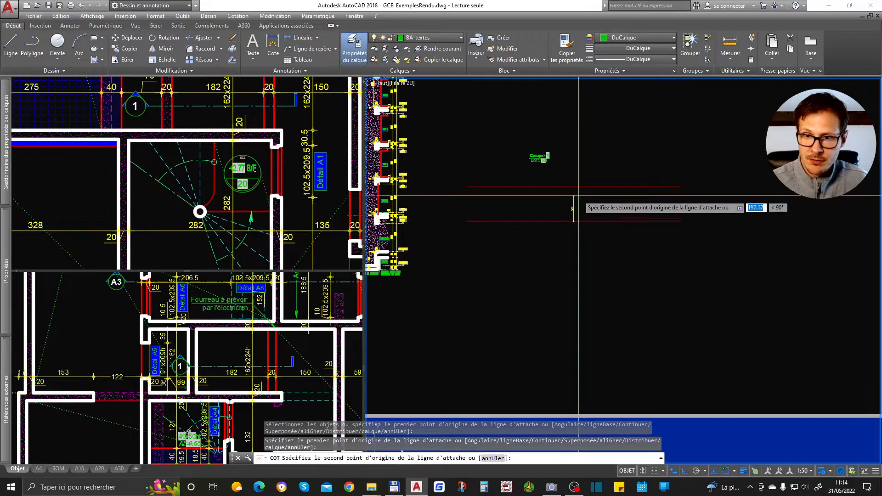
click(574, 187)
scroll(574, 198, up, 4)
scroll(566, 214, down, 5)
key(Escape)
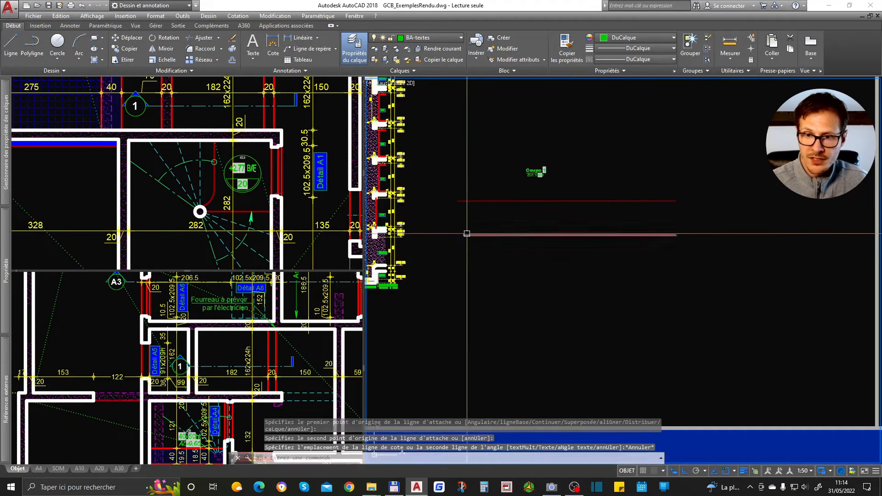
- Consult the level symbol near section symbol A3 on the lower plan and copy the lower section line 75 downward
click(247, 212)
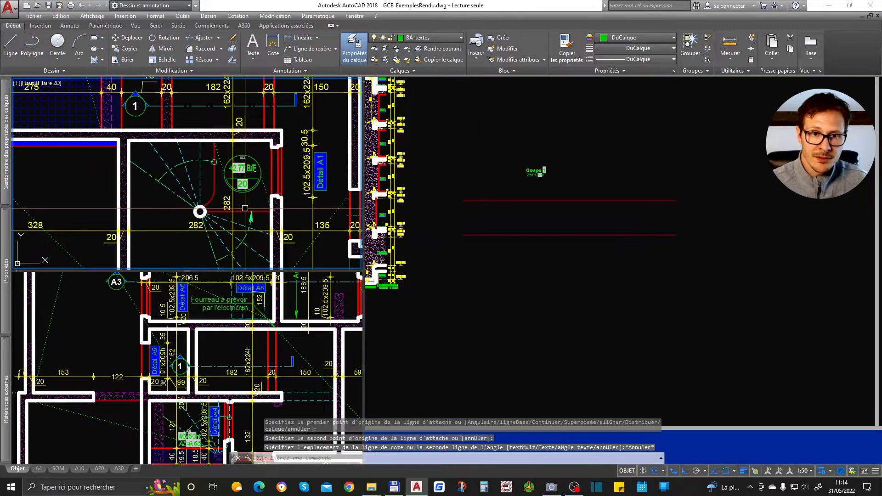
click(229, 333)
scroll(238, 339, down, 3)
scroll(246, 345, up, 10)
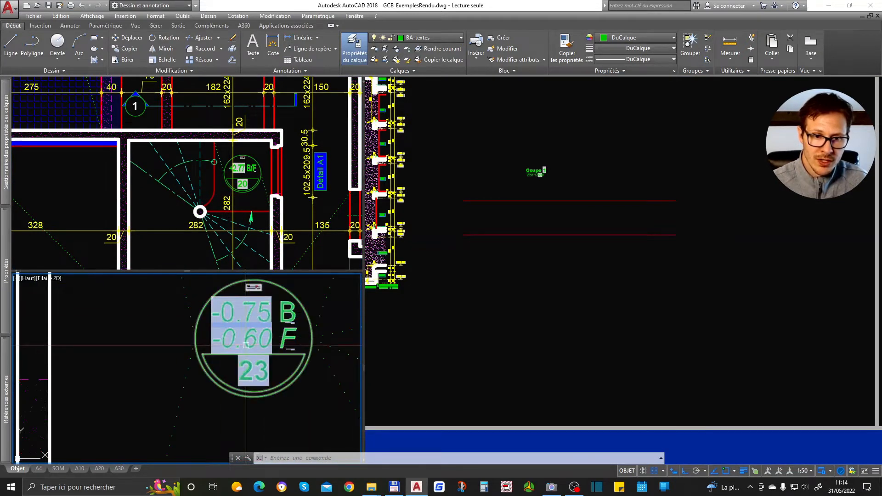
scroll(203, 344, down, 2)
click(555, 244)
click(543, 223)
click(535, 241)
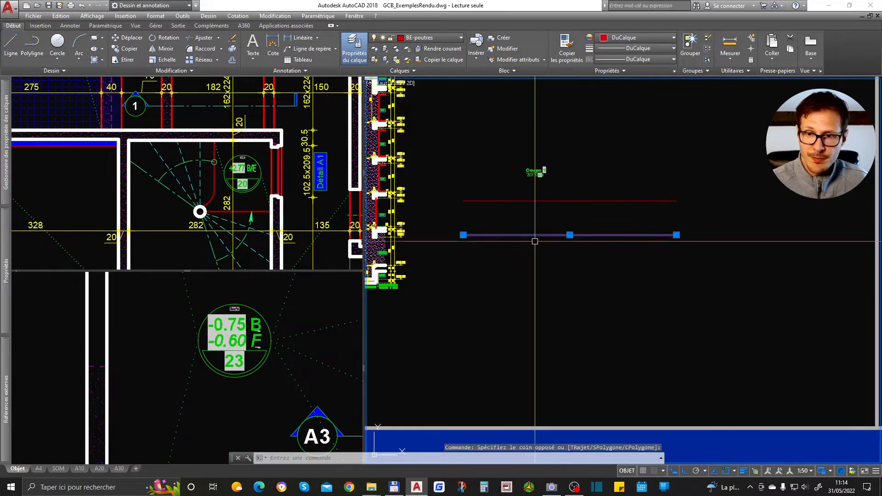
scroll(567, 233, up, 5)
text(co)
key(space)
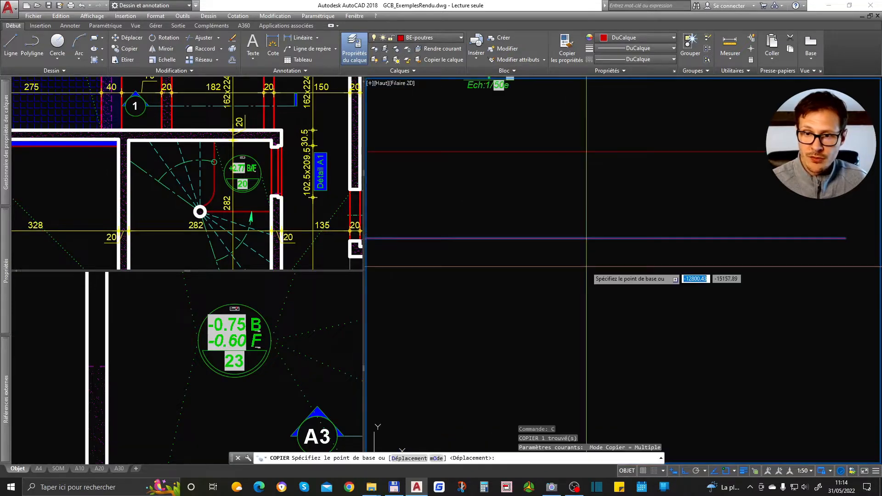
click(586, 266)
scroll(589, 295, down, 3)
text(75)
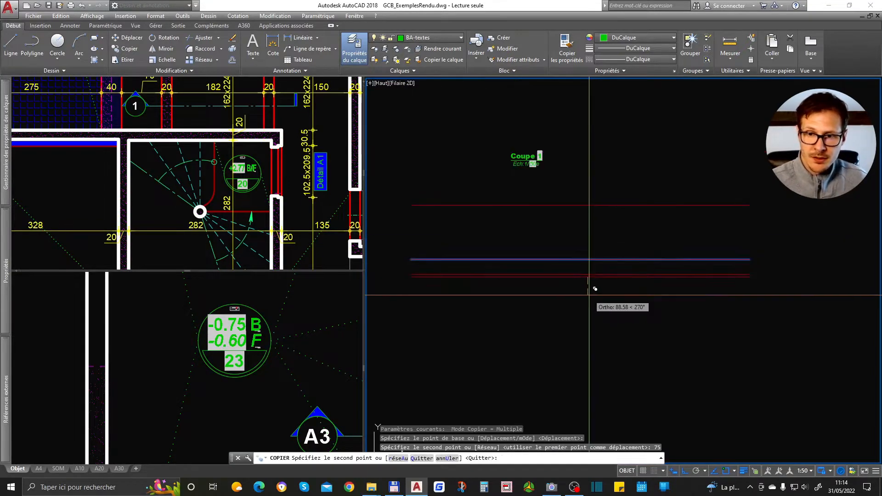
key(Return)
key(Return)
- Shorten the lowest section line from its right end to about one third of its length
scroll(265, 374, down, 5)
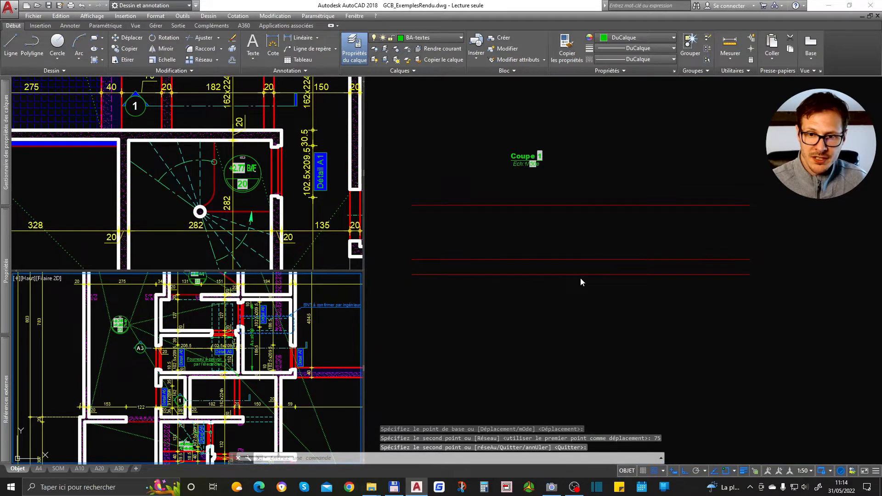
click(722, 271)
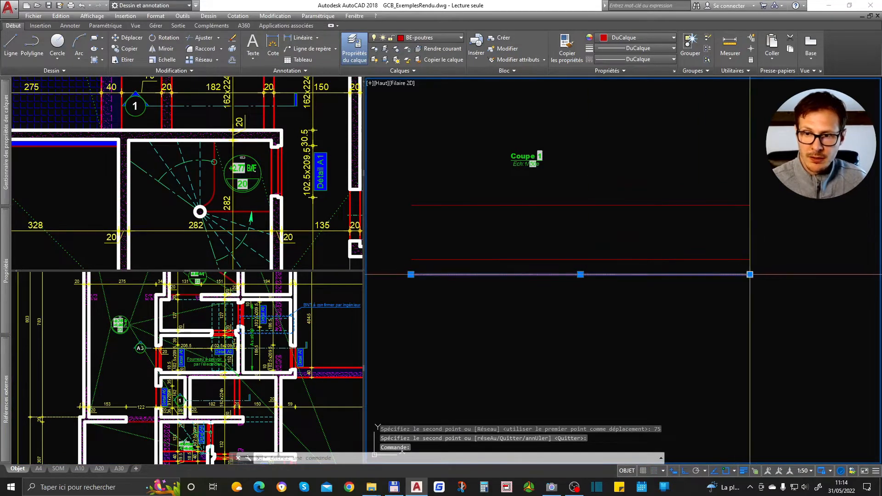
click(750, 274)
click(524, 274)
key(Escape)
- Consult the ±0.00 level symbol on the lower plan and copy the middle section line 15 downward
click(244, 318)
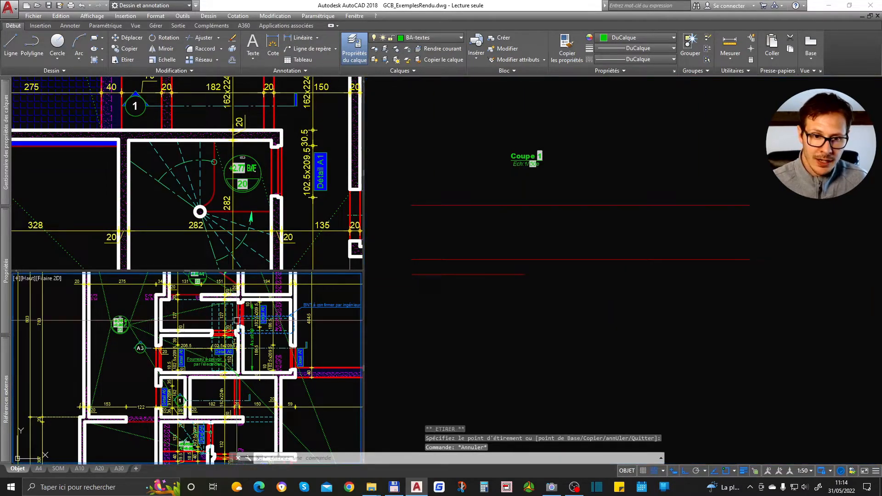
scroll(244, 318, up, 10)
middle_drag(206, 335, 216, 363)
click(618, 248)
click(561, 251)
click(544, 270)
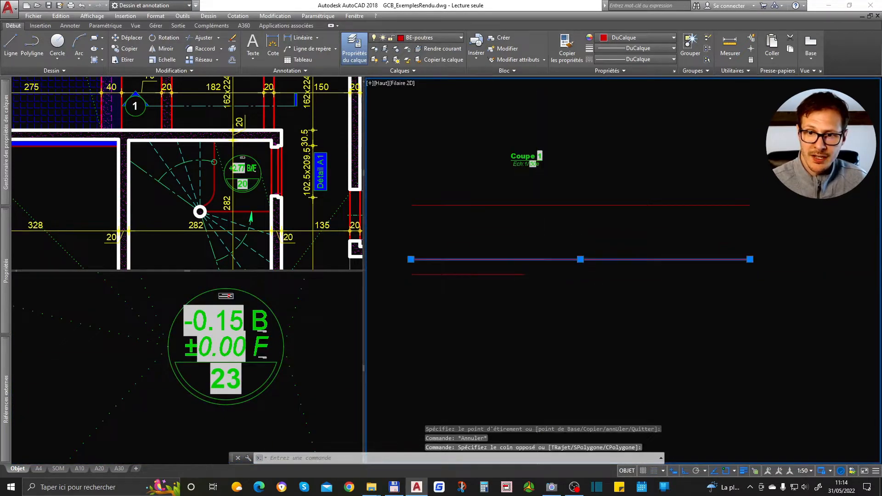
scroll(537, 290, up, 1)
text(co)
key(space)
click(603, 279)
text(15)
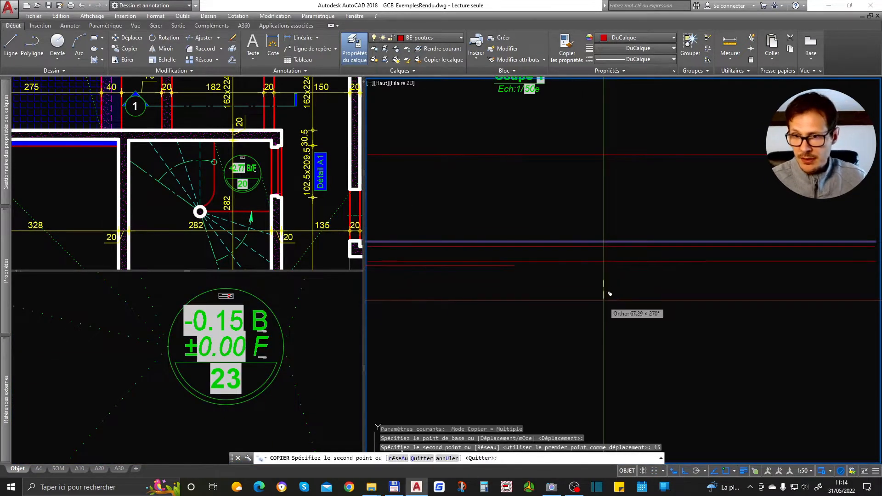
key(Return)
key(Return)
- Shorten the line just below the middle one from its left end, keeping a bit more than its right half
scroll(573, 254, down, 2)
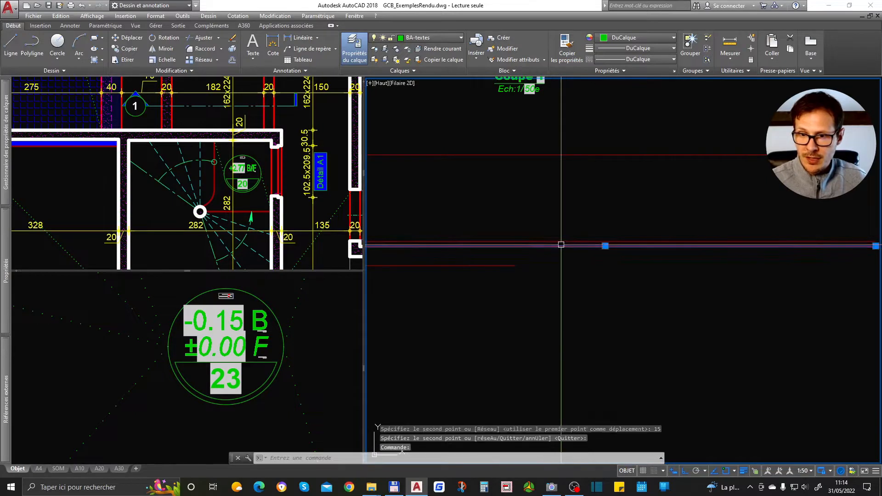
click(419, 247)
key(Escape)
key(Escape)
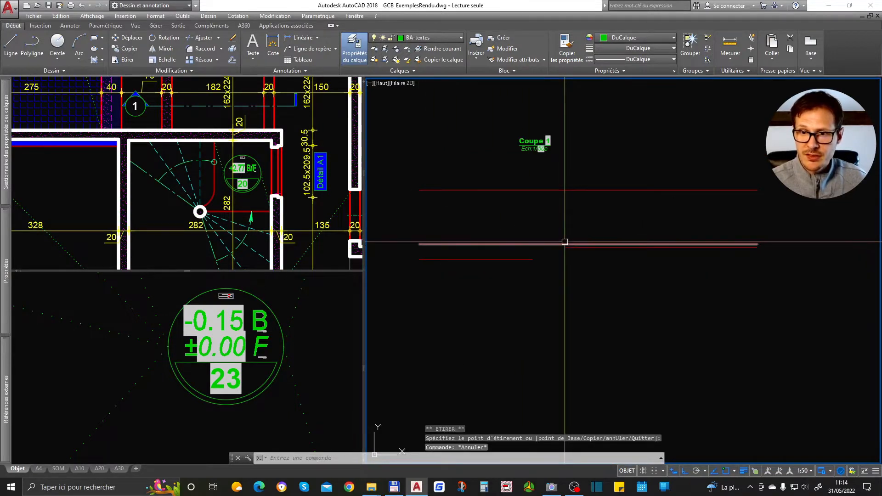
click(565, 243)
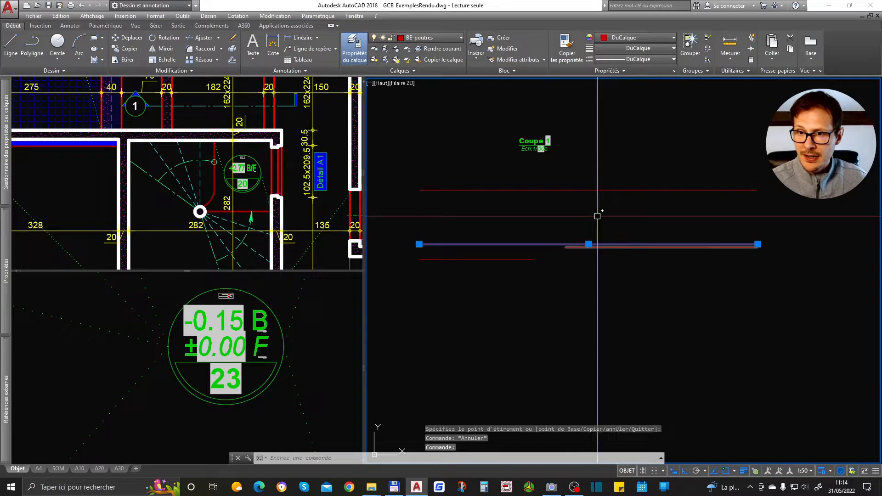
key(Escape)
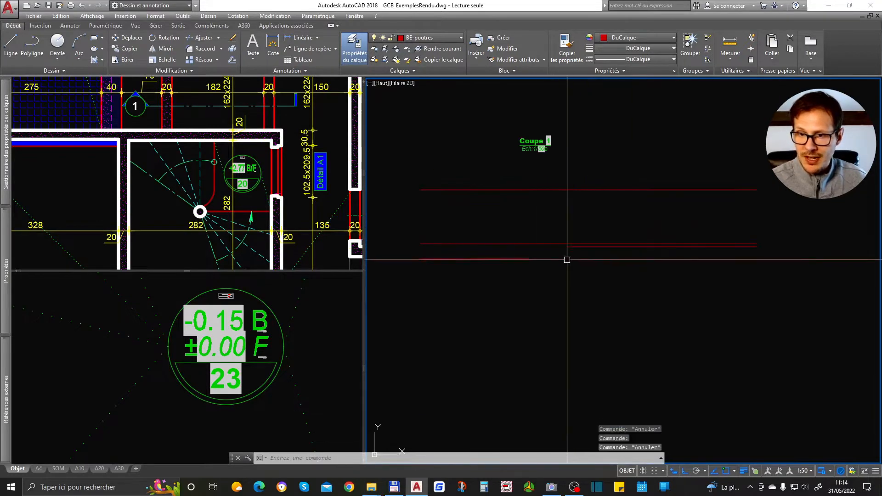
- Match the properties of the sheet's frame line onto the full-length middle line of the section
scroll(571, 254, down, 2)
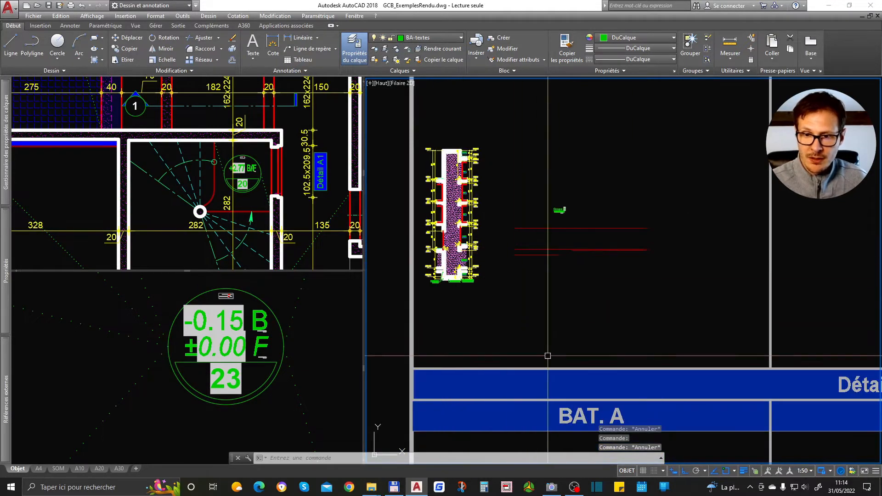
key(m)
key(a)
key(space)
click(621, 370)
scroll(557, 248, up, 3)
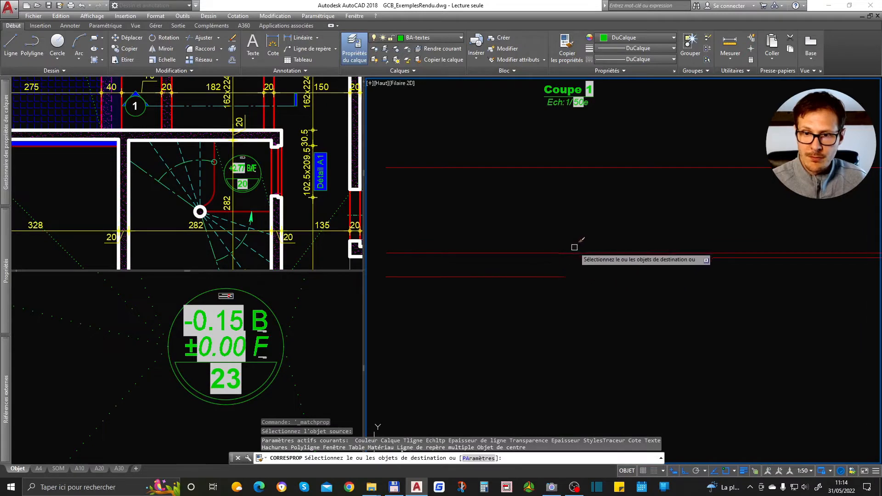
click(575, 248)
click(562, 256)
key(Return)
click(566, 253)
key(Escape)
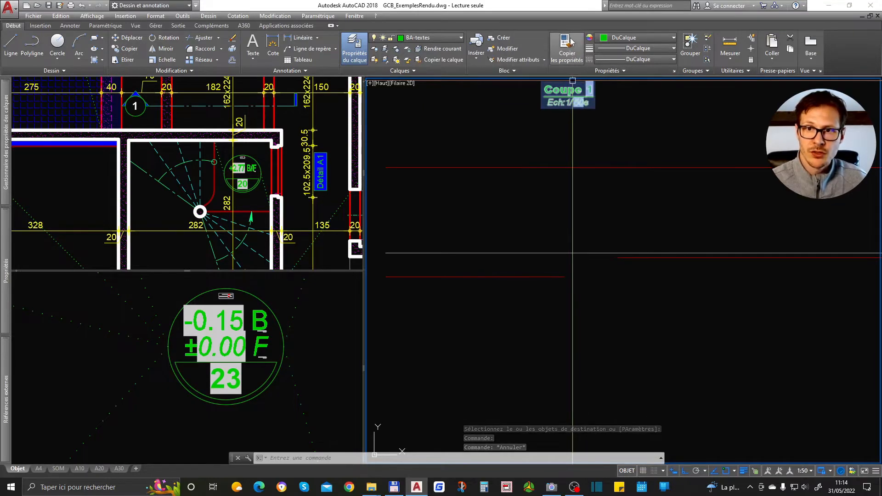
scroll(576, 313, down, 1)
scroll(571, 250, up, 1)
click(574, 257)
click(574, 252)
scroll(574, 252, down, 1)
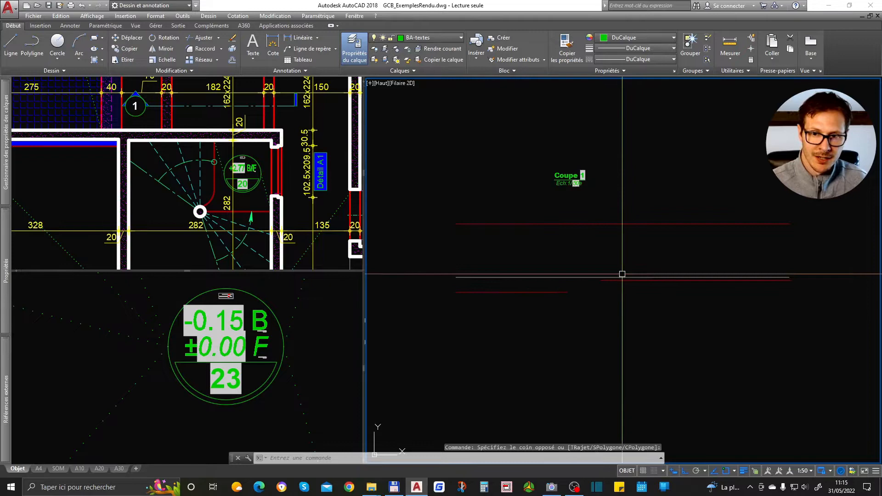
- Consult the ±0.00 level symbol on the lower plan and copy the shortened right-hand section line 23 downward
click(270, 199)
middle_drag(248, 179, 265, 218)
click(272, 318)
scroll(244, 405, down, 3)
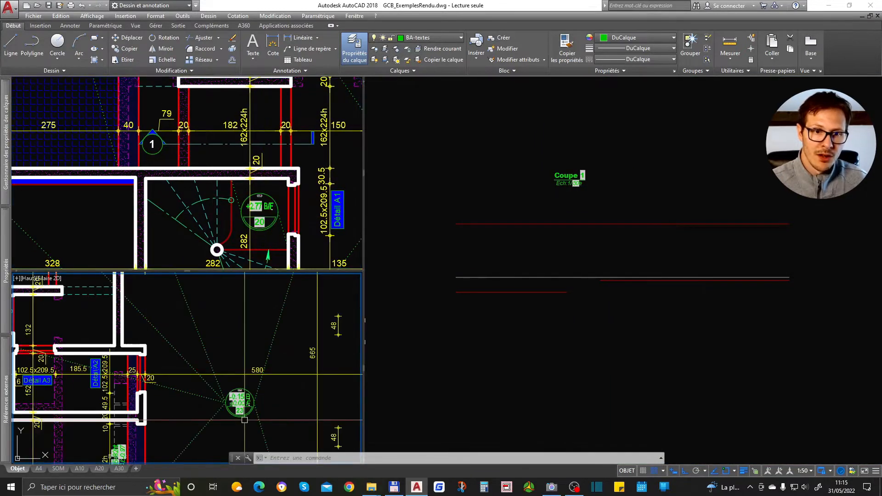
scroll(245, 404, up, 3)
click(677, 305)
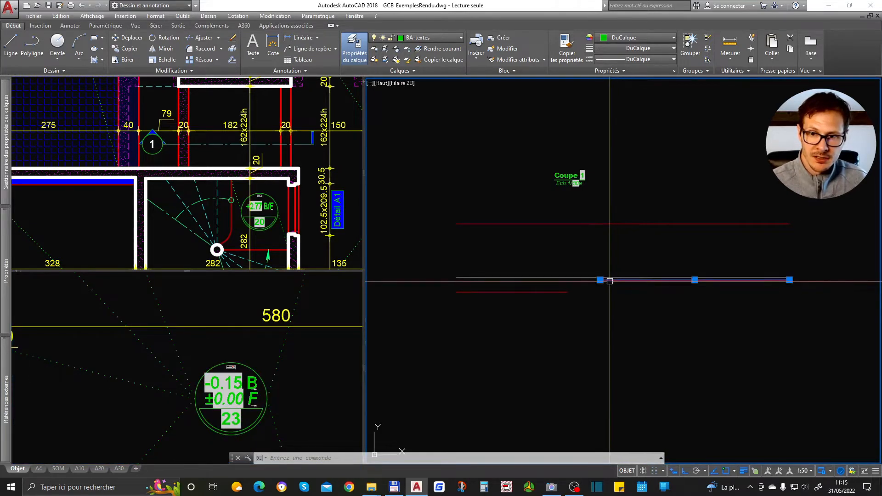
text(co)
key(space)
click(642, 292)
text(23)
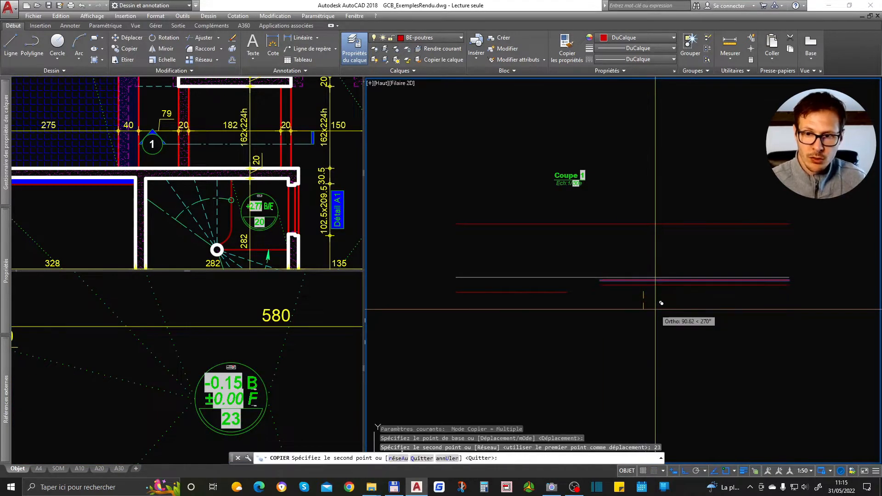
key(Return)
key(Return)
- Check the level symbol near A3 and measure from the short lower-left line up to the full-length middle line
click(175, 354)
scroll(176, 354, down, 4)
scroll(170, 349, up, 4)
middle_drag(202, 334, 193, 363)
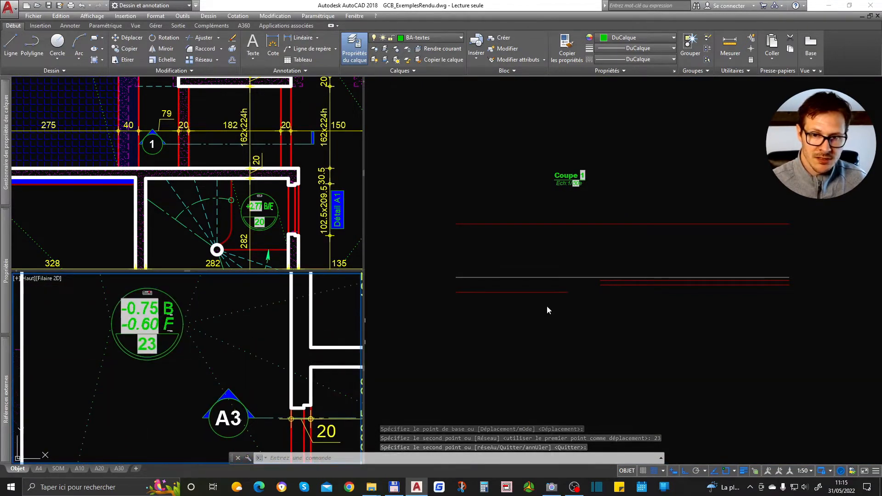
click(548, 308)
text(cot)
key(space)
click(567, 292)
click(567, 278)
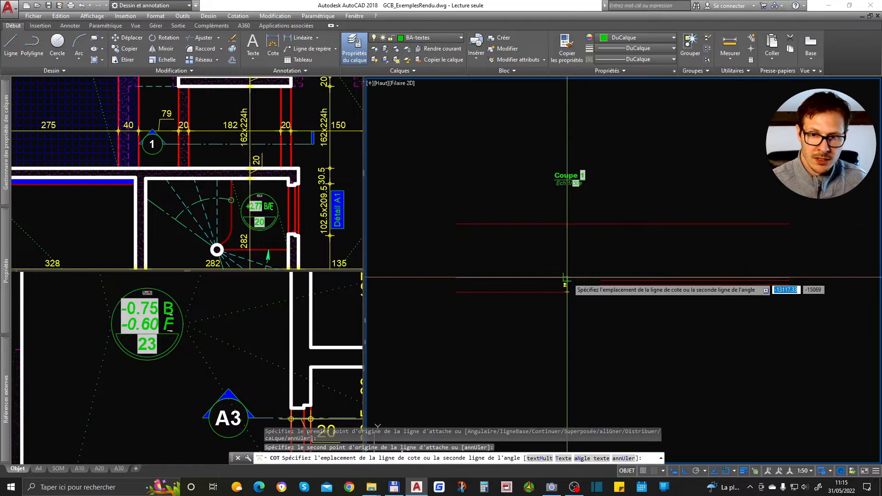
scroll(570, 294, up, 2)
key(Escape)
- Copy the short lower-left section line 23 downward
click(541, 288)
click(515, 319)
text(co)
key(space)
click(542, 330)
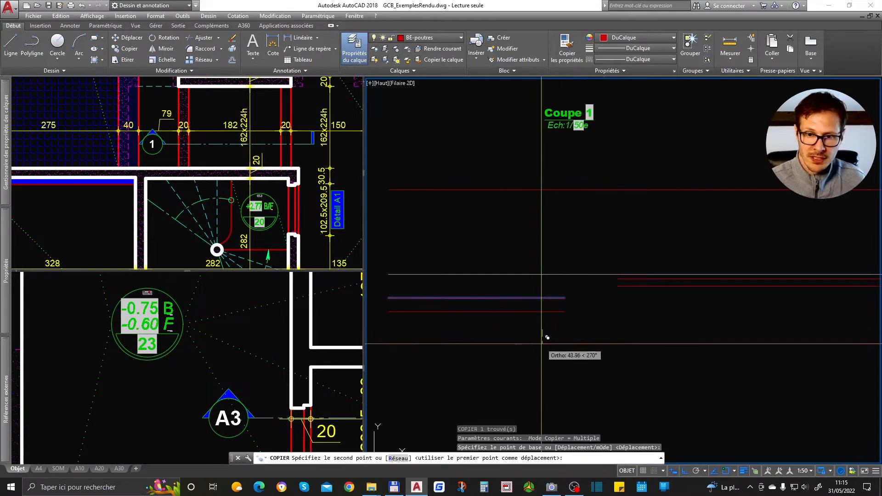
text(23)
key(Return)
key(Return)
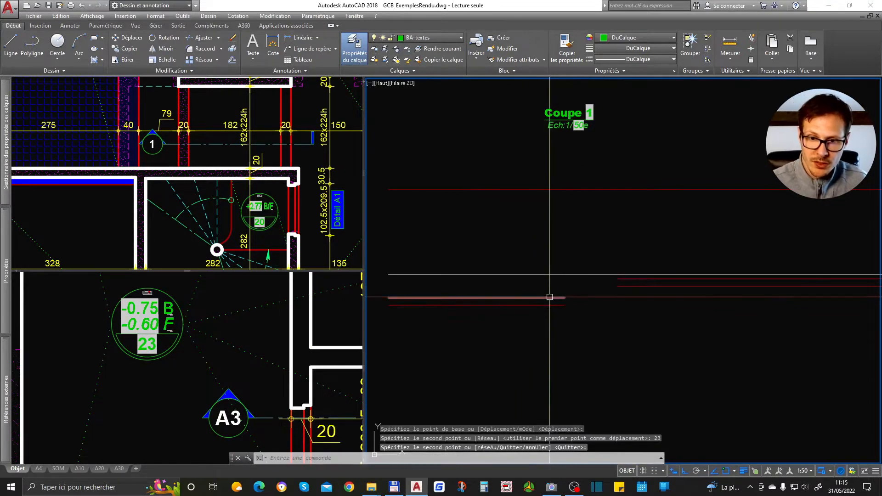
- Consult the +2.70/+2.77 level symbol on the upper plan and copy the section's full-length top line 20 downward
click(204, 353)
scroll(204, 353, down, 5)
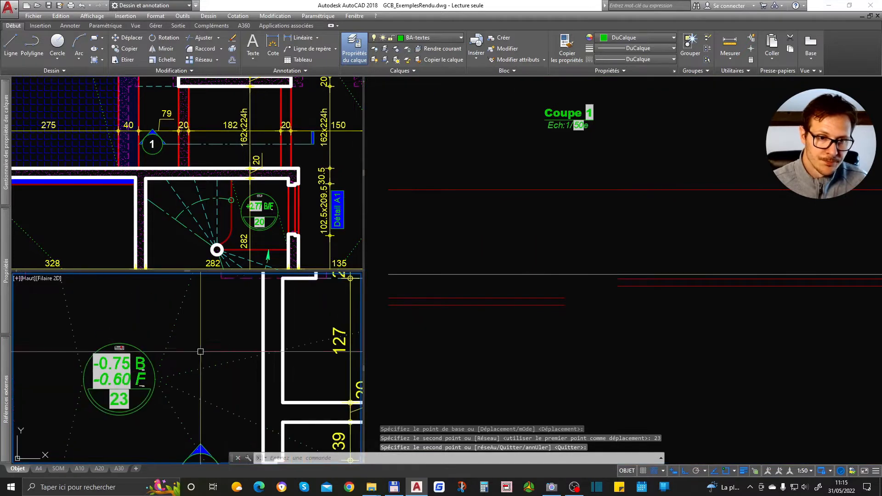
click(212, 168)
scroll(212, 167, up, 2)
scroll(212, 168, down, 5)
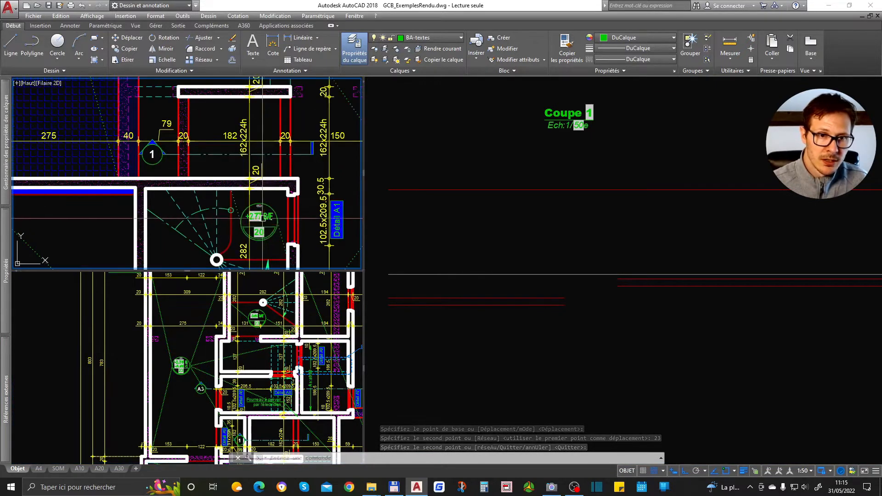
scroll(105, 180, up, 3)
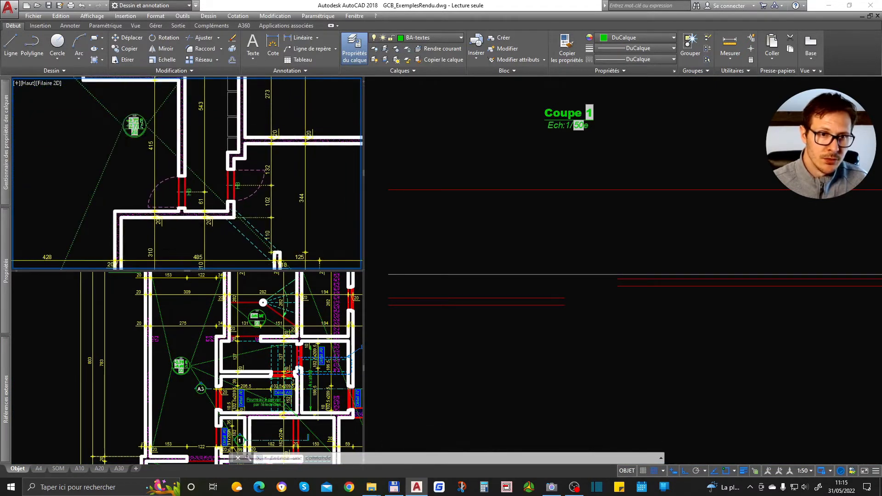
scroll(104, 181, up, 2)
click(661, 226)
click(652, 190)
click(565, 230)
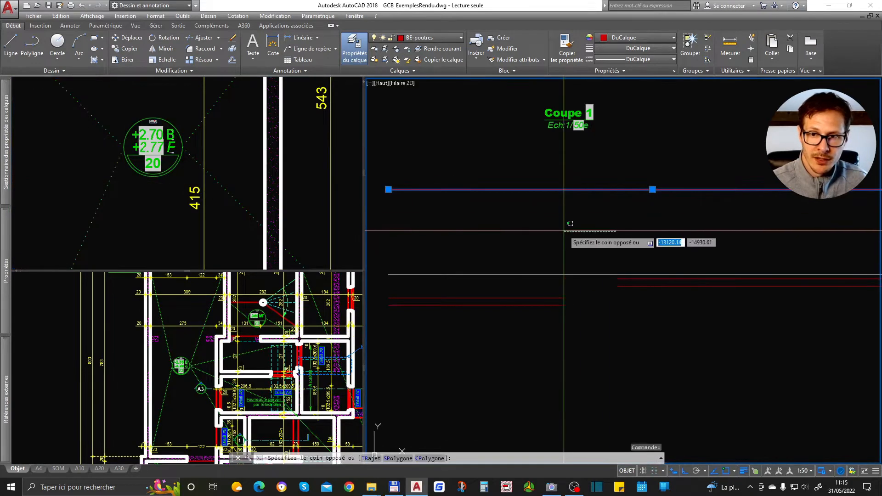
click(567, 229)
key(space)
click(592, 215)
text(20)
key(Return)
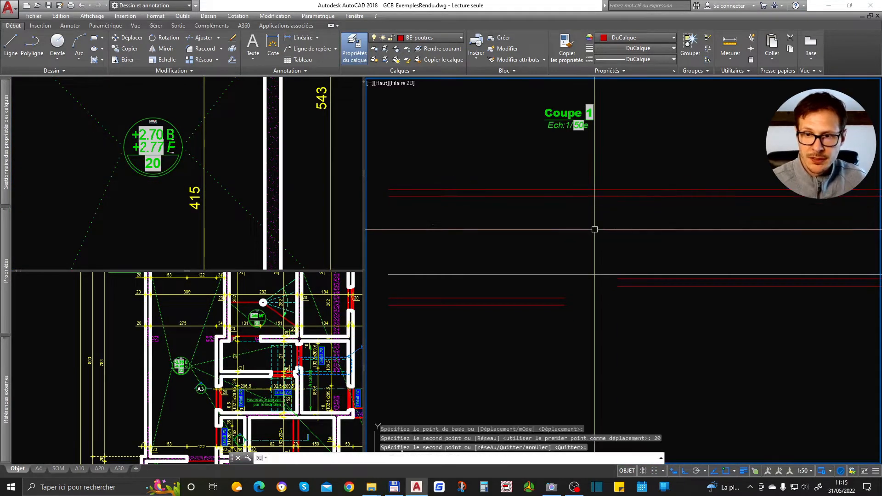
key(Return)
- Examine the wall dimensions around section mark 1 on both the upper and lower plans
click(220, 216)
scroll(225, 228, down, 6)
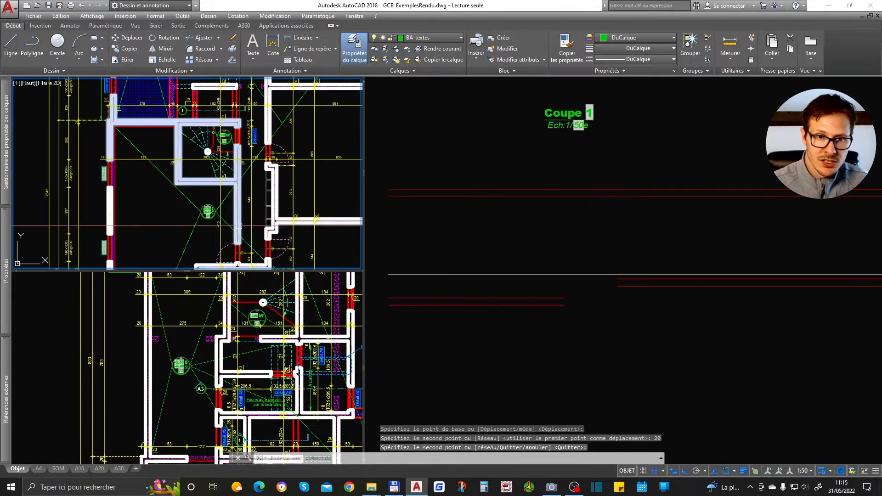
middle_drag(219, 112, 242, 171)
scroll(239, 165, up, 4)
scroll(239, 165, down, 1)
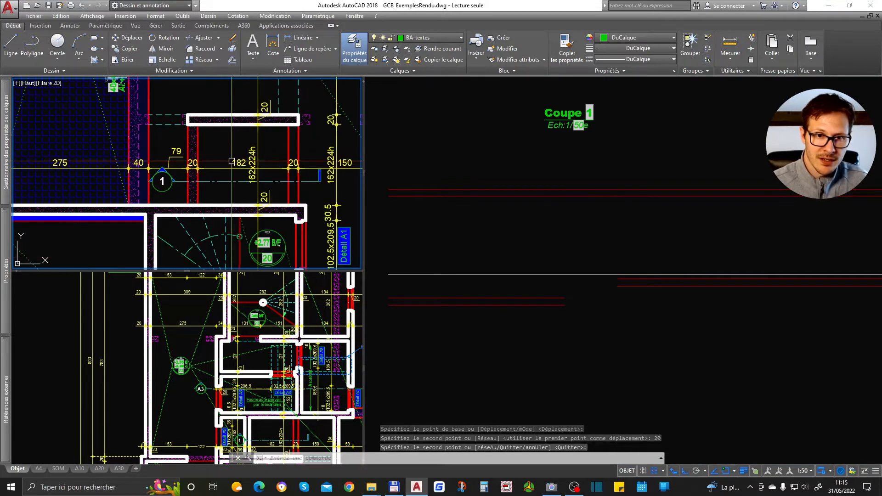
click(228, 320)
scroll(228, 320, down, 4)
scroll(239, 331, up, 4)
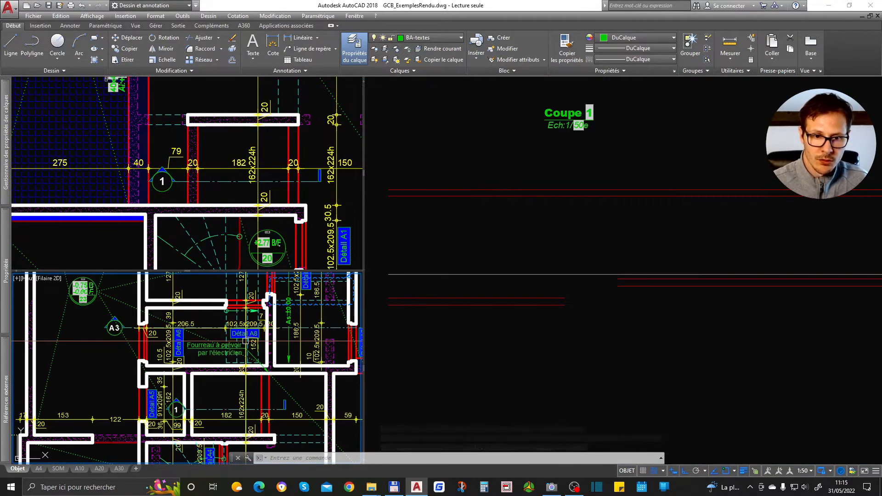
- Draw a vertical wall line below the Coupe 1 title, crossing the upper and lower-left slab lines and extending past both
click(518, 374)
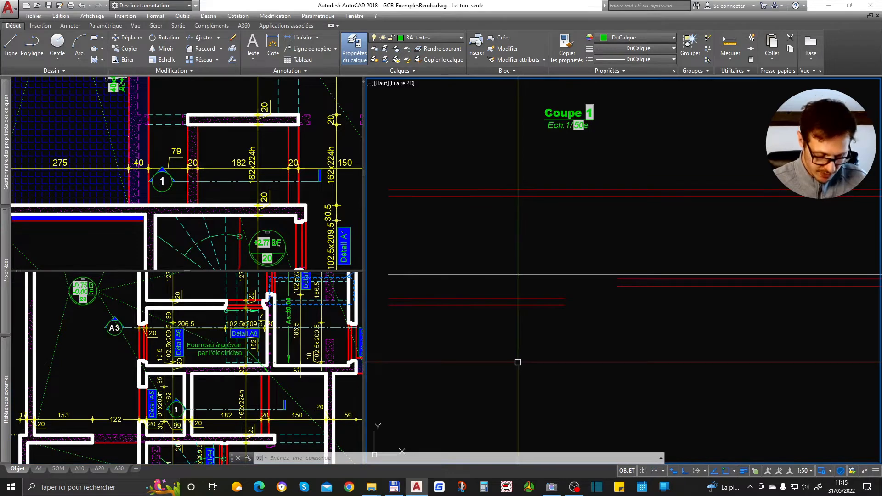
key(l)
click(534, 161)
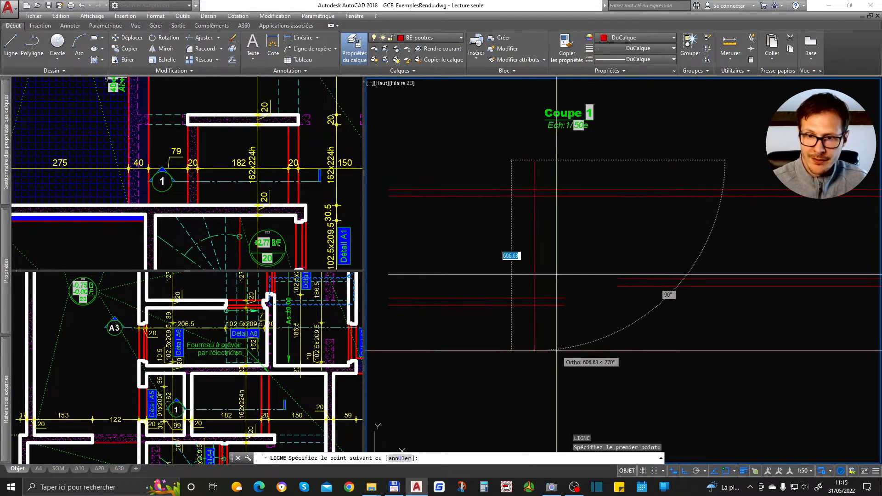
click(556, 367)
key(Escape)
- Copy the vertical wall line 20 to the left to form the left wall's thickness
click(552, 329)
click(519, 342)
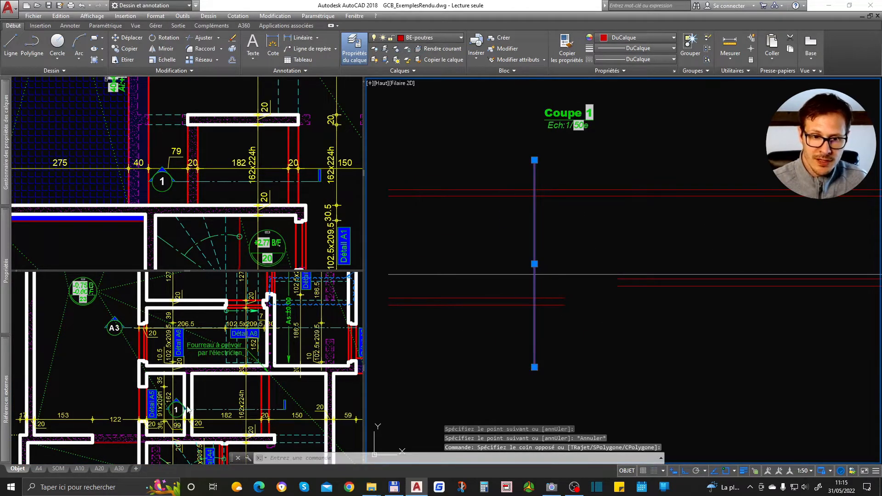
text(co)
key(Return)
click(600, 346)
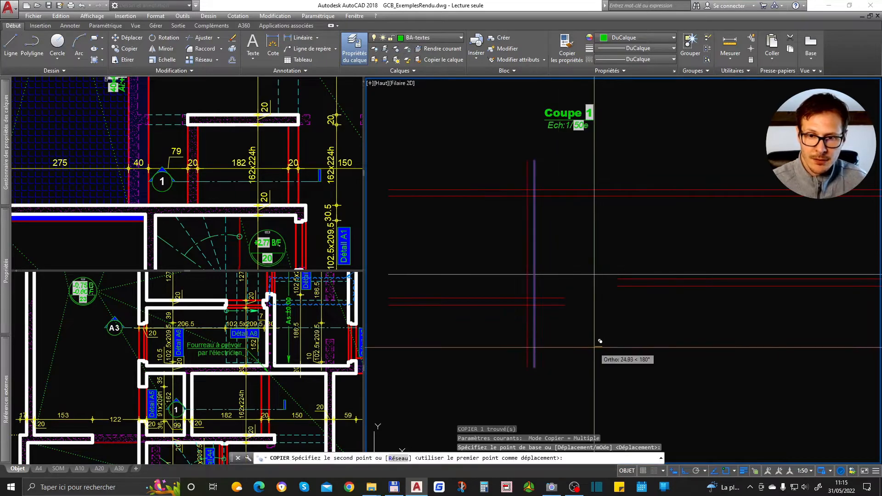
text(20)
key(Return)
key(Return)
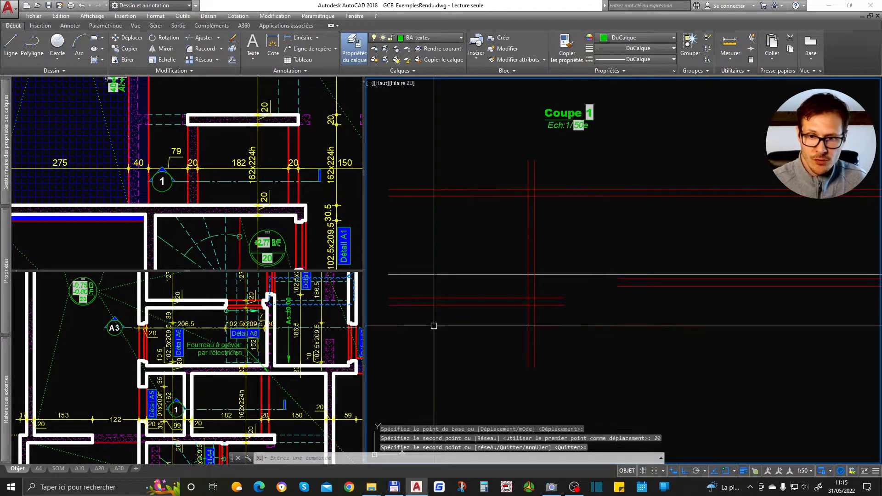
- Copy the left wall's inner line 182 to the right to place the right wall's inner face
click(533, 322)
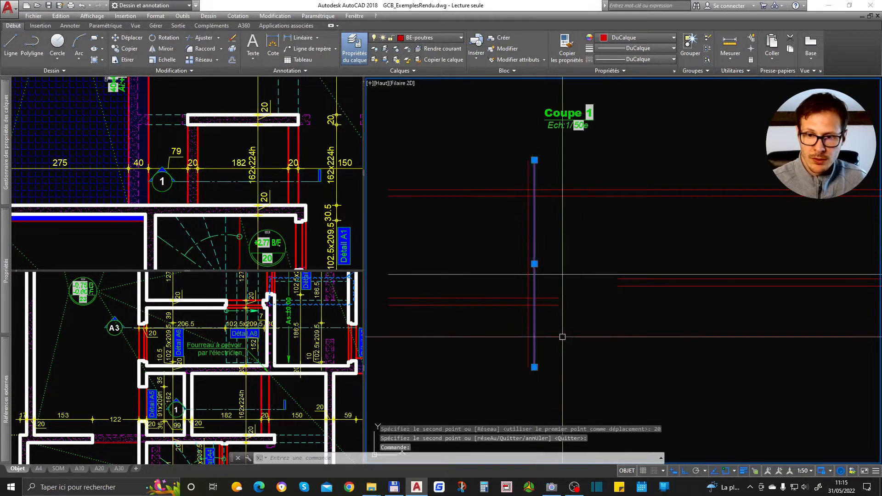
text(co)
key(Return)
click(567, 338)
key(Return)
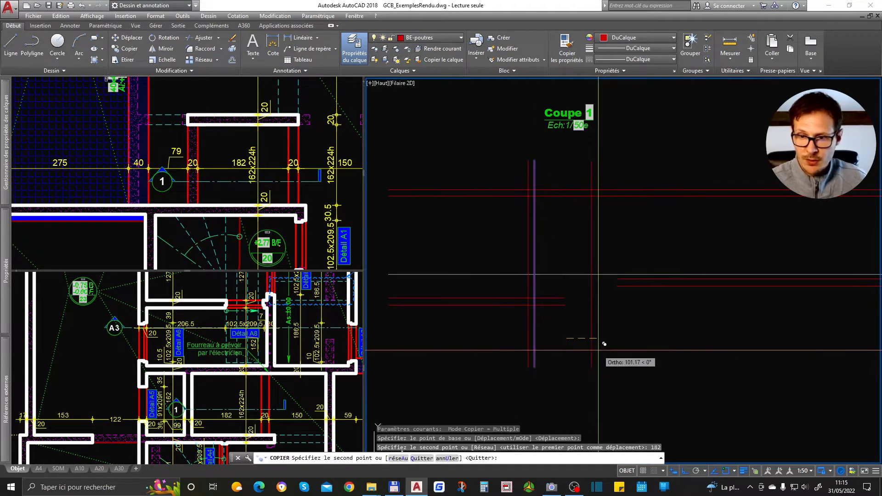
key(Return)
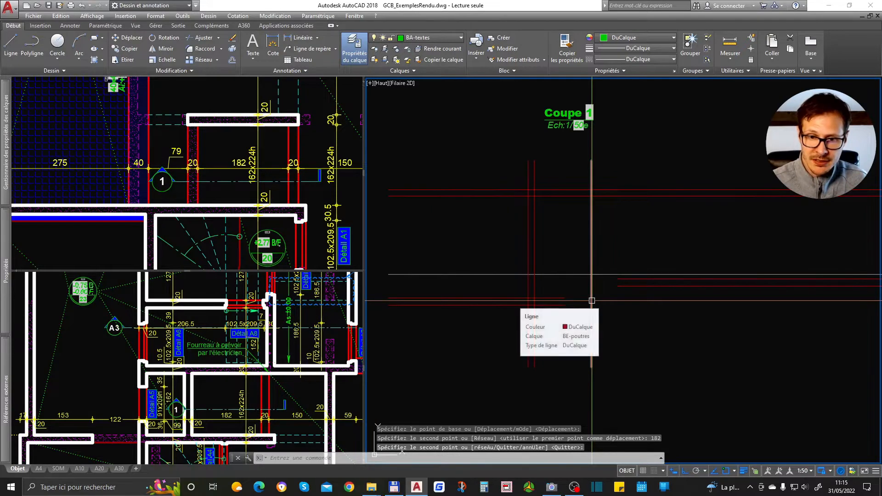
- Copy the right wall's inner line 20 to the right to form that wall's thickness
click(591, 301)
text(co)
key(Return)
click(634, 328)
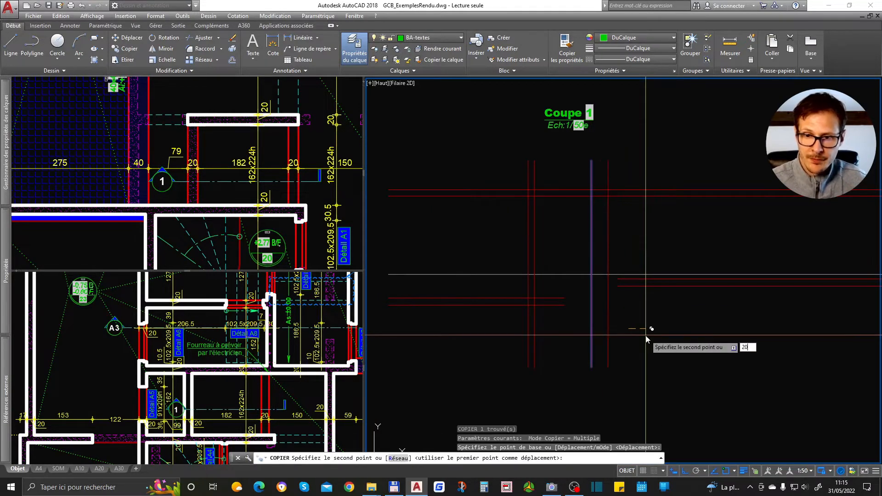
text(20)
key(Return)
key(Return)
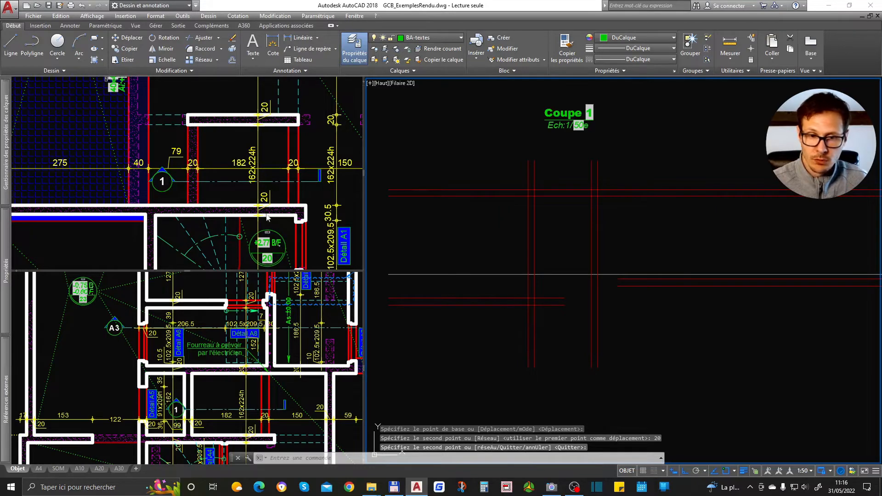
- Recheck the lower plan around section 1 and extend both lower-right slab lines to the right wall's outer line
click(277, 310)
middle_drag(276, 310, 299, 325)
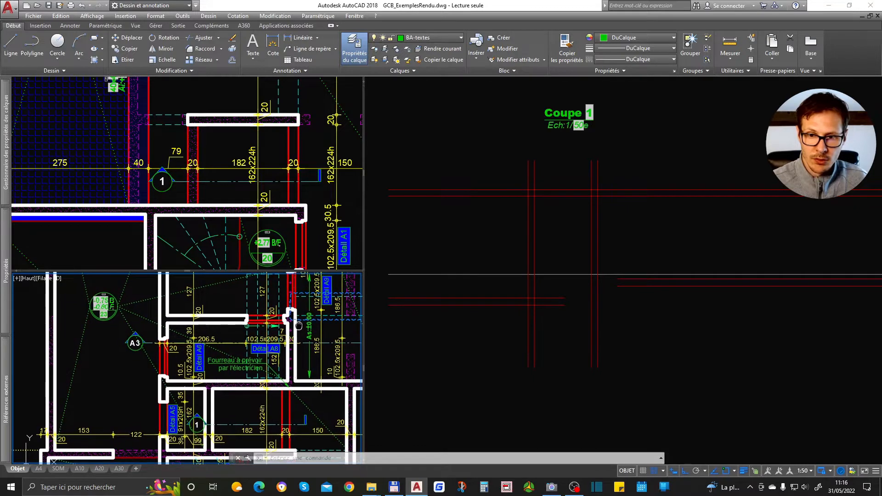
click(608, 229)
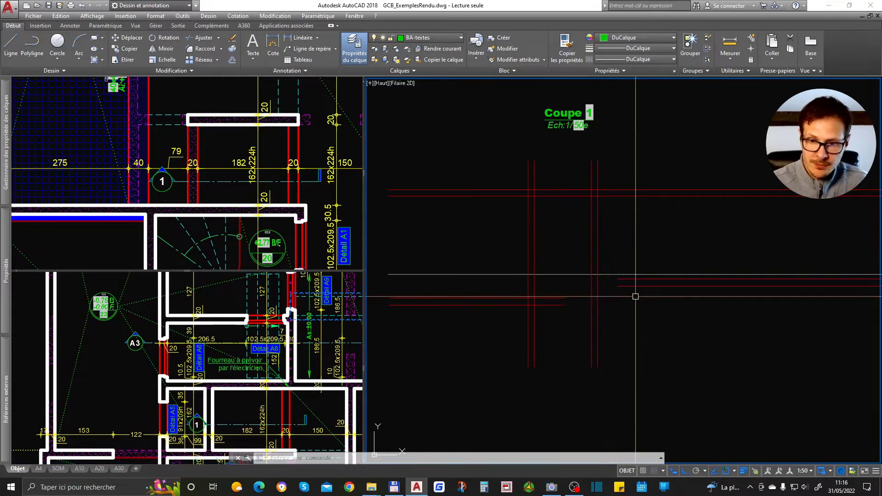
scroll(635, 296, up, 3)
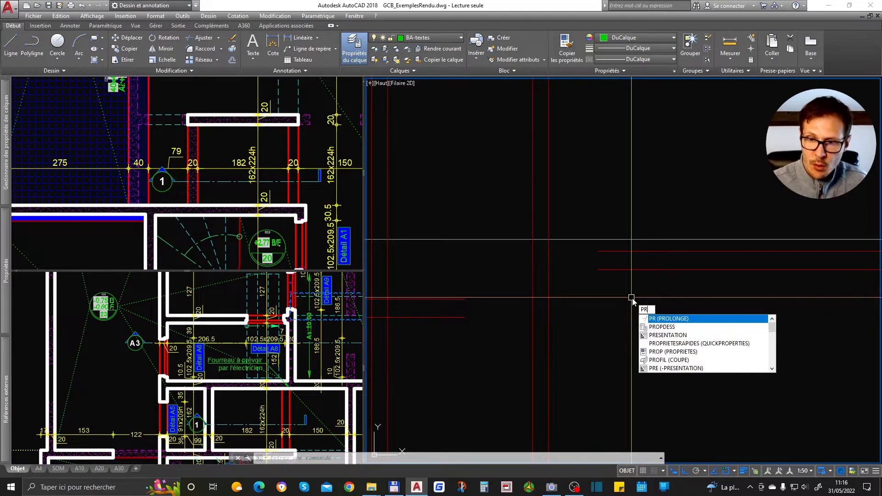
key(Return)
click(550, 255)
key(Return)
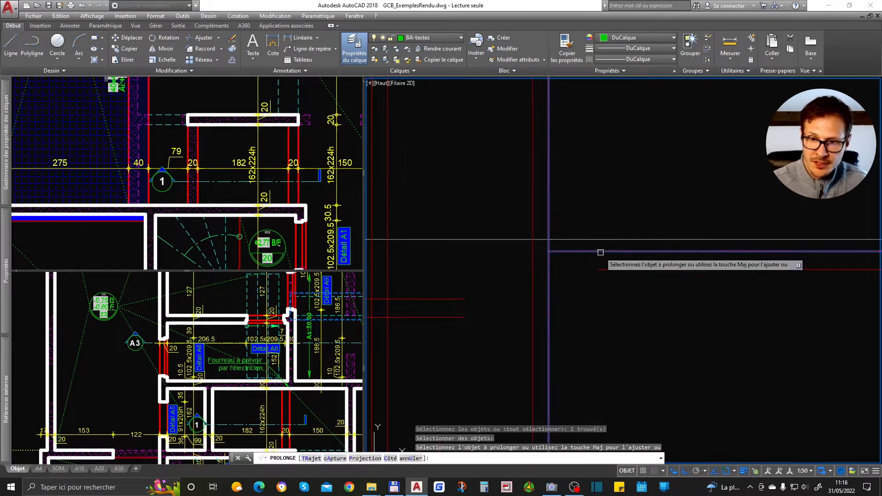
click(600, 252)
click(606, 269)
key(Return)
scroll(656, 268, down, 2)
scroll(551, 326, up, 2)
key(Return)
key(Escape)
- Trim both lower-left slab lines back to the left wall's outer line
text(a)
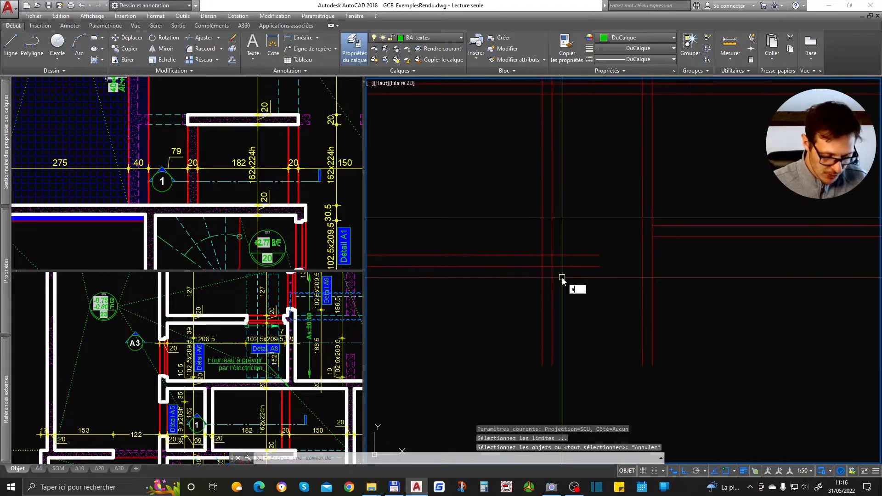
text(j)
key(Return)
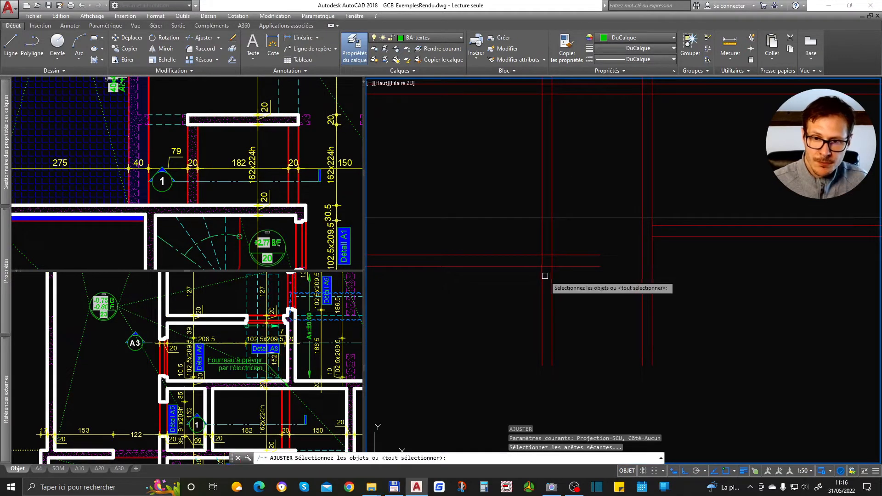
click(544, 275)
key(Return)
click(574, 256)
click(567, 273)
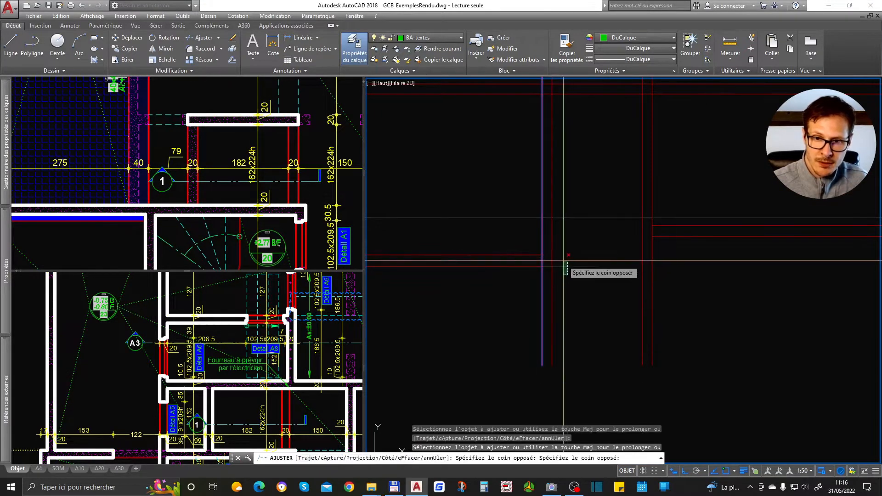
click(562, 261)
key(Return)
- Try to trim the upper slab lines between the two walls
scroll(561, 281, up, 1)
scroll(563, 299, down, 1)
scroll(549, 287, up, 1)
key(Return)
key(Return)
scroll(574, 276, down, 1)
scroll(609, 178, up, 1)
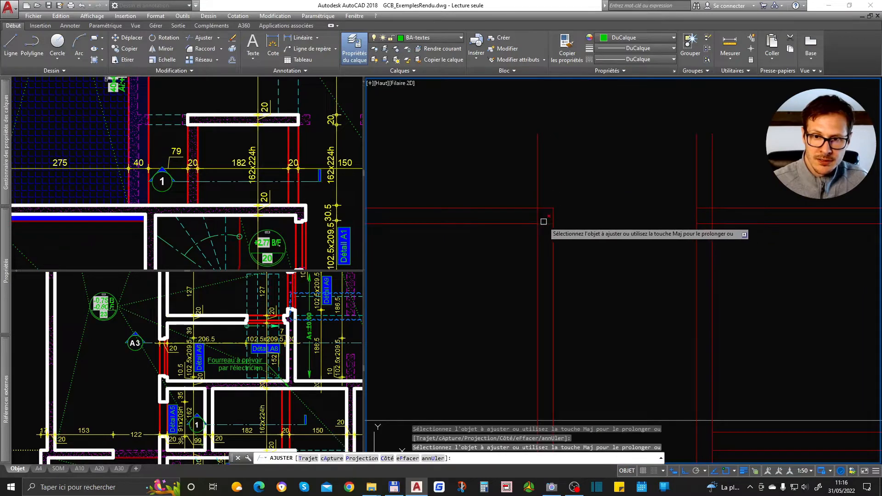
key(Escape)
key(ctrl+z)
- Trim the upper slab lines between the walls, along with the wall line pieces inside the slab thickness at both junctions
scroll(571, 204, up, 1)
text(aj)
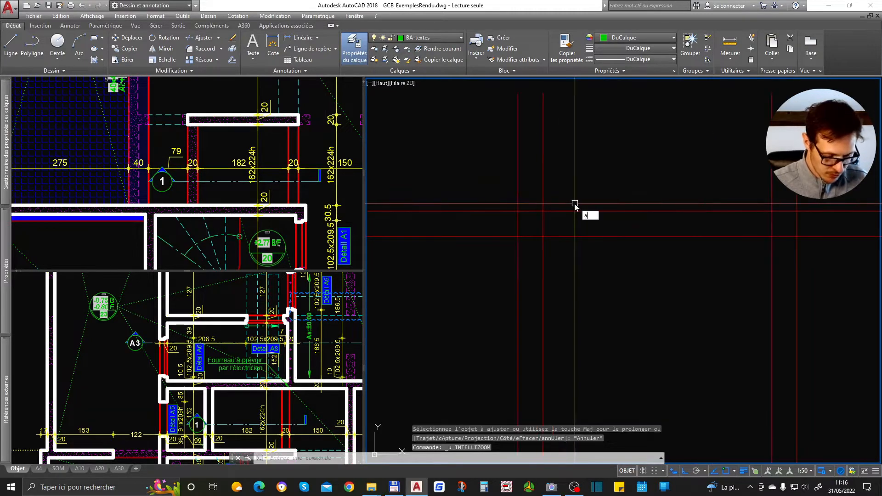
key(Return)
key(Return)
click(539, 200)
click(528, 240)
scroll(510, 225, down, 2)
click(626, 186)
click(584, 256)
scroll(685, 213, up, 2)
click(717, 211)
click(708, 198)
click(699, 228)
click(684, 231)
key(Return)
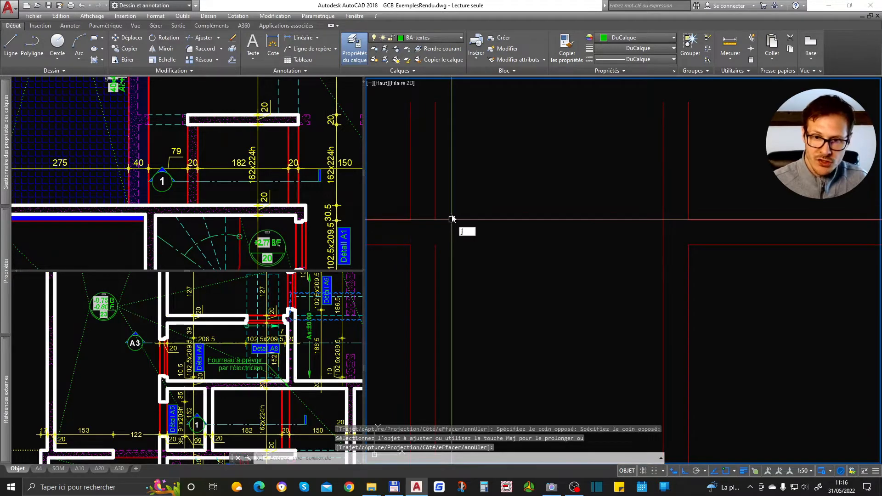
- Join the upper and lower parts of the left wall's inner line across the upper slab
text(j)
key(Return)
click(456, 208)
click(427, 279)
key(Return)
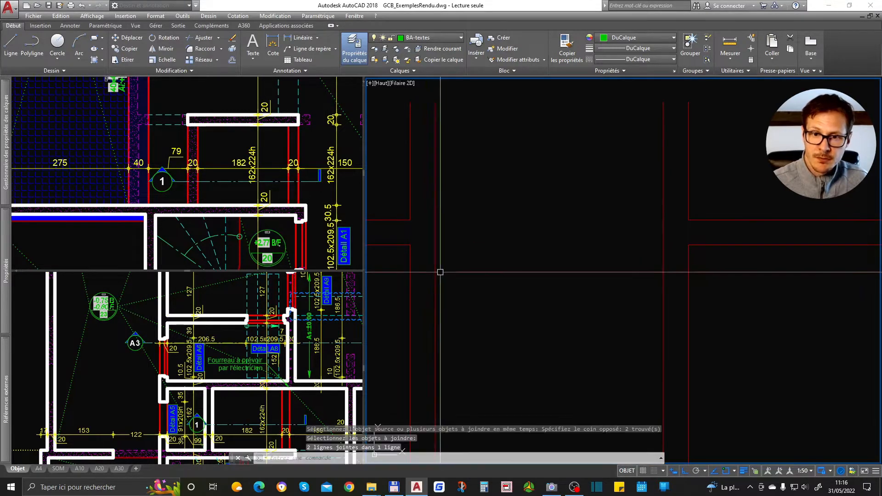
- Trim the outer wall line pieces between the slab lines at the lower slab junctions
scroll(553, 223, down, 4)
scroll(590, 274, down, 2)
scroll(614, 328, up, 7)
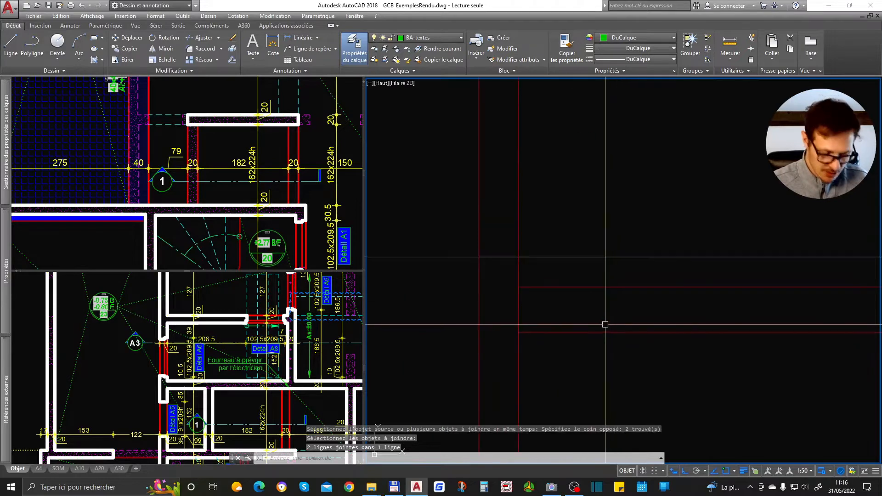
key(Return)
click(531, 294)
click(512, 307)
scroll(603, 283, down, 2)
scroll(643, 239, down, 2)
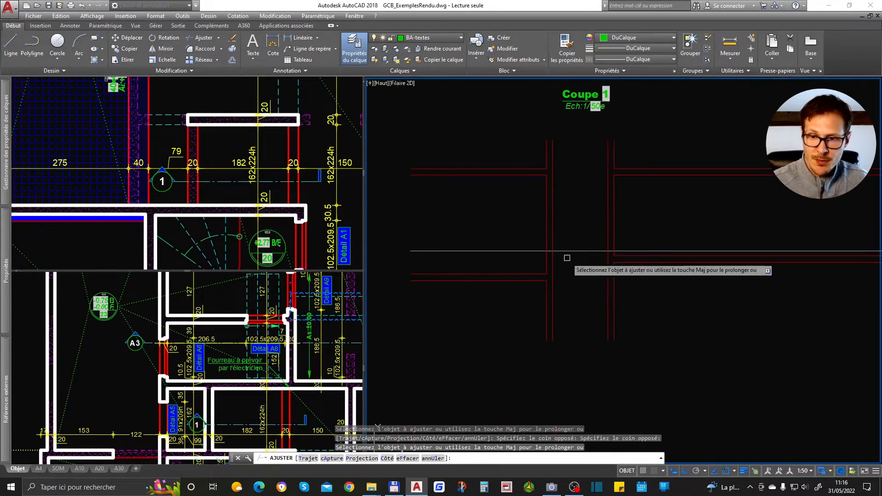
key(Return)
- Stretch the left ends of the section's horizontal lines toward the left wall to shorten them
middle_drag(599, 191, 612, 257)
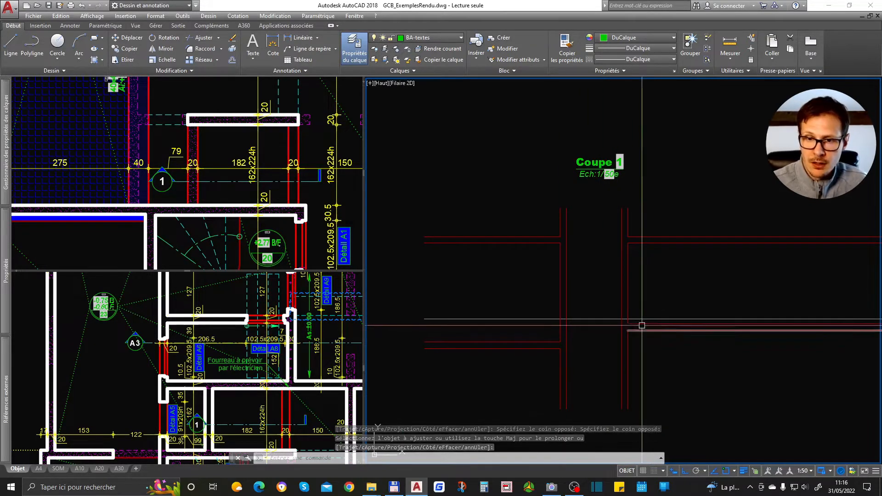
scroll(587, 272, down, 2)
text(et)
key(space)
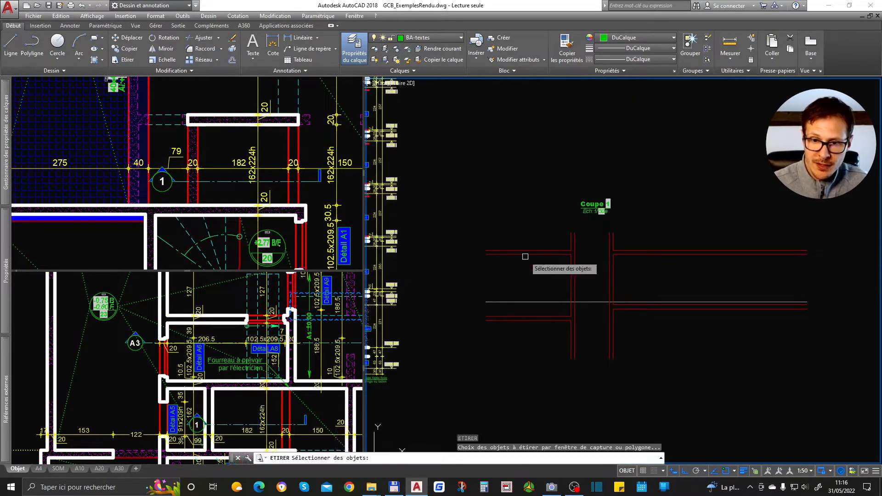
click(518, 221)
click(467, 355)
click(474, 385)
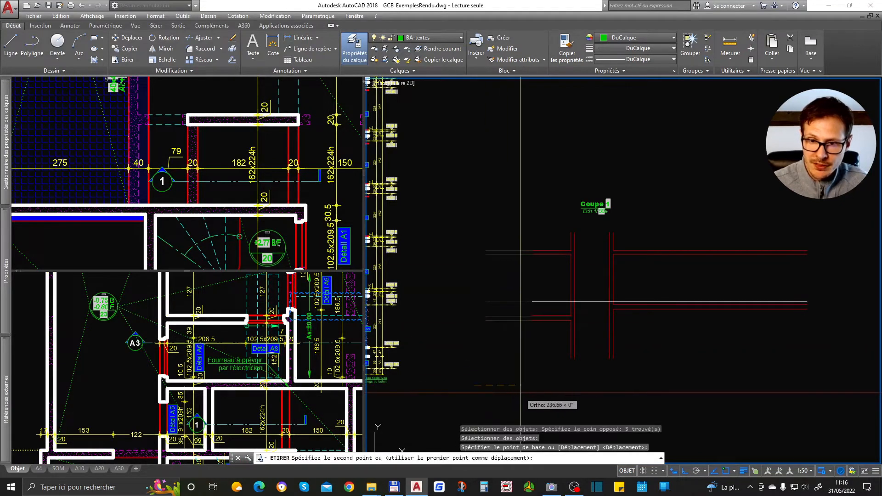
click(535, 394)
- Stretch the right ends of the section's horizontal lines toward the right wall to shorten them
middle_drag(723, 313, 681, 301)
text(et)
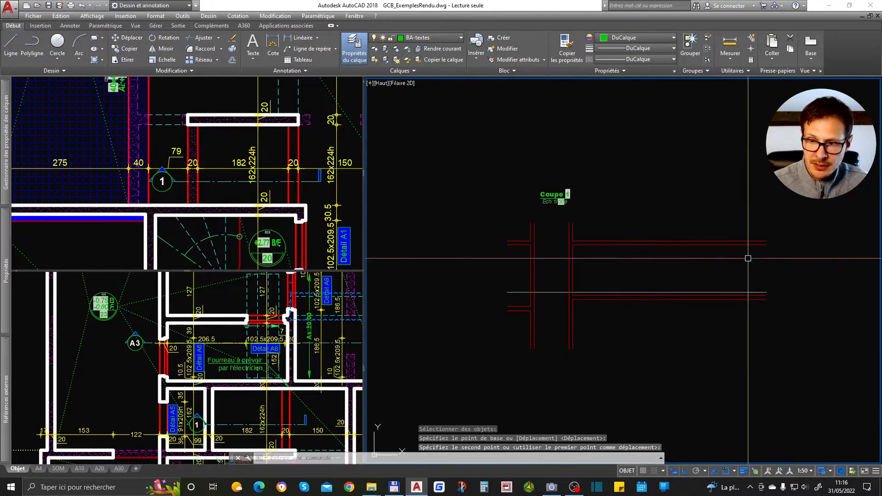
click(803, 191)
click(736, 323)
key(space)
click(762, 358)
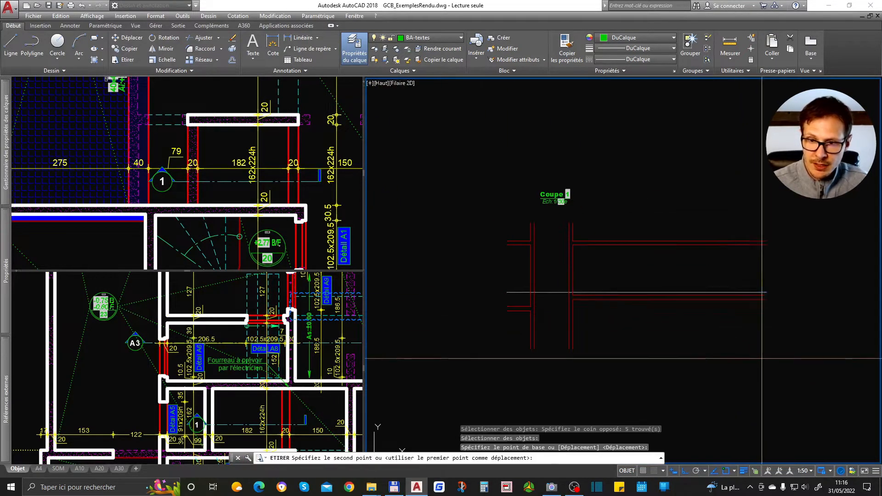
click(592, 360)
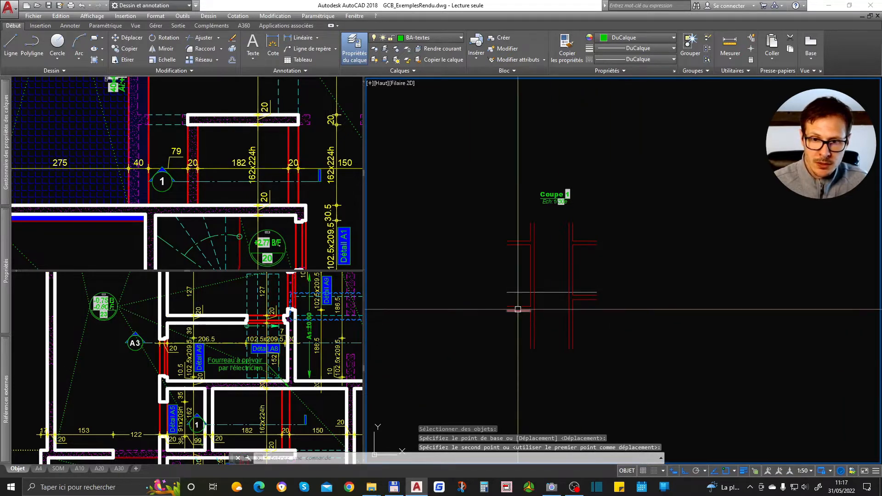
scroll(561, 291, up, 2)
scroll(575, 284, up, 1)
click(553, 280)
click(489, 330)
key(Delete)
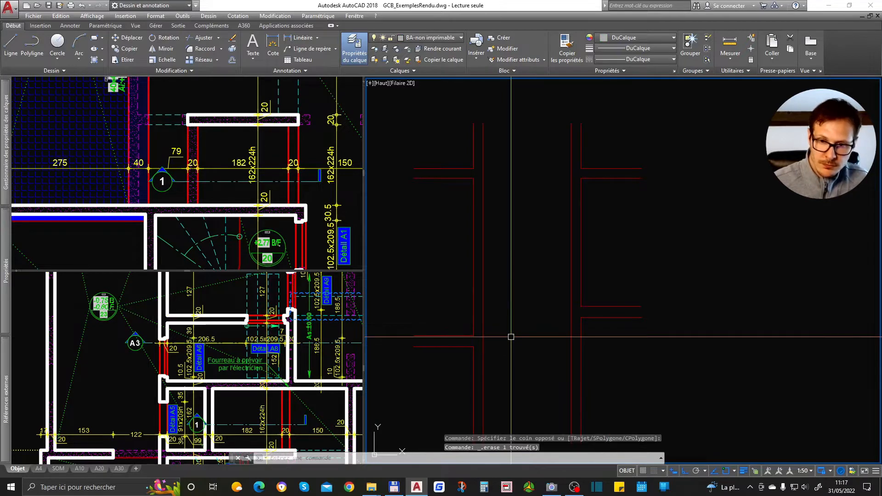
key(ctrl+z)
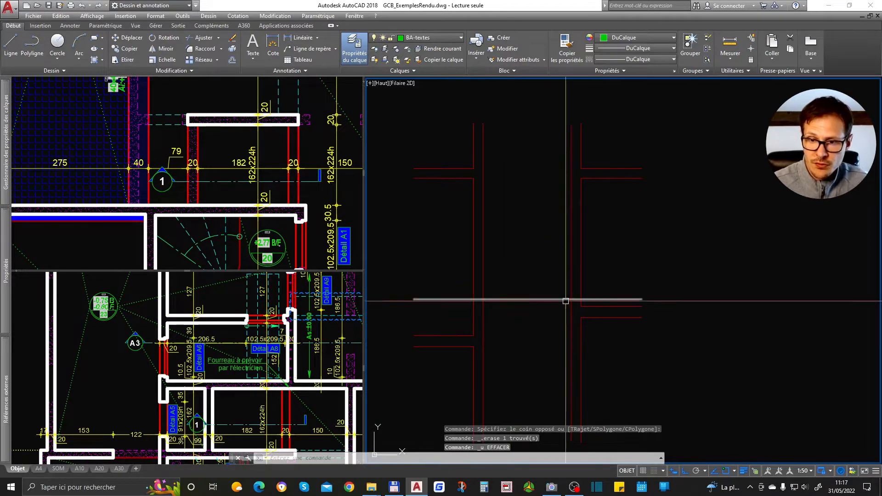
- Read the -0.75/-0.60 level marker in the lower plan and copy the section's zero reference line 60 downward
click(97, 299)
scroll(97, 299, up, 1)
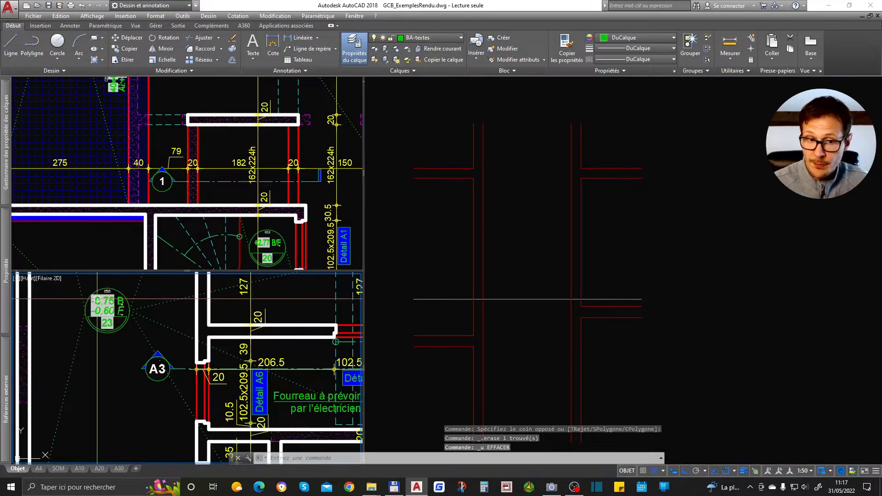
scroll(125, 329, up, 1)
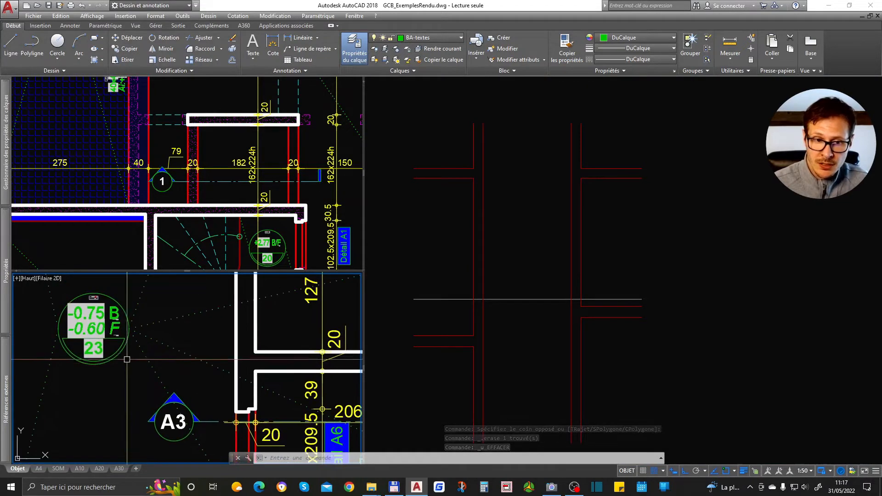
click(615, 303)
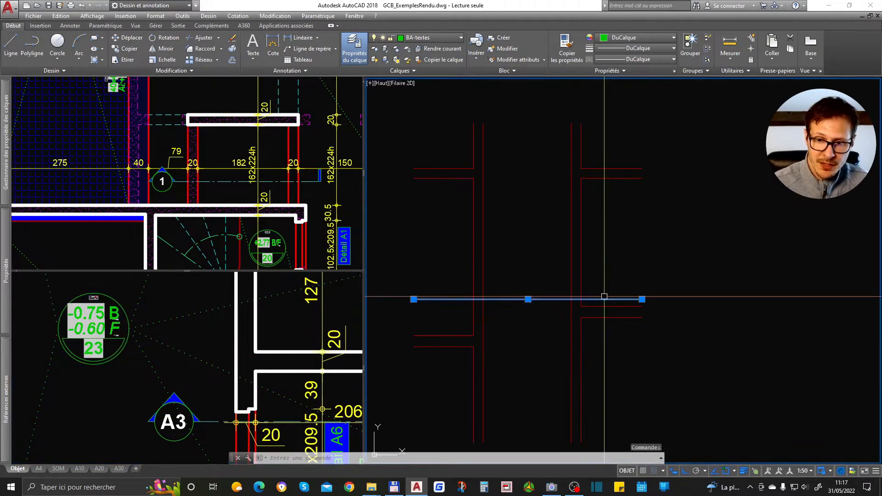
text(co)
key(Return)
click(684, 301)
text(60)
key(Return)
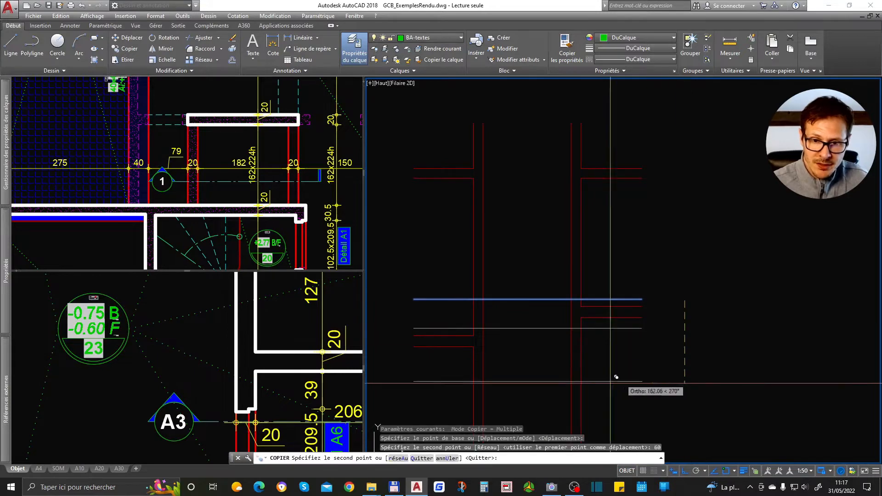
key(Escape)
- Copy the left lower slab's top line up to the copied level line as the finished floor, and erase that level line
scroll(455, 331, up, 4)
click(480, 340)
text(c)
key(Return)
click(502, 340)
click(501, 321)
key(Return)
scroll(569, 327, down, 4)
click(600, 317)
click(583, 348)
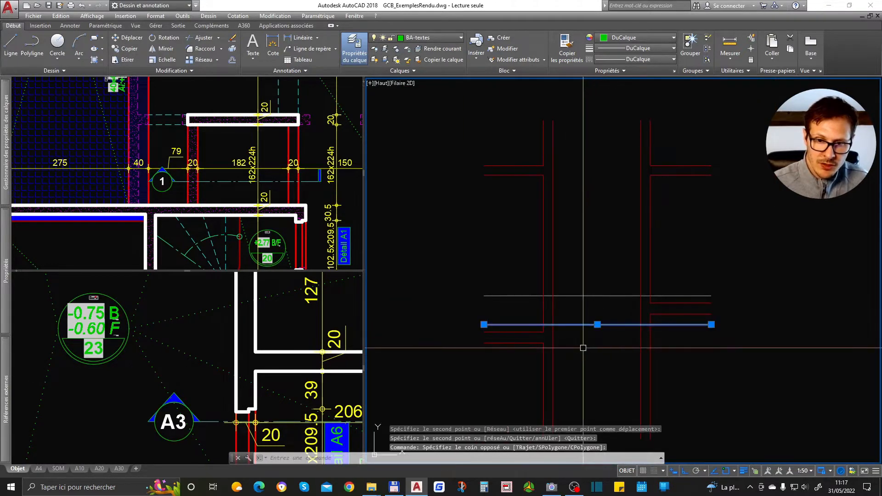
key(Delete)
- Look up the -0.15/±0.00 level marker in the lower plan and copy the right lower slab's top line up to the zero reference line
click(268, 350)
scroll(103, 310, down, 4)
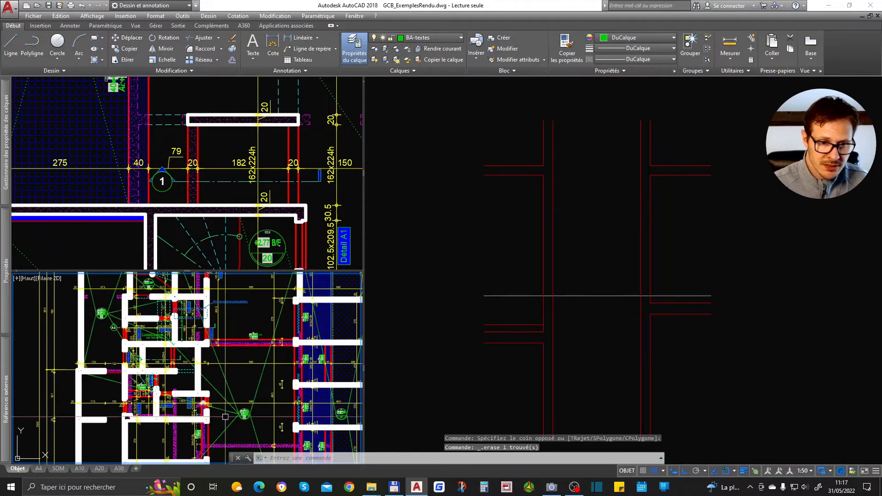
scroll(102, 312, up, 8)
scroll(204, 358, down, 2)
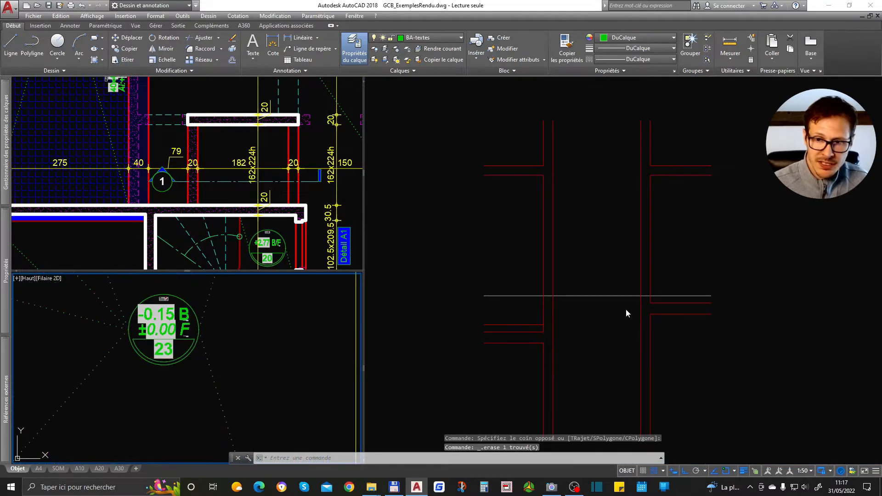
click(754, 289)
scroll(717, 292, up, 4)
click(689, 320)
text(c)
key(Return)
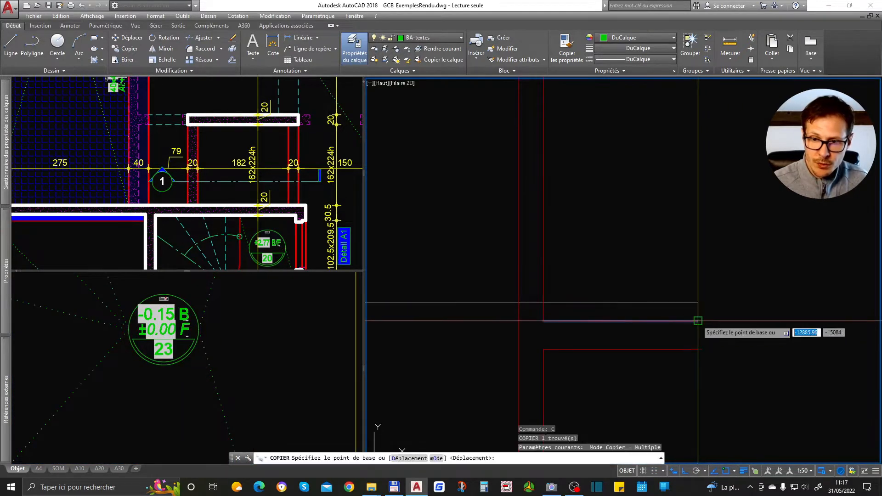
click(697, 320)
click(698, 303)
key(Return)
scroll(731, 320, down, 4)
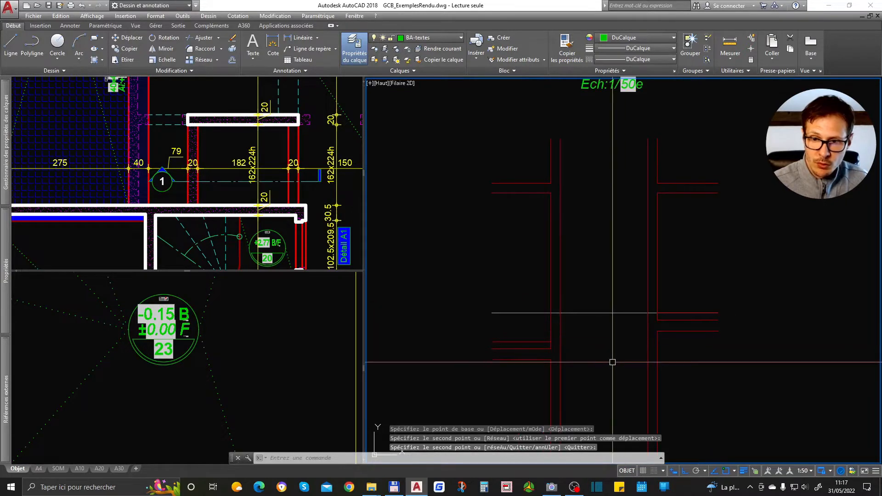
- Find the +2.70/+2.77 level marker in the upper plan and copy the section's zero reference line 277 upward
click(299, 306)
scroll(299, 306, down, 4)
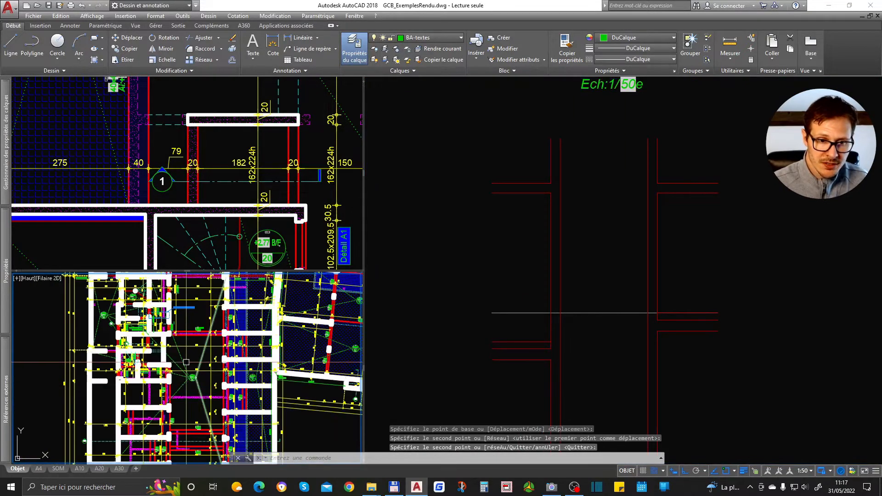
scroll(133, 347, up, 9)
scroll(52, 344, down, 2)
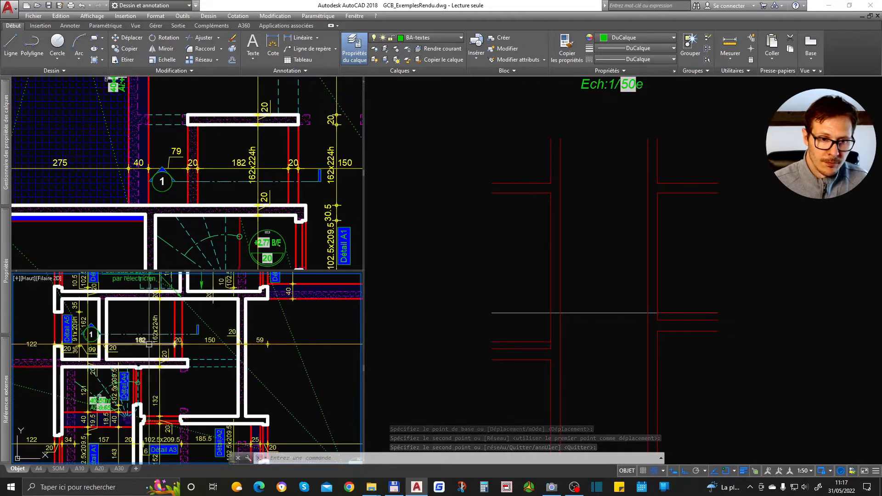
click(263, 241)
scroll(263, 243, down, 5)
middle_drag(288, 174, 265, 80)
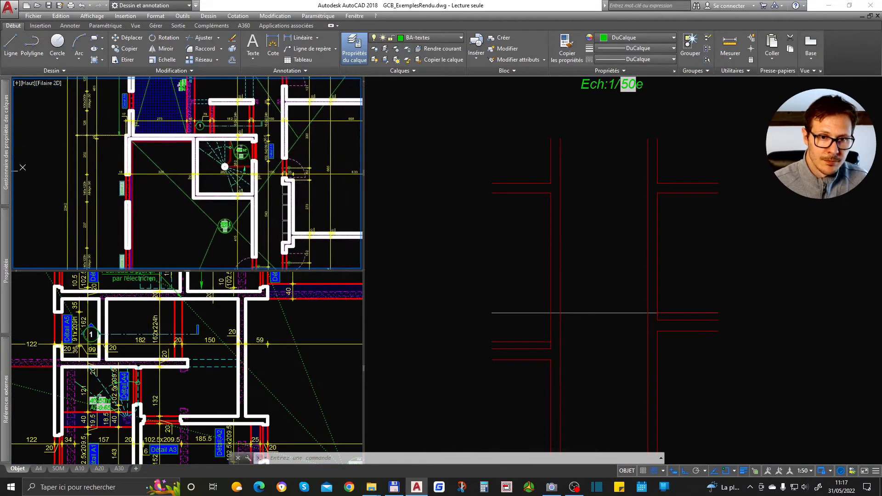
scroll(224, 166, up, 6)
click(634, 225)
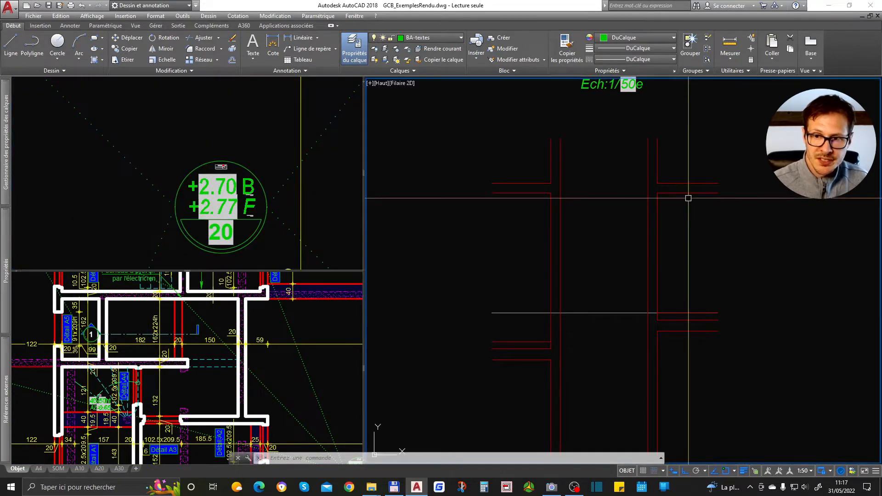
click(626, 311)
text(co)
key(space)
click(612, 366)
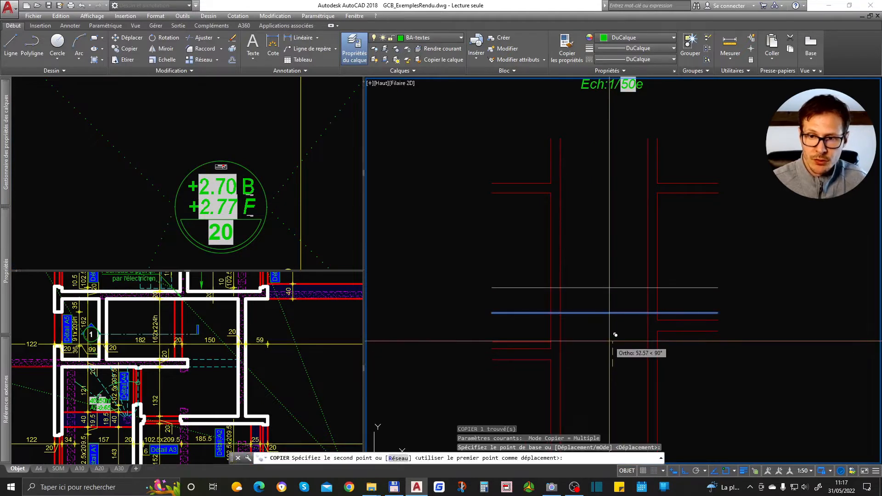
key(Return)
key(Return)
- Copy the upper slab's top lines up to the 277 level line on both sides of the walls, and erase the level line
scroll(571, 199, up, 4)
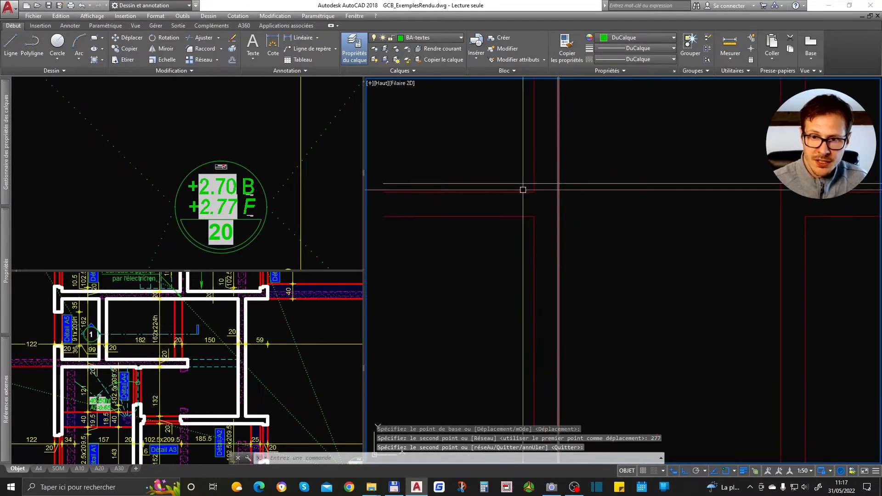
middle_drag(799, 210, 718, 237)
click(738, 219)
text(co)
key(space)
click(724, 219)
click(728, 212)
key(Escape)
click(679, 193)
click(613, 236)
key(Delete)
- Match the properties of the lower plan's thick wall outline onto the section's upper wall lines and left upper slab
scroll(596, 286, down, 1)
scroll(596, 287, down, 1)
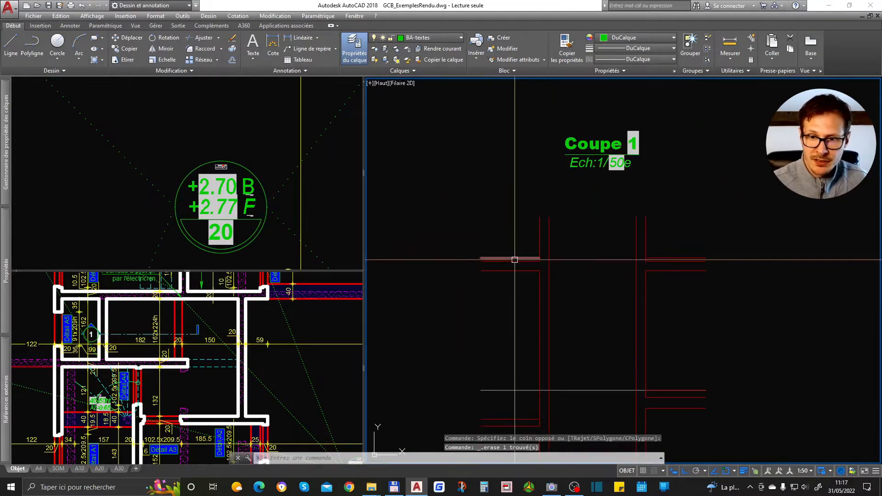
click(153, 308)
text(ma)
key(space)
click(199, 293)
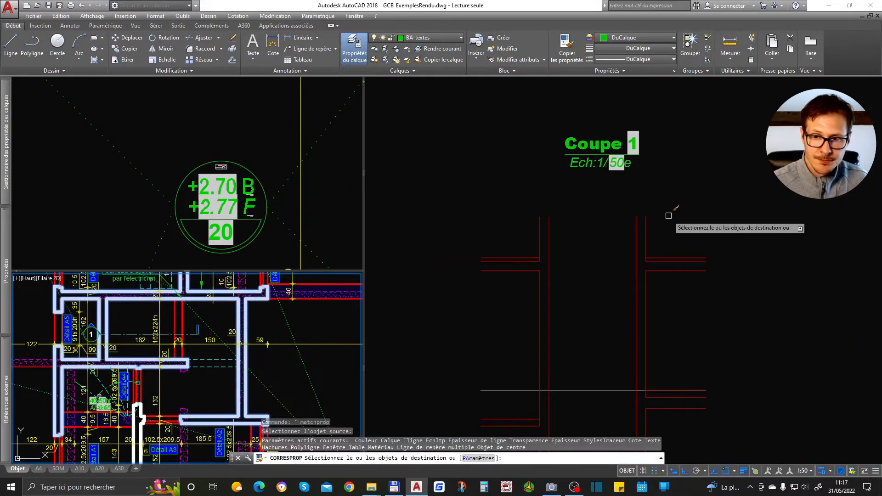
click(668, 215)
click(652, 223)
click(508, 258)
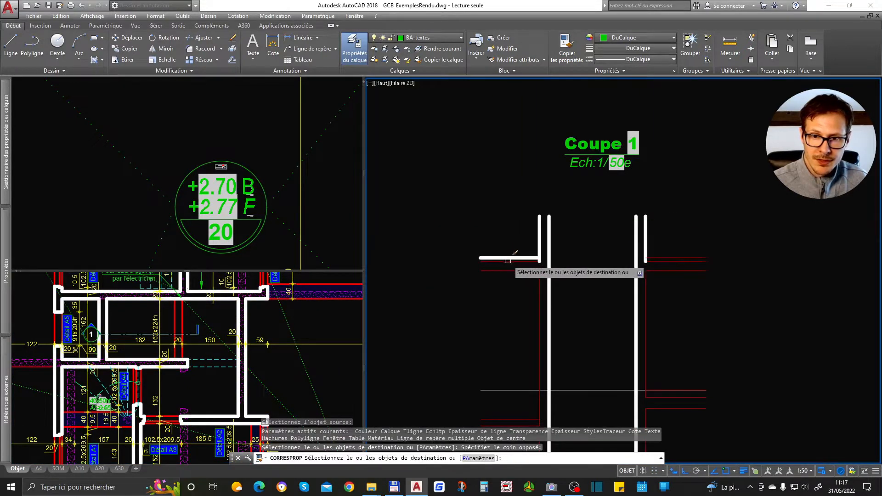
click(509, 261)
scroll(547, 272, up, 2)
click(533, 269)
click(477, 248)
scroll(466, 244, down, 2)
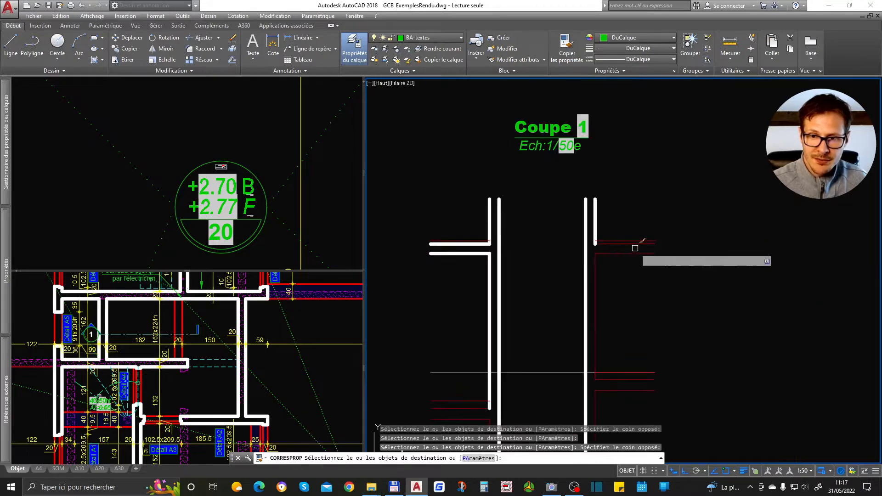
- Apply the same matched properties to the right upper slab, the remaining wall lines and both lower slabs
scroll(624, 244, up, 3)
click(621, 248)
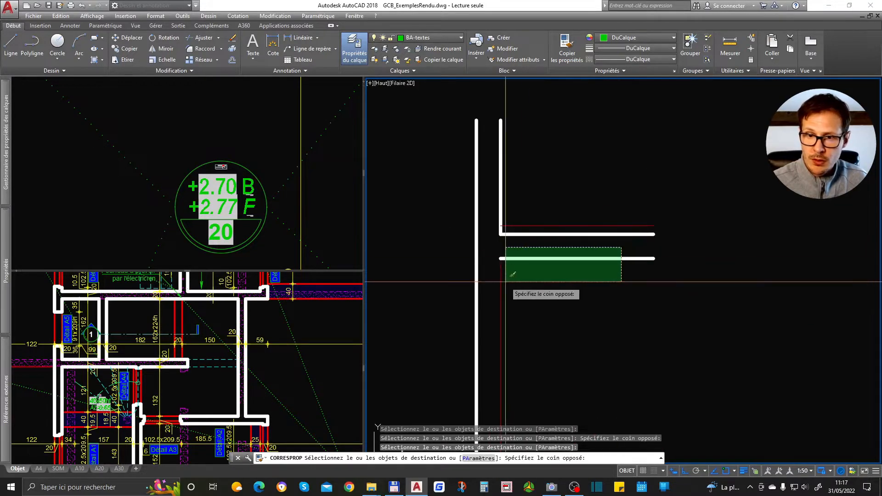
click(512, 274)
scroll(600, 243, down, 3)
scroll(618, 268, up, 4)
click(605, 285)
click(594, 298)
scroll(657, 247, down, 2)
scroll(572, 273, up, 3)
click(655, 252)
click(575, 307)
scroll(536, 361, down, 3)
key(Return)
scroll(601, 301, up, 1)
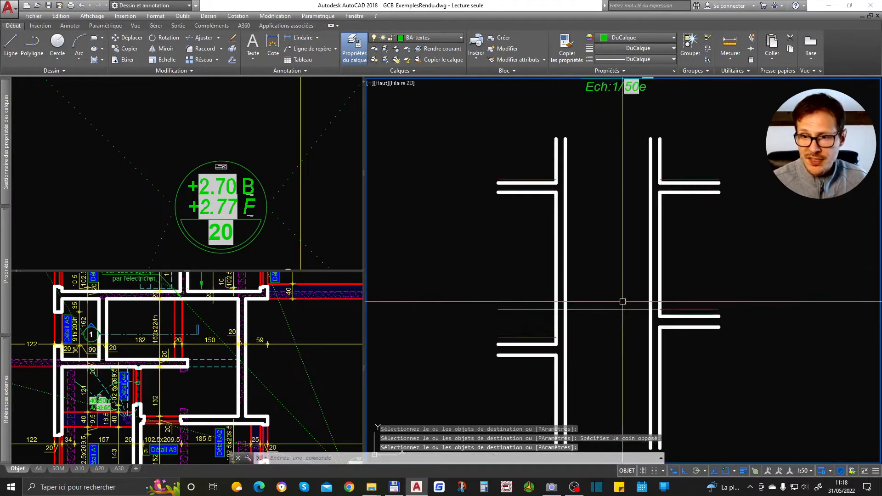
- Stretch the lower ends of the four wall lines upward to shorten the walls below the lower slabs
scroll(605, 275, down, 1)
scroll(655, 349, up, 2)
text(et)
key(space)
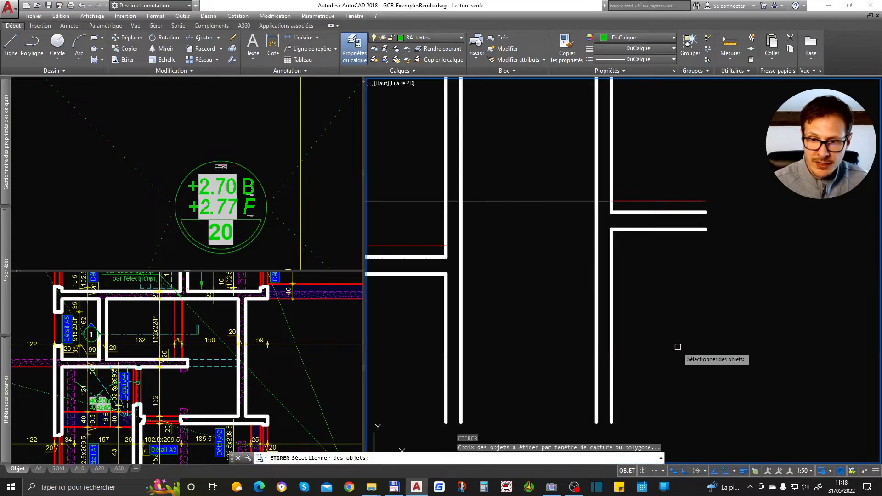
scroll(667, 329, down, 1)
click(702, 353)
click(492, 417)
key(space)
click(671, 393)
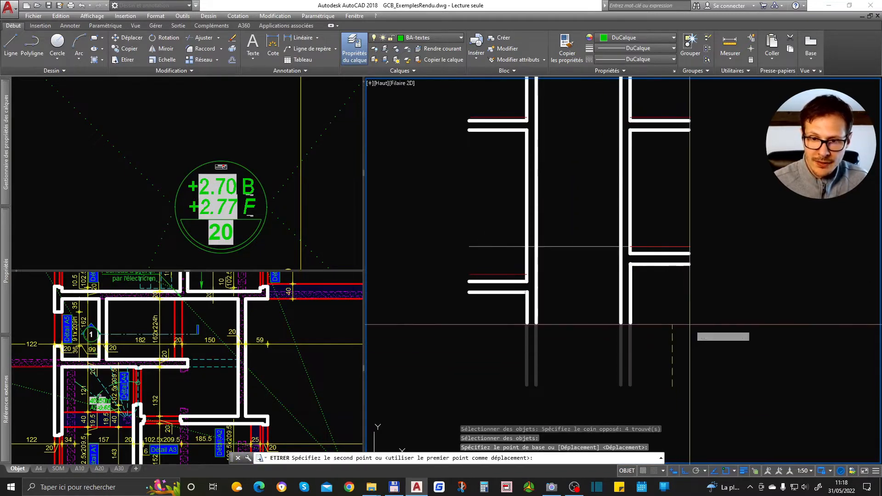
click(672, 323)
- Stretch the upper ends of the four wall lines down toward the upper slab
scroll(670, 334, down, 2)
scroll(658, 218, up, 3)
key(space)
click(691, 250)
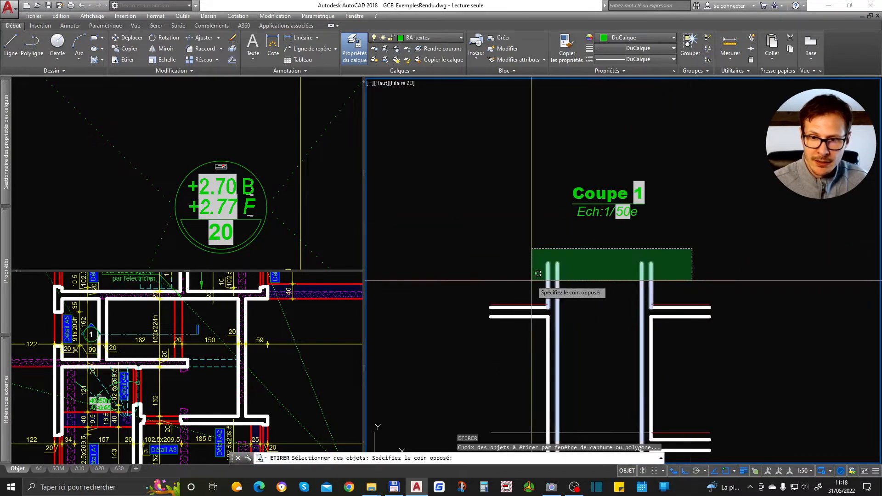
click(532, 278)
key(space)
click(600, 268)
click(600, 292)
- Stretch the walls' upper ends down once more so they end just above the upper slab's finished floor
scroll(643, 287, up, 3)
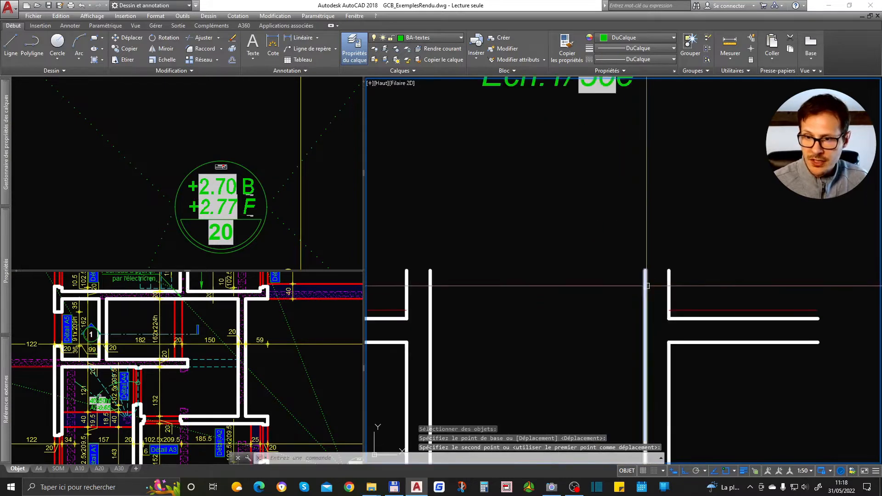
text(ent)
key(space)
click(707, 252)
scroll(633, 259, down, 2)
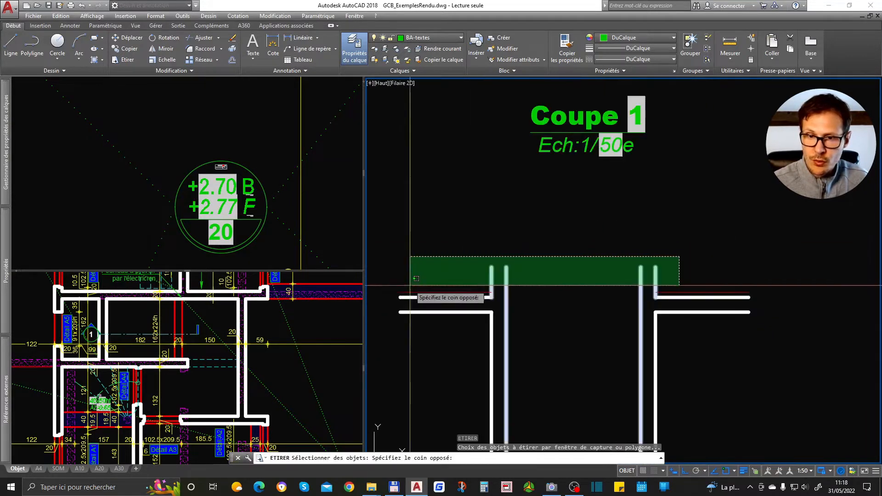
click(409, 285)
key(space)
click(577, 300)
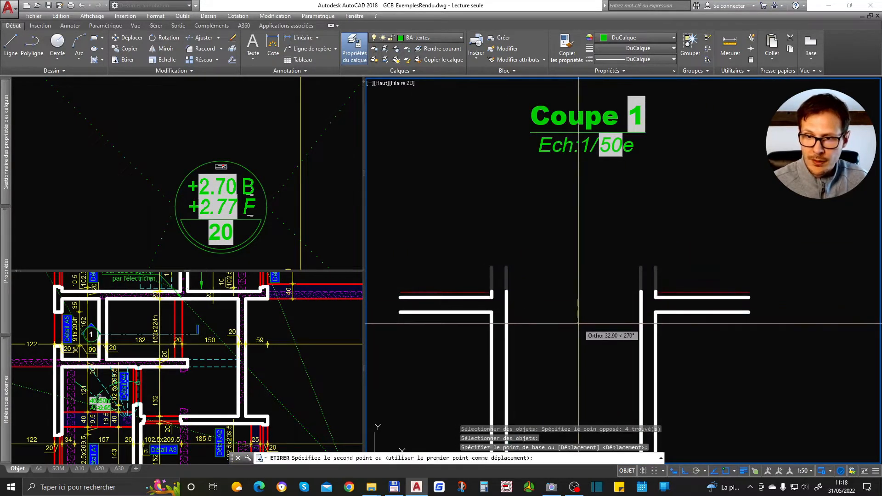
click(577, 323)
- Stretch the walls' lower ends up again so they end just below the left lower slab
scroll(573, 230, down, 2)
scroll(588, 344, up, 2)
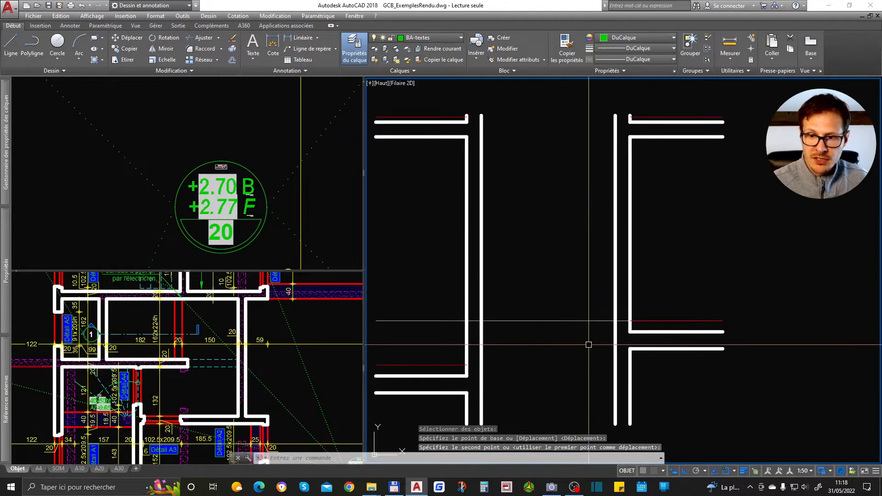
scroll(600, 319, down, 1)
middle_drag(620, 359, 646, 332)
key(space)
click(675, 359)
click(576, 389)
click(681, 354)
click(500, 398)
scroll(571, 354, up, 3)
key(space)
click(620, 343)
click(638, 297)
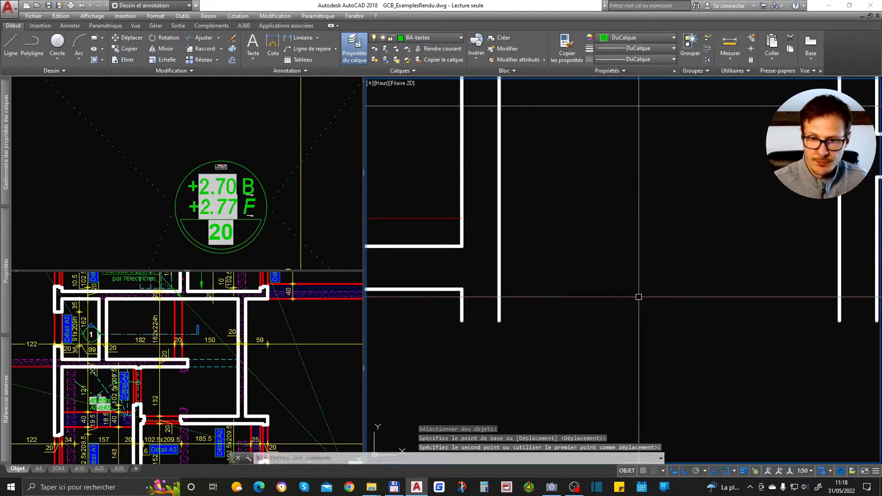
scroll(638, 297, down, 3)
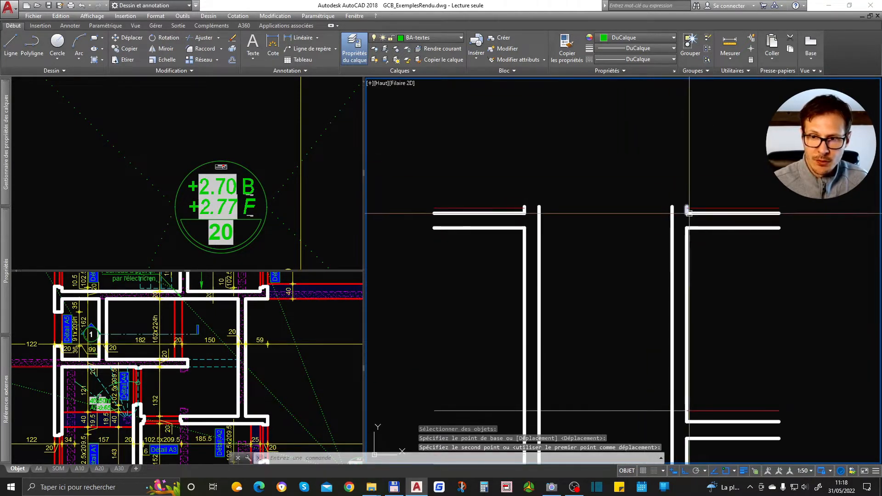
- Examine the walls and opening dimensions along section line 1 in both plans and compare them with the section
scroll(660, 178, down, 2)
scroll(611, 258, up, 2)
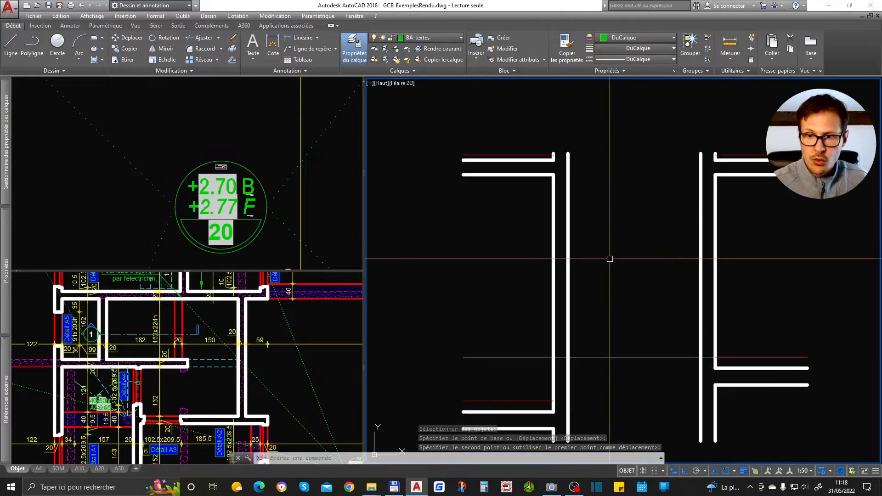
middle_drag(669, 247, 672, 225)
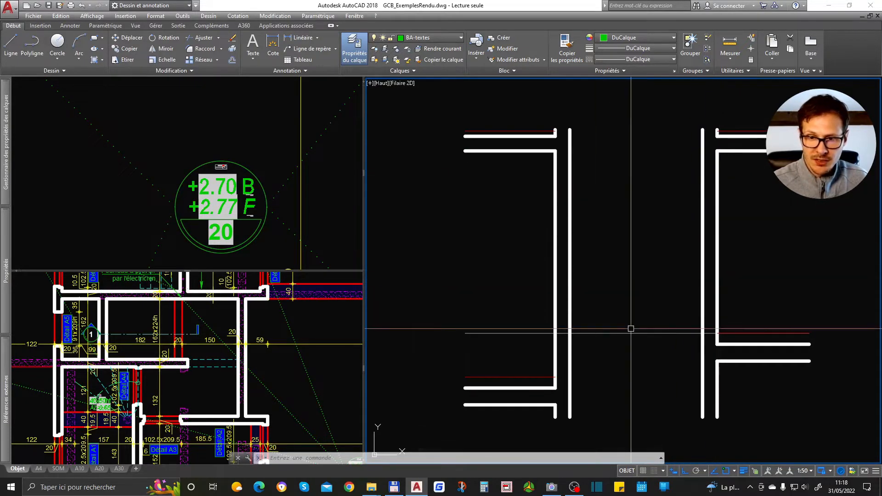
click(126, 320)
click(256, 256)
scroll(256, 256, down, 3)
middle_drag(250, 165, 260, 249)
scroll(276, 162, up, 2)
middle_drag(277, 161, 218, 150)
click(248, 347)
scroll(248, 348, down, 2)
scroll(232, 369, up, 4)
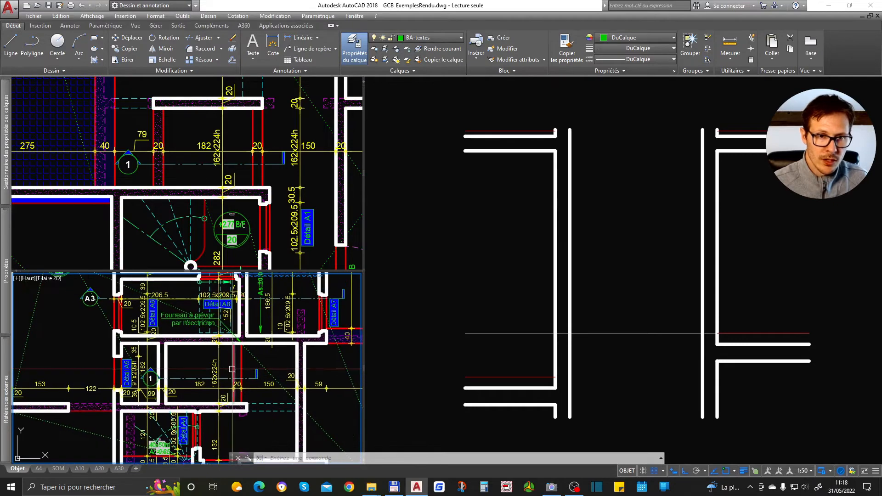
click(207, 164)
middle_drag(247, 166, 237, 186)
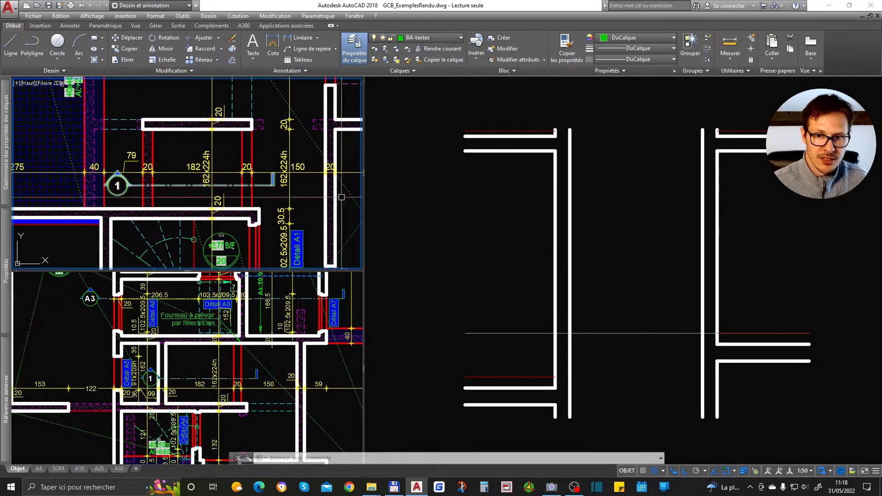
click(595, 297)
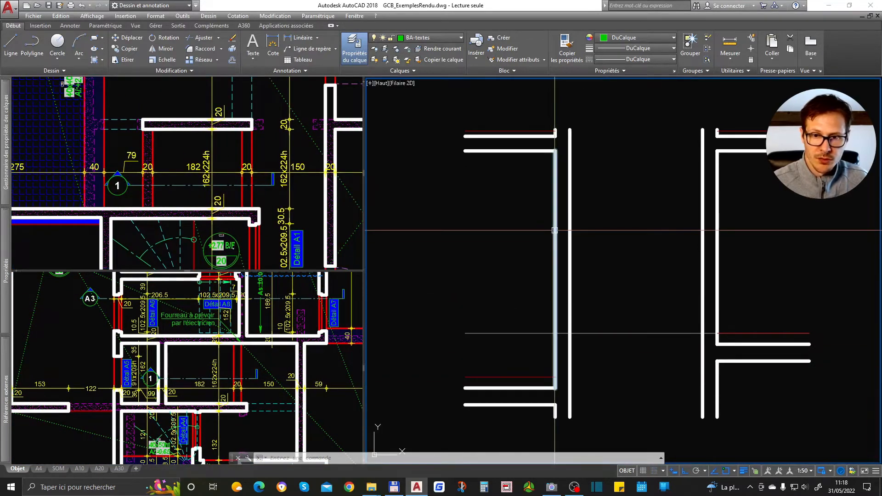
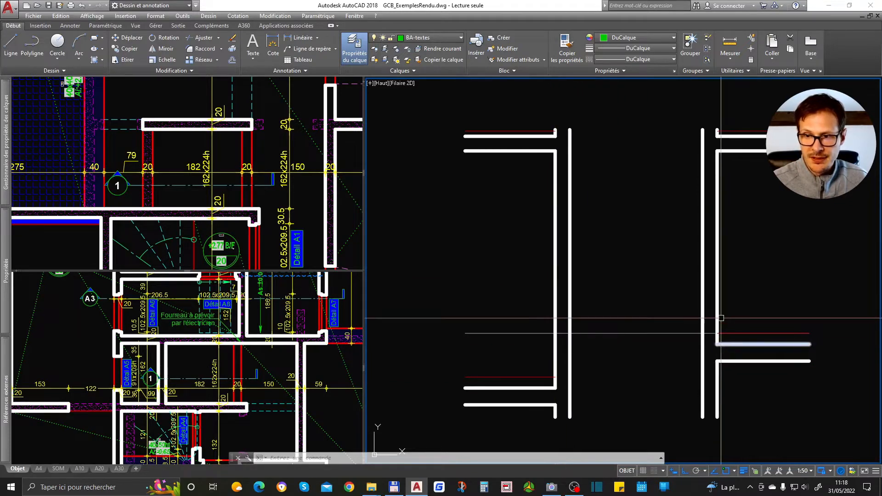
click(260, 297)
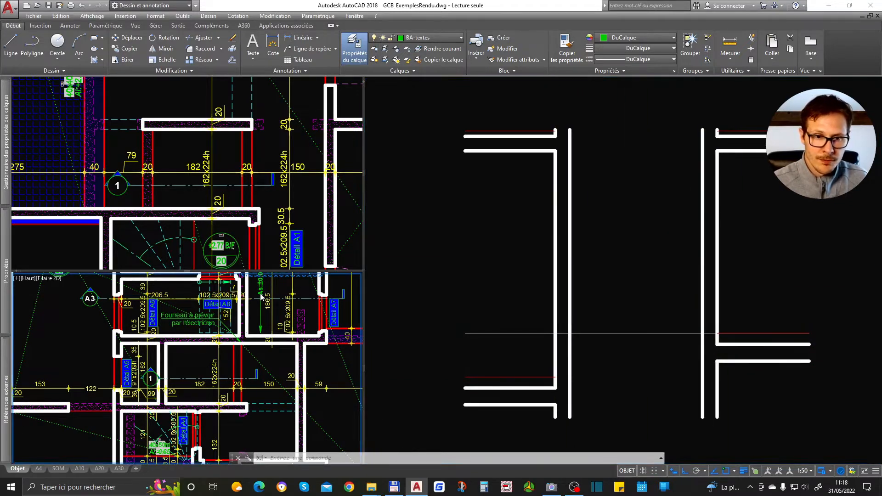
click(230, 169)
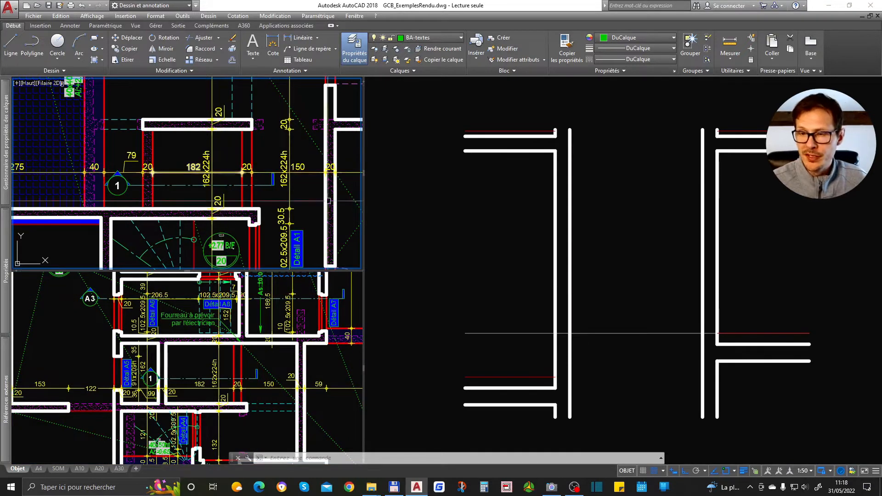
- Try copying the floor-finish line of the right lower slab 224 upward, and delete the copy
click(743, 309)
click(737, 333)
text(co)
key(space)
click(778, 304)
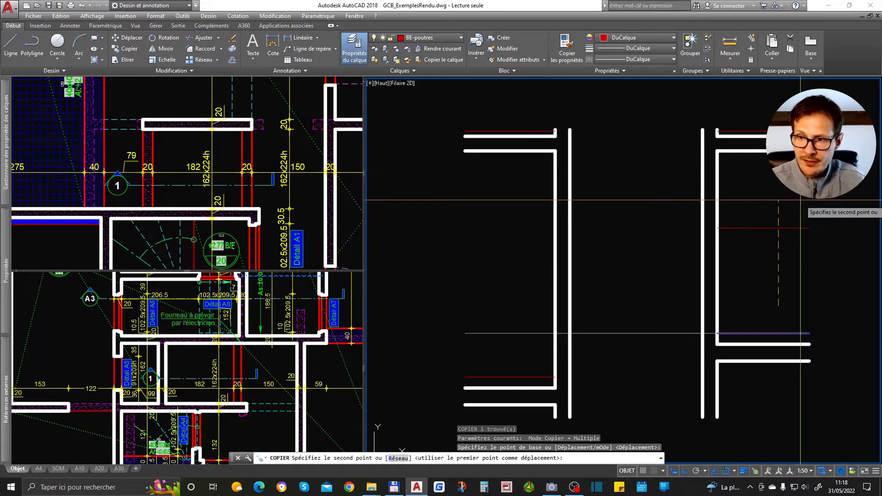
text(224)
key(Return)
key(Return)
middle_drag(798, 270, 632, 344)
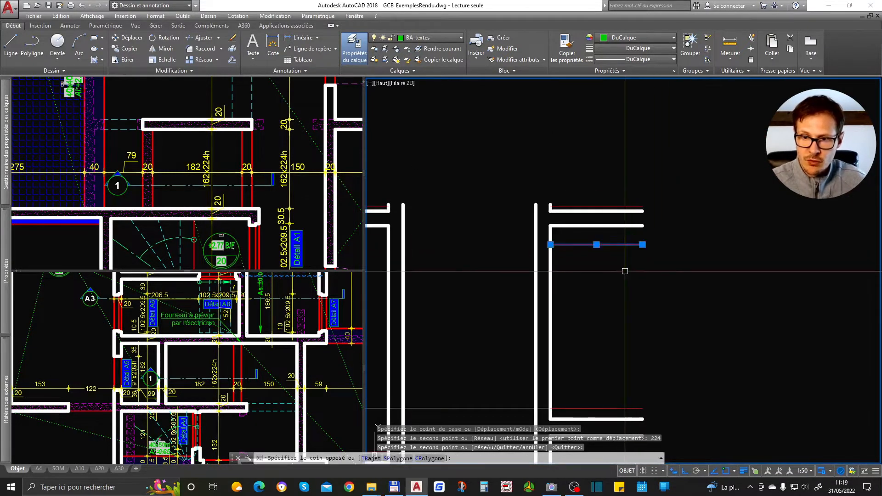
key(Delete)
- Copy the floor-finish line of the right lower slab 224 upward to mark the top of the opening
click(597, 408)
text(o)
key(Return)
click(619, 379)
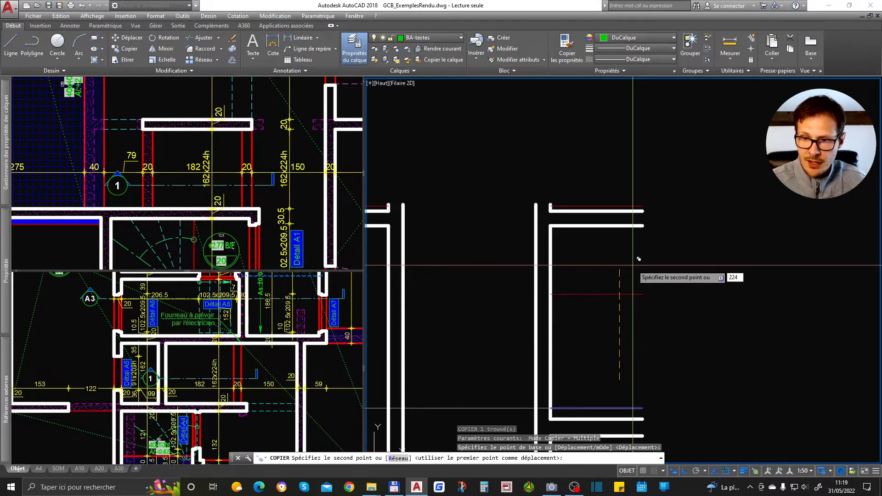
key(Return)
key(Return)
- Move the copied line horizontally to the left so it crosses both faces of the right wall
click(604, 235)
click(581, 273)
text(d)
key(Return)
click(670, 298)
click(642, 298)
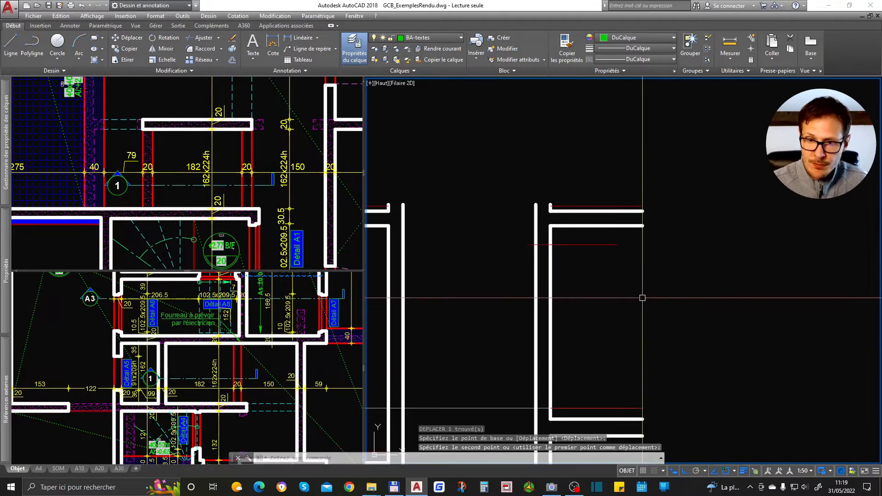
click(620, 240)
click(579, 264)
text(co)
key(Return)
middle_drag(570, 355, 595, 298)
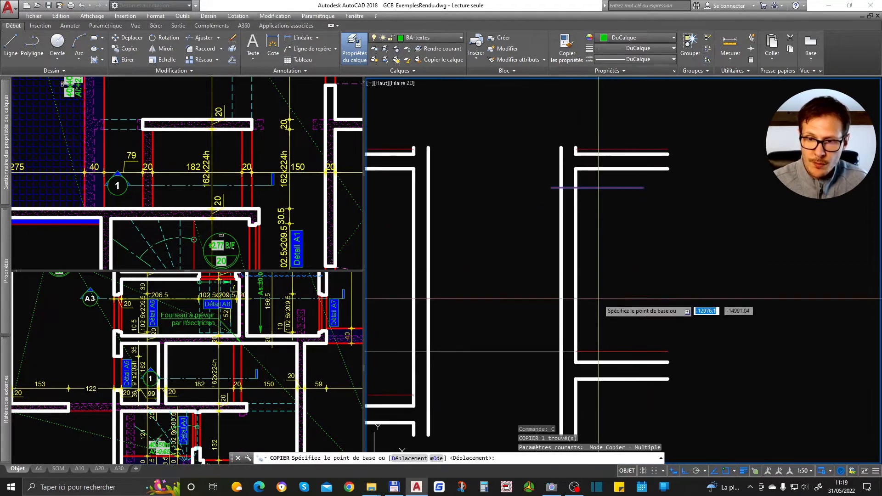
key(Escape)
- Stretch the left end of the right lower slab's floor-finish line to the far face of the right wall
click(586, 351)
click(575, 351)
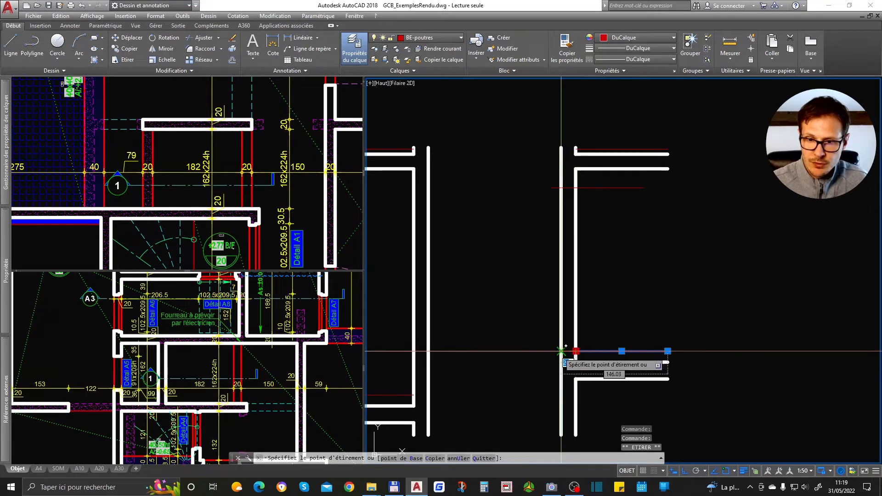
click(561, 352)
key(Escape)
key(Escape)
- Trim both right wall lines between the opening's head line and the floor-finish line
text(AJ)
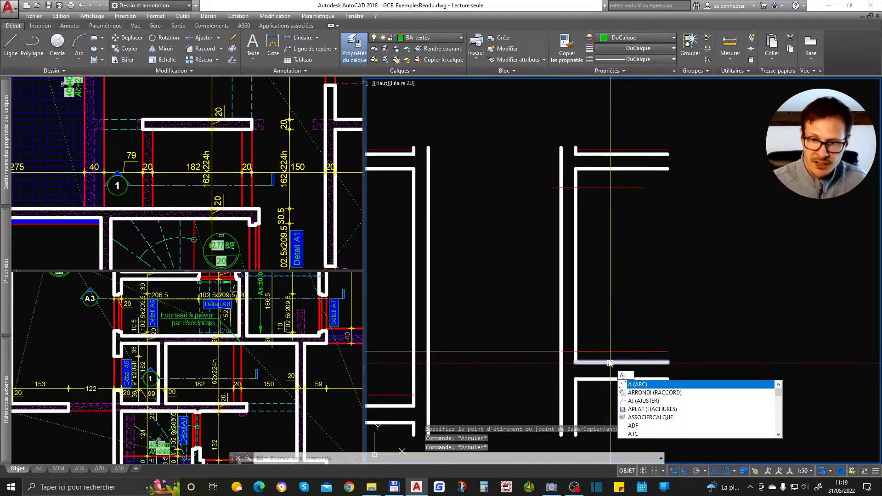
key(Return)
key(Return)
click(575, 248)
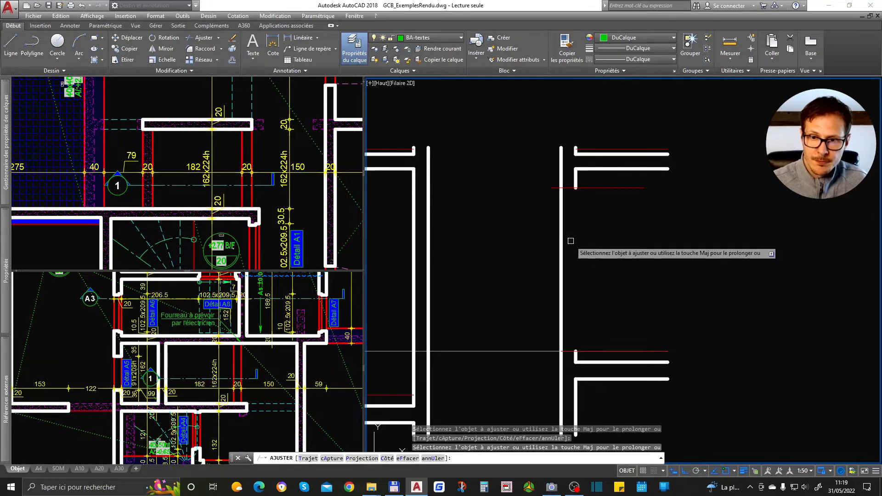
click(561, 236)
key(Return)
- Fillet the opening's head line with both wall lines above it to close the lintel's lower corners
scroll(552, 206, up, 4)
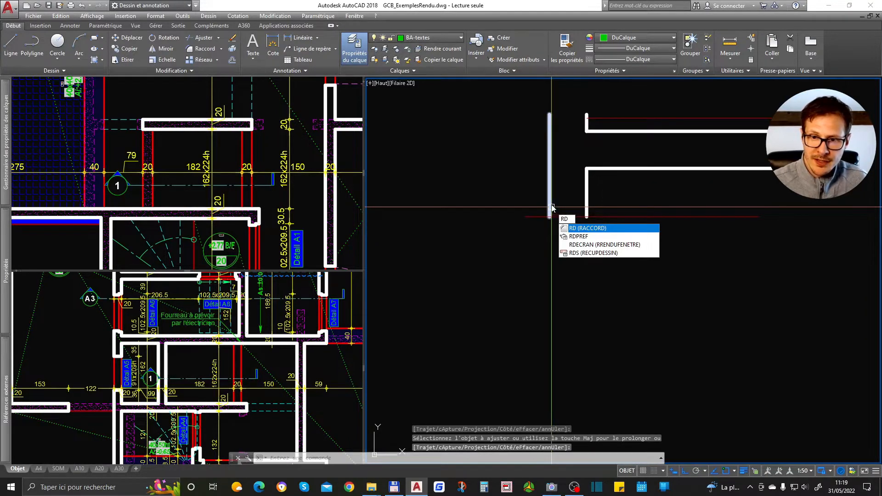
key(Return)
click(551, 207)
click(563, 217)
key(Return)
click(586, 206)
click(578, 215)
- Match the lintel's underside line to the properties of the wall line beside it
key(ctrl+shift+m)
click(586, 208)
click(576, 201)
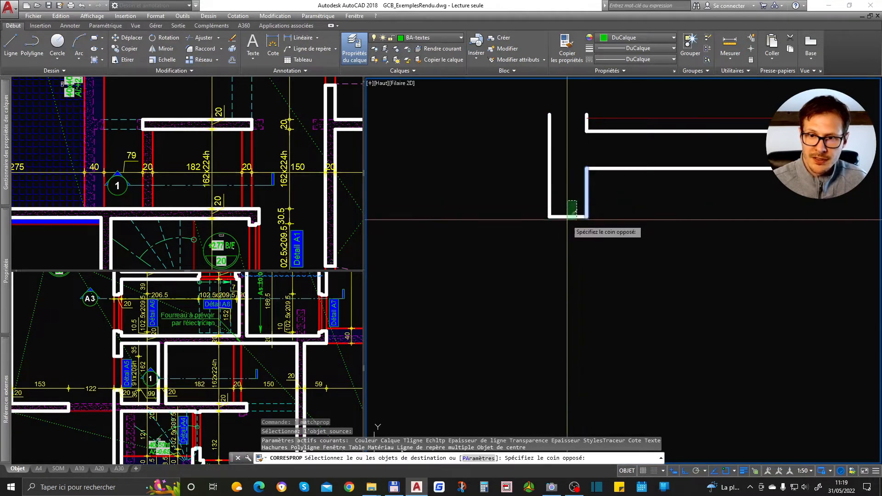
click(567, 219)
scroll(571, 152, down, 1)
middle_drag(627, 385, 557, 242)
click(514, 242)
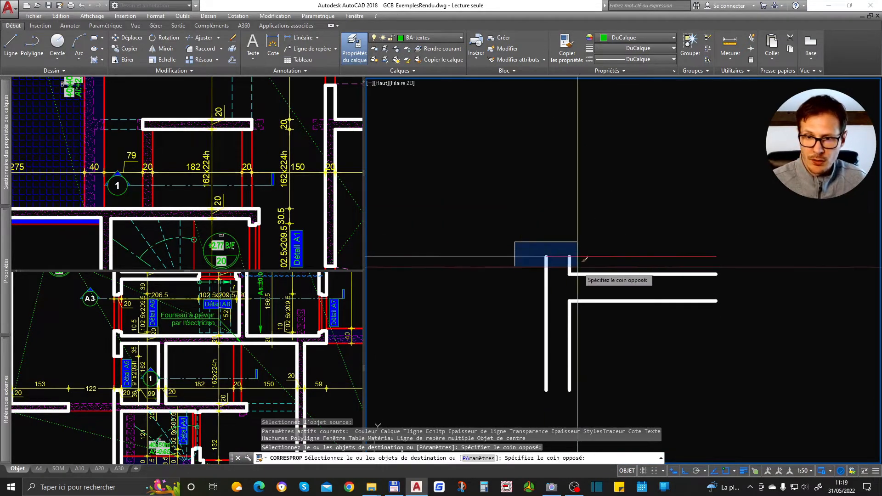
click(569, 261)
scroll(578, 261, up, 2)
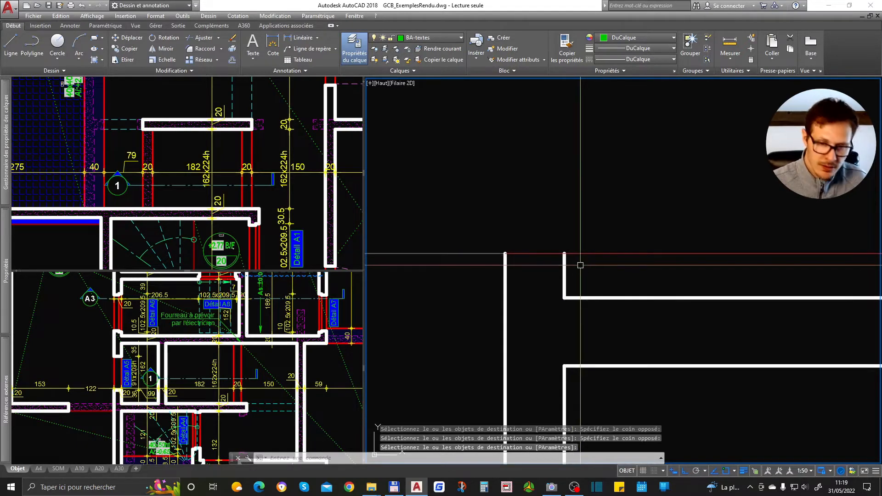
key(space)
click(572, 255)
key(Escape)
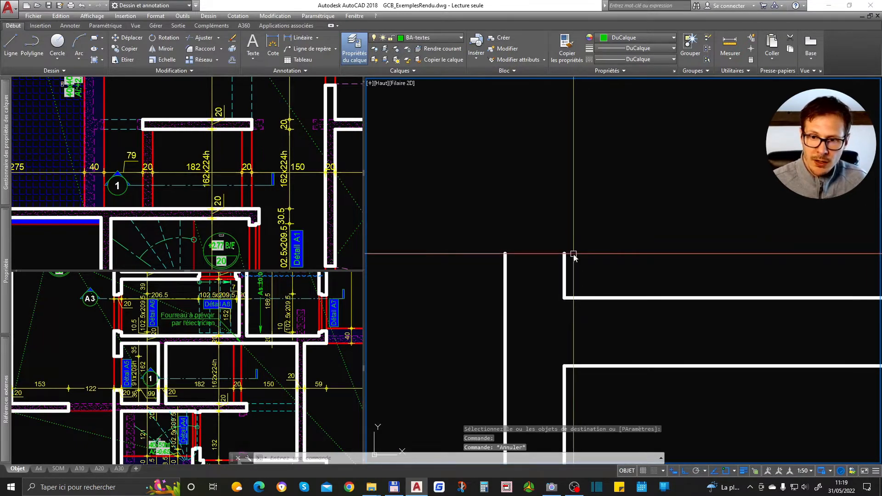
- Fillet the floor-finish line with the short wall line above the right lower slab so it ends at the wall face
text(ra)
key(space)
click(570, 255)
click(567, 264)
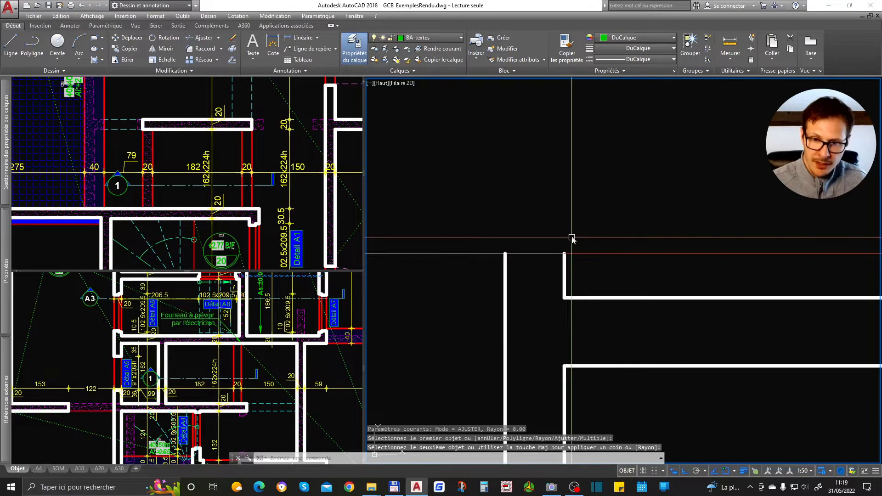
- Draw a line closing the top of the lower right wall and match it to the wall line's properties
text(l)
key(space)
click(505, 254)
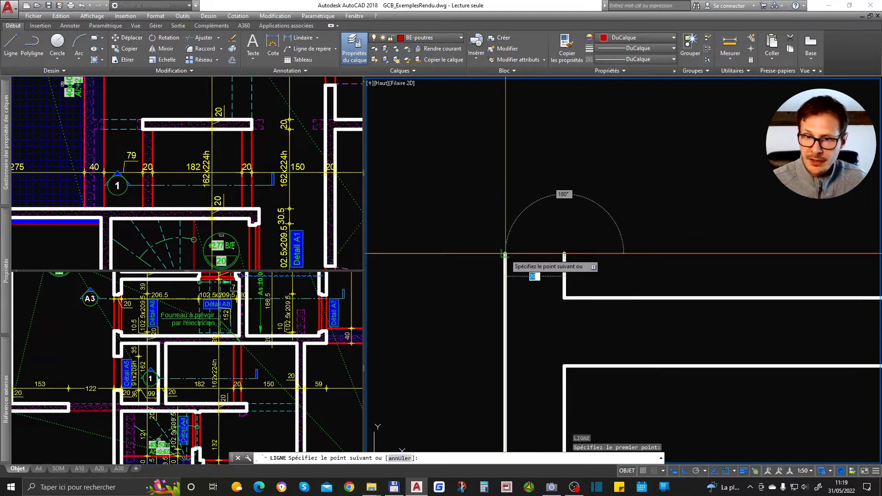
click(505, 253)
key(space)
text(ma)
key(space)
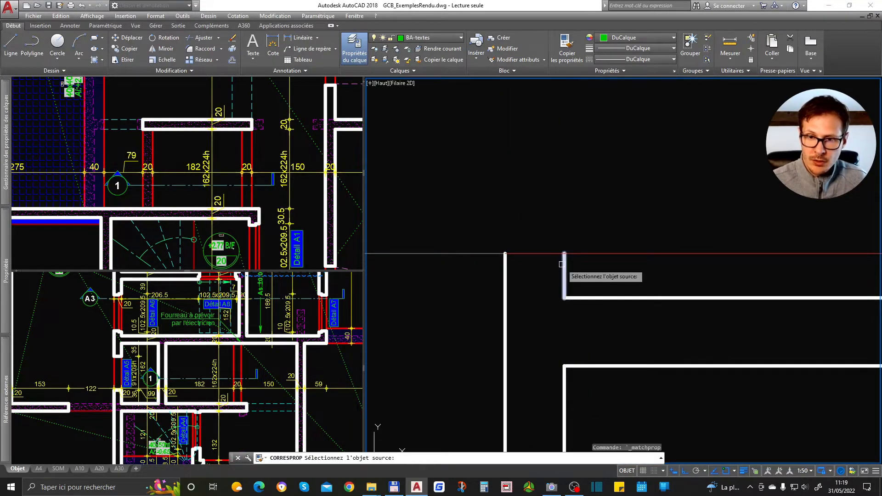
click(562, 263)
click(557, 255)
key(space)
- Draw two vertical lines joining the lintel's lower corners to the top corners of the lower wall as the opening's edges
scroll(576, 296, down, 2)
middle_drag(608, 211, 572, 317)
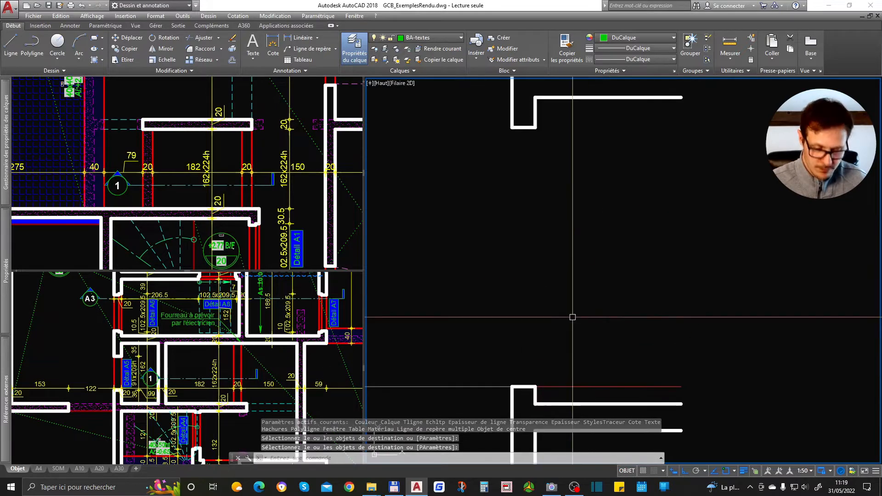
text(l)
key(space)
click(512, 127)
click(512, 386)
key(space)
key(space)
click(535, 387)
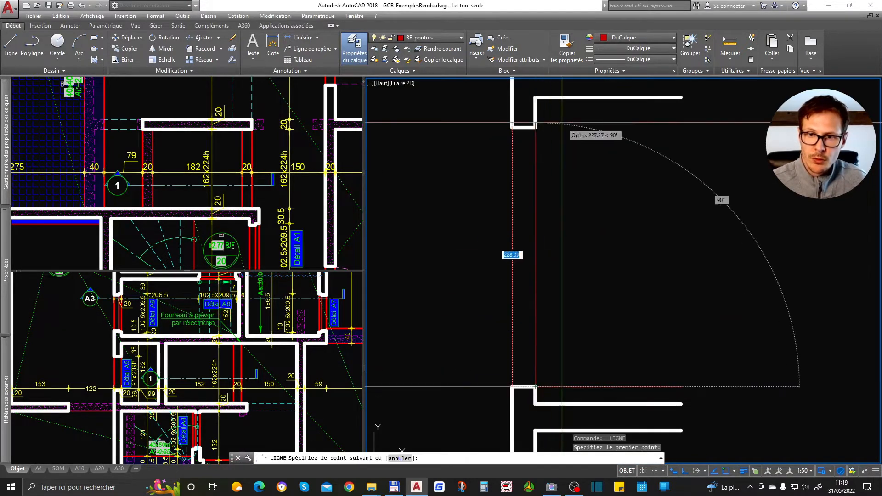
click(535, 127)
key(space)
- Examine the wall opening at section mark 1 on both plans and compare it with the right wall's opening in the section
scroll(627, 209, down, 3)
scroll(614, 198, up, 2)
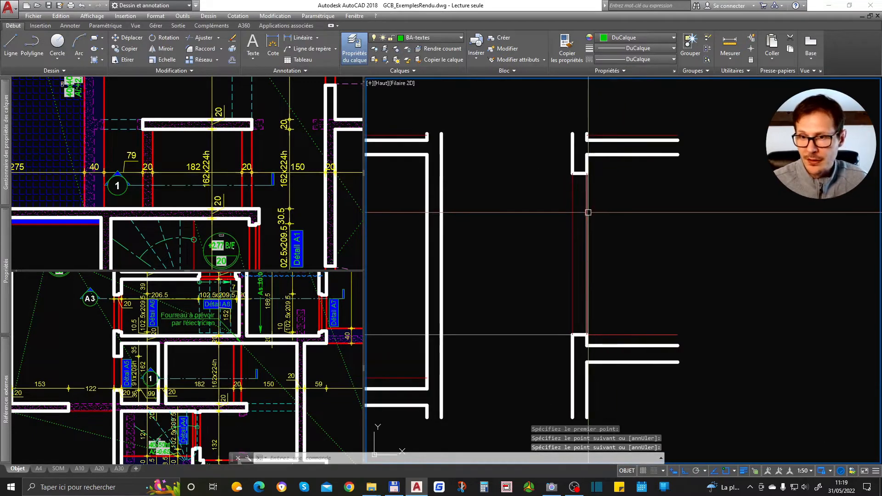
middle_drag(627, 226, 683, 253)
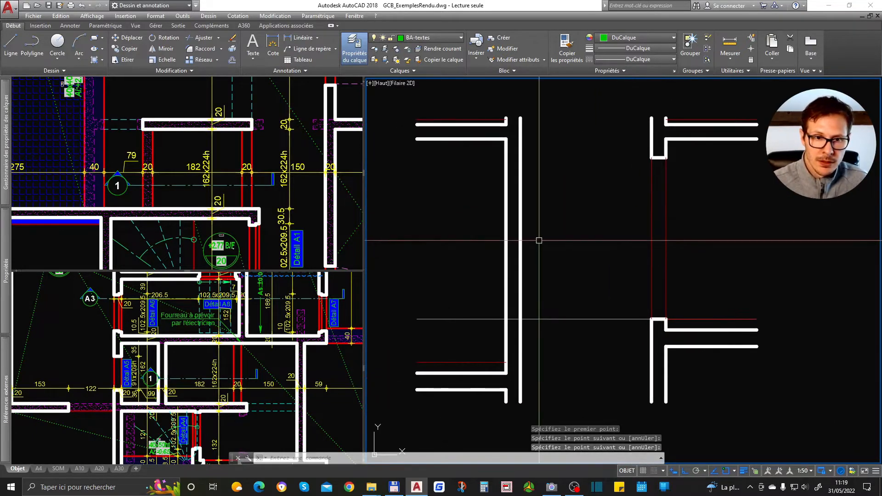
click(234, 294)
middle_drag(234, 294, 222, 331)
click(242, 141)
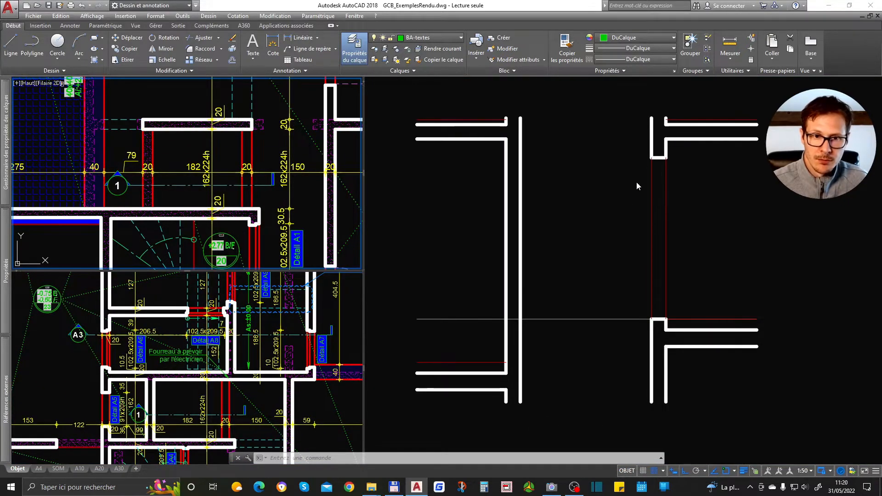
click(600, 182)
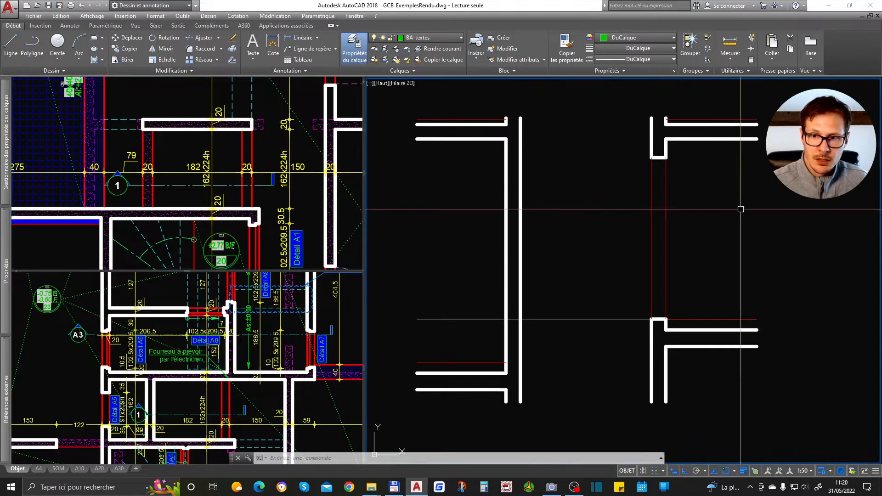
click(246, 149)
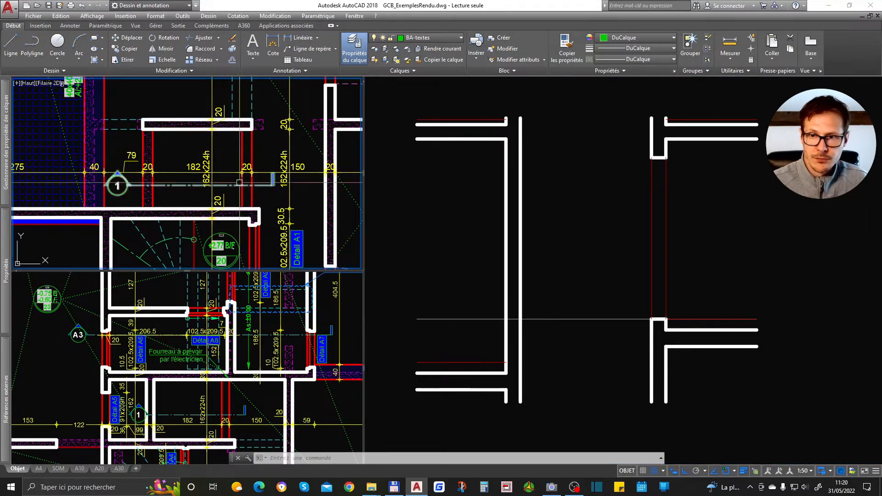
click(663, 178)
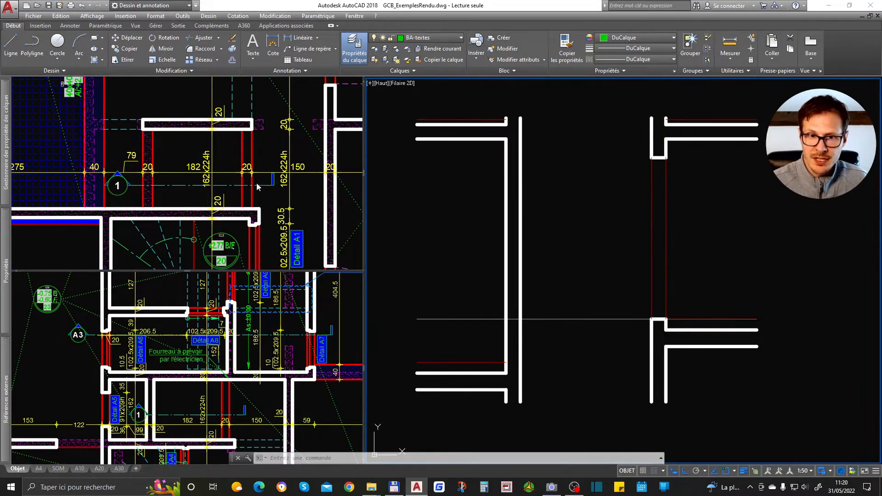
click(242, 133)
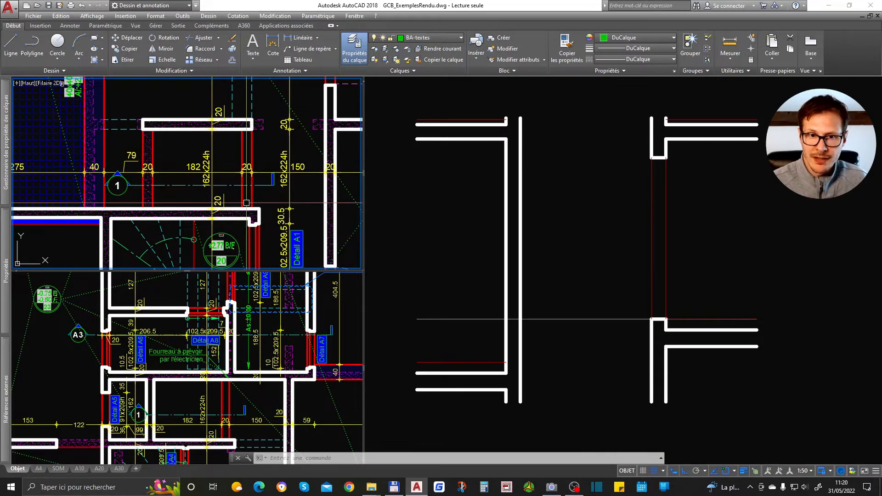
key(Escape)
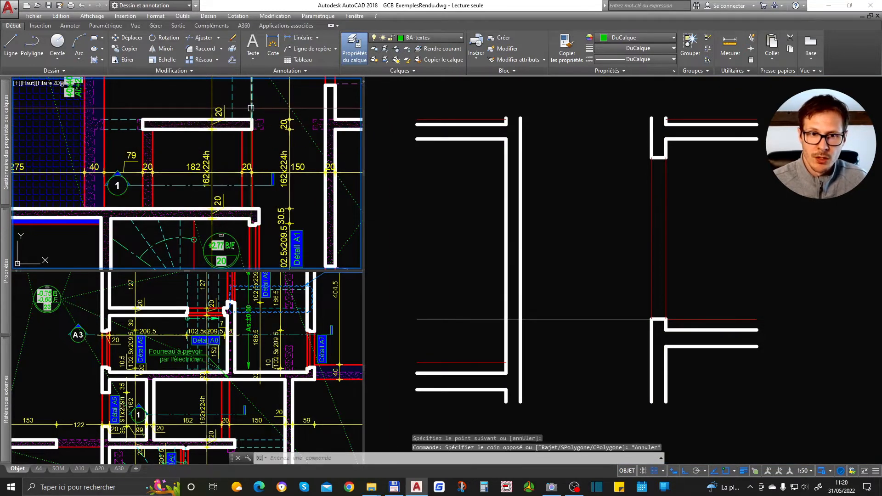
- Delete the inner vertical edge line of the opening in the section's right wall
click(660, 202)
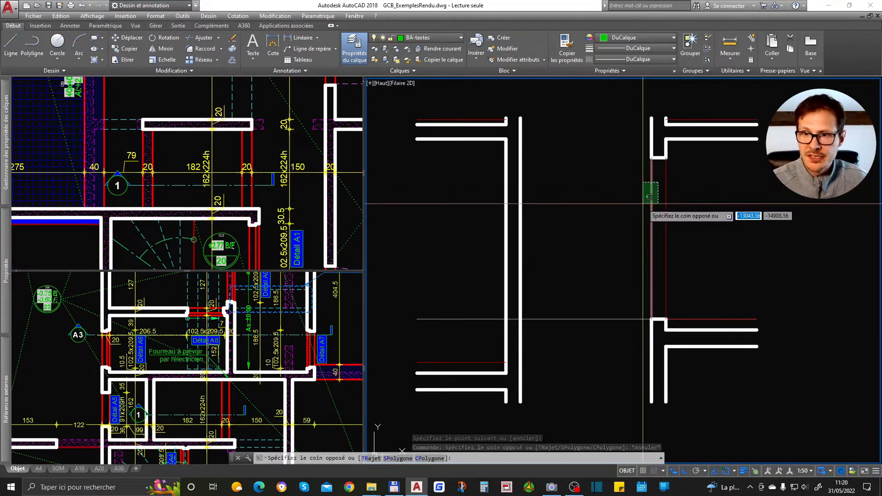
click(651, 191)
key(Delete)
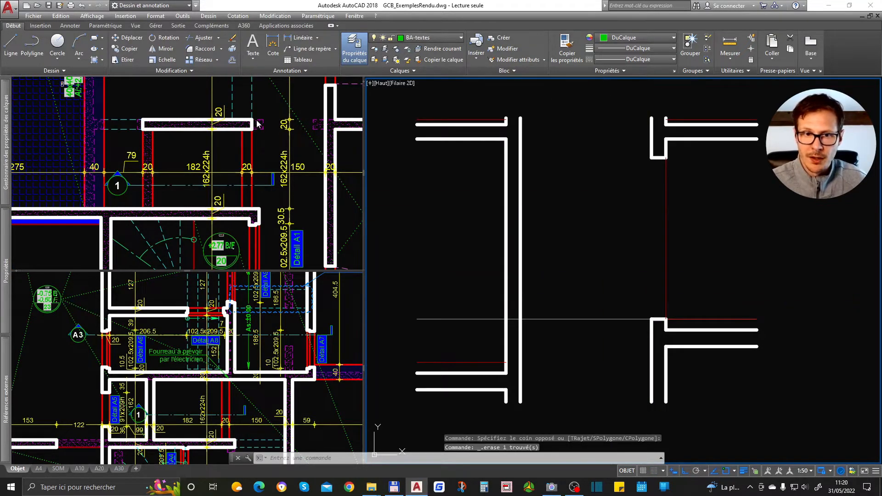
- Check the left wall's opening on the upper plan and copy the lower left floor-finish line 224 upward
click(253, 108)
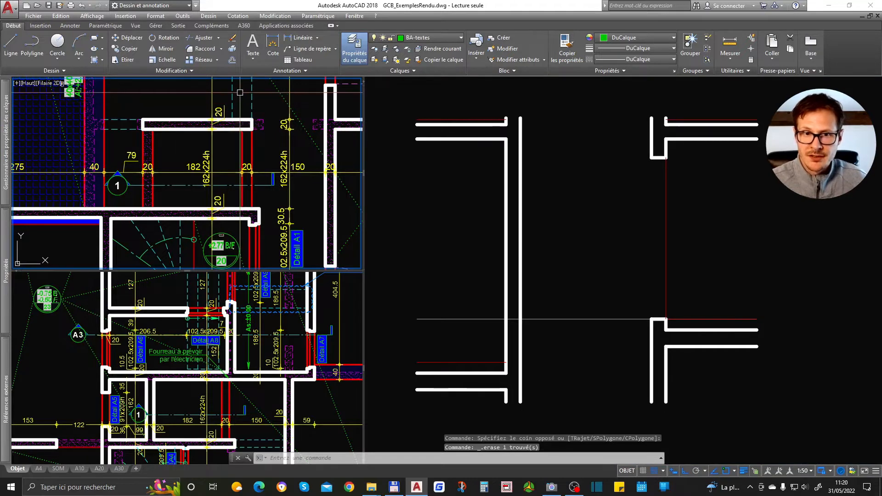
click(696, 234)
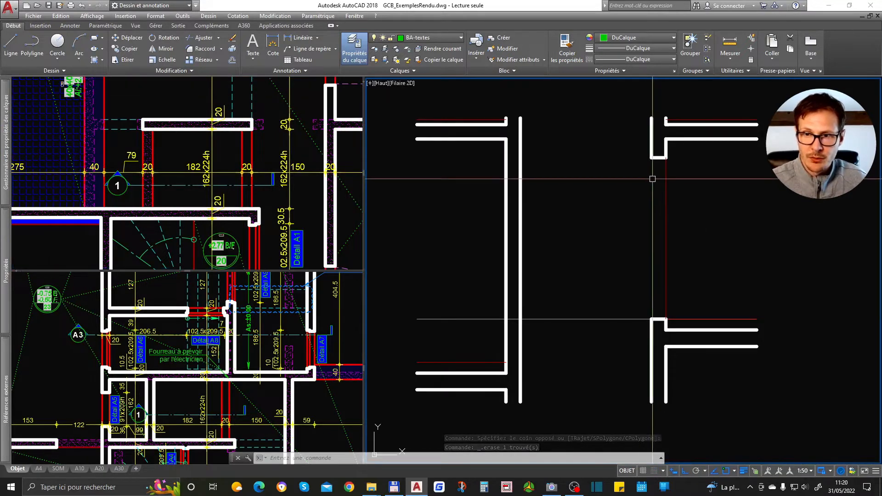
click(149, 196)
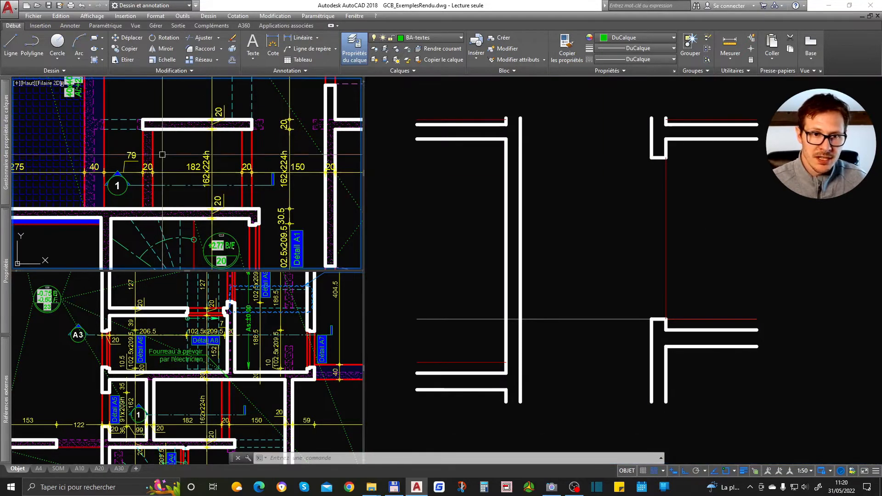
click(551, 189)
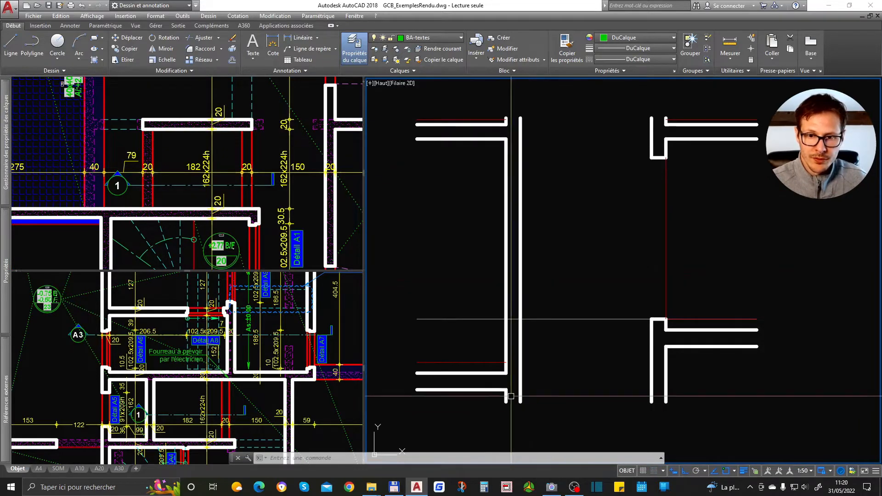
click(577, 357)
text(224)
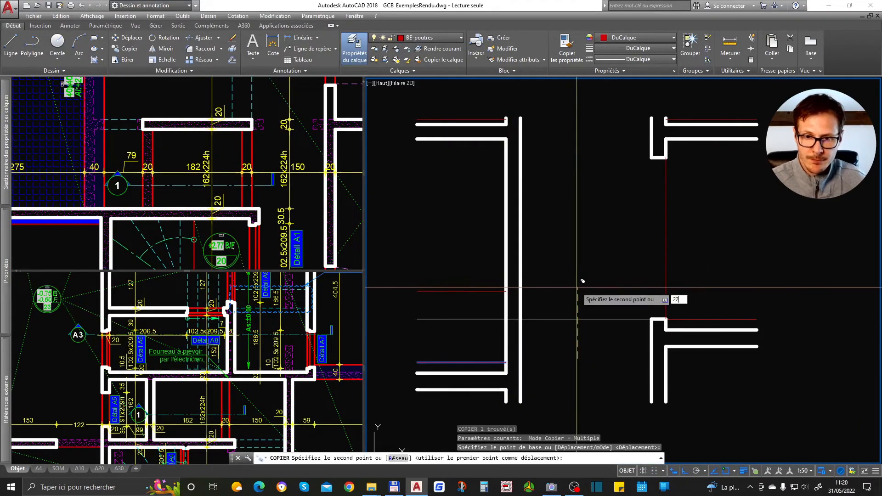
key(Return)
key(Return)
- Move the copied line horizontally to the right so it crosses both faces of the left wall
click(491, 188)
click(429, 244)
text(d)
key(Return)
click(432, 245)
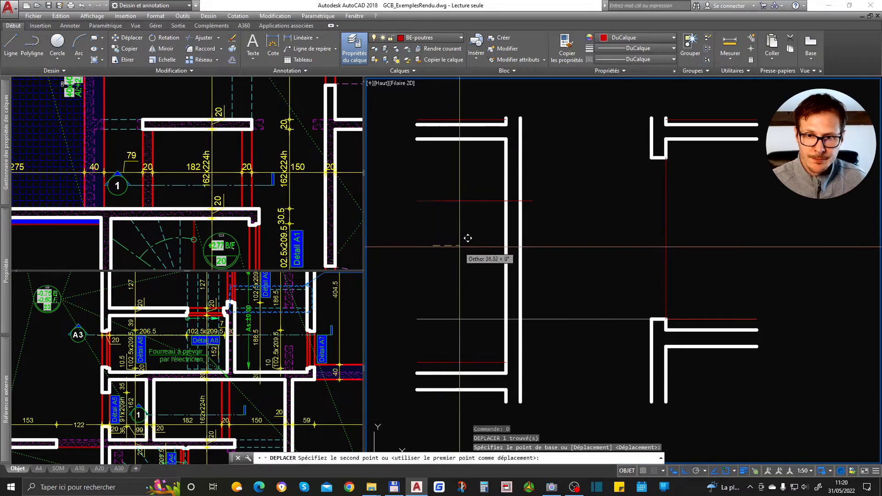
click(459, 246)
- Trim both ends of the moved line back to the two faces of the left wall
text(aj)
key(Return)
key(Return)
click(555, 177)
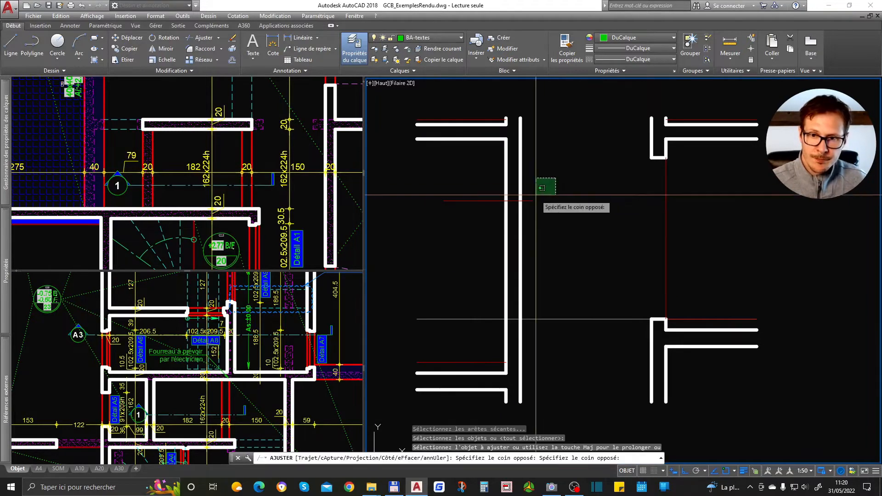
click(525, 212)
click(483, 193)
click(429, 236)
key(Return)
- Copy the short line across the left wall 224 downward to the floor-finish level
click(498, 186)
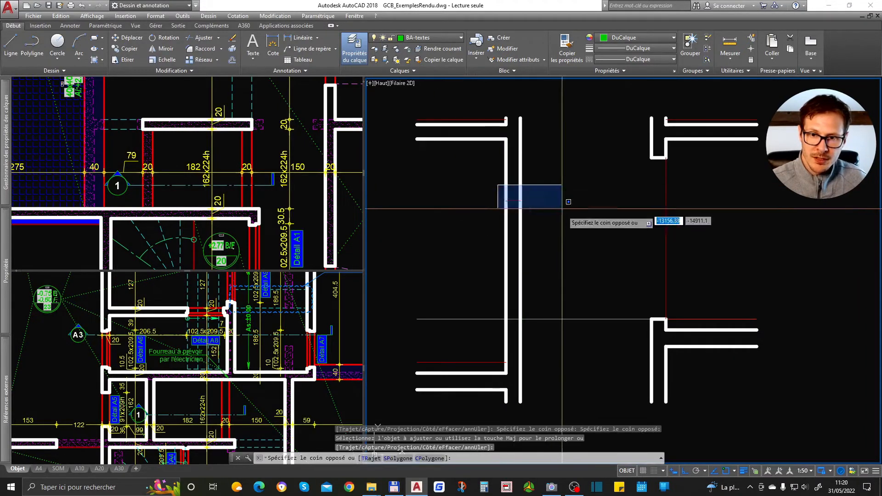
click(562, 207)
text(co)
key(Return)
click(562, 204)
text(224)
key(Return)
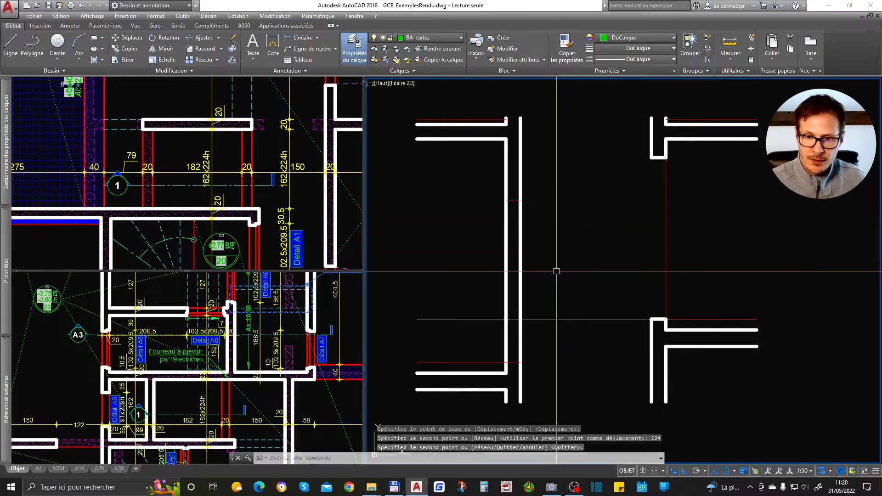
- Trim both left wall lines between the two short horizontal lines to cut the opening
text(aj)
key(Return)
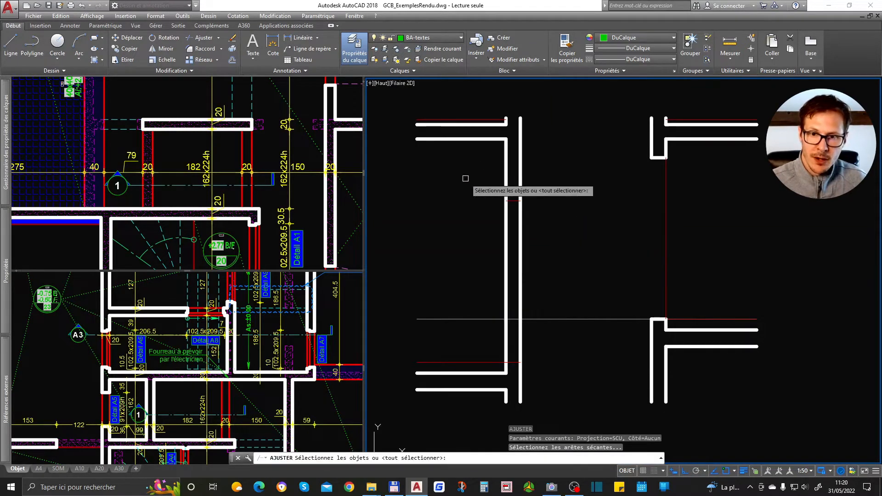
click(467, 181)
click(557, 257)
click(515, 359)
key(Return)
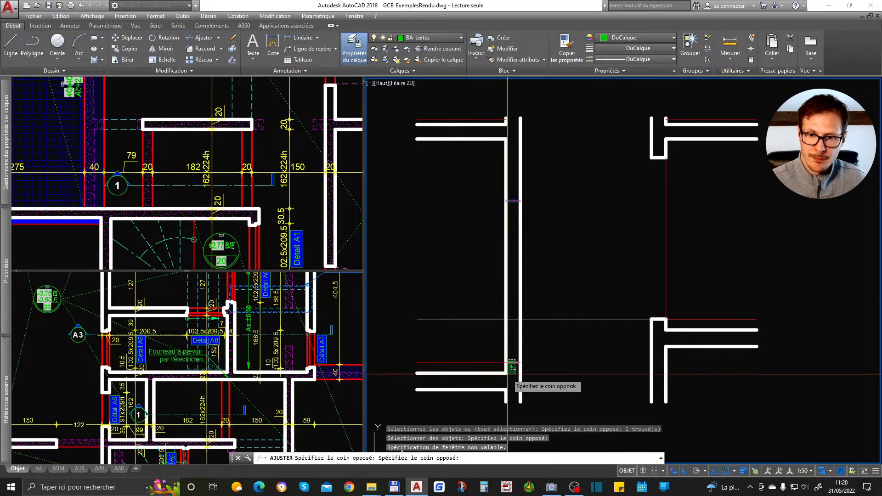
click(515, 373)
key(Return)
click(520, 241)
click(506, 240)
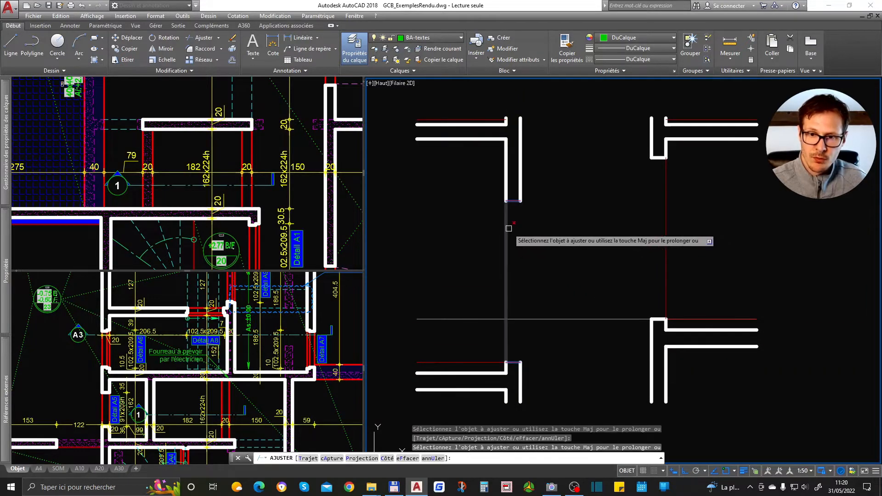
key(Return)
- Match the left opening's top and bottom closing lines to the wall line's properties
text(ma)
key(Return)
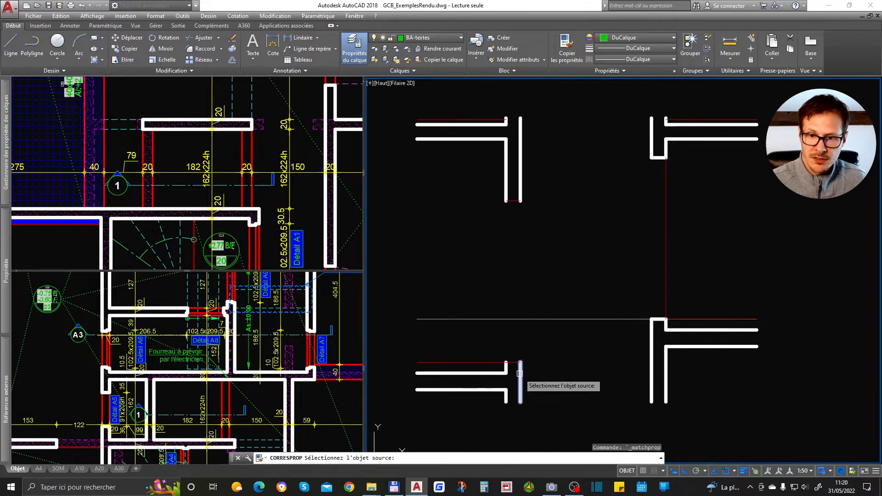
click(519, 373)
click(513, 363)
click(504, 187)
click(562, 224)
key(Return)
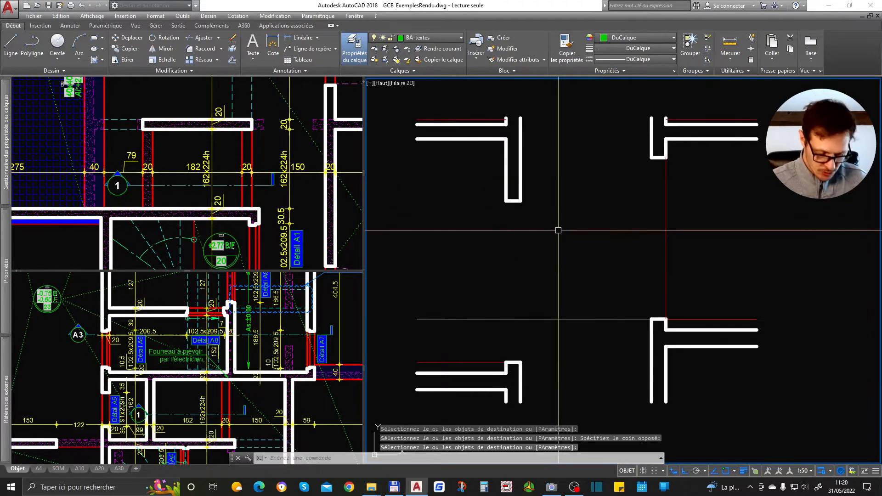
- Draw a vertical line along the left opening's outer edge, from the lintel's lower corner to the lower wall's top corner
text(l)
key(Return)
click(505, 201)
key(Escape)
key(Return)
click(506, 201)
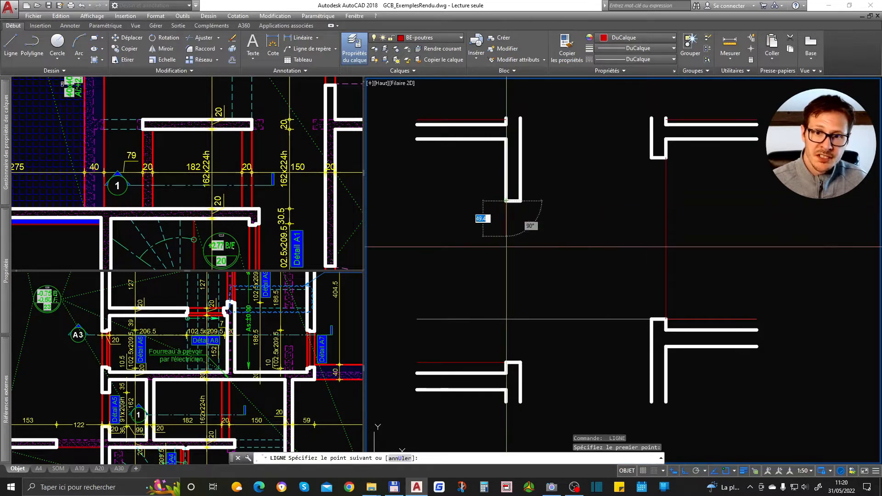
click(506, 363)
key(Escape)
- Compare the newly drawn Coupe 1 openings with the upper plan and the RDC level of the finished section
click(106, 121)
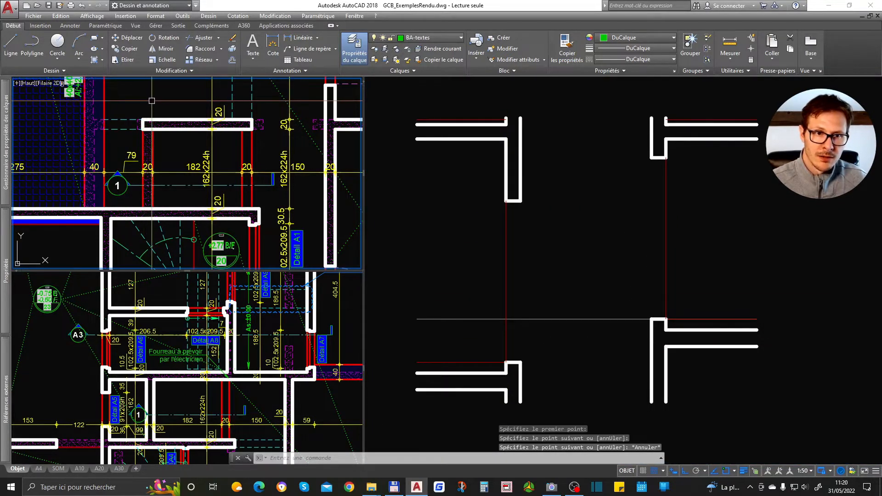
click(569, 292)
key(Escape)
scroll(614, 258, down, 3)
middle_drag(509, 261, 621, 269)
scroll(464, 249, up, 3)
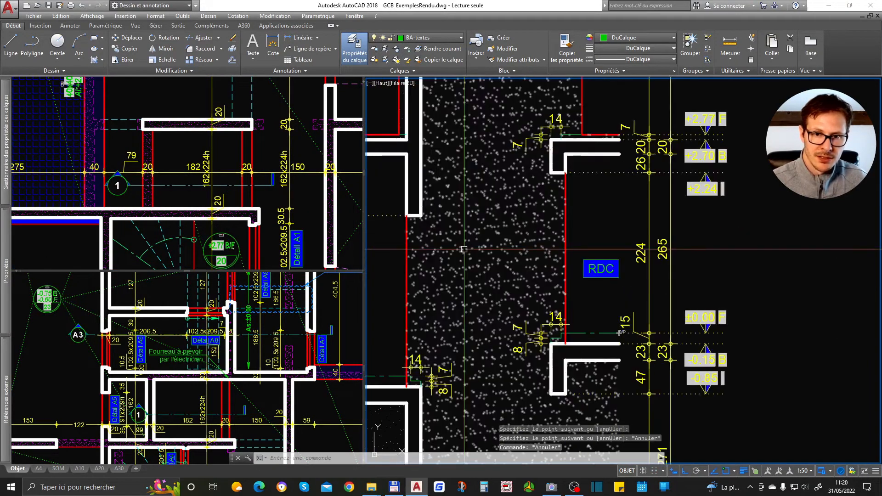
scroll(461, 250, down, 2)
scroll(481, 249, down, 1)
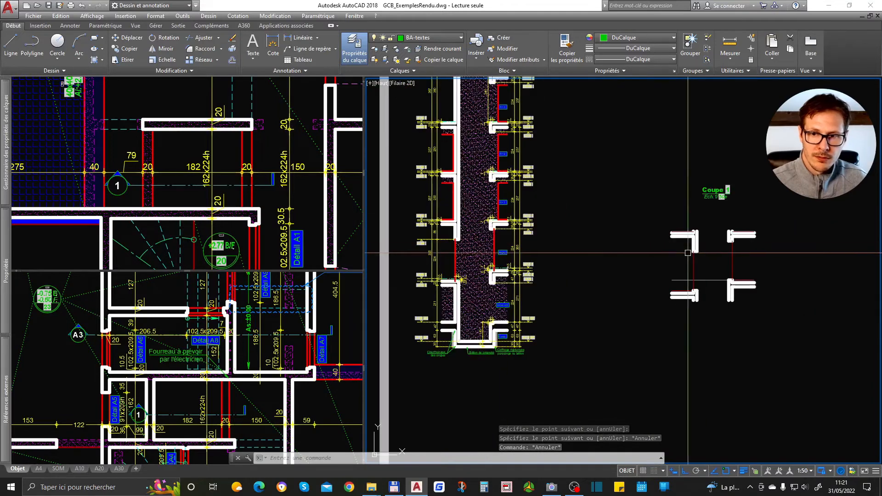
scroll(712, 254, up, 2)
middle_drag(768, 280, 660, 263)
scroll(634, 230, up, 2)
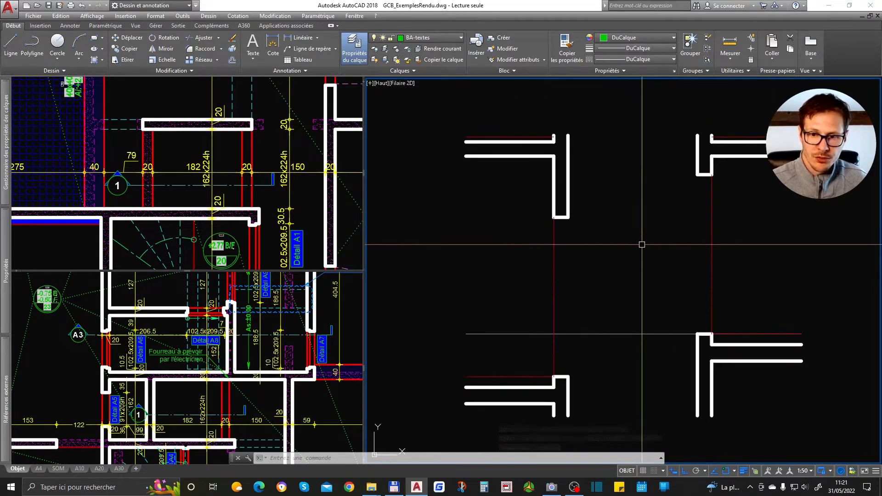
scroll(553, 260, down, 3)
scroll(703, 247, up, 4)
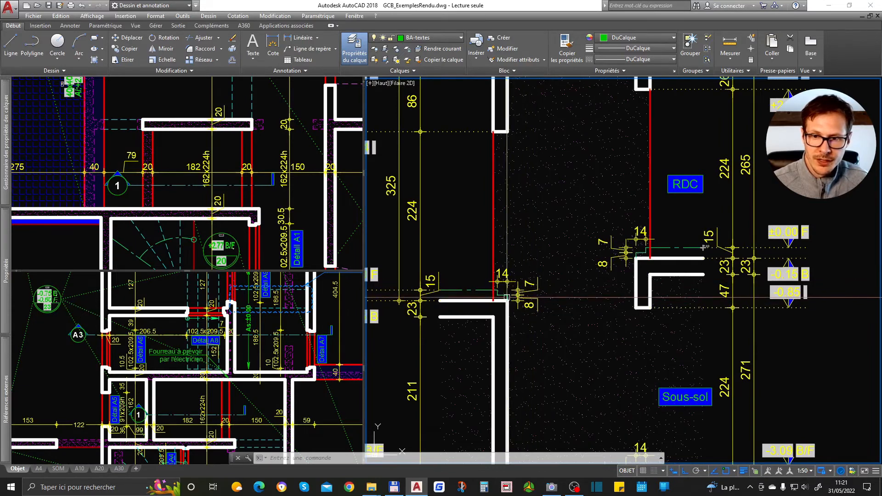
- Fillet the right slab's top line with the outer wall line, and rejoin that wall line to the short cap above
scroll(638, 238, up, 6)
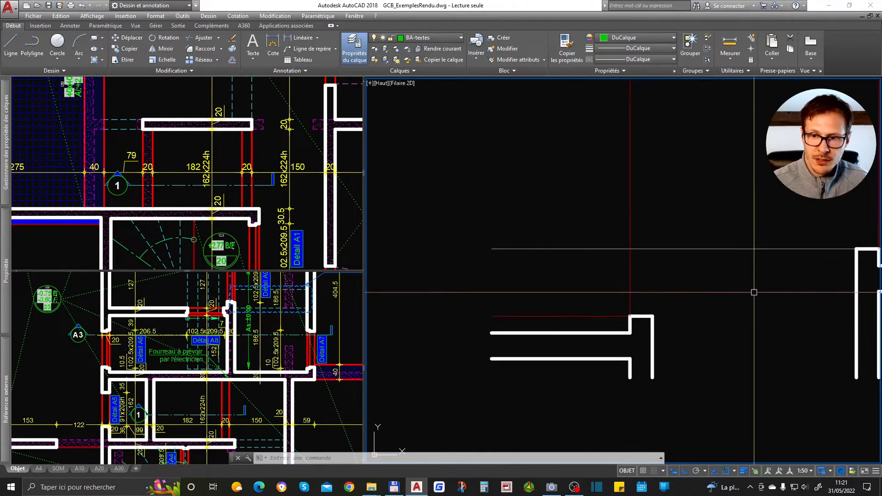
scroll(653, 281, down, 2)
scroll(619, 301, up, 2)
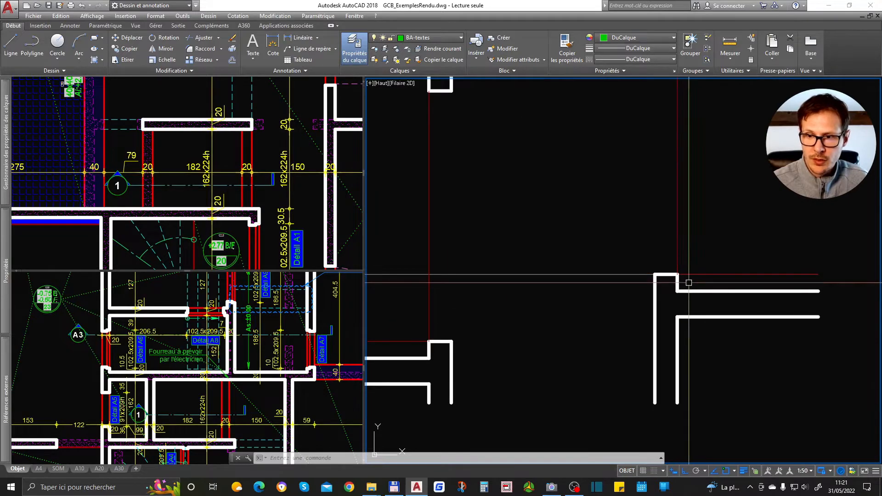
scroll(692, 292, up, 2)
text(ra)
key(space)
click(680, 292)
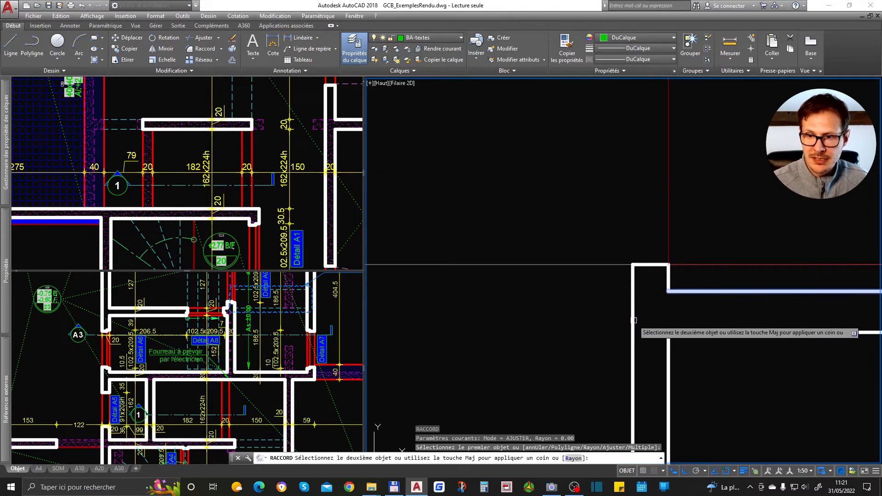
click(635, 320)
key(space)
click(645, 265)
click(631, 301)
- Match the wall's short cap line to the properties of the red floor line beside it
text(ma)
key(space)
click(677, 264)
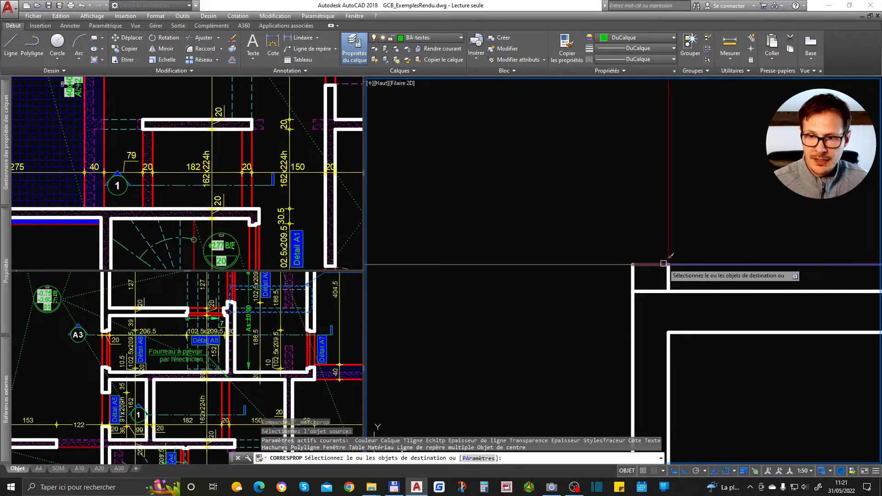
key(space)
- Break the outer wall line at the slab's top corner and match its upper piece to the red cap line
text(co)
key(space)
click(632, 283)
click(633, 291)
text(ma)
key(space)
click(649, 264)
click(635, 272)
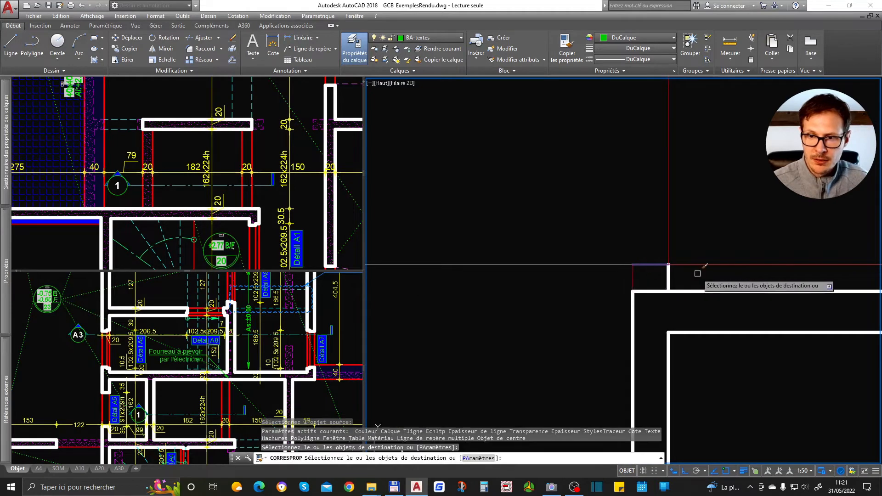
key(space)
- Delete the short white inner wall line remaining above the right slab
click(669, 274)
key(Delete)
scroll(660, 293, down, 2)
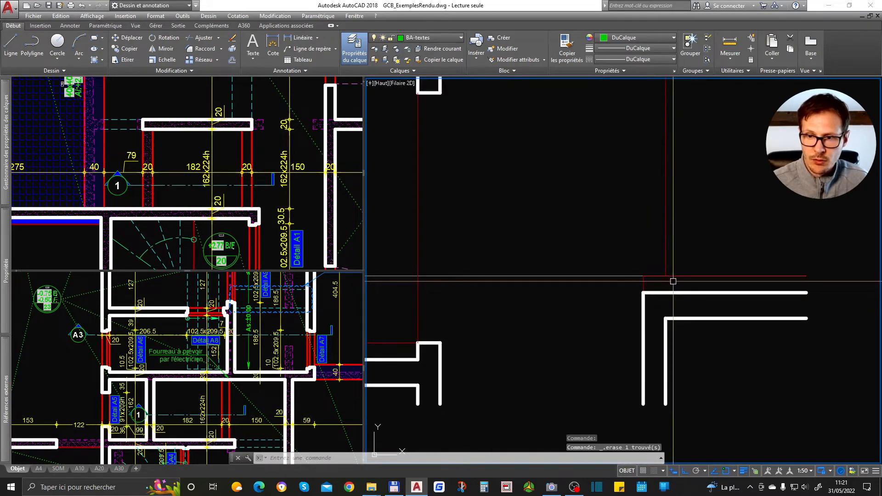
- Stretch the lower end of the right opening's red vertical line down to the slab's top edge
scroll(694, 320, down, 2)
scroll(684, 292, up, 3)
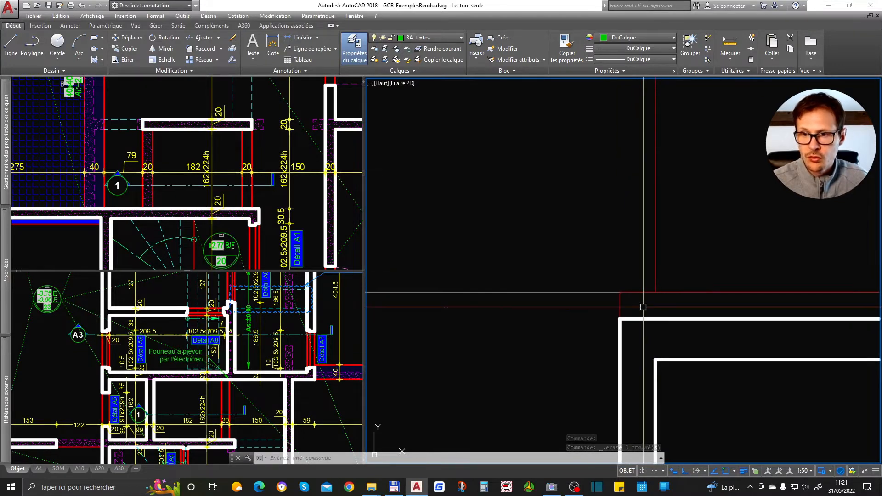
scroll(652, 312, down, 2)
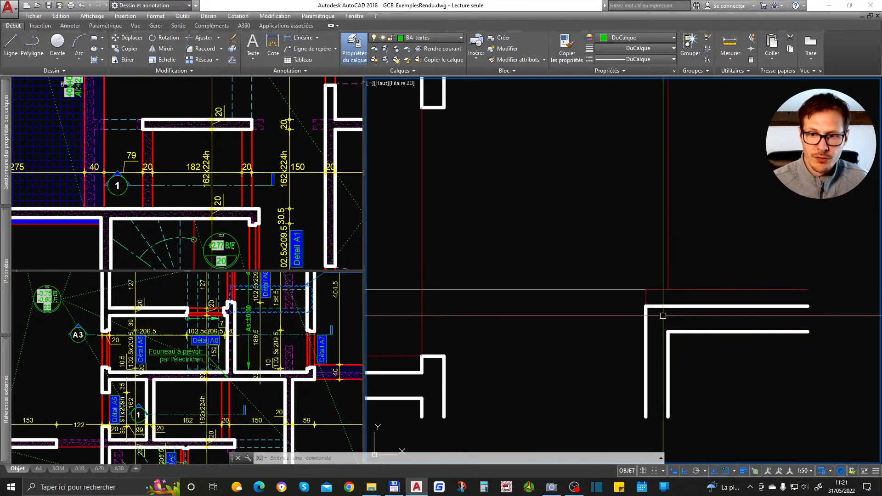
scroll(663, 311, down, 3)
scroll(655, 298, up, 3)
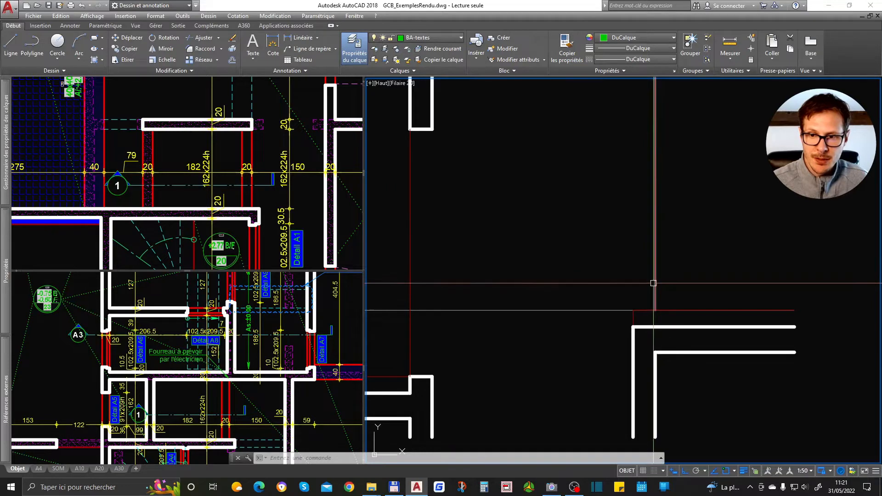
click(654, 310)
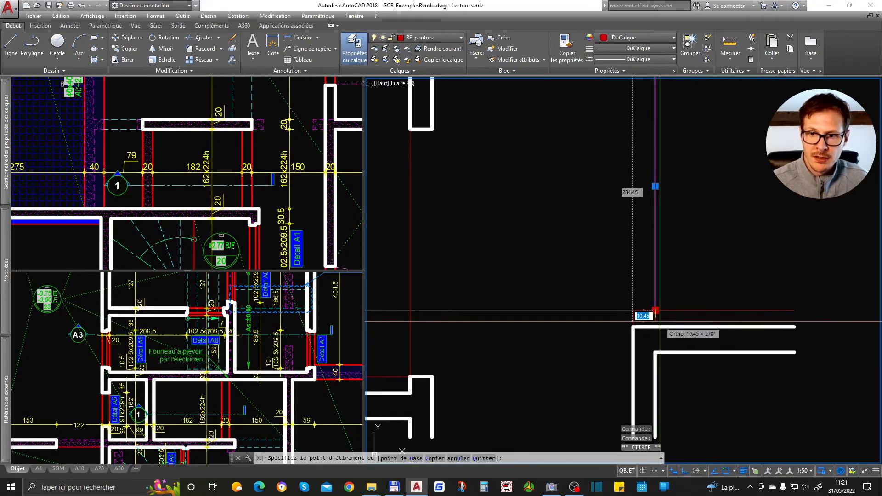
key(Escape)
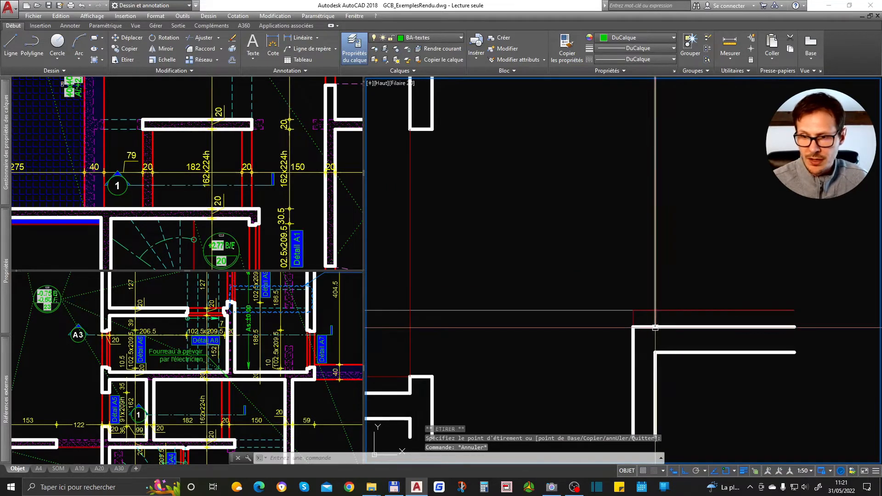
key(Escape)
key(Escape)
scroll(559, 371, down, 2)
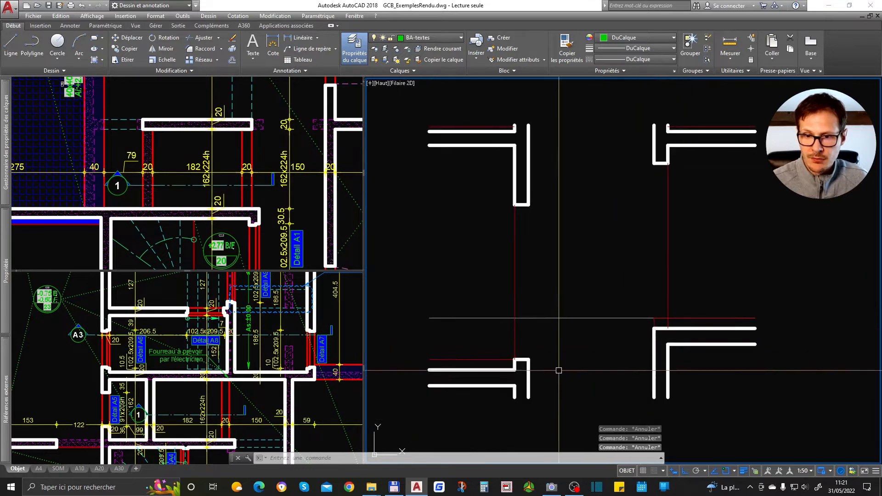
- Stretch the left wall's upstand down by 15 to the slab's top edge, leaving the red lines out of the selection
scroll(542, 373, up, 2)
middle_drag(476, 343, 526, 306)
scroll(557, 298, up, 1)
text(et)
key(space)
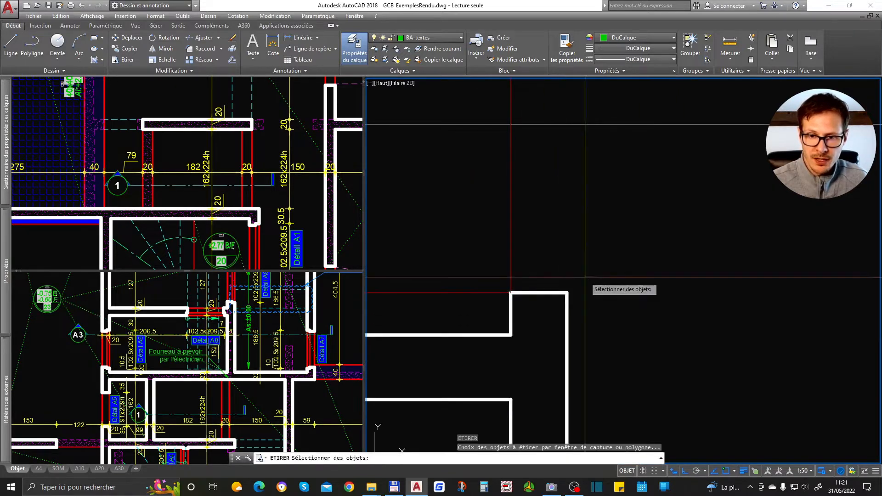
click(584, 277)
click(502, 311)
shift+click(531, 256)
shift+click(499, 272)
shift+click(462, 316)
shift+click(433, 278)
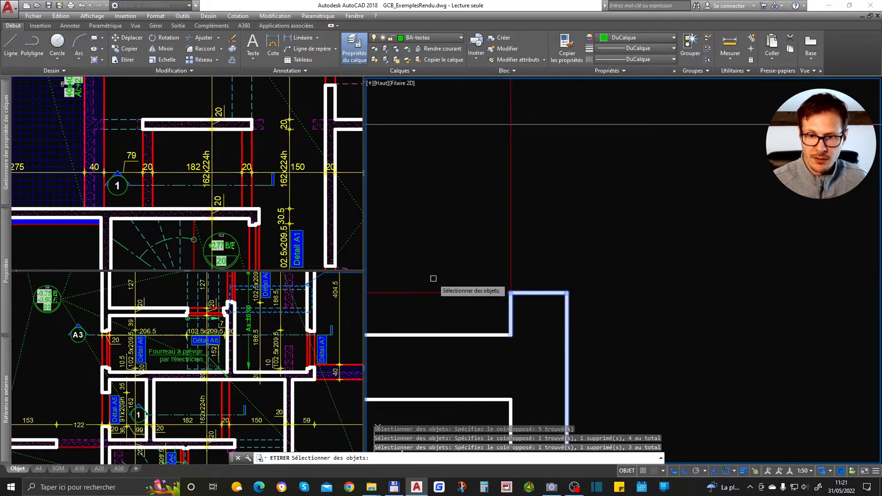
key(Return)
click(631, 261)
text(15)
key(Return)
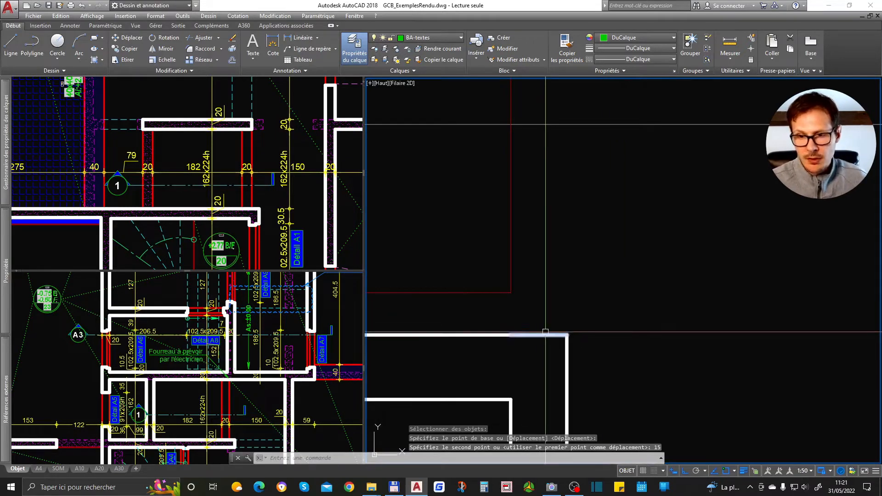
key(ctrl+z)
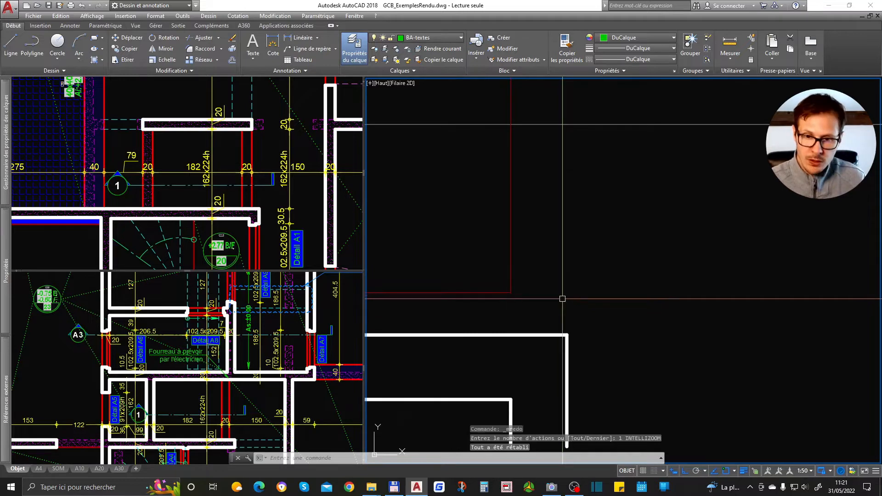
key(ctrl+y)
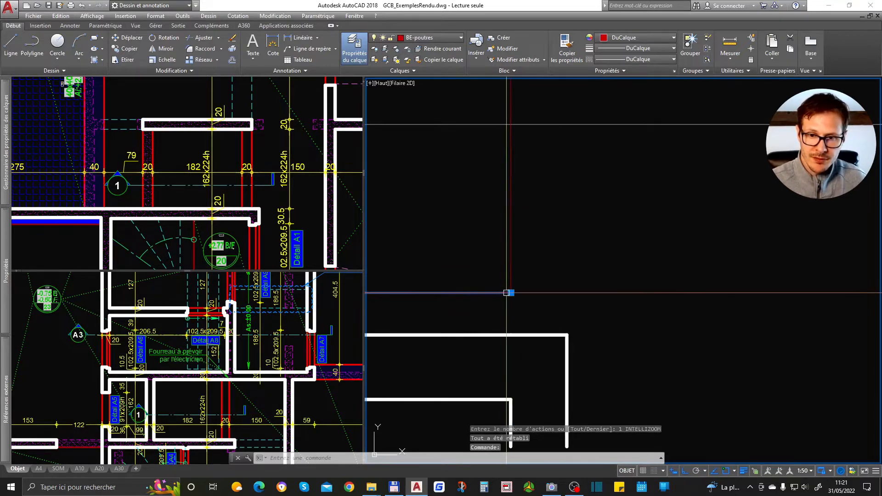
- Extend the left red floor line to the wall's outer face and draw a vertical line between its end and the slab corner
click(511, 292)
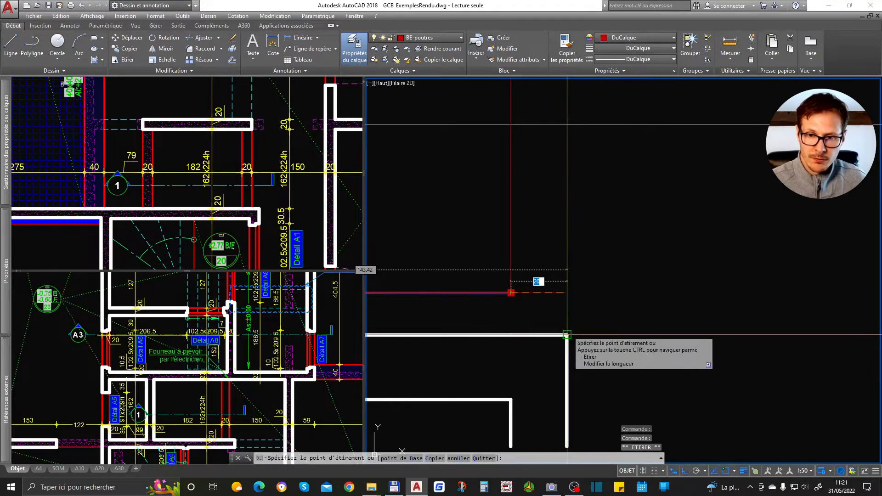
click(566, 310)
key(Escape)
text(l)
key(Return)
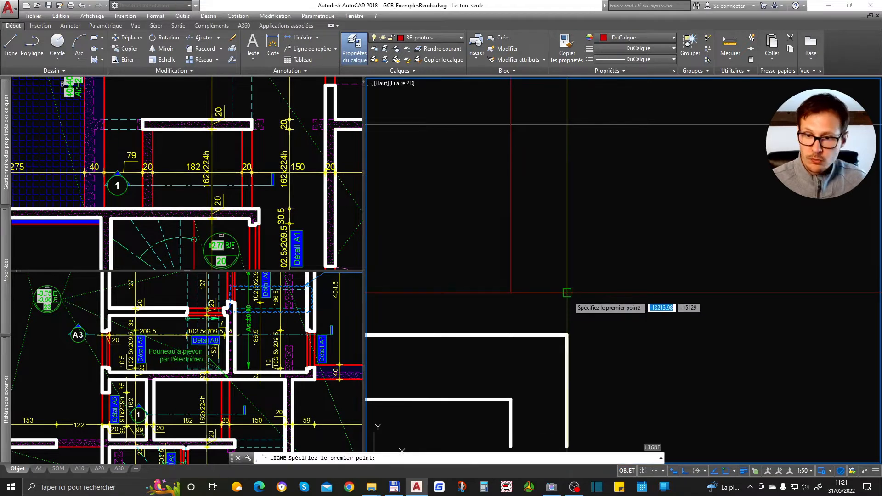
click(566, 334)
key(Escape)
- Shorten the new vertical line to a height of 7 by stretching its upper end
click(567, 308)
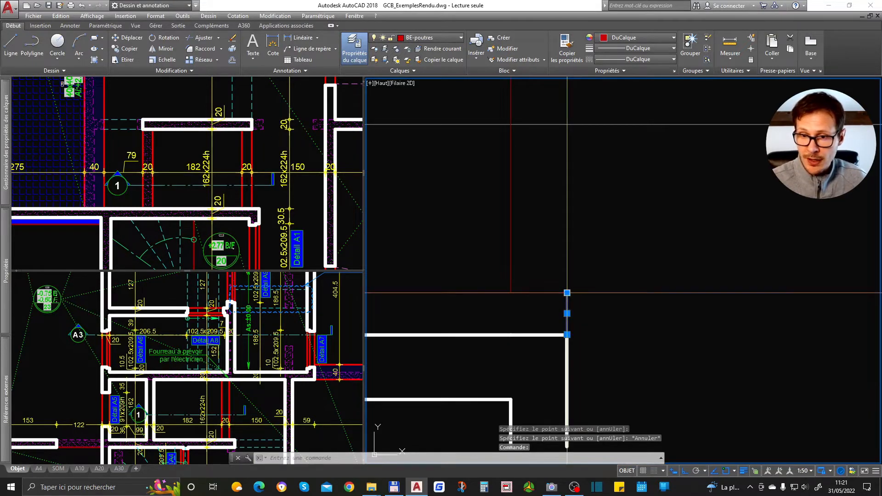
click(567, 293)
text(7)
key(Return)
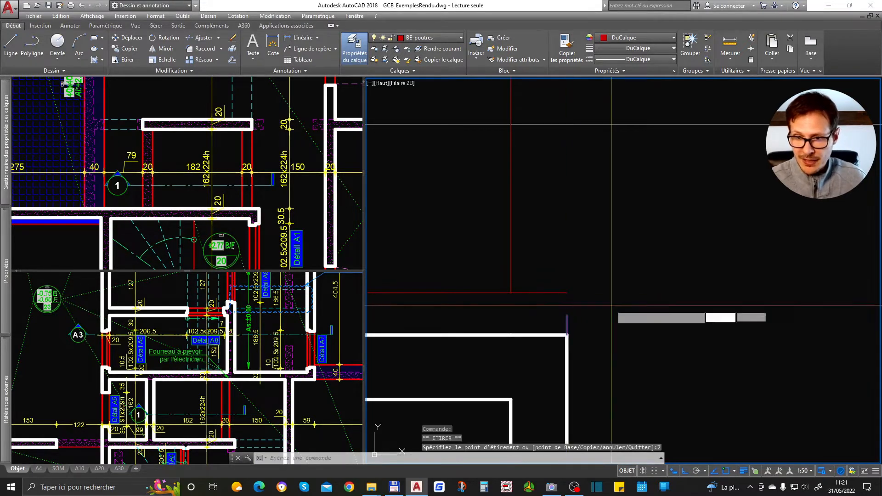
- Copy the short vertical line 15 inward from the wall's outer face
text(co)
key(Return)
click(587, 306)
text(15)
key(Return)
key(Return)
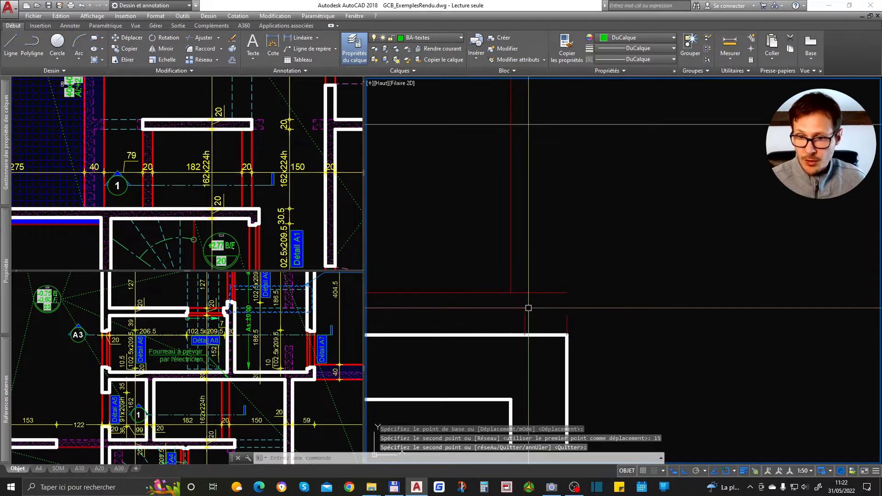
key(Return)
- Pull the end of the left red floor line back to the opening's red vertical line
click(567, 293)
click(567, 293)
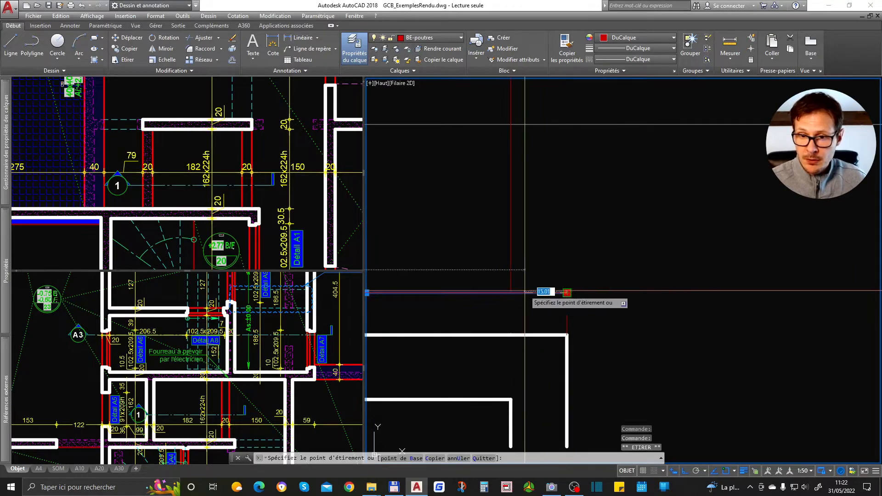
key(Escape)
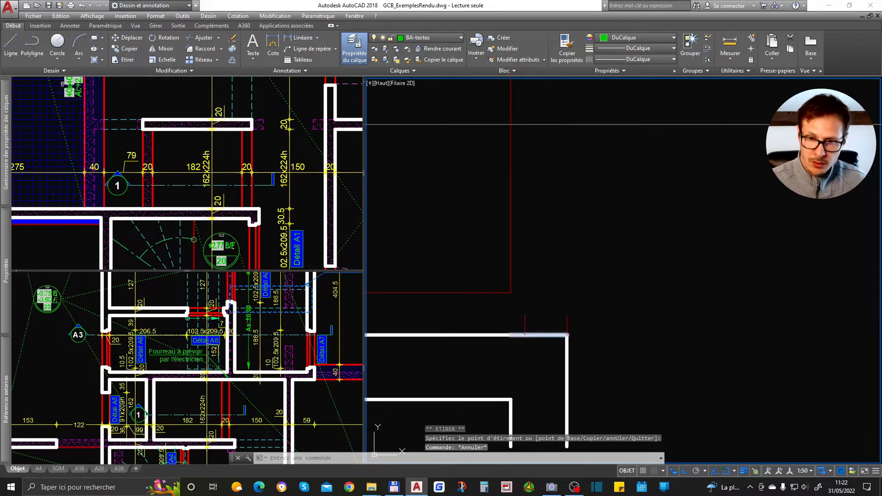
- Draw the stepped sill profile from the outer short line across to its copy, up to floor level and back to the floor line
text(l)
key(Return)
click(567, 316)
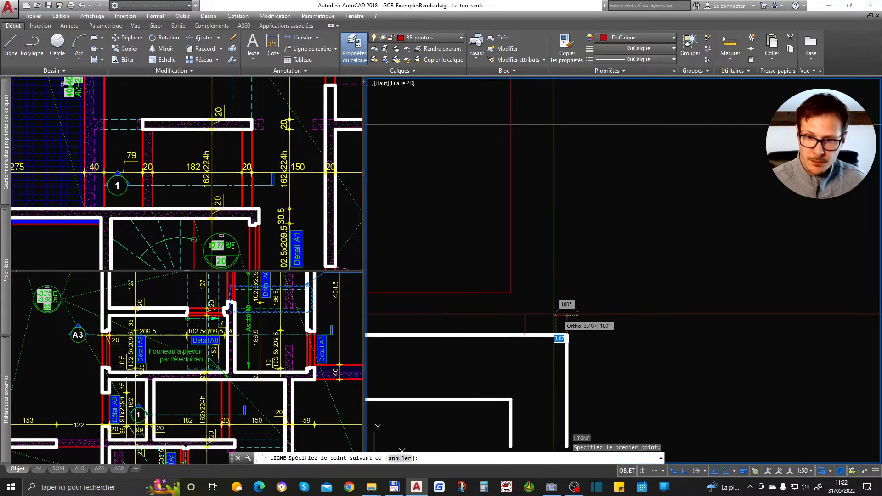
click(524, 315)
click(524, 293)
click(510, 293)
key(Return)
key(Escape)
key(Escape)
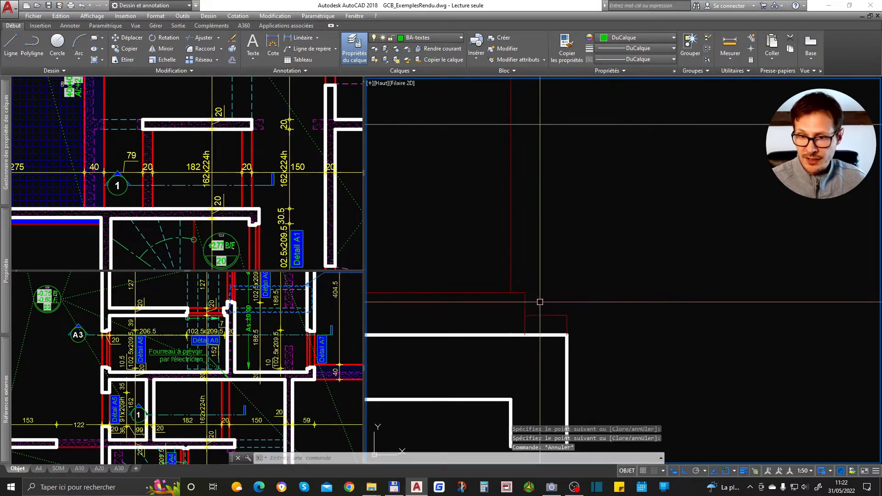
- Delete the copied short vertical line beneath the sill step
click(525, 321)
key(Delete)
scroll(622, 338, down, 5)
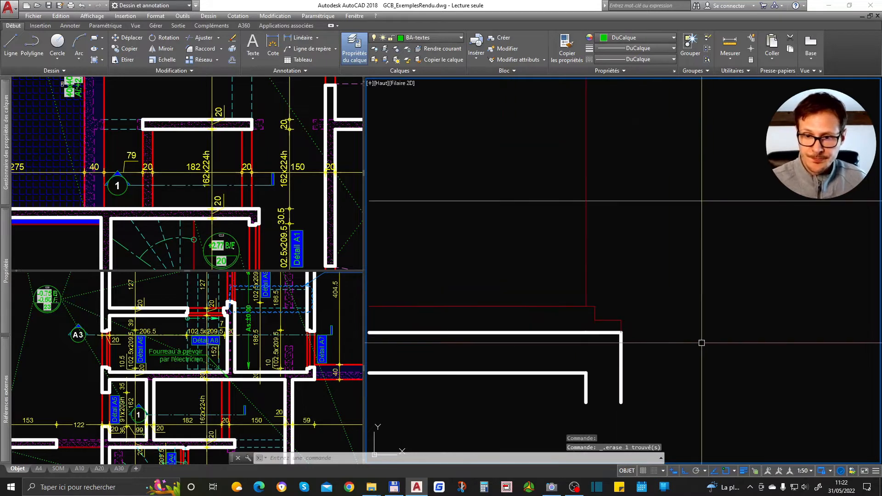
- Stretch the lower end of the left opening's red vertical line down to the slab's top edge
scroll(622, 338, up, 4)
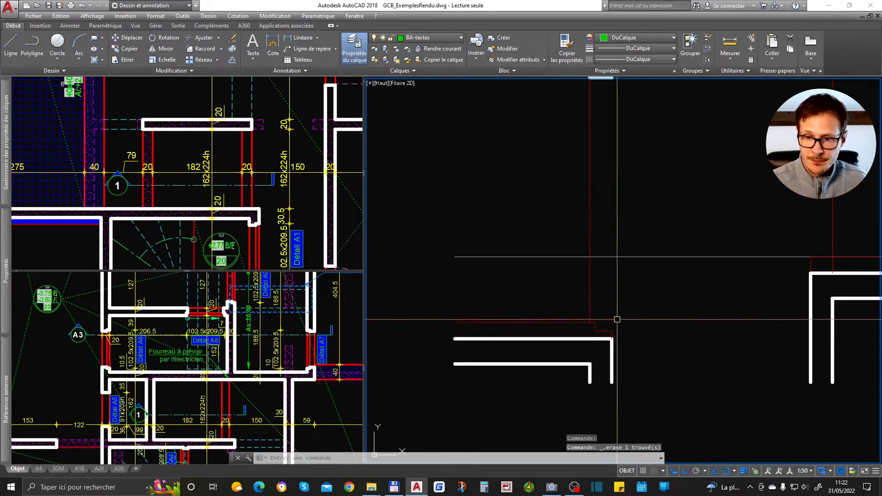
click(590, 316)
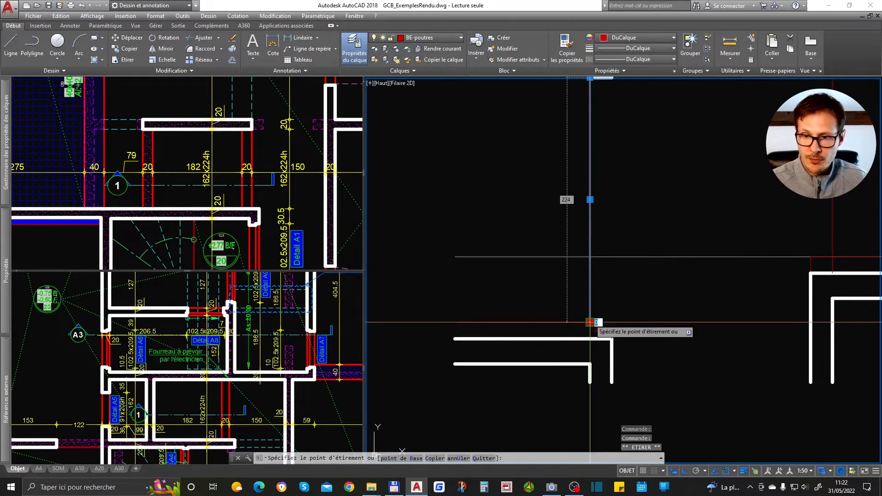
click(589, 320)
scroll(591, 324, up, 2)
key(Escape)
scroll(719, 322, down, 2)
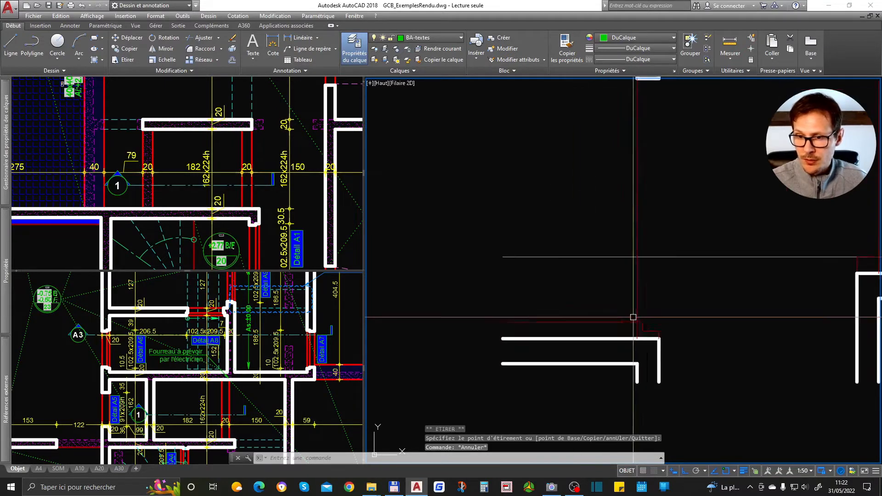
- Move the left floor line and the stepped sill lines to the dashed-line layer BA-pointillés
scroll(657, 325, up, 2)
click(655, 308)
click(629, 335)
click(666, 305)
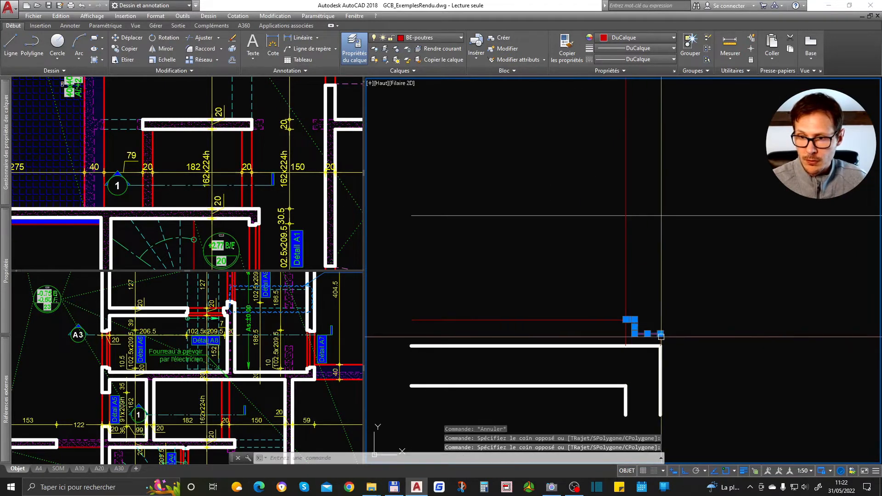
click(563, 333)
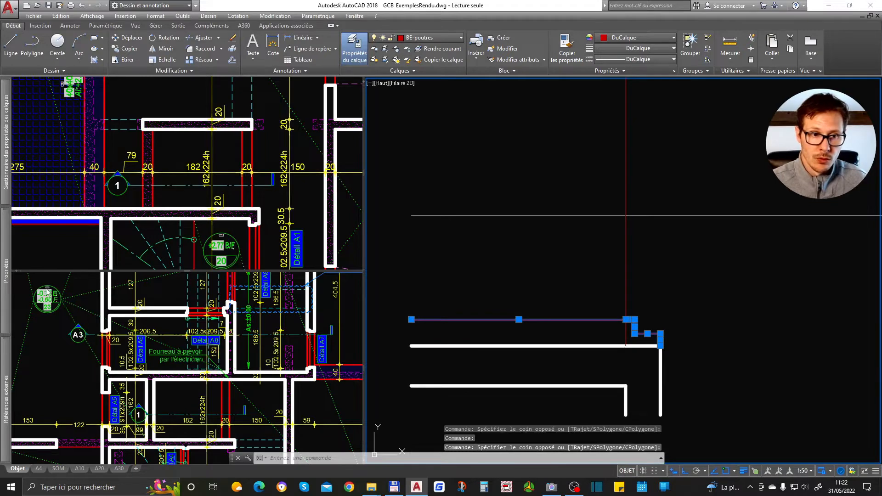
mouse_move(9, 285)
click(181, 121)
click(187, 121)
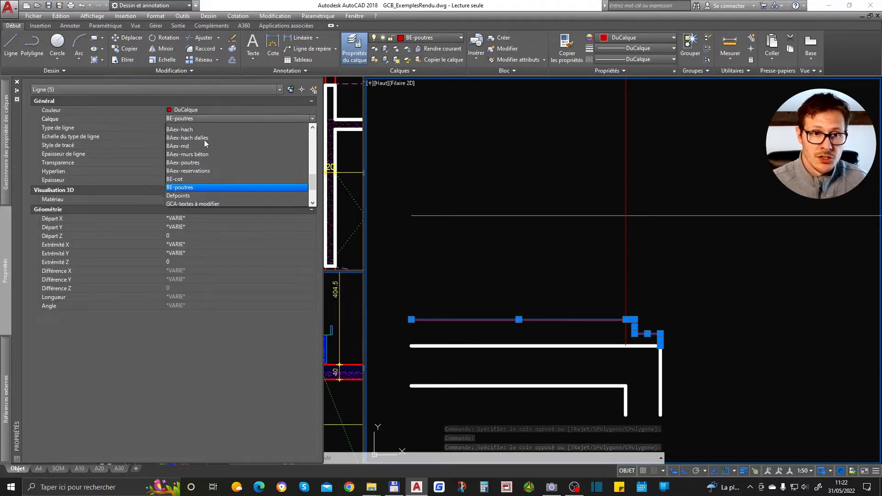
scroll(205, 143, up, 5)
scroll(205, 139, up, 4)
scroll(223, 142, up, 4)
scroll(223, 142, up, 1)
scroll(223, 145, down, 5)
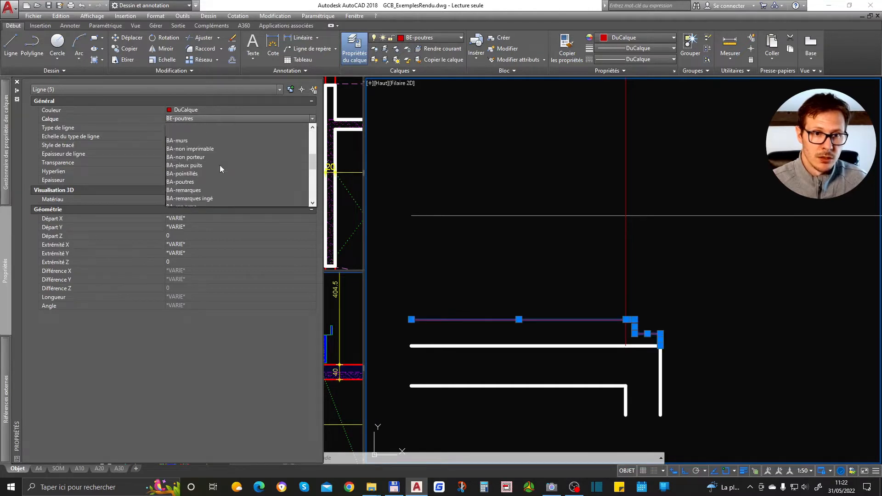
click(208, 153)
key(Escape)
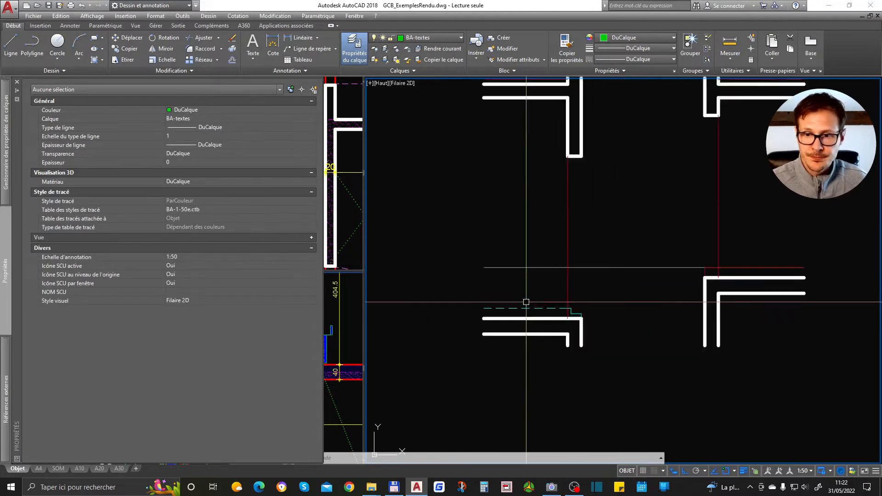
- Match the right floor line, its short sill line and both upper floor lines to the dashed line's properties
scroll(526, 301, down, 3)
scroll(665, 291, up, 2)
scroll(560, 320, down, 2)
key(space)
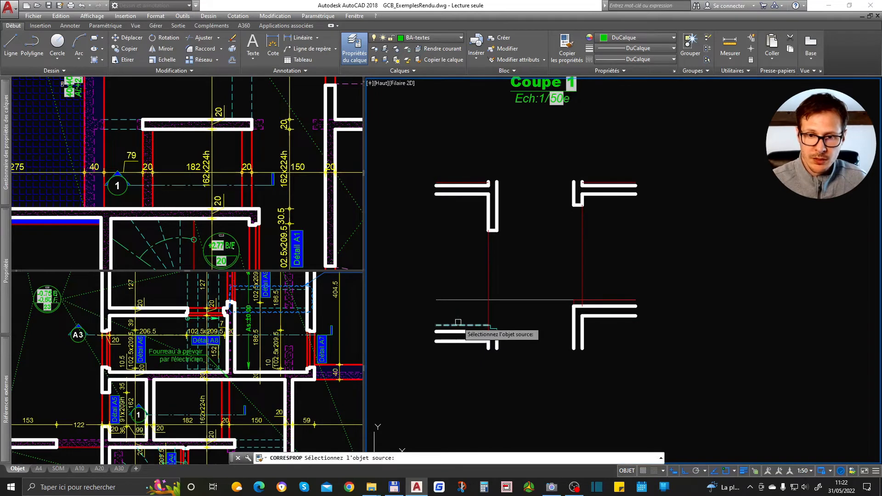
scroll(597, 301, up, 2)
scroll(508, 321, down, 2)
click(487, 326)
scroll(643, 292, up, 2)
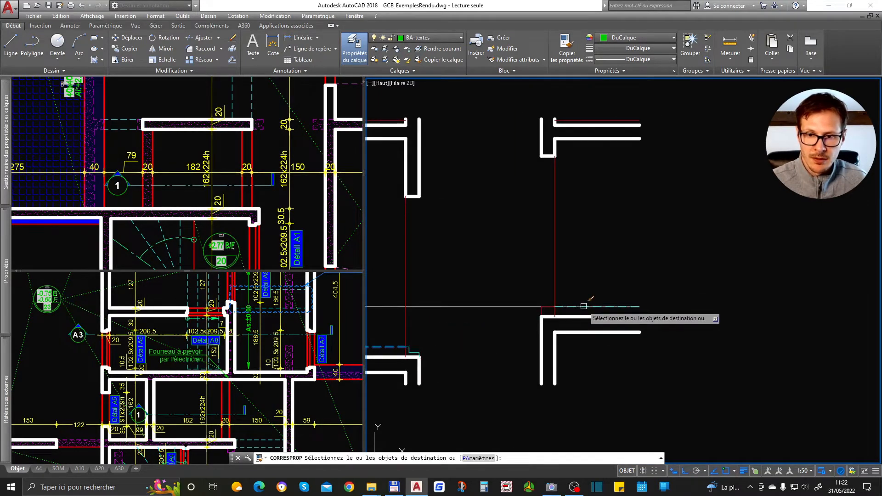
scroll(544, 309, up, 2)
scroll(542, 308, down, 2)
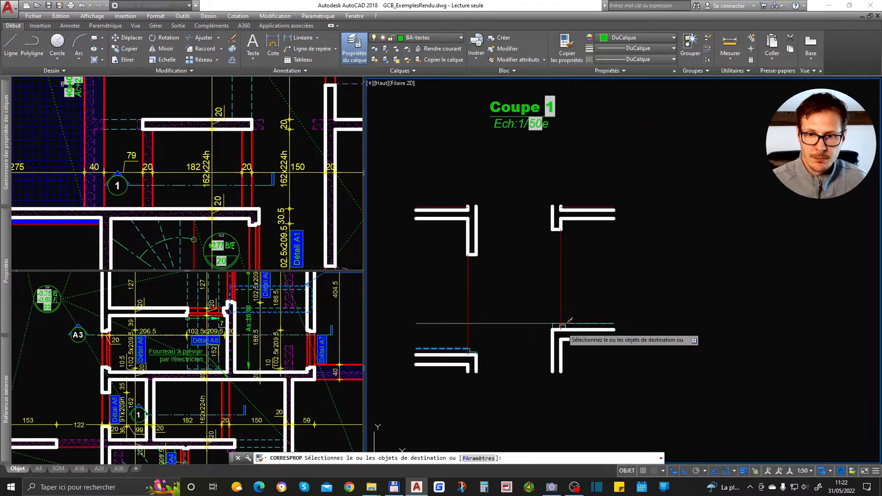
scroll(570, 211, up, 2)
scroll(581, 220, down, 2)
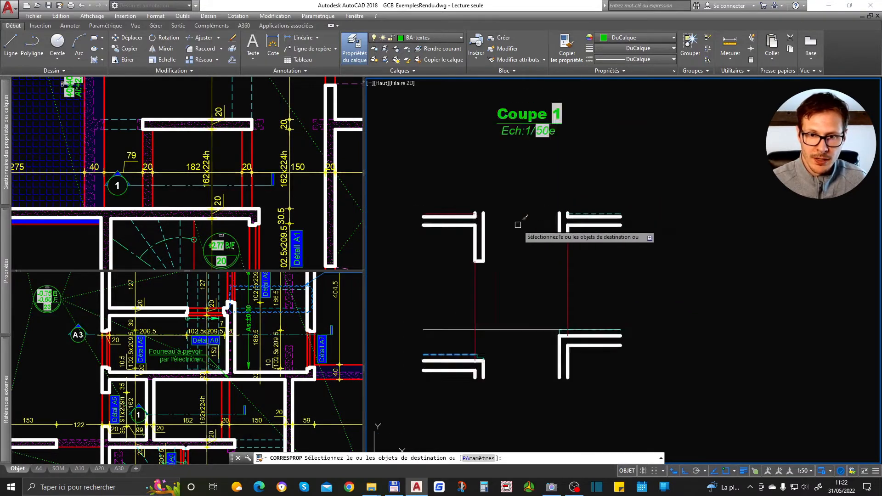
scroll(474, 215, up, 2)
click(467, 207)
scroll(477, 216, down, 3)
key(Escape)
- Move the right sill's short vertical line inward from the slab edge and lower its upper end
scroll(551, 303, up, 3)
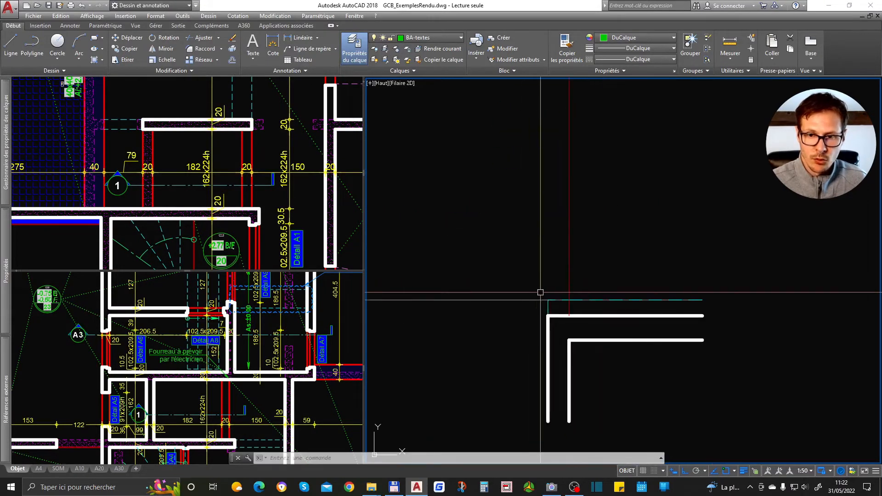
scroll(590, 322, down, 3)
scroll(626, 351, up, 1)
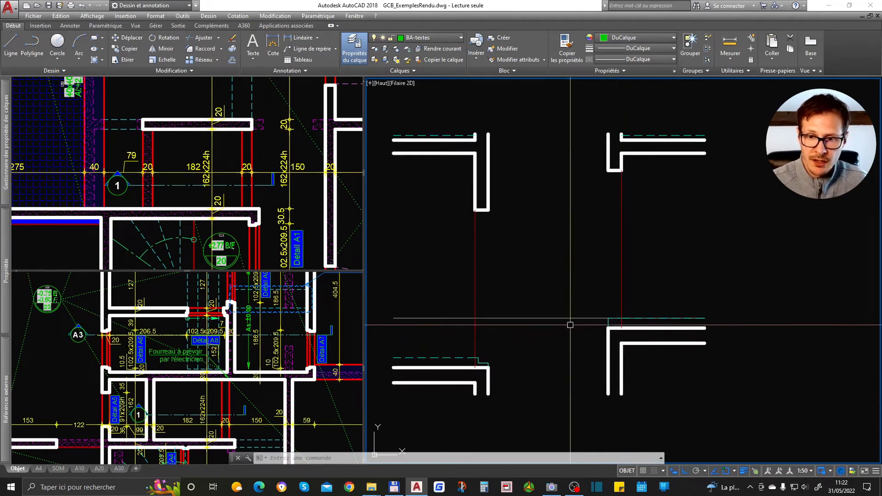
scroll(607, 328, up, 4)
scroll(612, 300, up, 1)
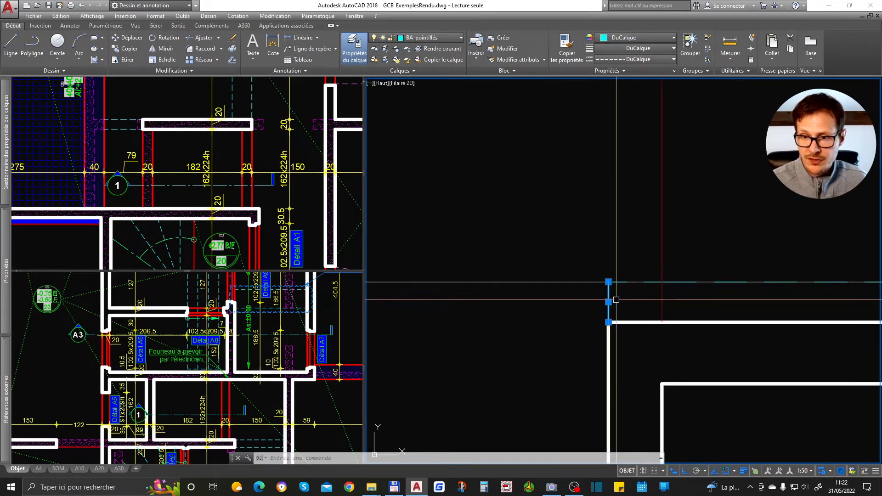
click(611, 301)
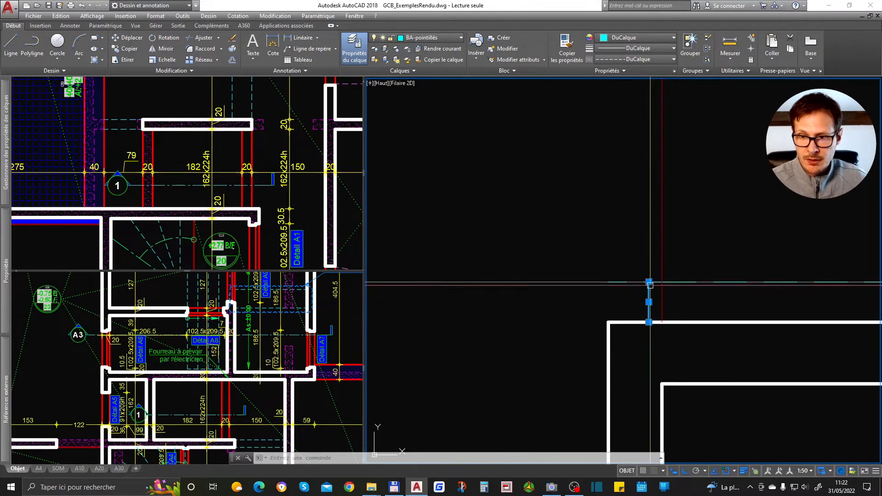
click(649, 301)
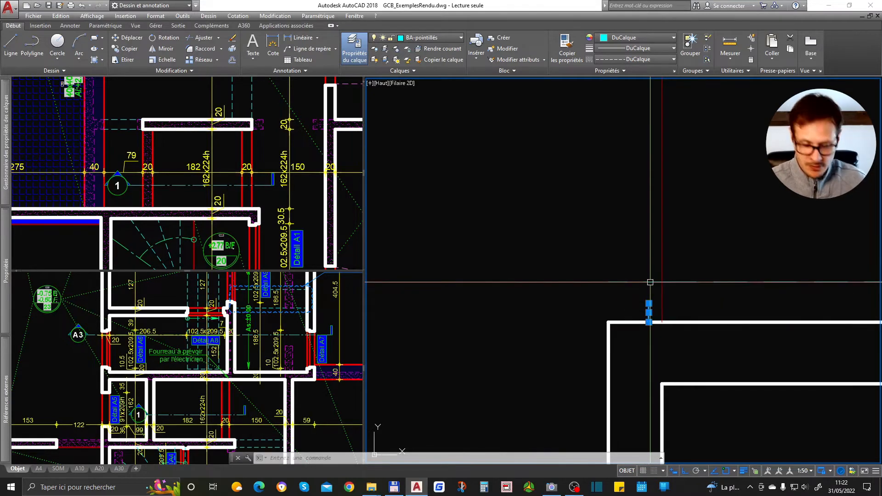
- Draw the right sill's stepped profile from the short line out to the slab corner and up to the floor line
text(l)
key(Return)
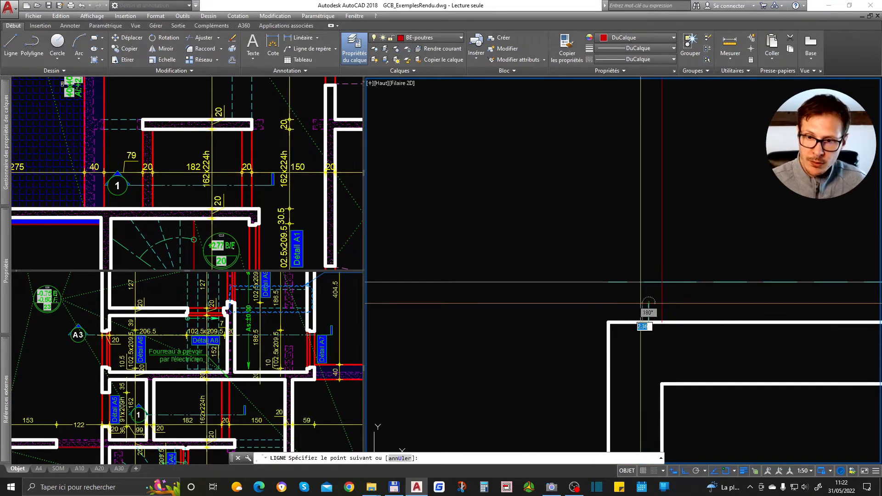
click(608, 321)
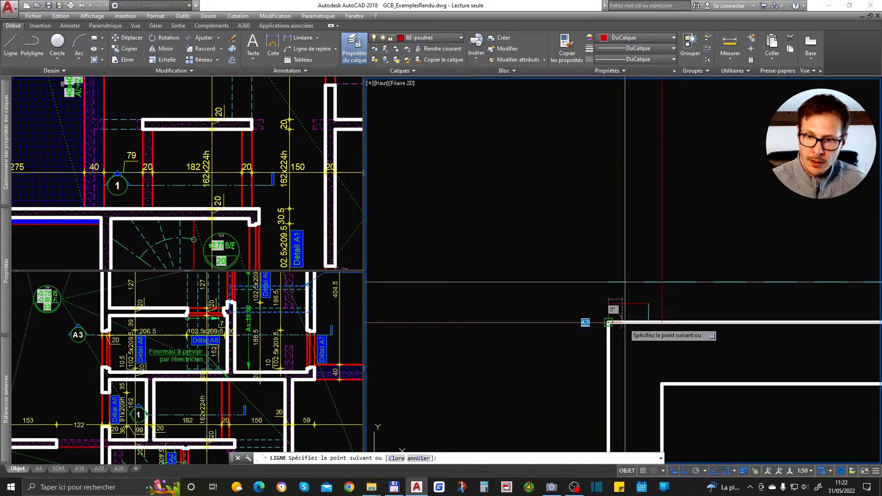
key(Return)
key(Return)
click(647, 282)
key(Return)
- Fillet the right floor line with the sill's upper riser and remove the leftover short vertical line below
text(ra)
key(Return)
click(648, 289)
click(652, 283)
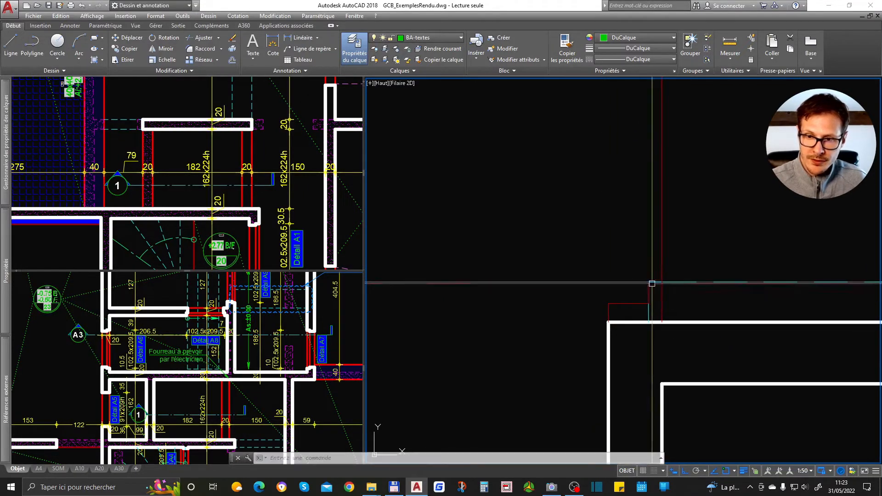
- Match the right sill's stepped lines to the properties of the dashed floor line
text(cr)
key(Return)
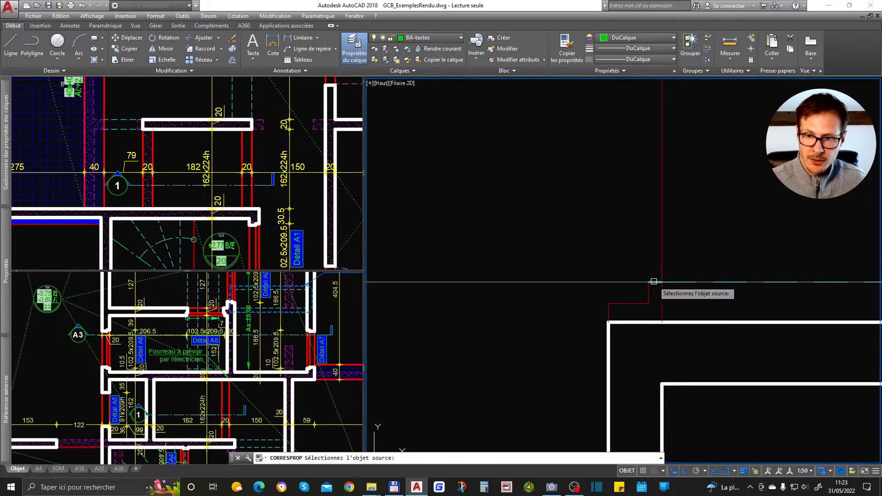
click(610, 309)
key(Return)
scroll(516, 333, down, 3)
middle_drag(587, 376, 726, 354)
scroll(707, 334, up, 1)
scroll(675, 280, up, 4)
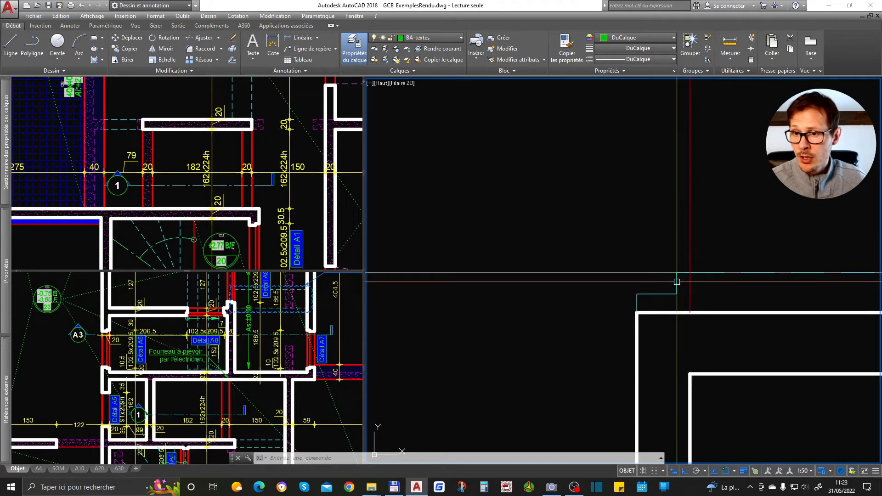
- Check the height of the right sill's upper riser with a temporary dimension
text(cot)
key(Return)
key(Escape)
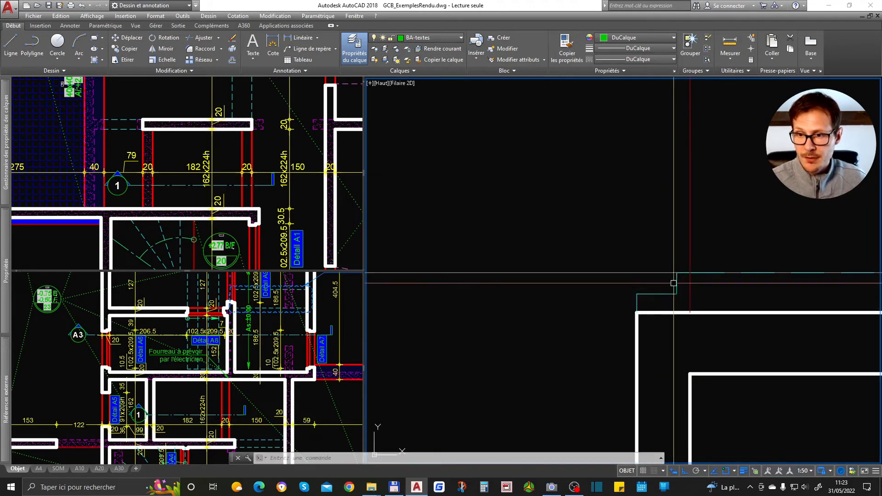
key(Return)
click(676, 284)
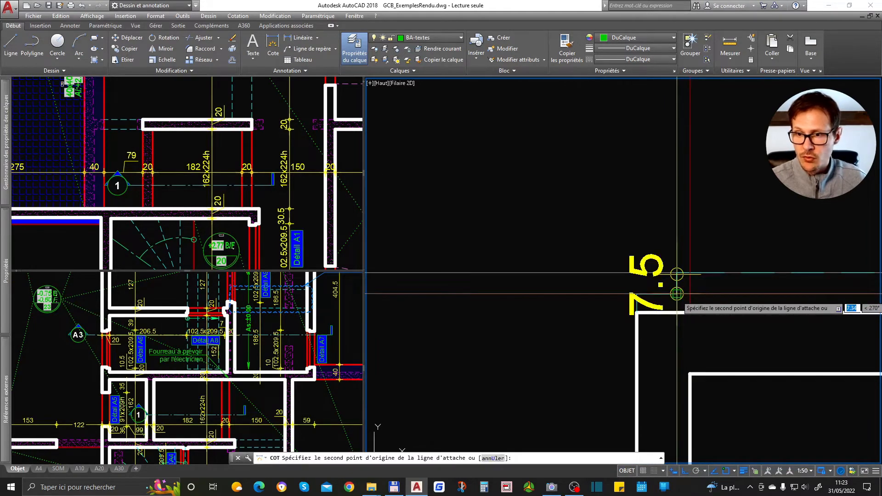
key(Escape)
scroll(665, 310, down, 5)
- Check the height of the left sill's upper riser with a temporary dimension
scroll(533, 341, up, 8)
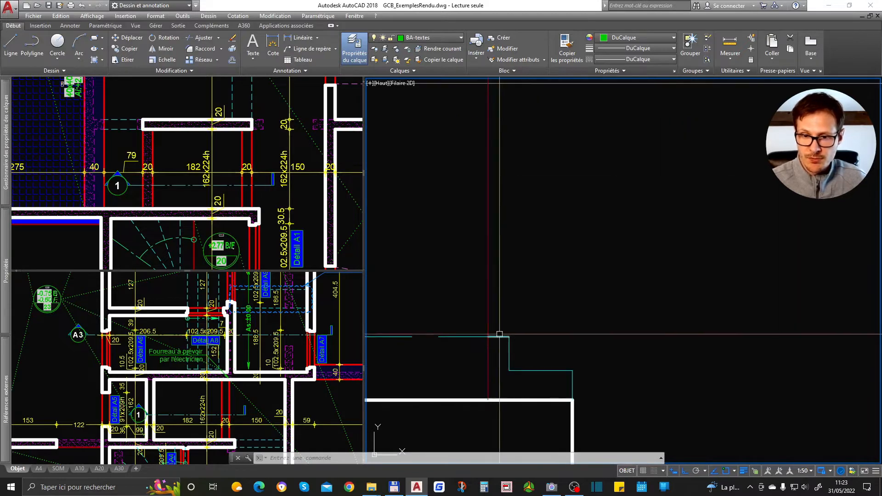
key(Return)
click(509, 337)
click(509, 364)
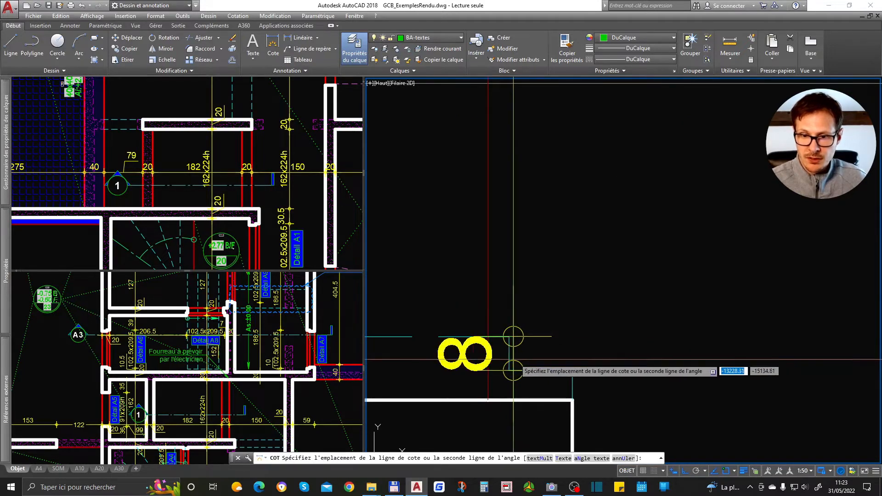
scroll(584, 326, up, 3)
scroll(583, 326, down, 3)
key(Escape)
- Stretch the left sill's lower tread upward by 1
scroll(580, 353, up, 2)
text(et)
click(636, 308)
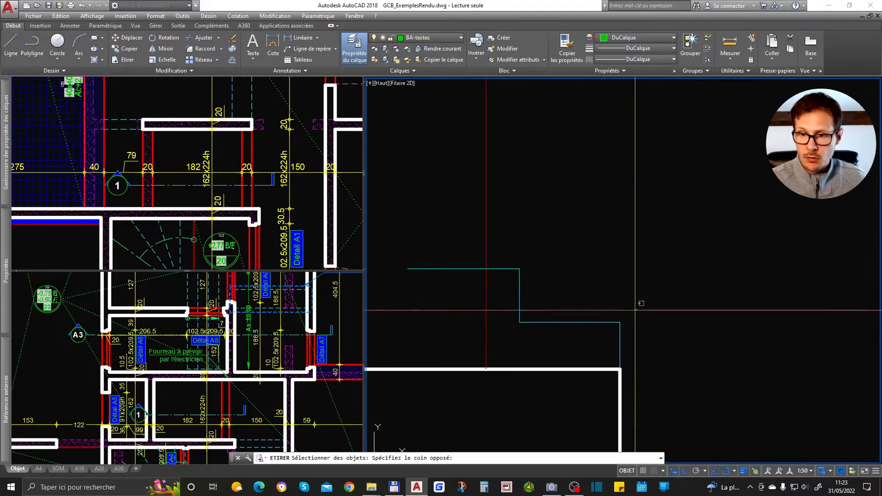
click(512, 339)
key(Return)
click(557, 304)
text(1)
key(Return)
scroll(544, 306, down, 7)
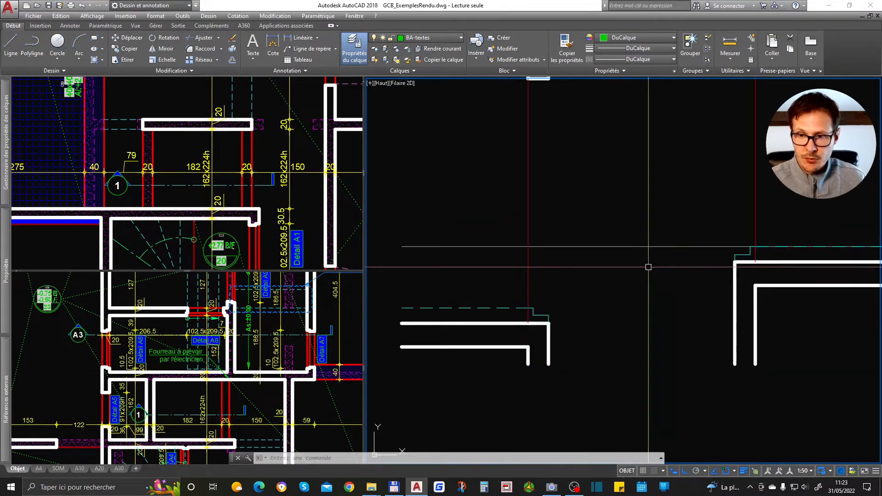
- Stretch the right sill's lower tread upward, like the one on the left sill
scroll(747, 251, up, 5)
click(769, 234)
key(Escape)
scroll(780, 245, up, 5)
key(space)
click(759, 255)
click(556, 299)
key(Return)
click(541, 314)
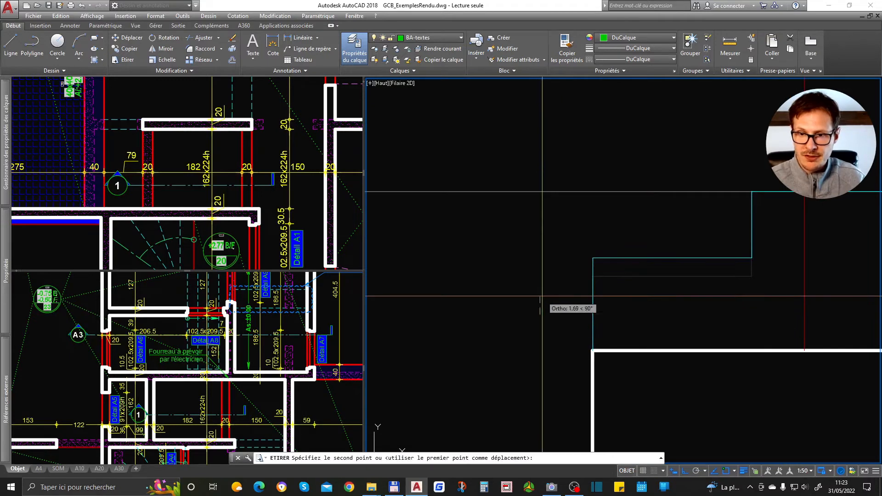
scroll(609, 300, down, 3)
scroll(630, 282, down, 5)
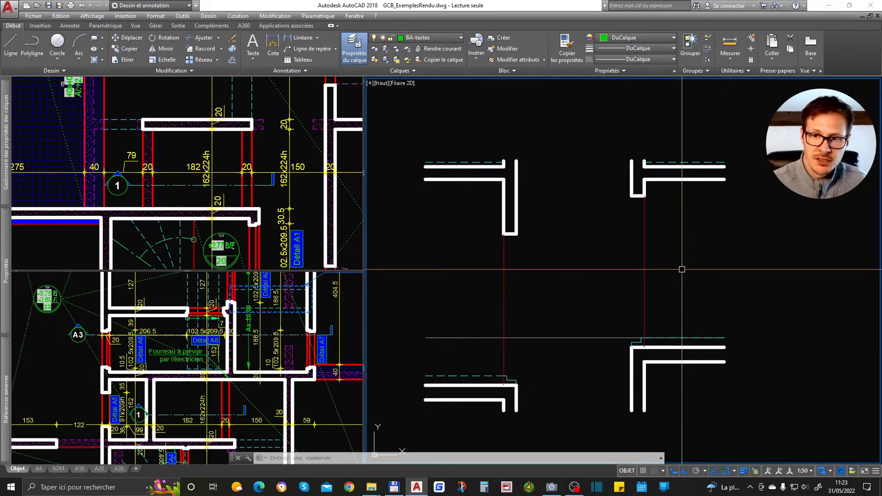
- Try to save the drawing under its current name
key(ctrl+s)
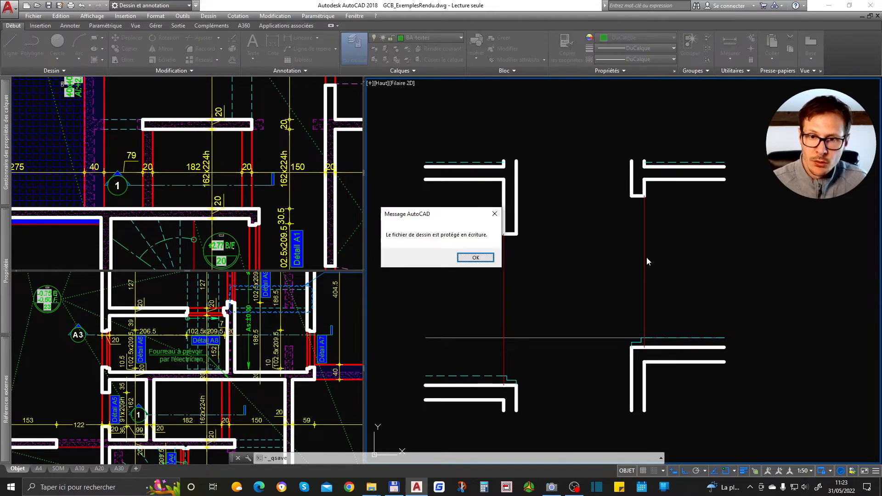
key(Return)
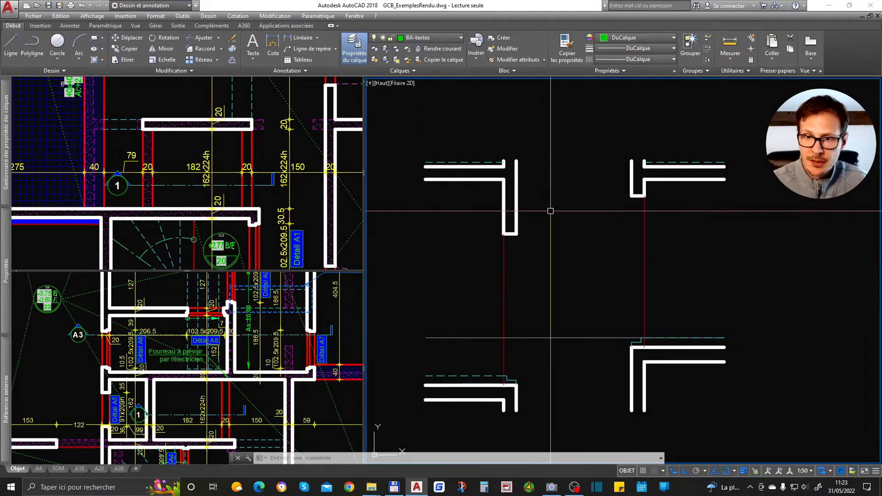
- Compare the new opening section with the existing shaft section and the plan around section marker 1
middle_drag(570, 243, 604, 232)
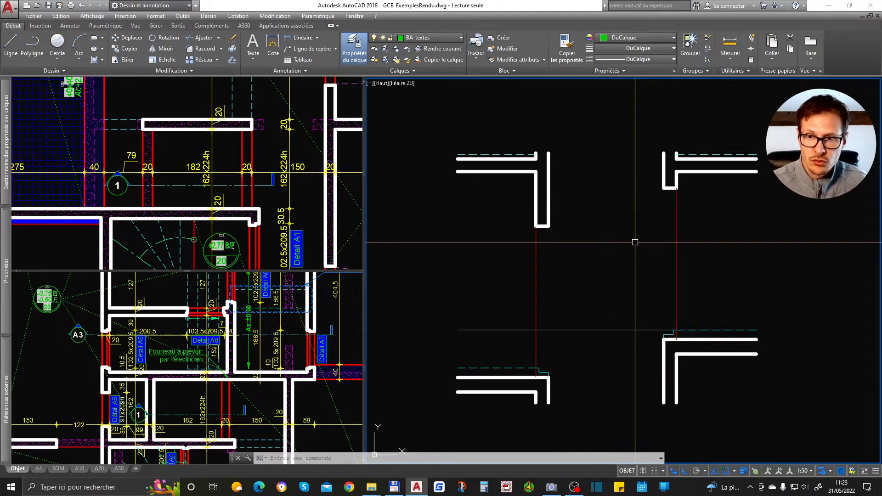
middle_drag(679, 254, 670, 262)
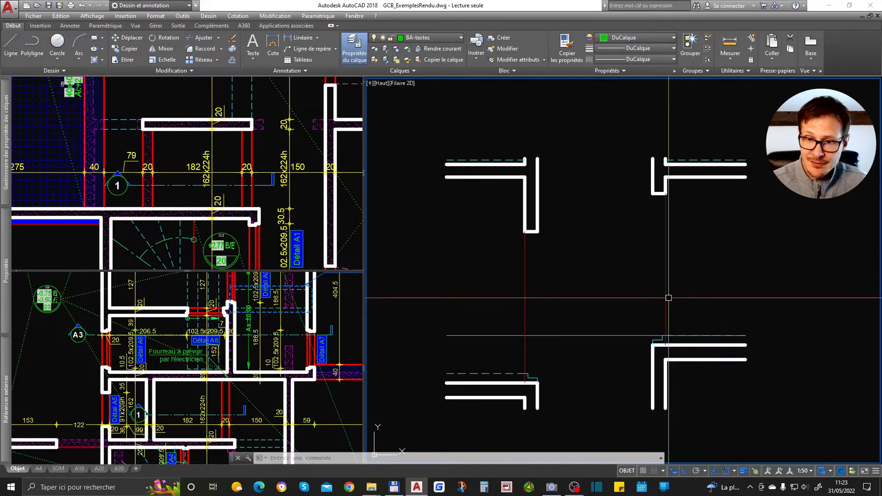
scroll(666, 298, down, 3)
scroll(430, 251, up, 3)
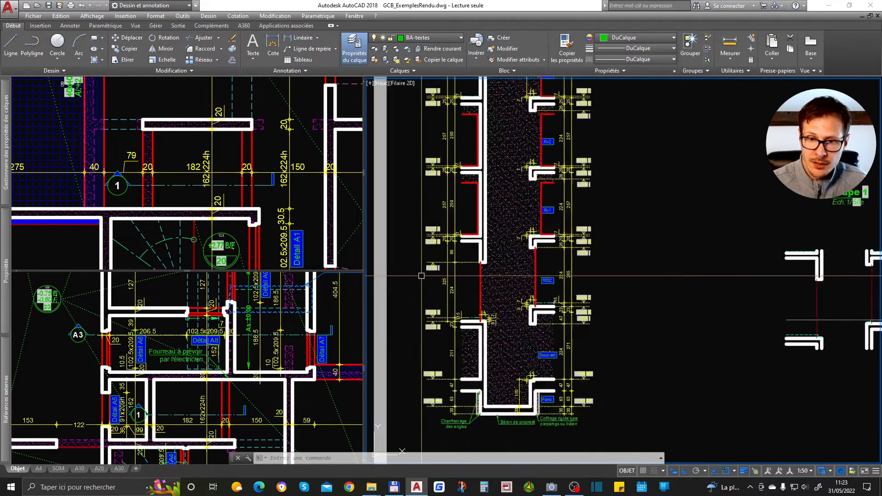
scroll(597, 317, up, 6)
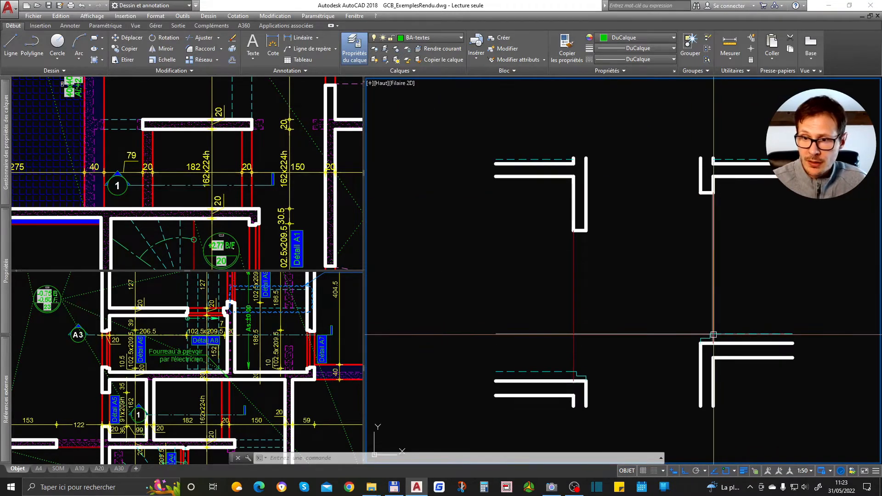
click(240, 146)
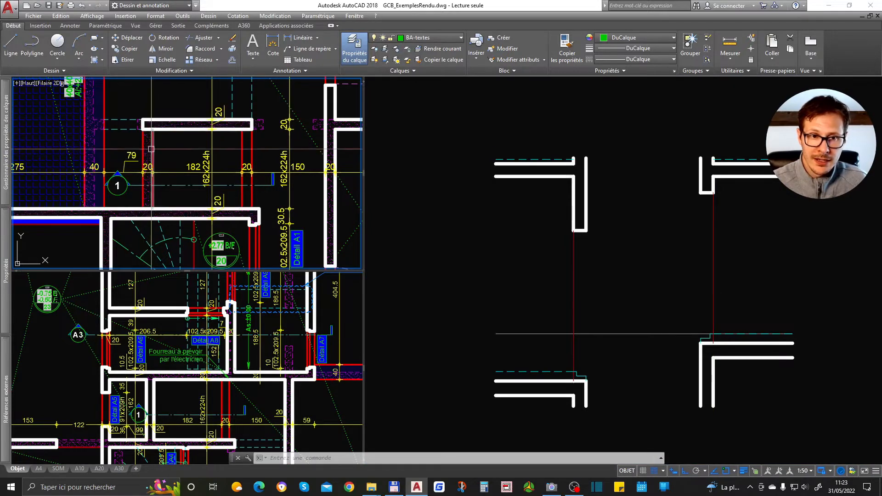
click(633, 239)
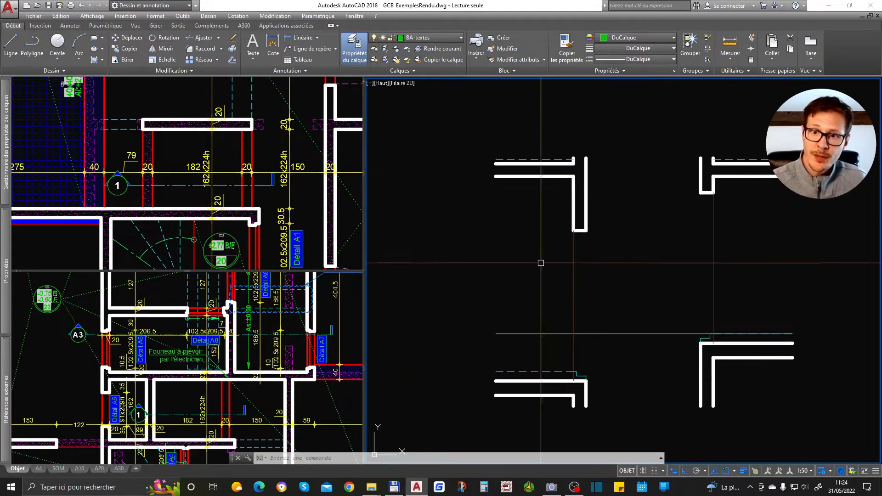
click(619, 292)
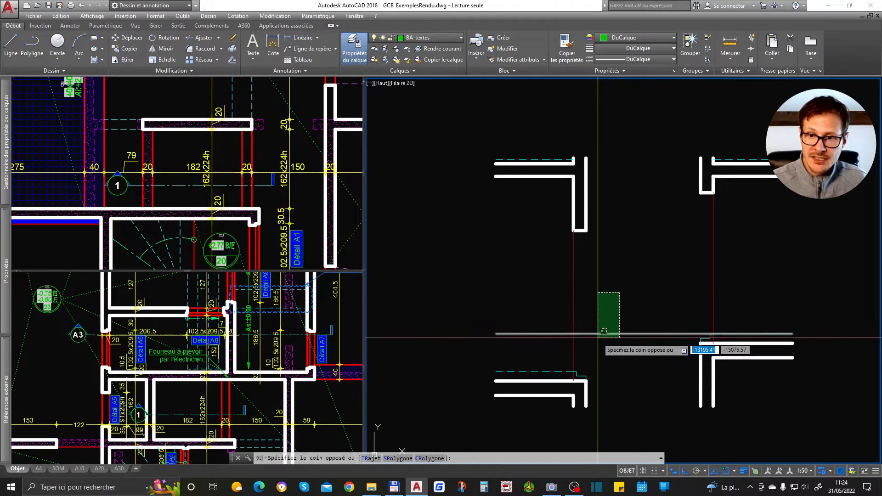
click(604, 331)
key(Escape)
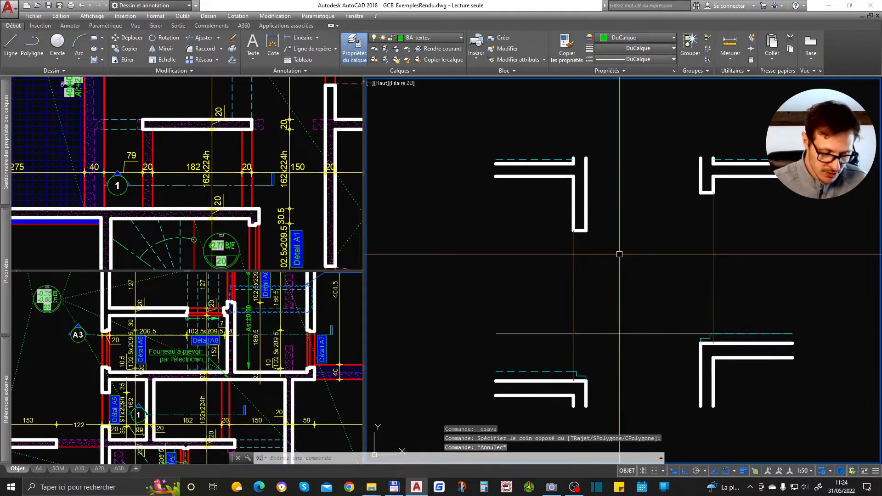
- Copy the small ±0.00 F level marker from the symbol legend to the finished floor line at the right opening's lower slab end
scroll(638, 284, down, 10)
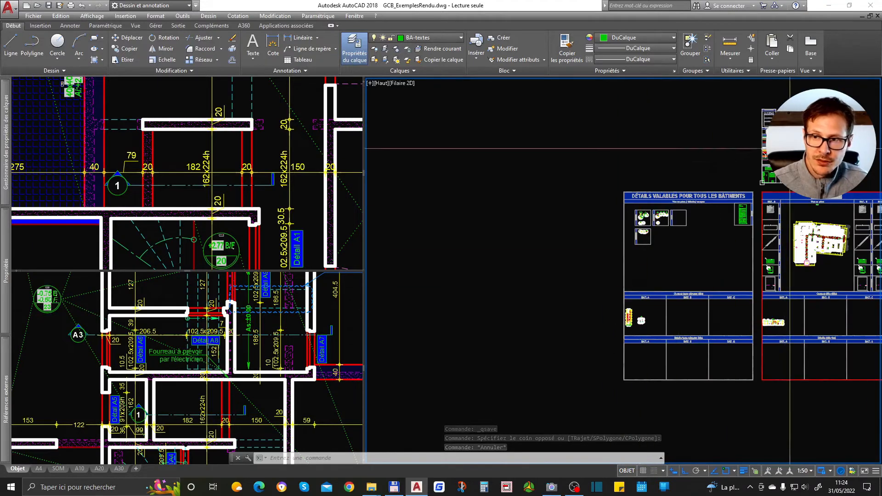
scroll(631, 389, up, 5)
scroll(632, 390, up, 4)
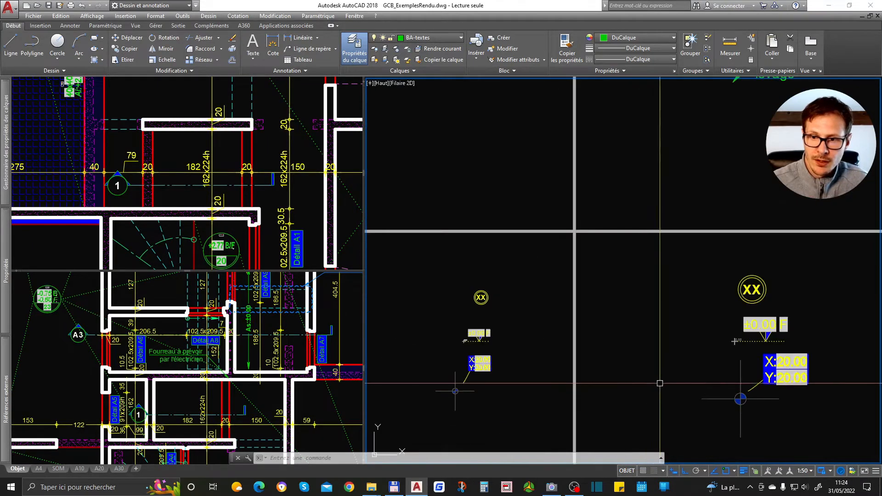
click(478, 339)
scroll(478, 340, up, 3)
text(c)
key(space)
click(478, 333)
scroll(588, 297, down, 8)
scroll(547, 296, up, 6)
scroll(720, 261, up, 5)
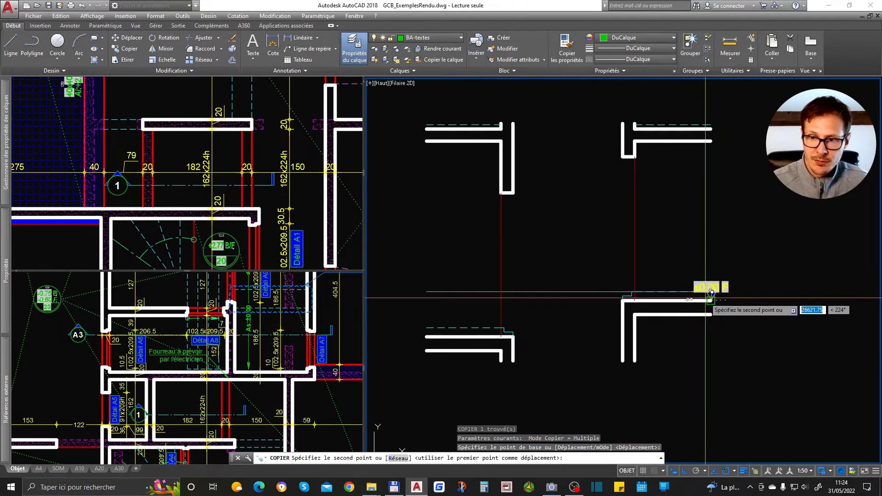
click(710, 293)
key(space)
- Move the copied level marker along the finished floor line so its reference cross sits at the lower right slab's end
scroll(718, 288, up, 3)
click(714, 286)
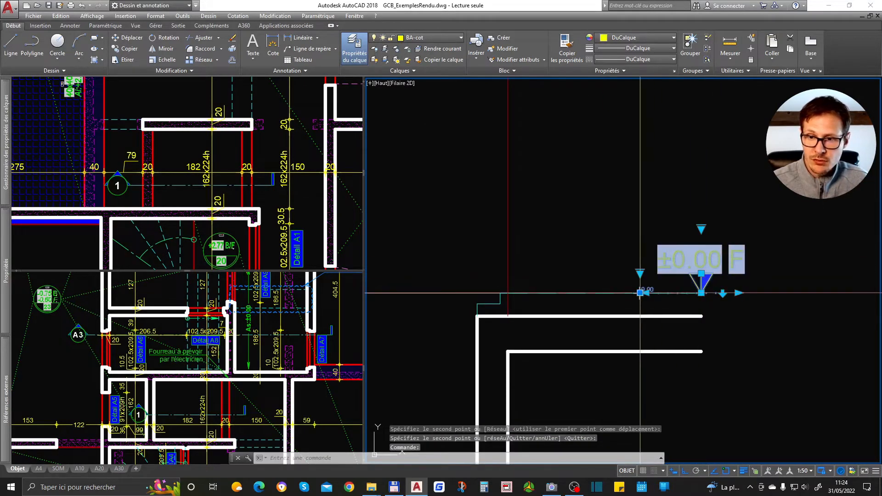
scroll(640, 292, up, 5)
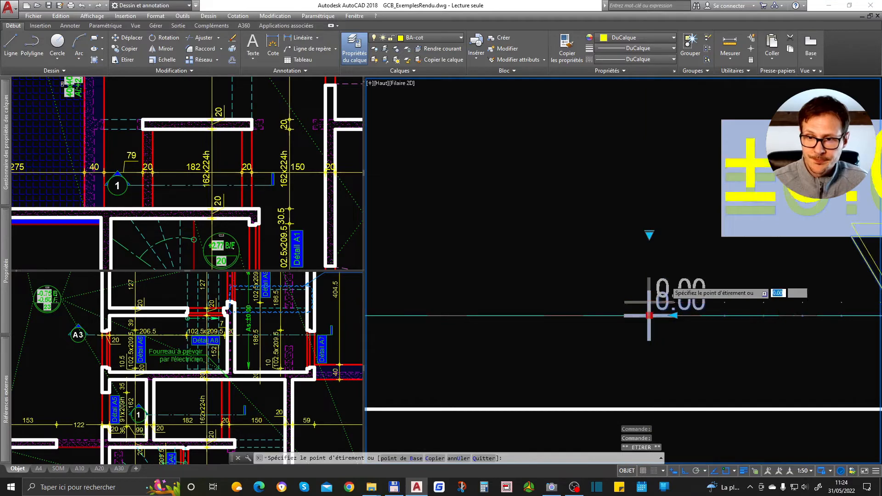
scroll(649, 315, down, 4)
click(699, 231)
scroll(707, 236, down, 2)
scroll(725, 232, up, 4)
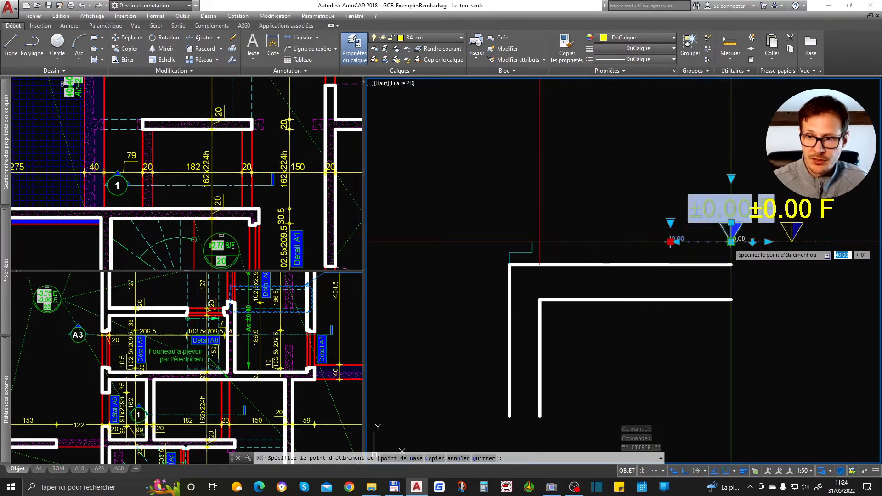
click(730, 241)
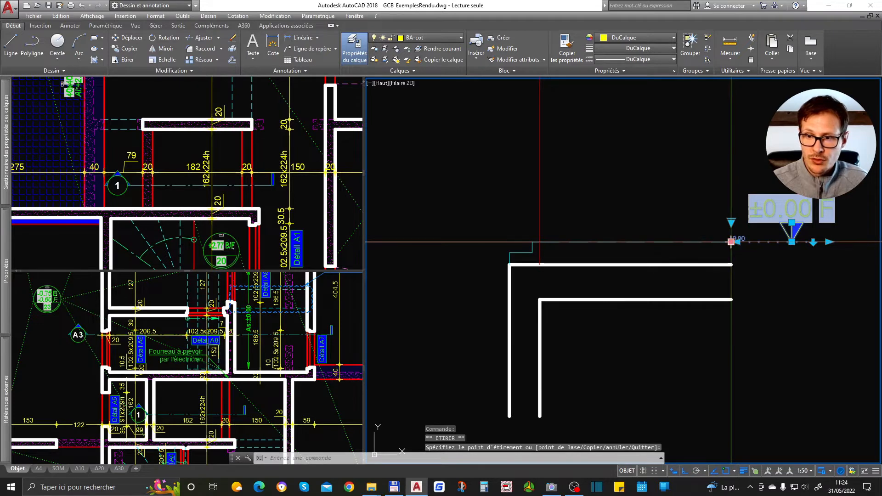
scroll(731, 241, down, 3)
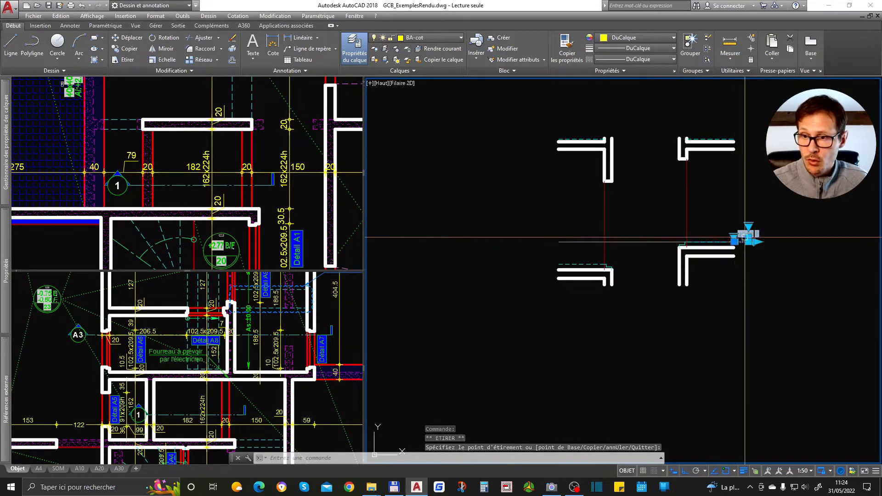
- Examine the level marker's block properties, especially its REF attribute and custom altitude and length parameters
scroll(734, 241, up, 4)
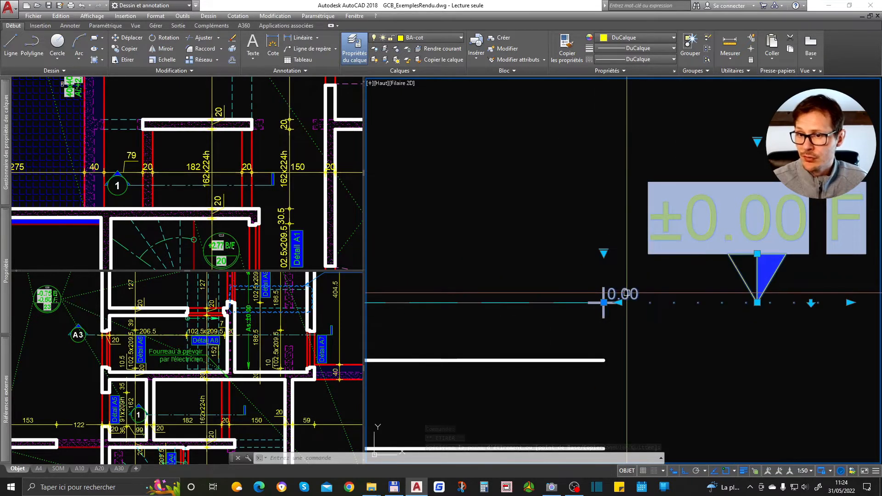
mouse_move(10, 269)
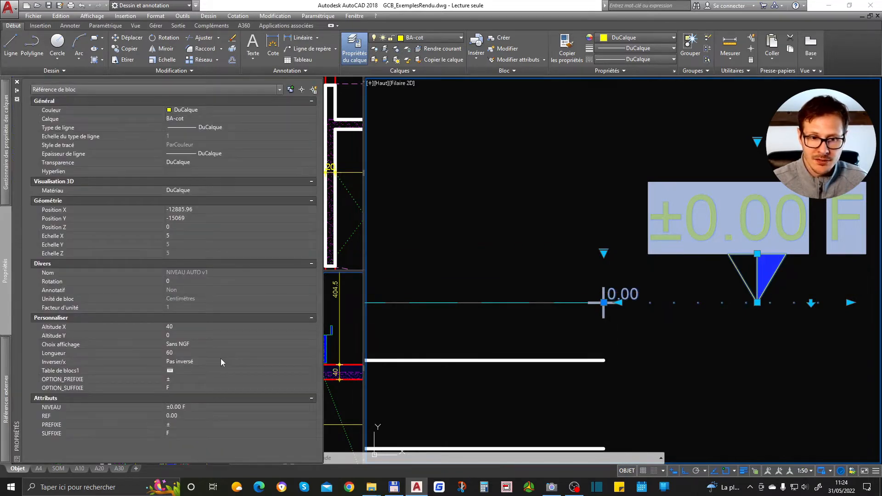
click(76, 417)
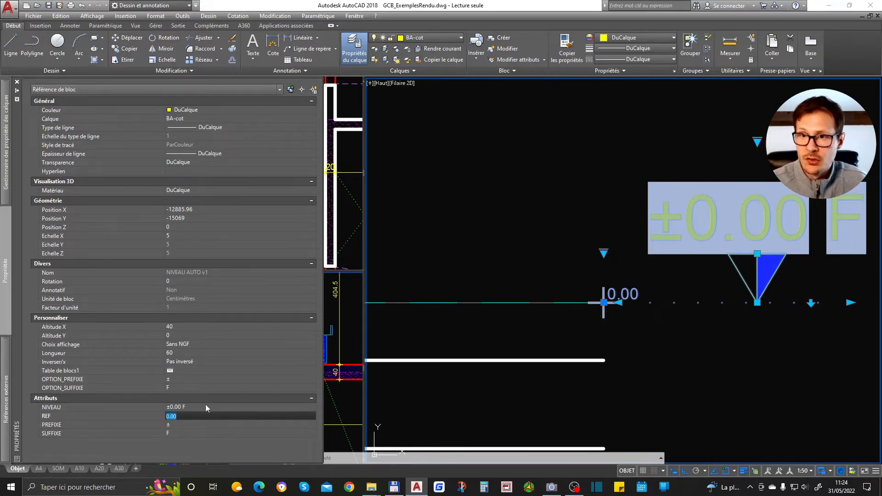
scroll(742, 287, down, 5)
key(ctrl+1)
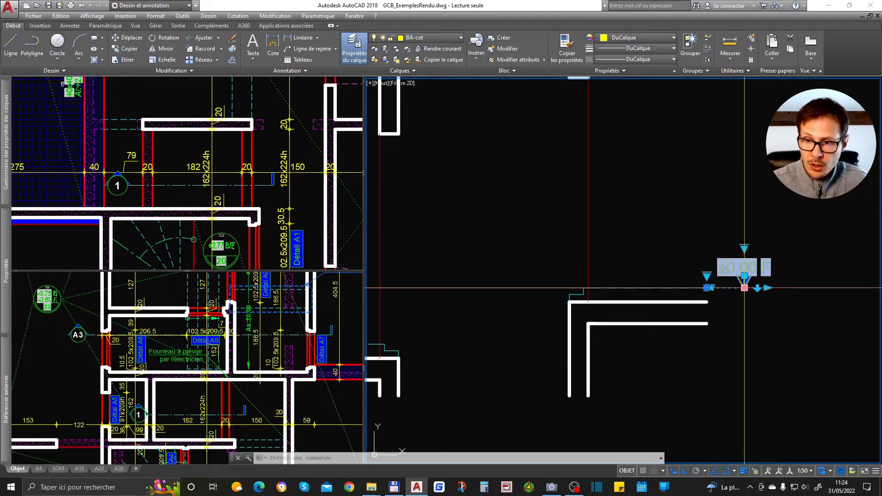
scroll(673, 287, down, 3)
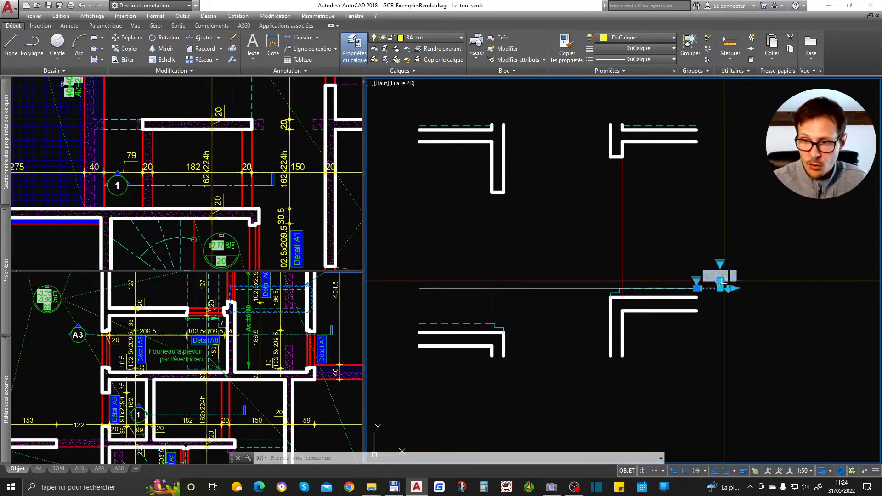
scroll(719, 288, up, 3)
key(Escape)
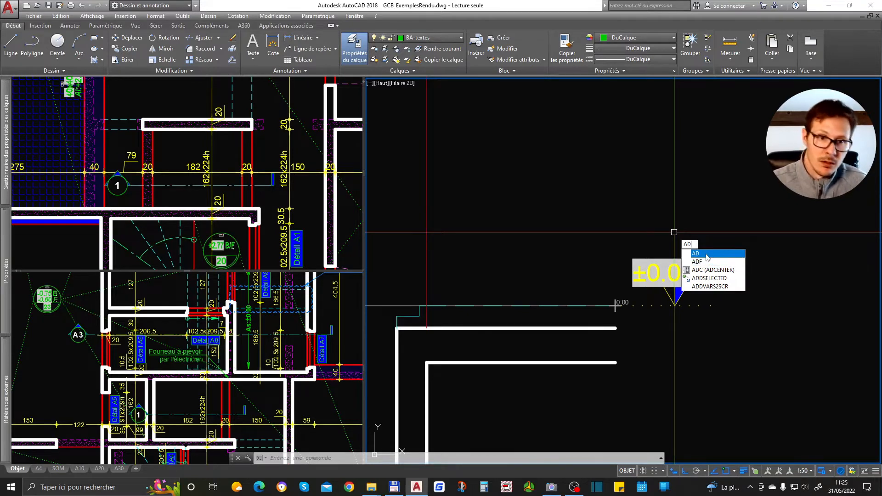
- Try the AD command on the ±0.00 F level marker by placing two copies at free points above it
key(Return)
click(661, 275)
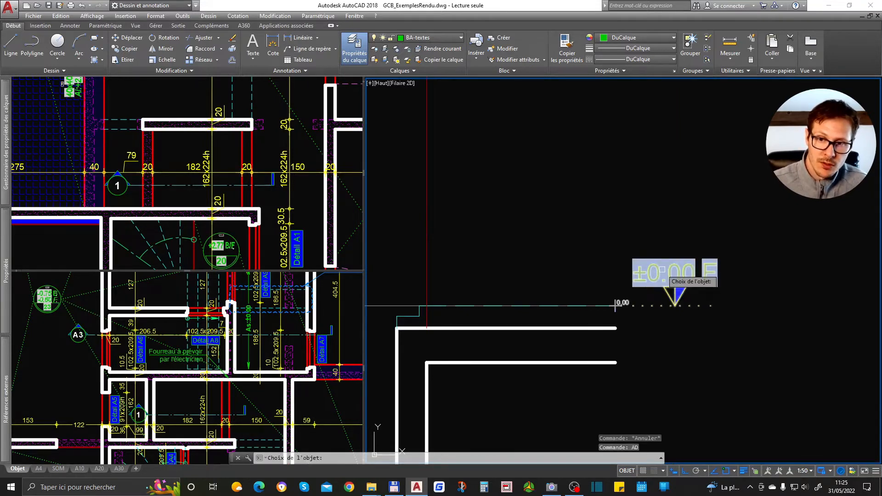
scroll(663, 285, down, 3)
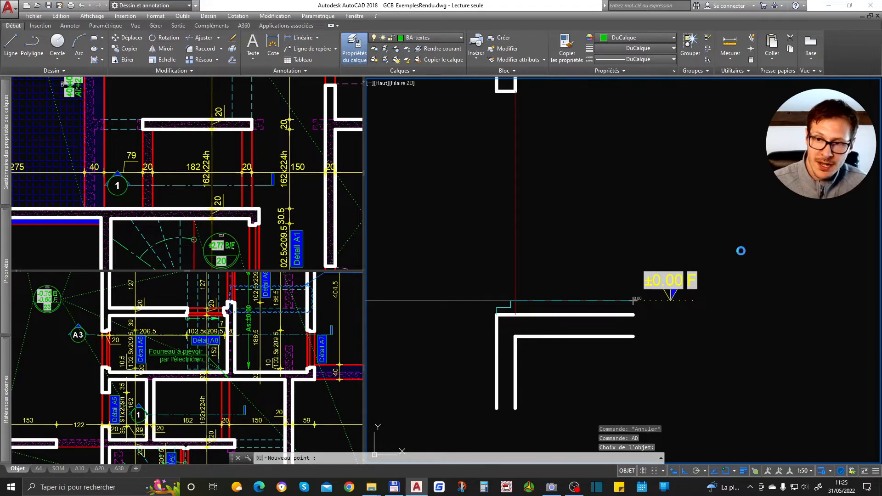
click(675, 224)
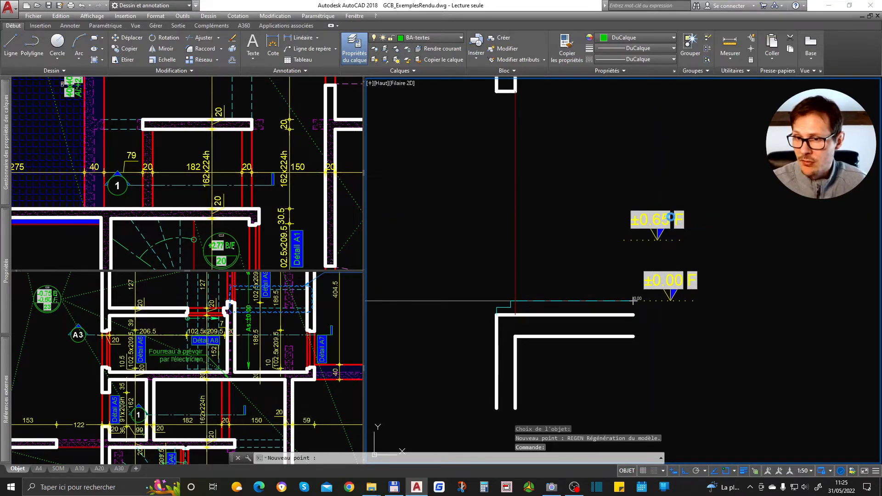
key(Escape)
key(Escape)
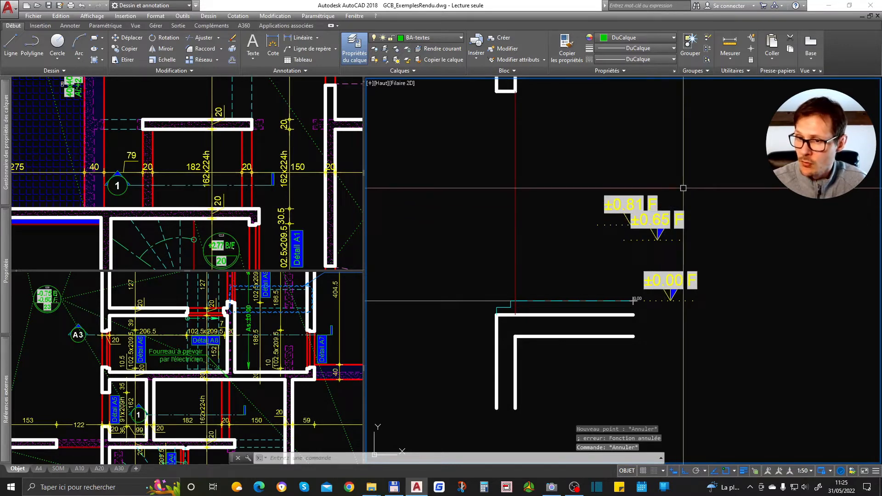
- Erase the two trial level markers above the ±0.00 F marker
click(683, 187)
click(625, 232)
key(Delete)
- Use ADF to copy the ±0.00 F level marker to the upper right slab's top and underside ends and the lintel's underside corner
click(671, 289)
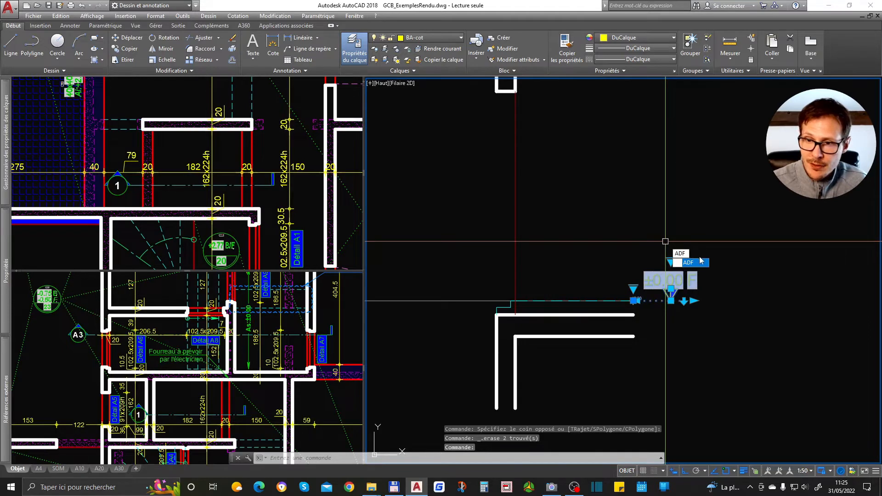
key(Return)
scroll(662, 274, down, 2)
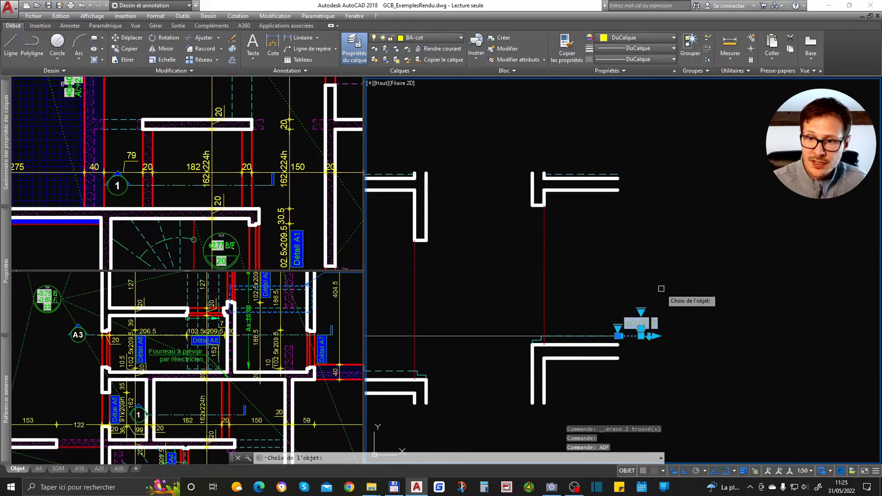
click(647, 325)
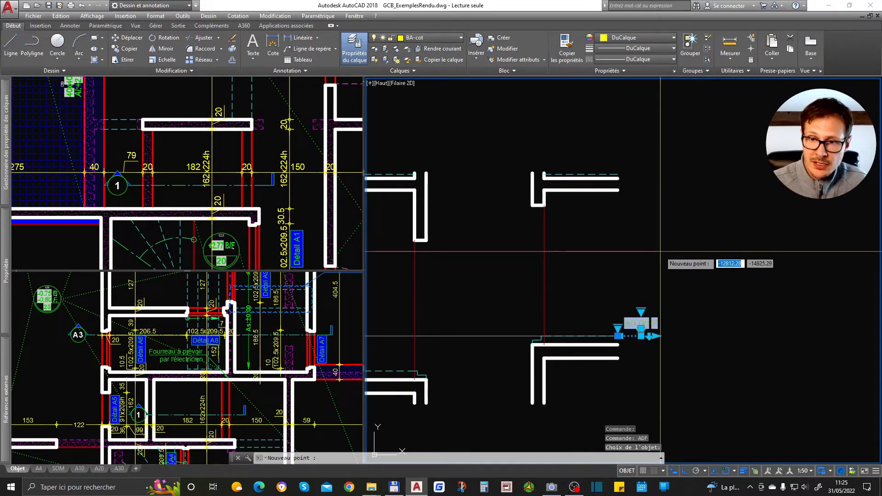
click(618, 178)
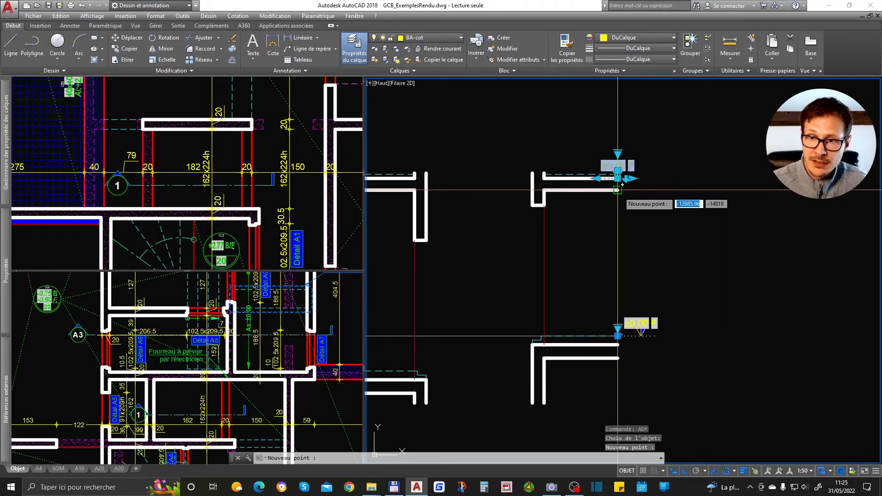
scroll(621, 161, up, 2)
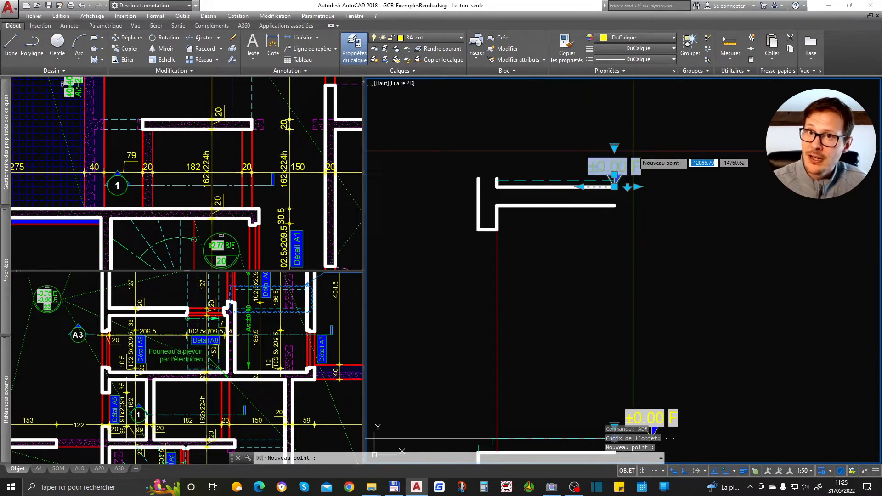
click(497, 229)
key(Escape)
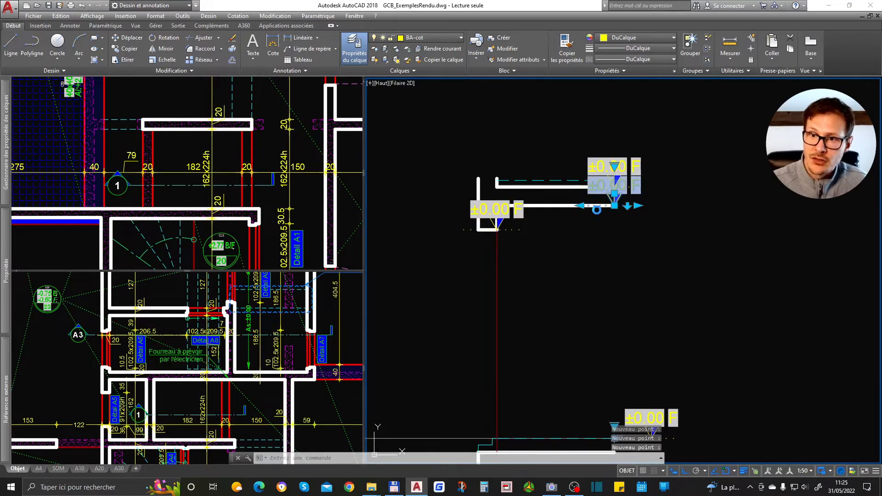
key(Escape)
- Flip the lintel's level marker below its line and move it so the dotted line starts at the lintel's lower corner
scroll(496, 214, up, 2)
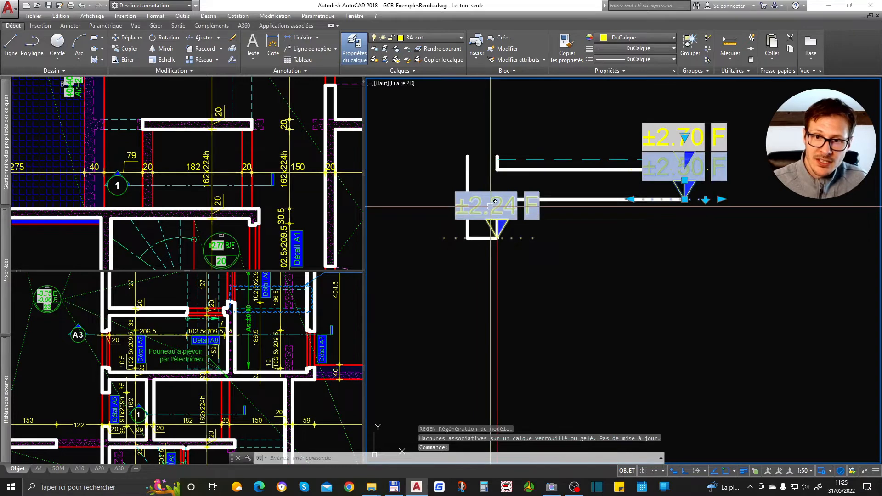
click(503, 226)
click(518, 238)
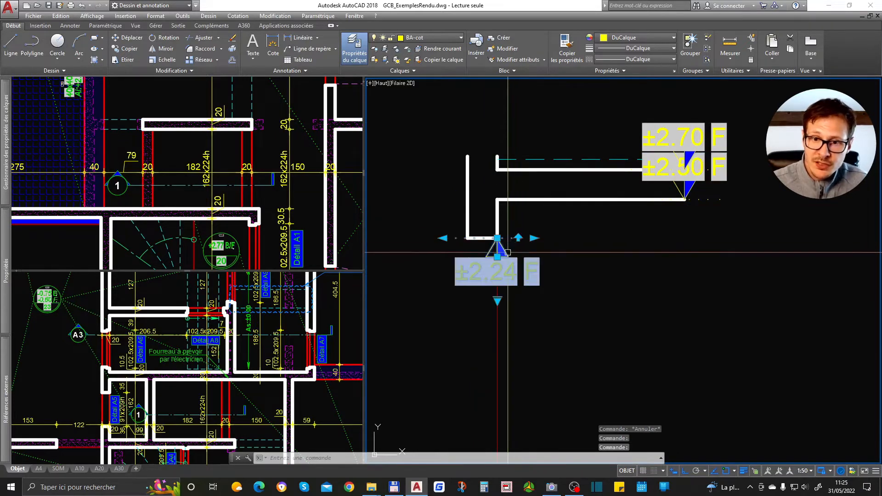
click(498, 238)
key(Escape)
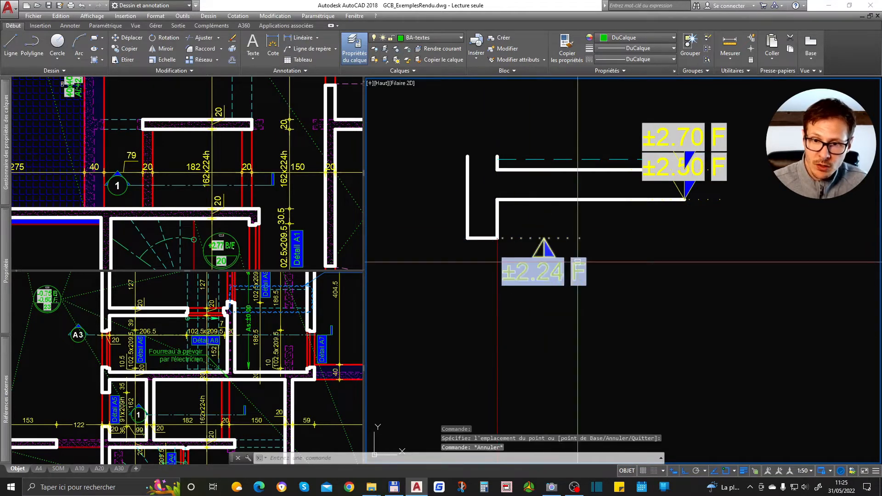
scroll(572, 196, down, 3)
scroll(543, 217, up, 2)
text(cot)
key(Return)
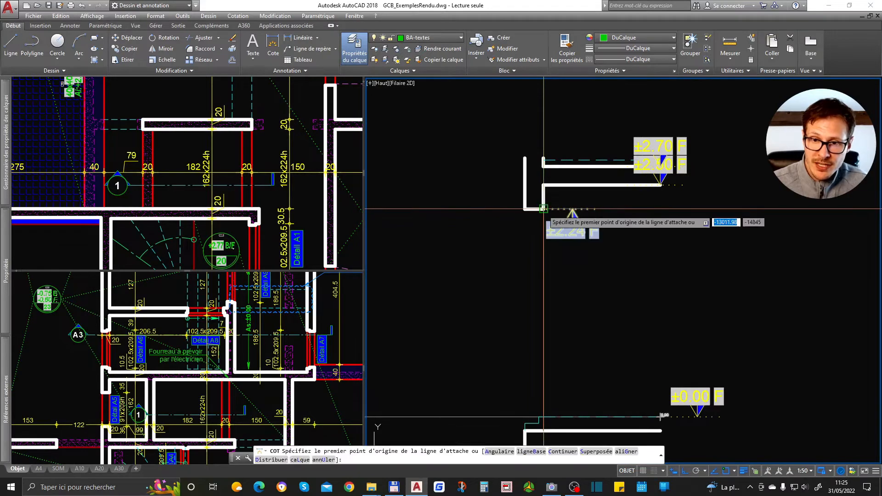
click(543, 210)
key(Escape)
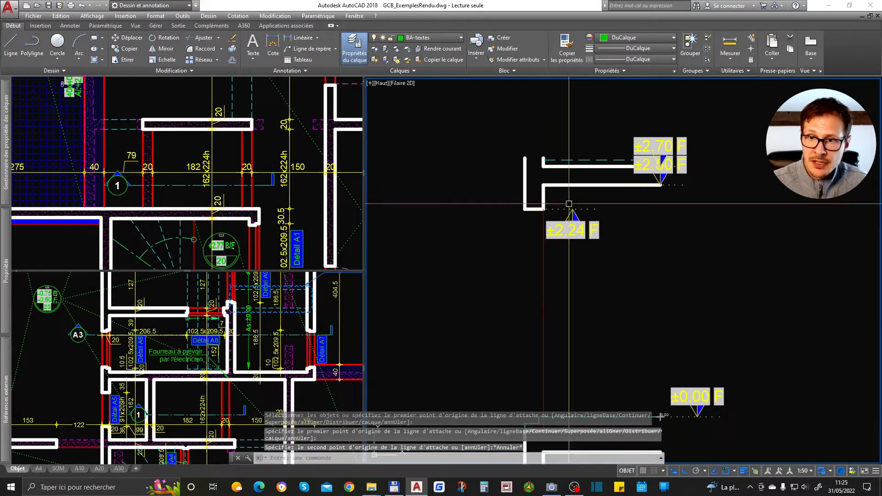
key(Return)
click(543, 167)
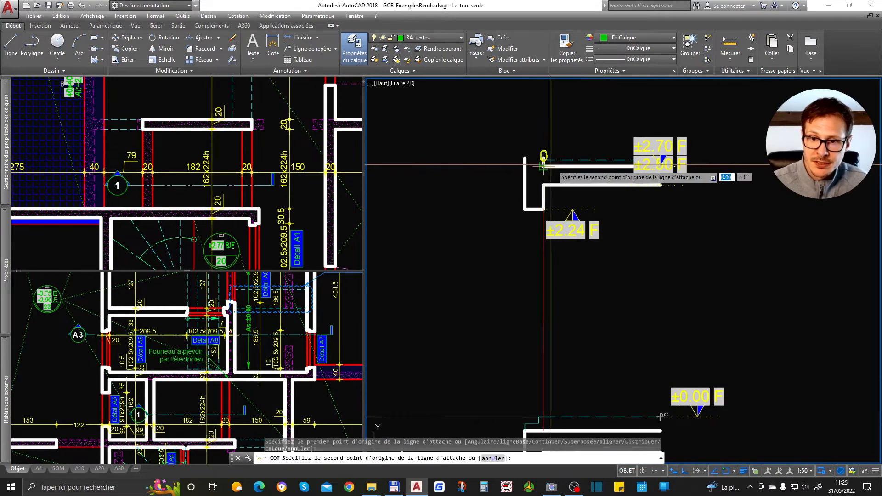
key(Escape)
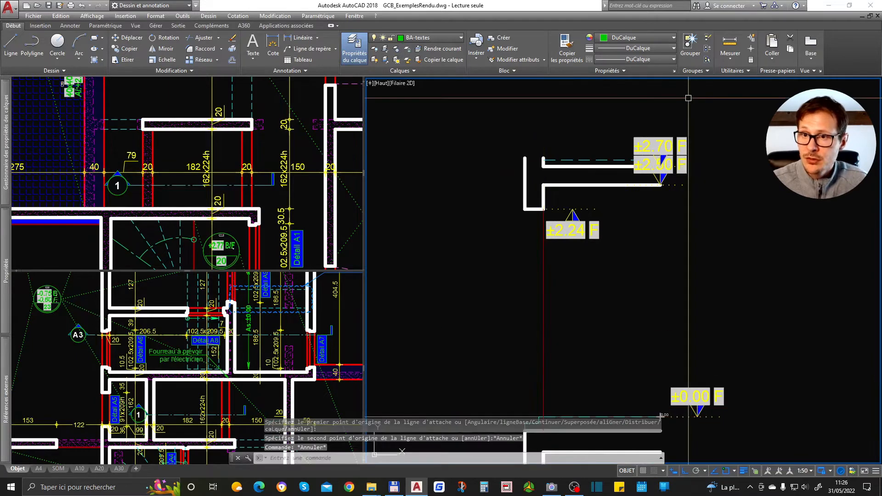
- Flip the level marker on the upper right slab's underside so that it hangs below the slab
click(670, 176)
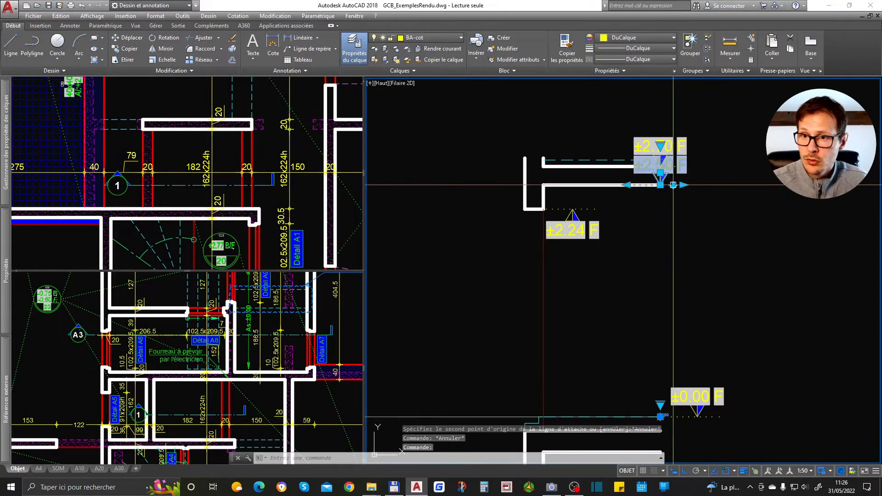
click(673, 185)
key(Escape)
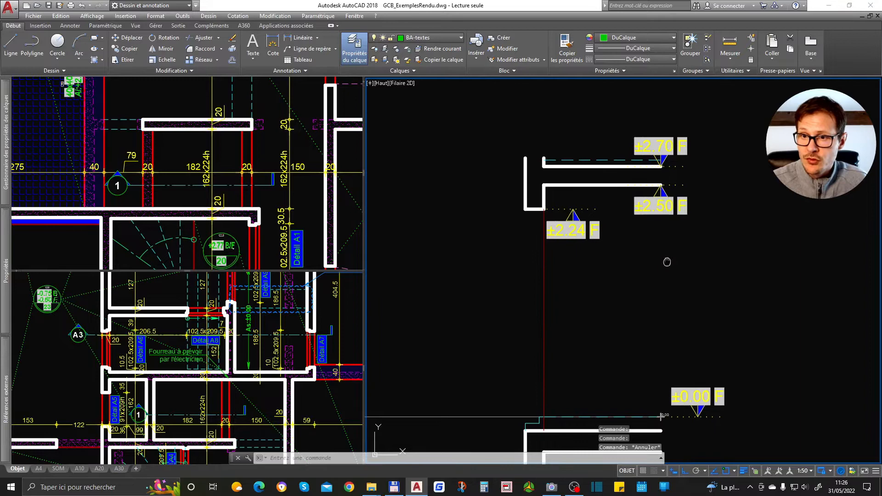
- Set the prefix attribute of the slab top, slab underside and lintel level markers to +
middle_drag(668, 259, 730, 247)
click(720, 193)
click(615, 225)
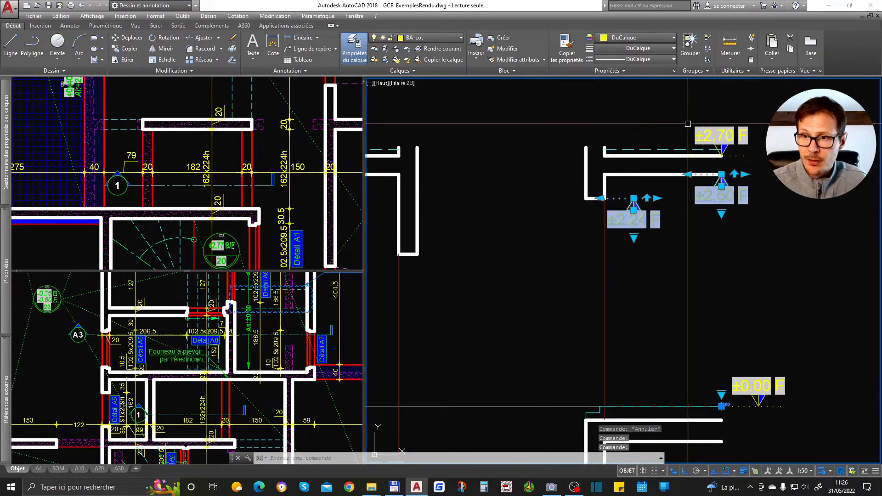
click(726, 136)
mouse_move(11, 301)
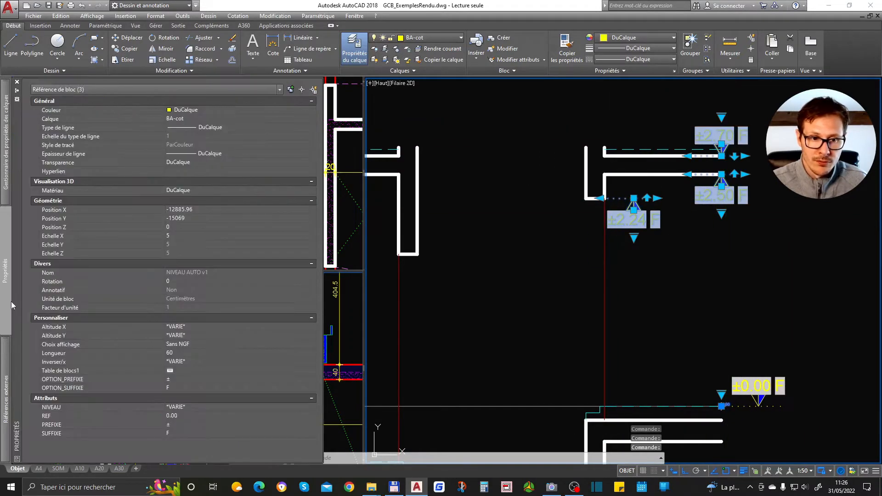
click(183, 432)
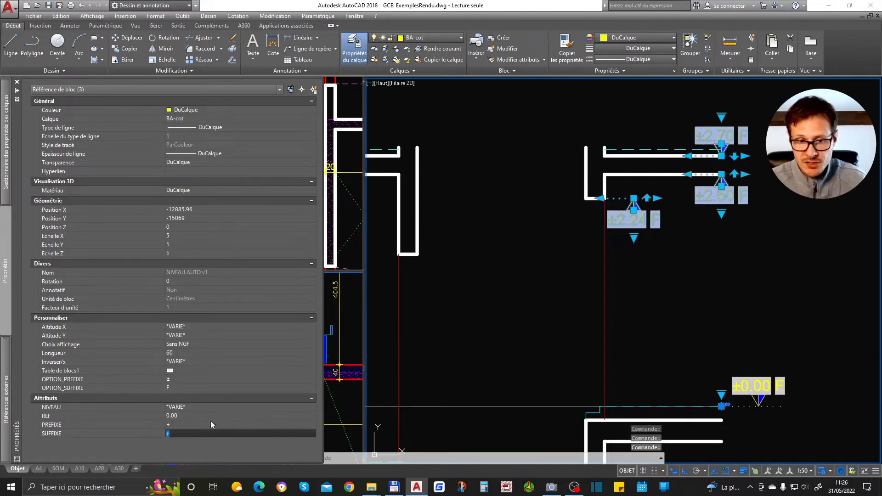
key(Escape)
- Update the level markers' fields with METTREAJOURCHAMP around the section's right wall, and regenerate the model with RG
text(m)
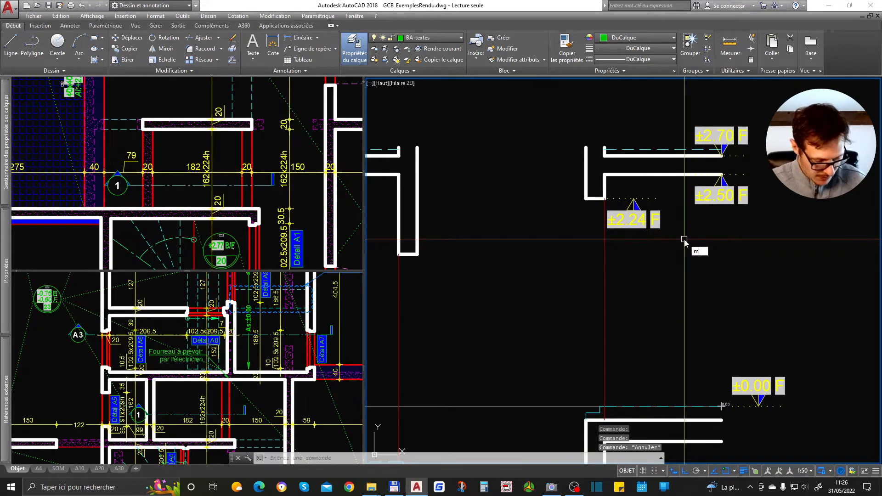
text(ettreajourchamp)
key(Return)
scroll(684, 237, down, 1)
click(765, 147)
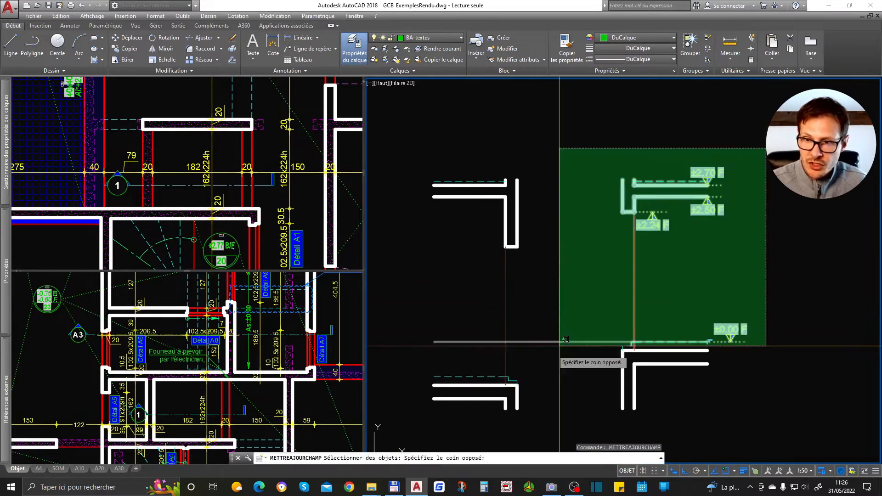
click(589, 325)
scroll(741, 226, up, 2)
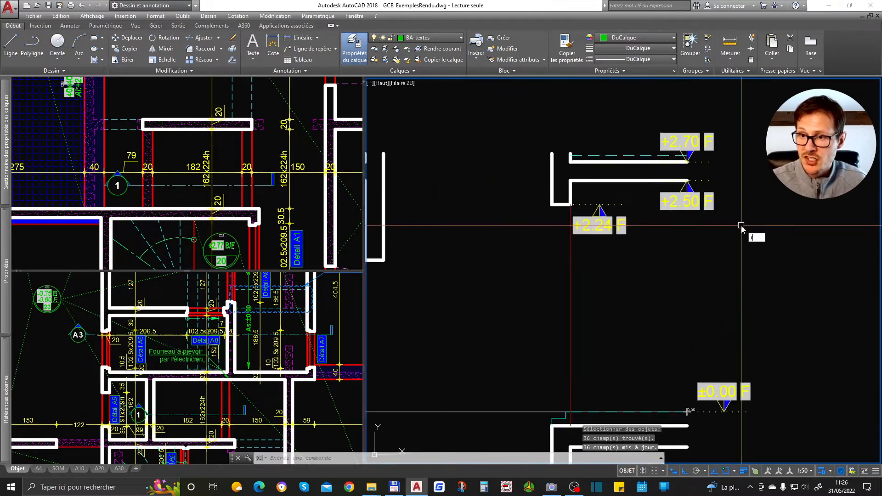
text(RG)
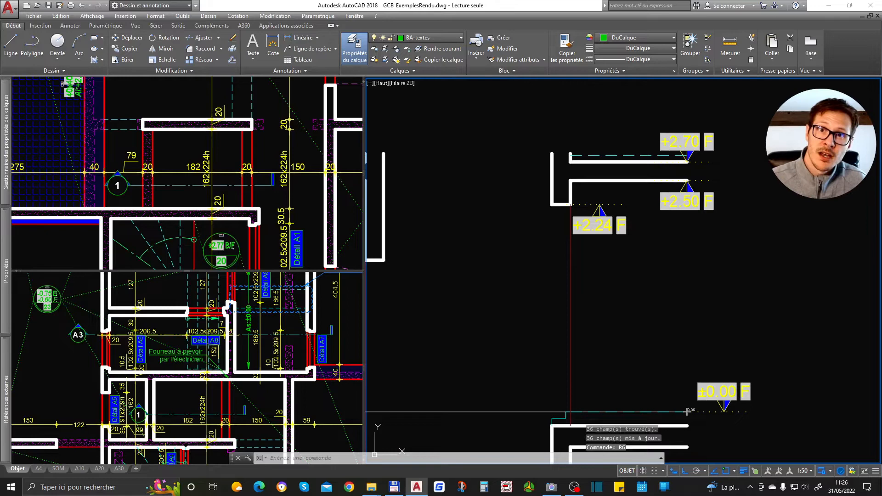
key(Return)
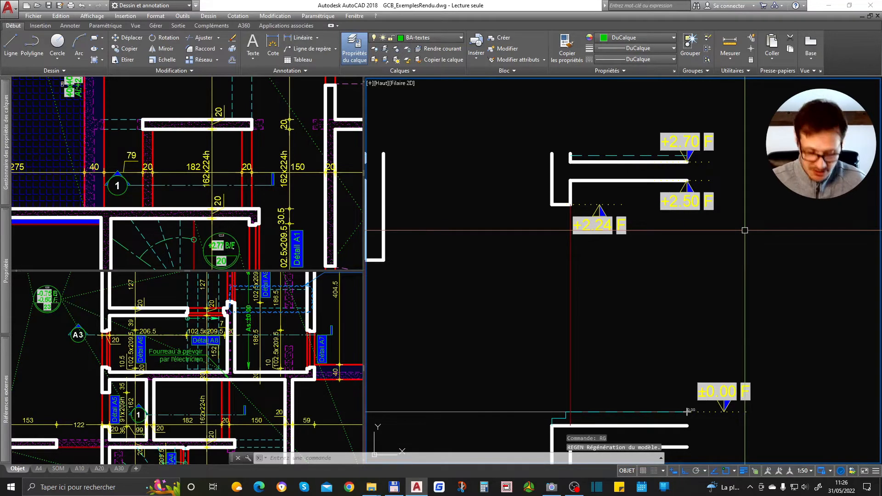
- Run METTREAJOURCHAMP again on the whole section, including its Coupe 1 title
text(met)
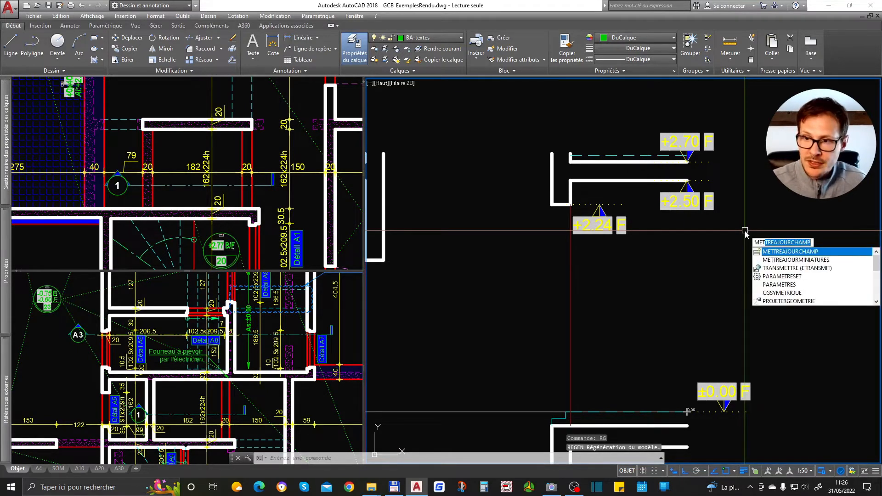
key(Return)
scroll(739, 207, down, 3)
click(773, 138)
click(505, 341)
key(Return)
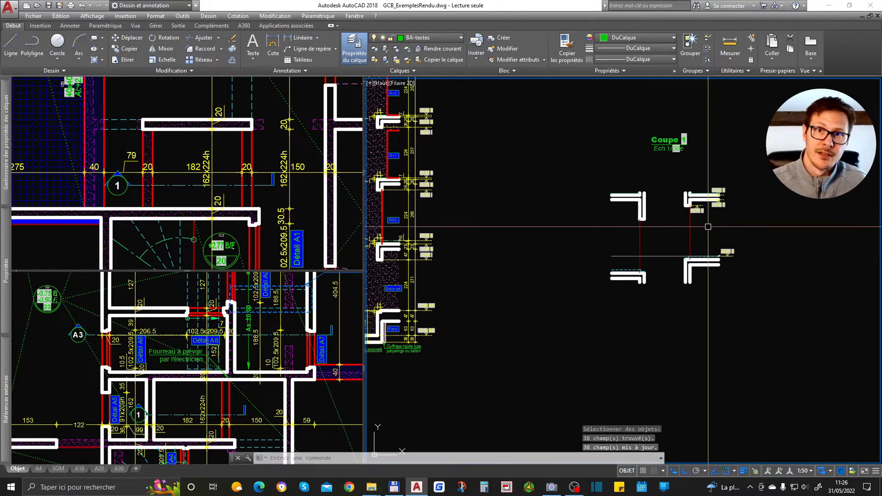
scroll(708, 226, up, 3)
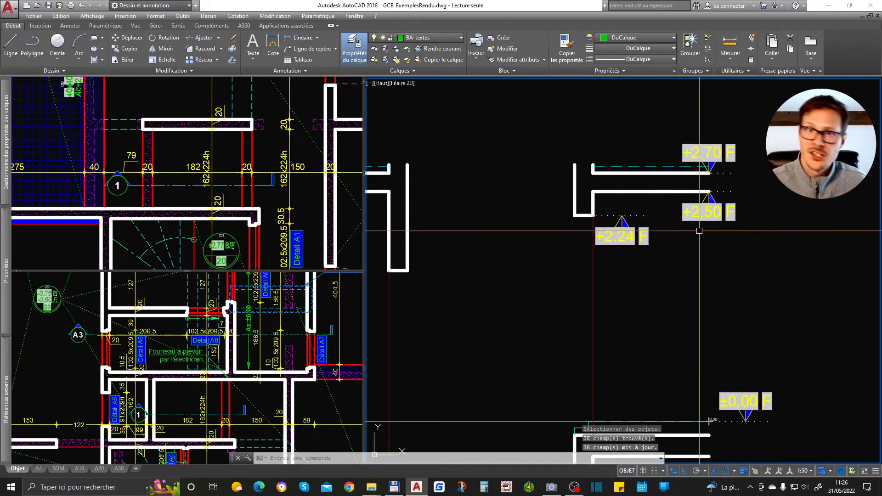
scroll(699, 231, down, 6)
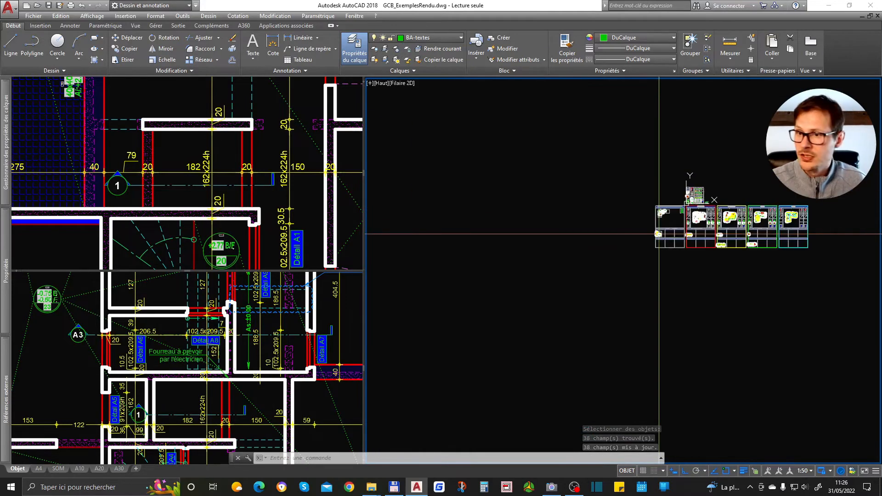
scroll(659, 234, up, 10)
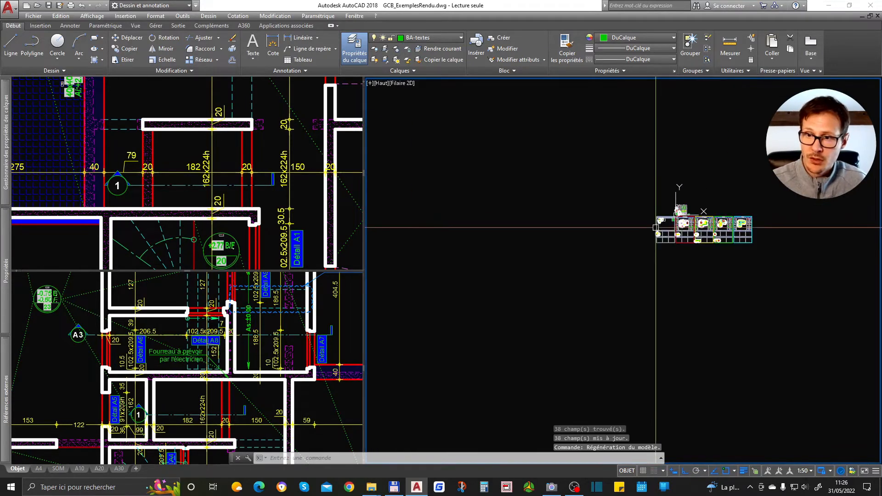
scroll(716, 197, up, 2)
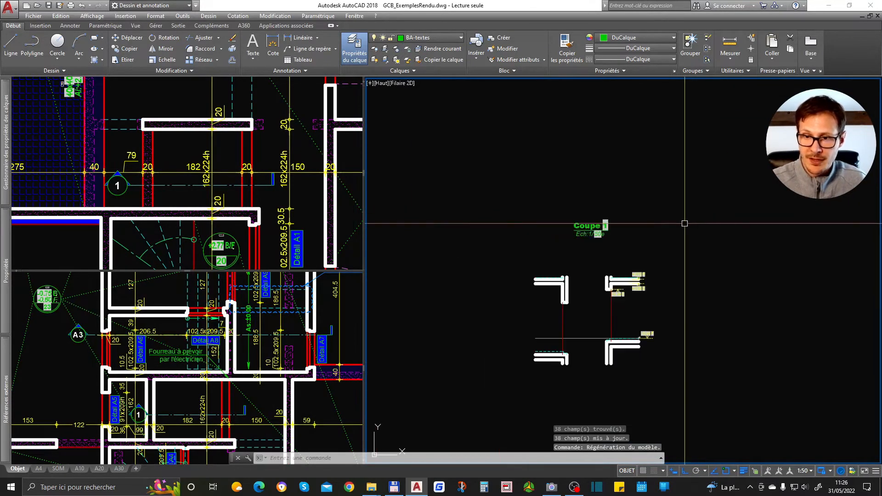
click(703, 189)
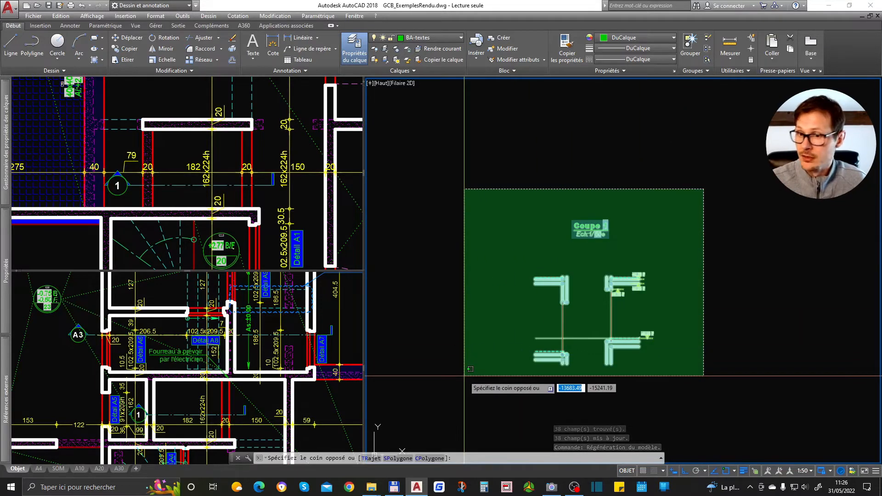
scroll(500, 356, up, 3)
key(Escape)
- Move the Coupe 1 title down closer to the section and centre it above the door opening
scroll(649, 141, up, 3)
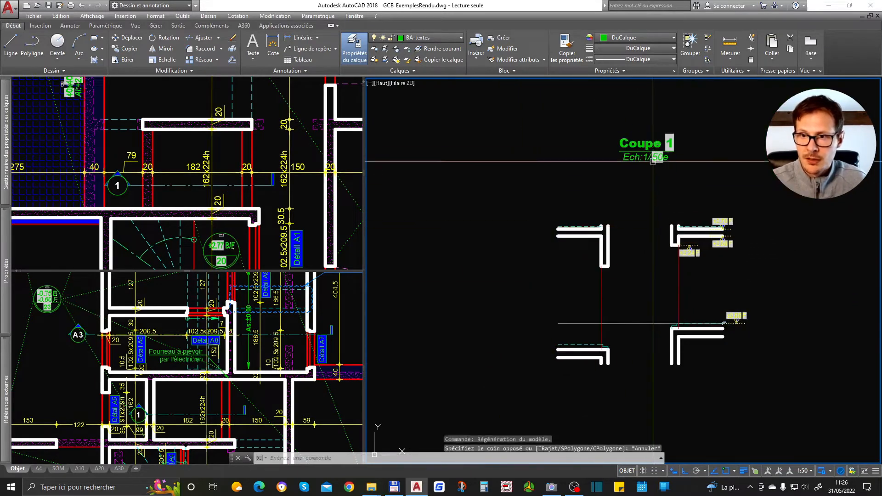
click(642, 147)
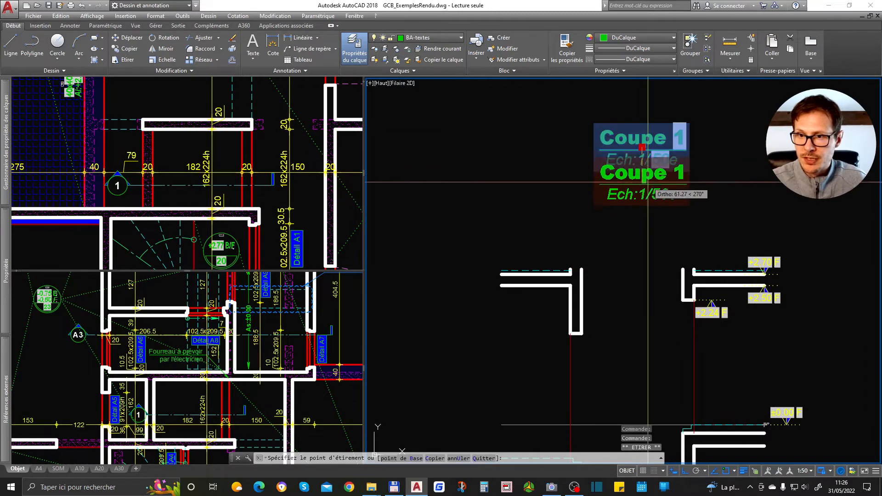
text(d)
key(space)
click(683, 122)
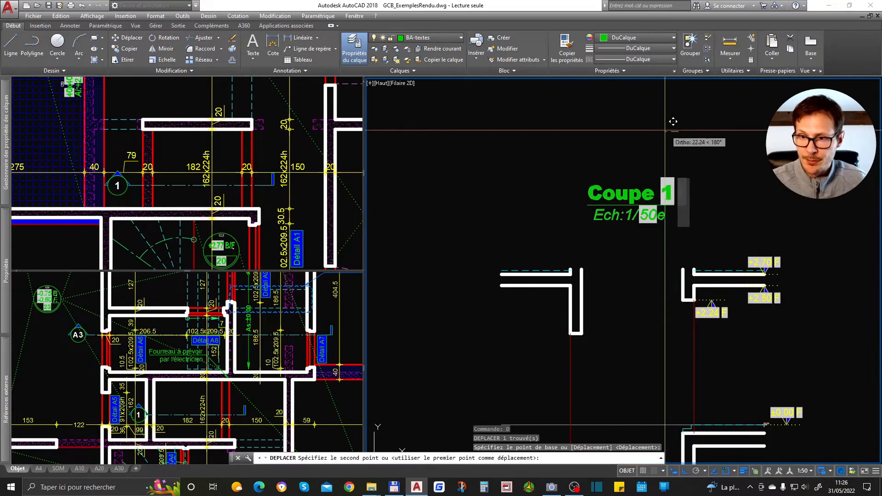
click(668, 130)
click(635, 213)
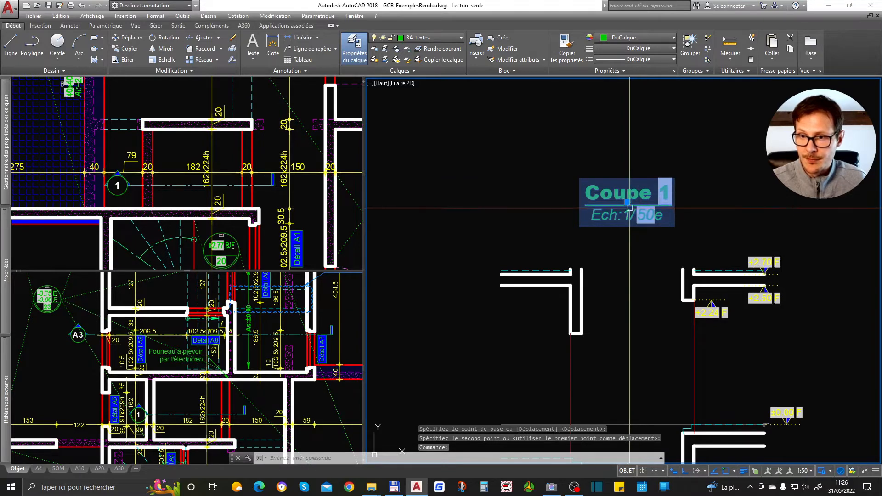
key(Escape)
key(Escape)
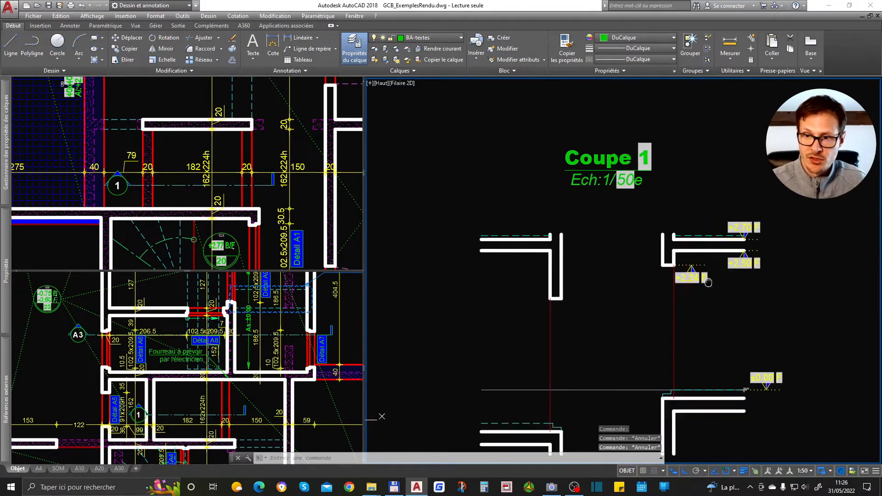
- Clear the suffix attribute of the four level markers on the section's right side
middle_drag(730, 316, 670, 203)
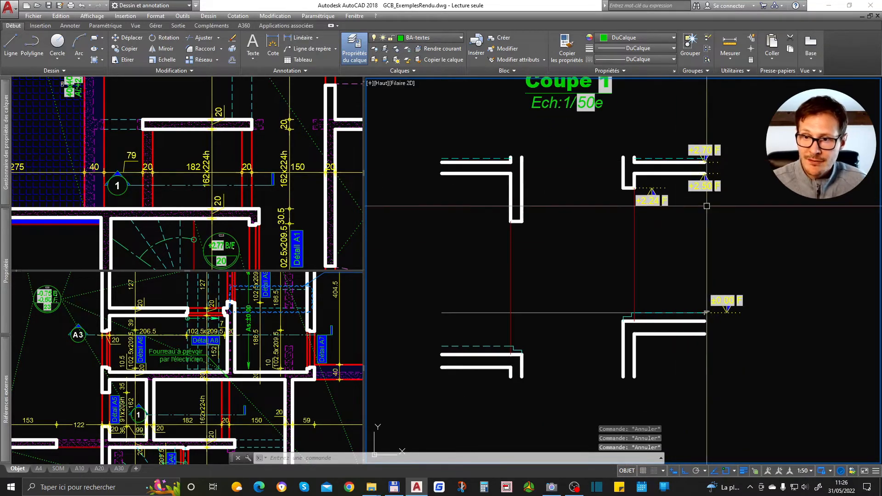
scroll(689, 184, up, 2)
click(710, 135)
click(717, 185)
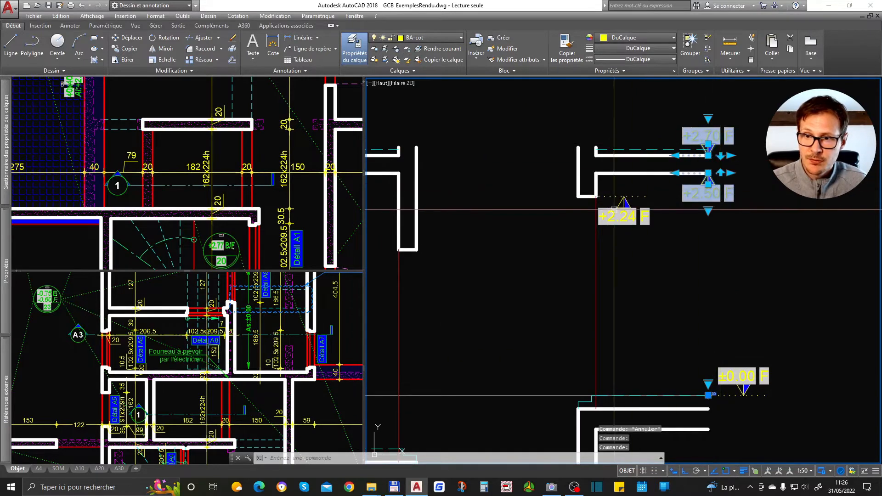
click(624, 211)
click(742, 384)
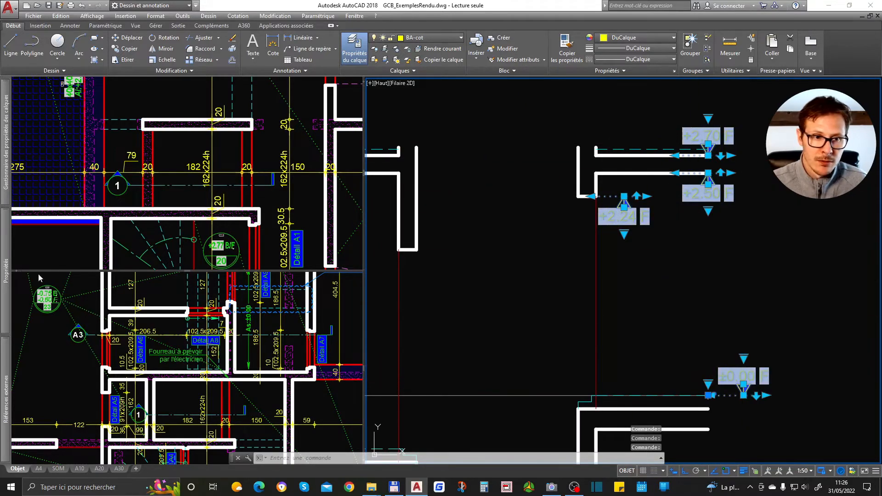
mouse_move(6, 285)
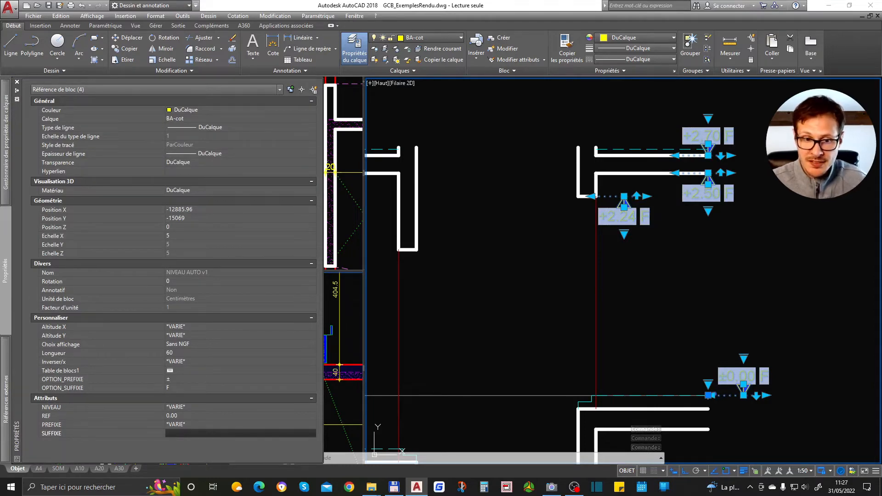
key(Escape)
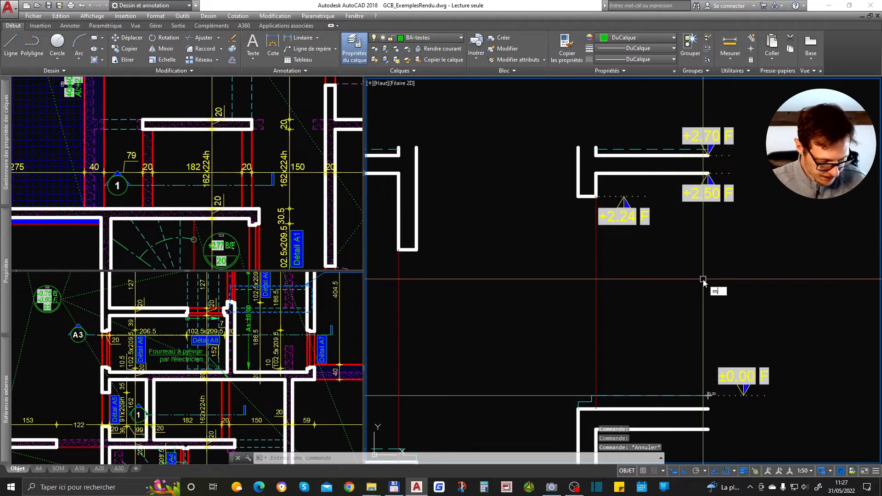
- Update the fields of the four level markers on the section's right side
key(space)
click(776, 98)
click(519, 429)
key(space)
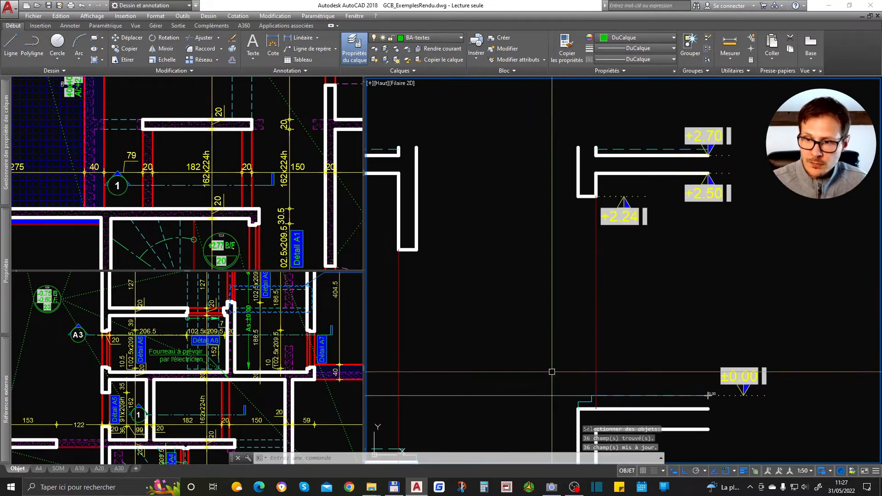
scroll(677, 137, down, 3)
scroll(677, 181, up, 3)
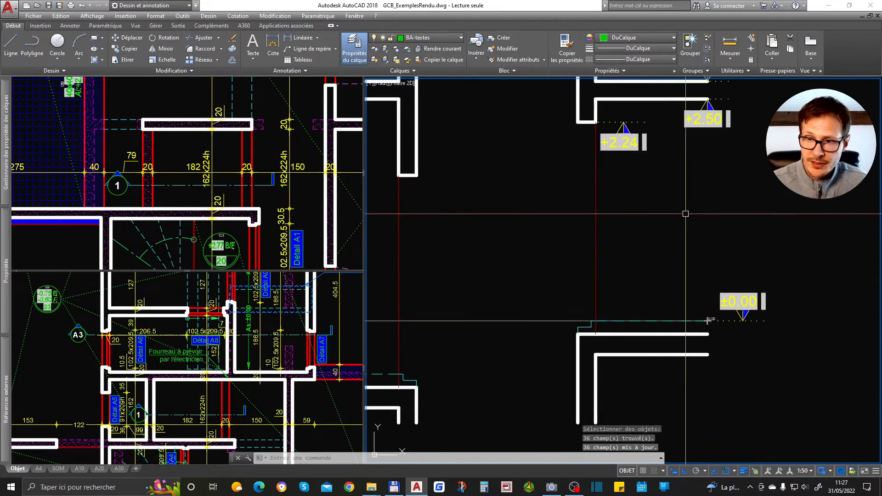
- Use ADF to copy the lintel's +2.24 level marker to the lower left slab's dashed floor line and its top edge
scroll(677, 181, down, 2)
text(ADF)
key(space)
click(641, 156)
scroll(487, 276, up, 3)
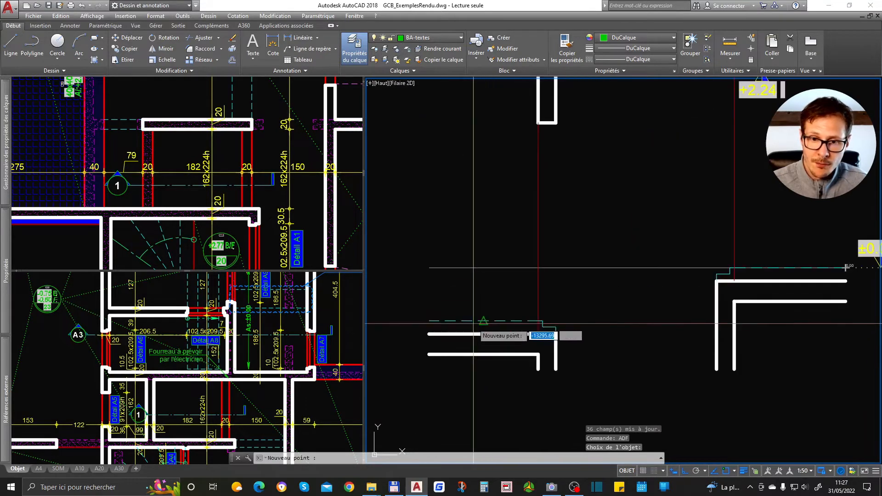
click(484, 321)
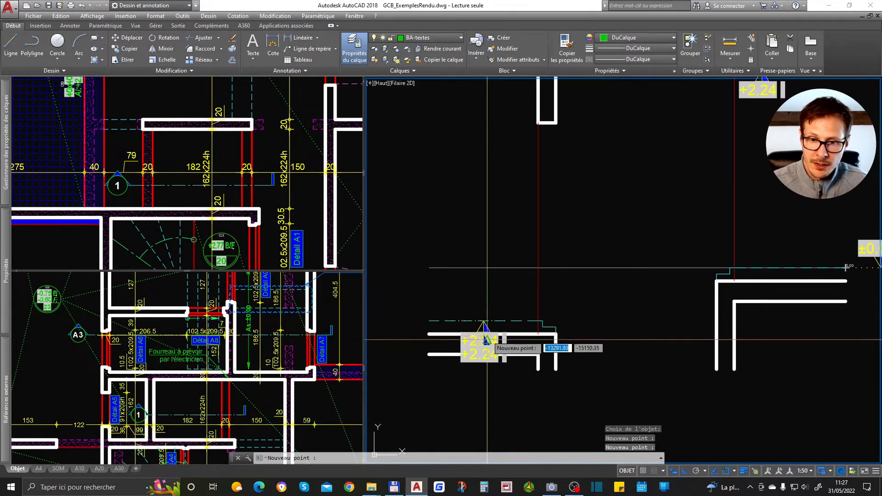
key(Return)
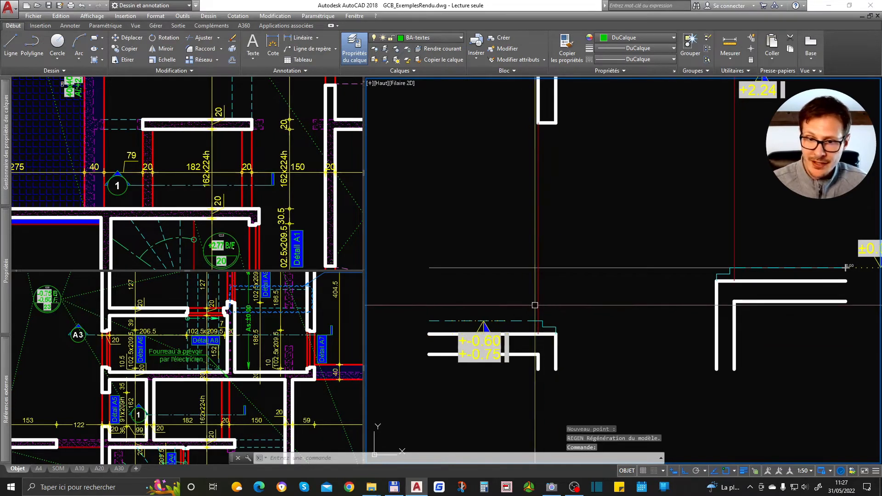
- Clear the prefix attribute of the two level markers on the lower left slab and update their fields
middle_drag(484, 337, 557, 278)
scroll(556, 279, up, 2)
click(555, 284)
click(542, 301)
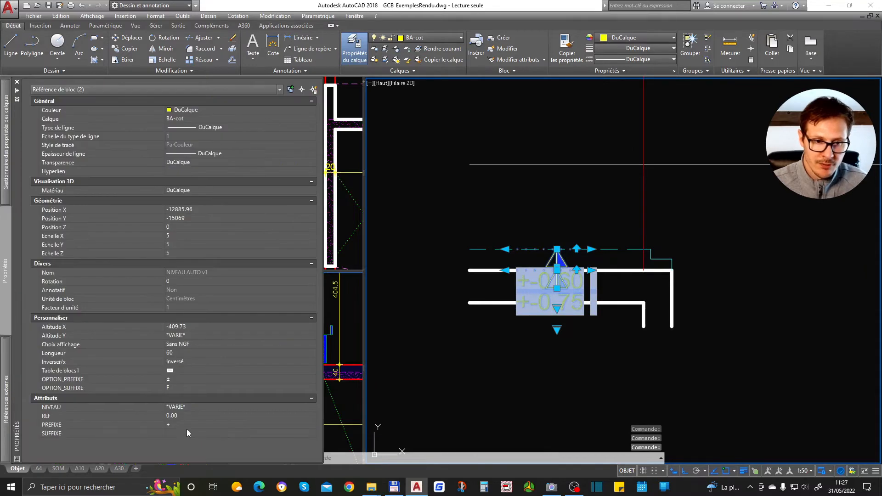
click(186, 425)
key(BackSpace)
key(Return)
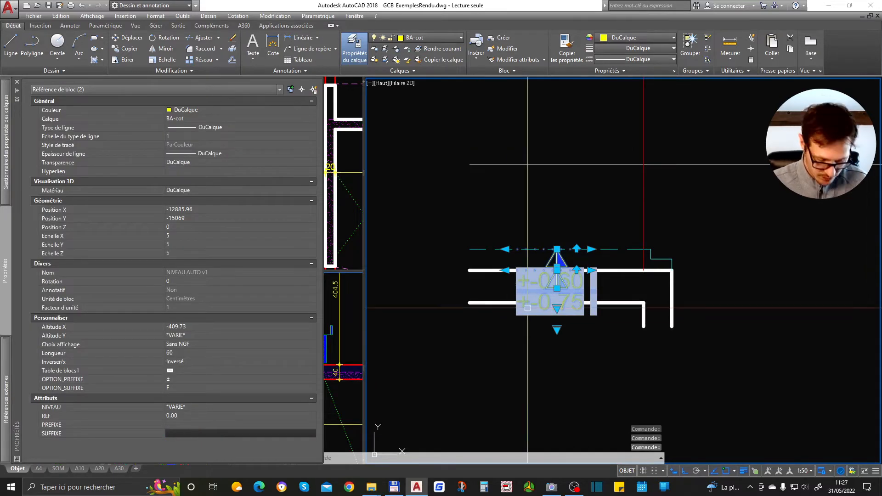
text(maj)
key(Return)
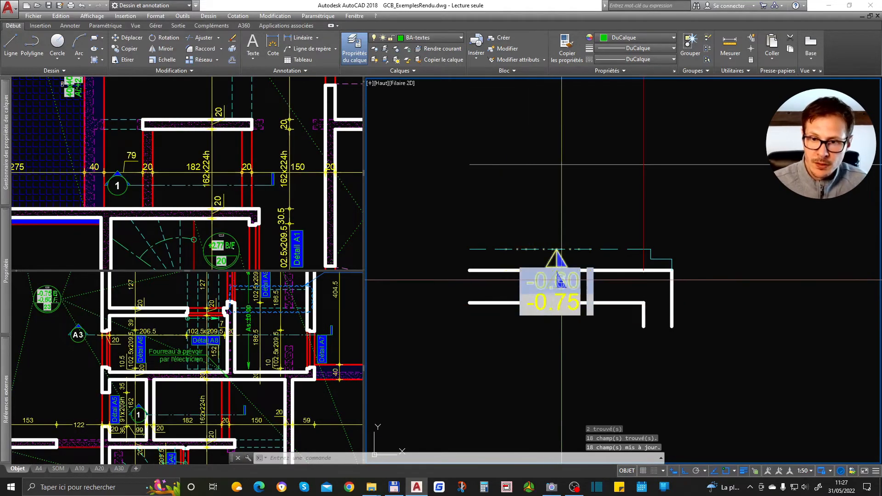
- Flip the lower left slab's -0.60 and -0.75 markers above their lines and move the -0.75 marker beyond the slab's outer end
click(577, 249)
key(Escape)
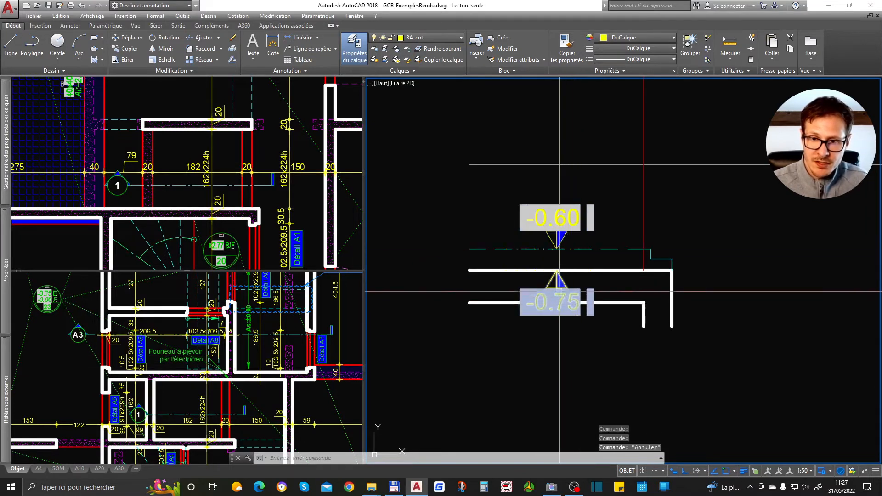
click(558, 290)
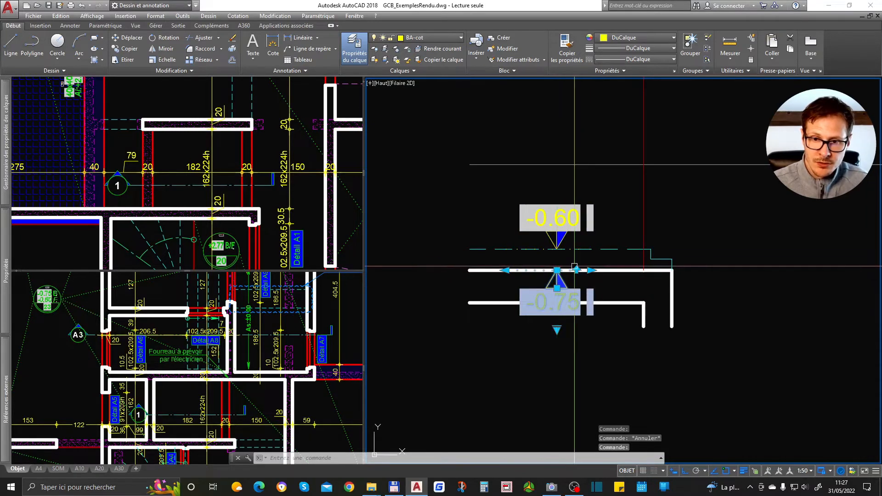
click(556, 288)
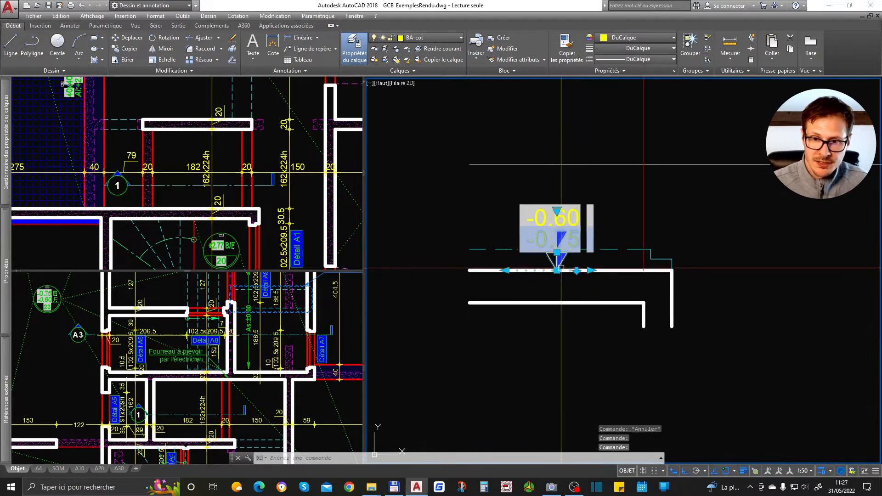
click(434, 295)
middle_drag(444, 285, 480, 299)
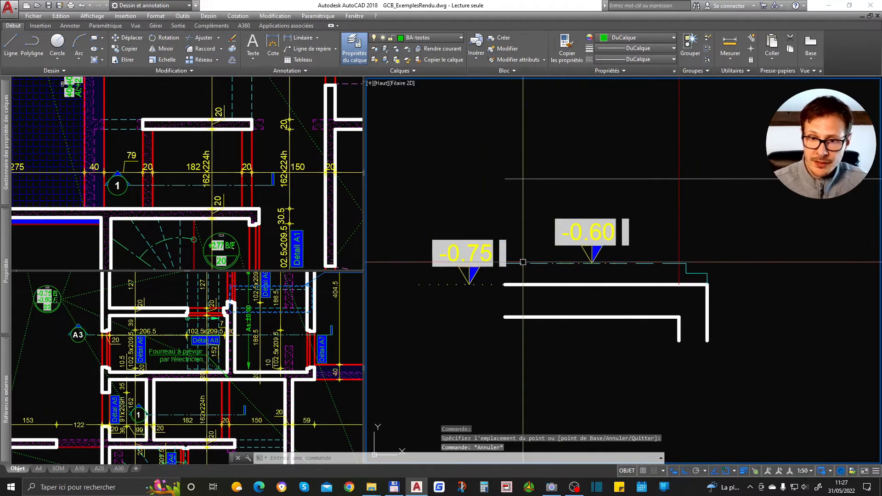
key(Escape)
- Move the lintel's +2.24 marker beyond the right slab's outer end and stretch its dotted line back to the lintel corner
scroll(461, 296, down, 5)
scroll(600, 229, up, 2)
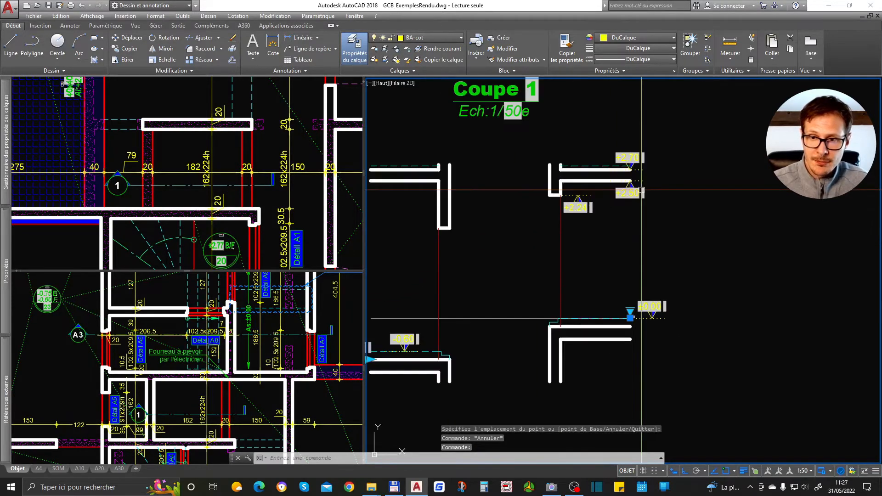
scroll(616, 256, down, 2)
scroll(616, 256, up, 5)
click(609, 214)
click(607, 206)
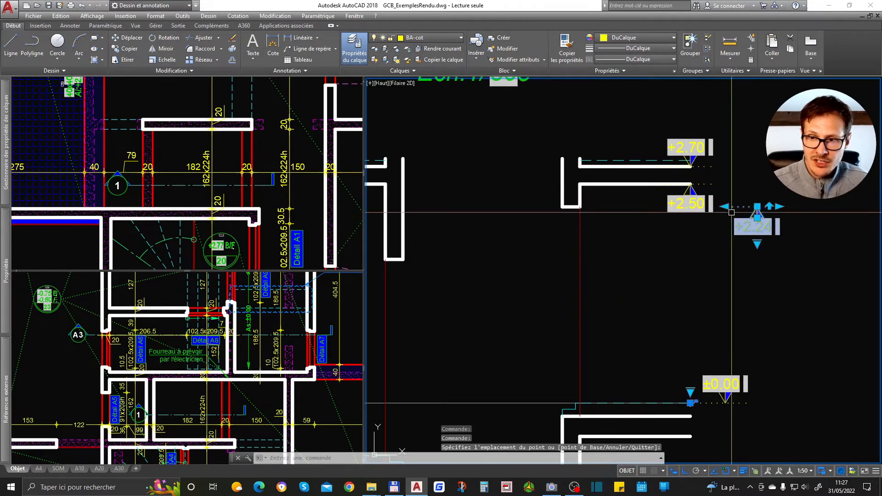
click(757, 207)
key(Escape)
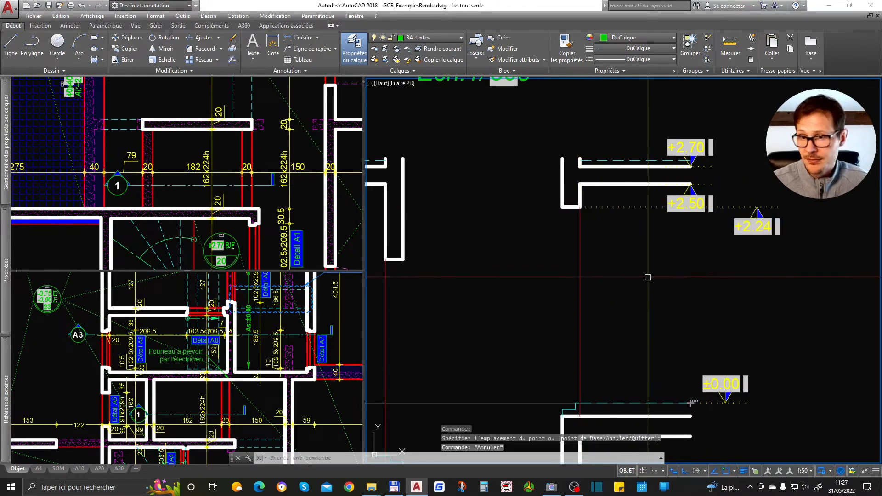
- Move the +2.24 marker back close to the lintel and shorten its dotted line to start at the lintel corner
middle_drag(648, 274, 560, 322)
click(668, 278)
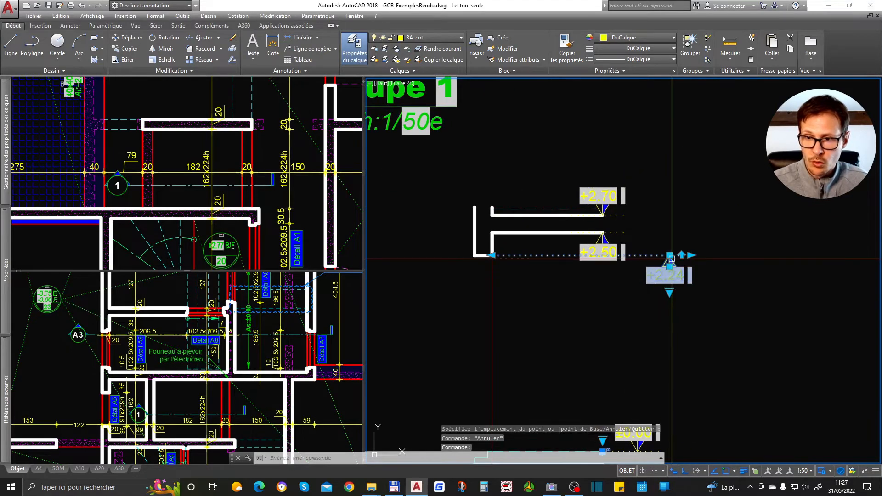
click(669, 255)
scroll(566, 264, down, 2)
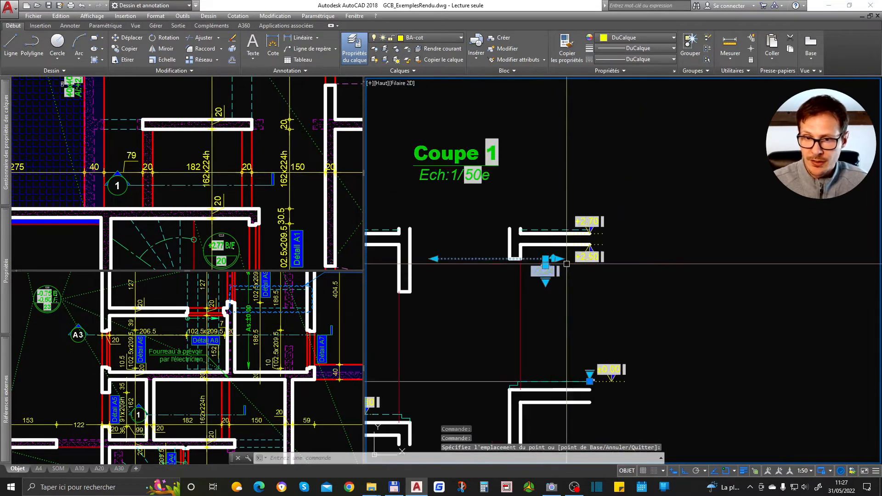
scroll(545, 266, up, 2)
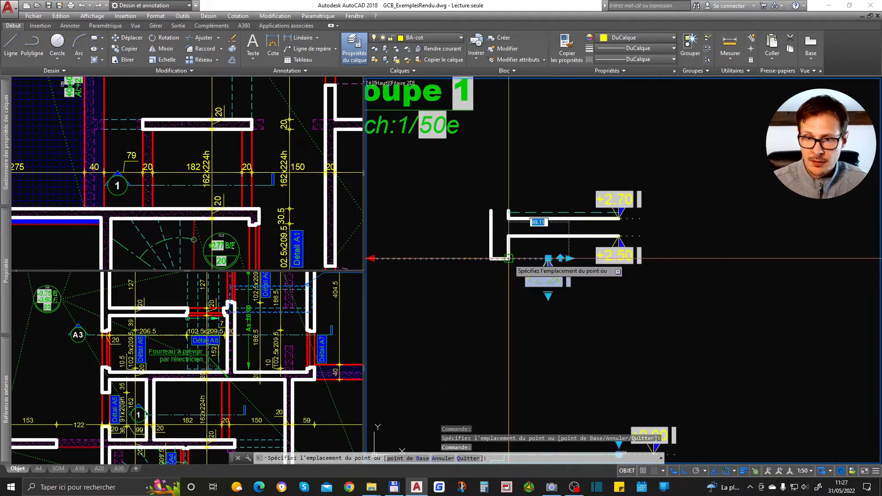
key(Escape)
- Flip the +2.24 marker above its line and back below it
scroll(560, 258, up, 2)
click(562, 264)
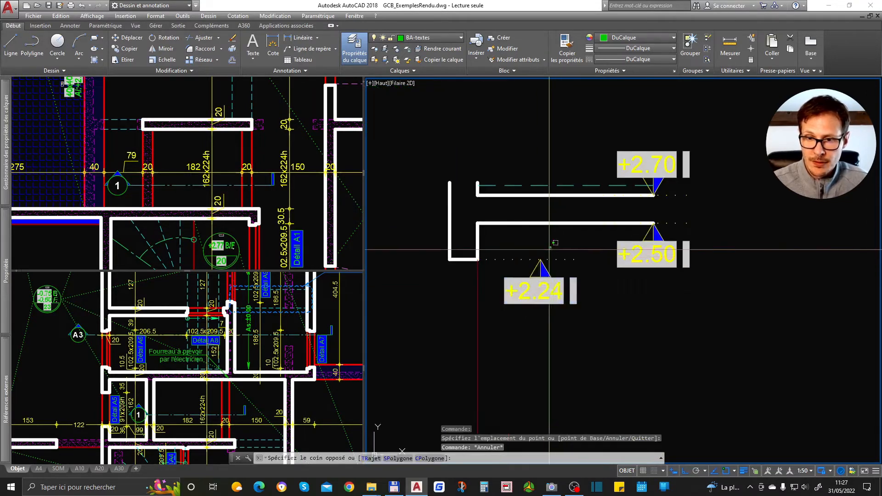
click(547, 247)
click(559, 259)
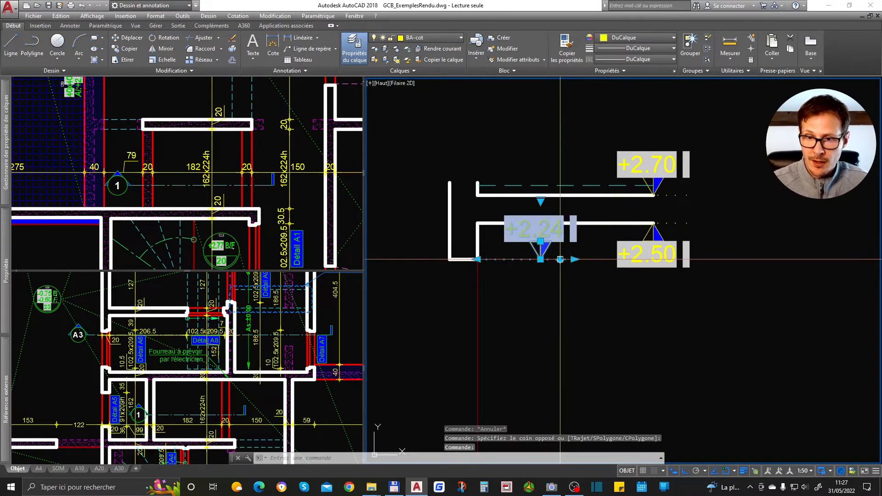
click(559, 259)
key(Escape)
- Turn on the NGF altitude line under the lintel's +2.24 marker
scroll(643, 212, down, 2)
scroll(619, 231, up, 4)
click(578, 255)
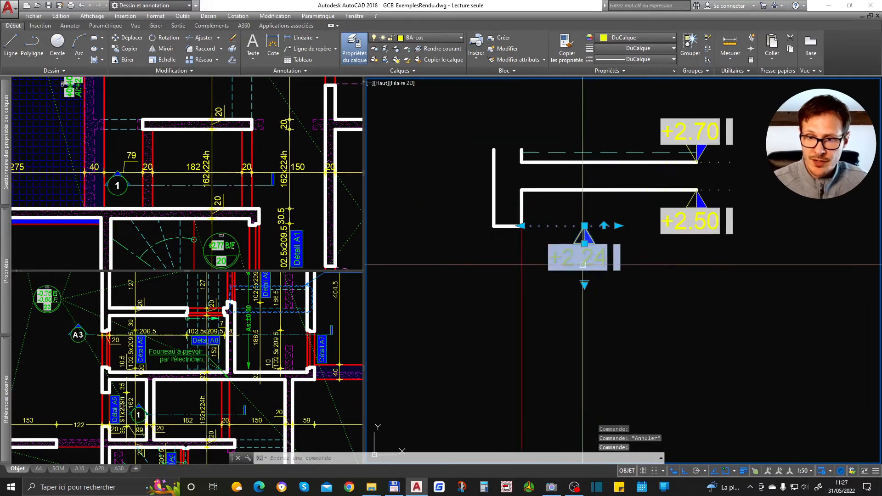
click(584, 244)
key(Escape)
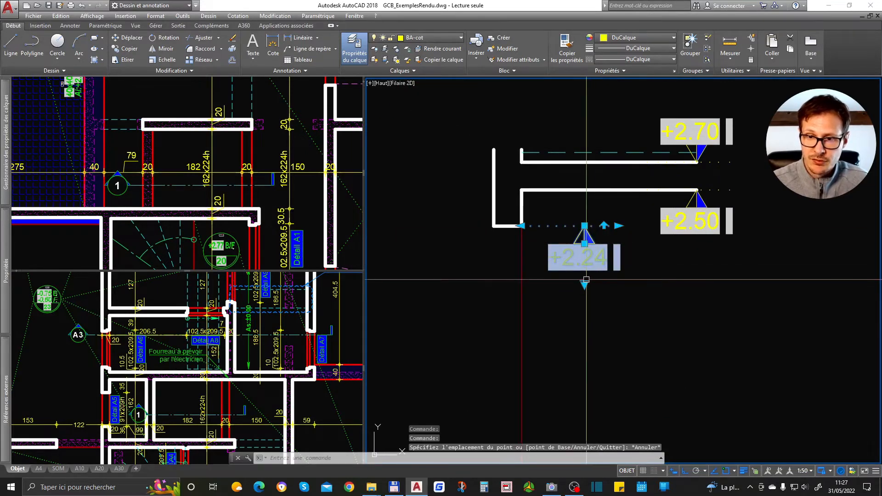
click(584, 285)
click(615, 300)
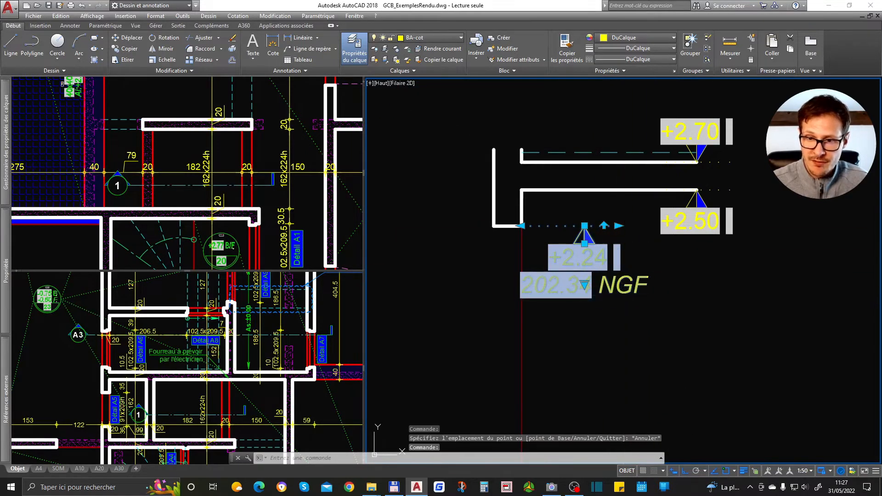
key(Escape)
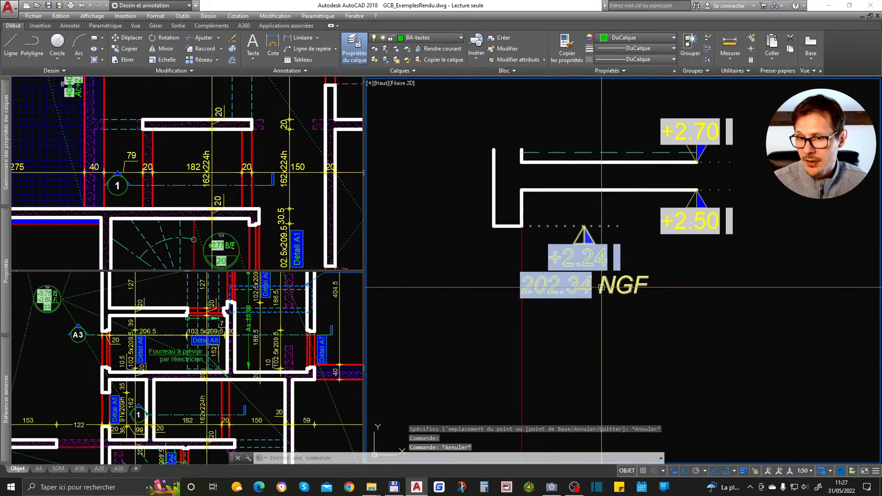
- Inspect the NGF attribute's field formula and its NIVEAU 0 document field, leaving both unchanged
double_click(573, 277)
double_click(577, 336)
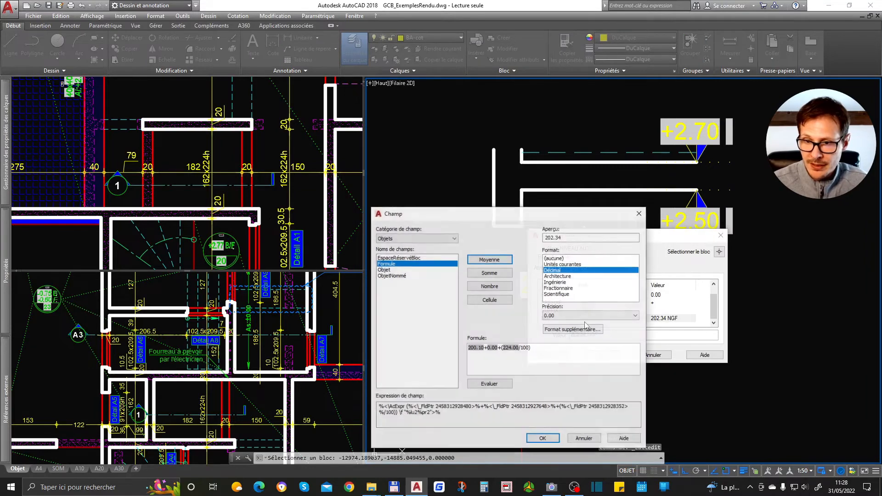
double_click(475, 349)
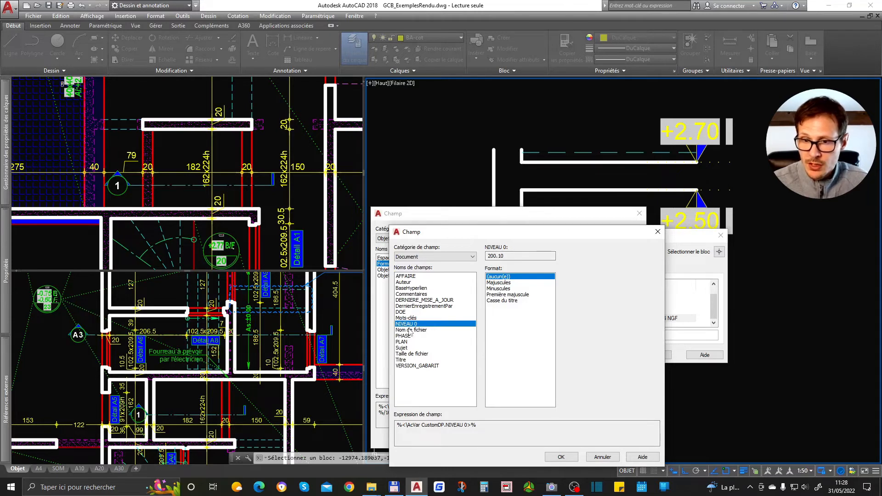
key(Escape)
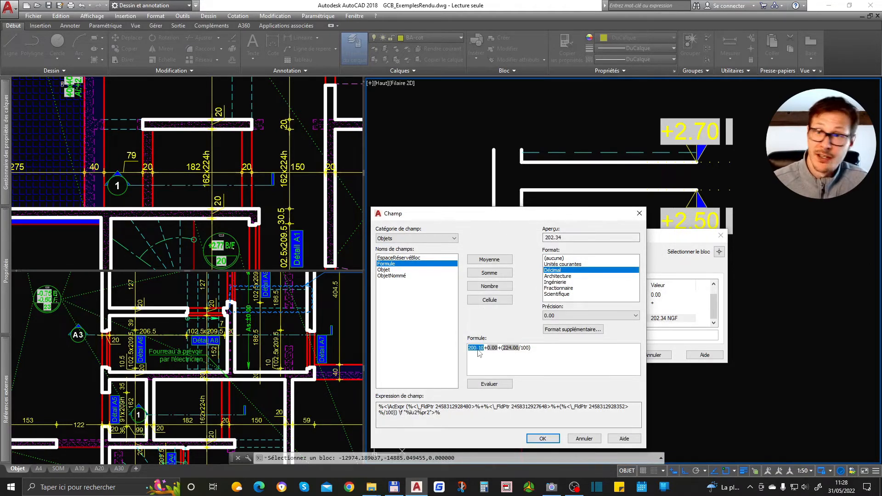
key(Escape)
key(Escape)
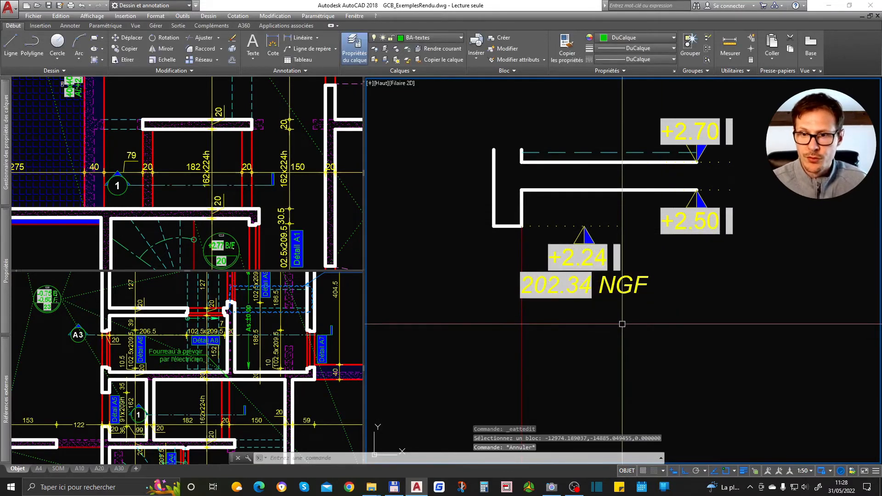
- Check the NIVEAU 0 custom property in the drawing properties with PROPDESS
scroll(622, 323, down, 4)
text(p)
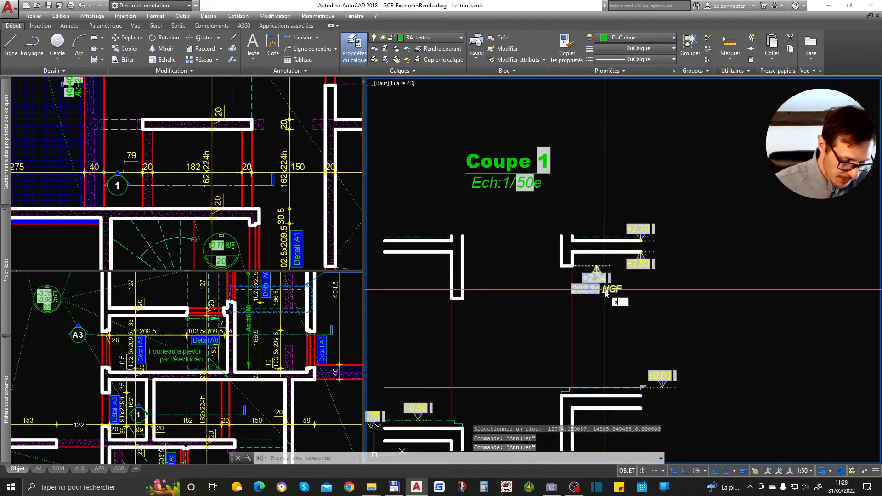
text(ROPDE)
key(Return)
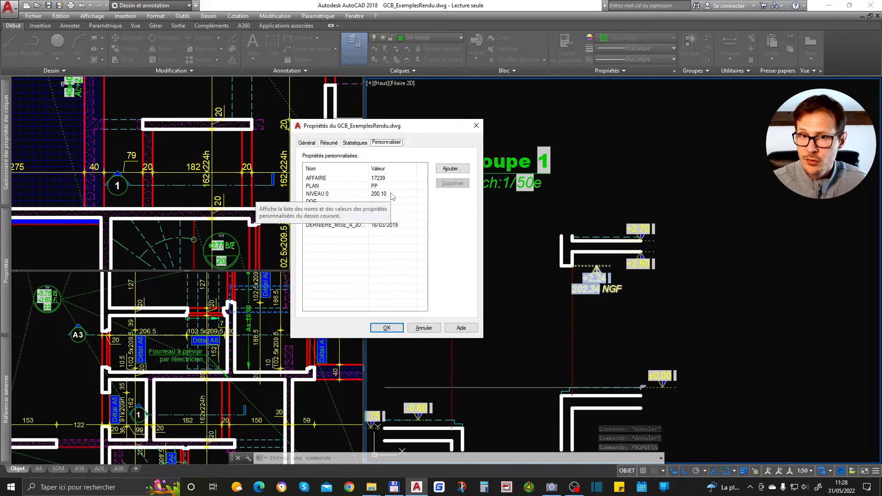
key(Escape)
key(Escape)
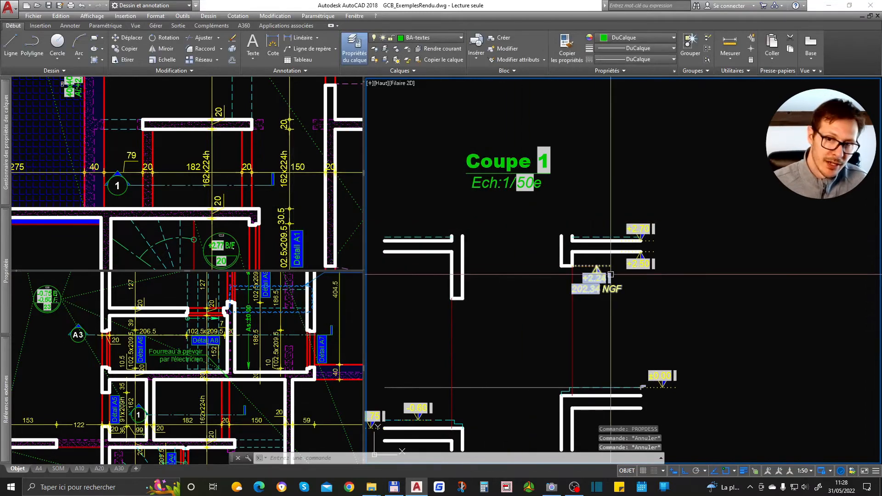
- Hide the NGF altitude line of the lintel's +2.24 marker again
scroll(593, 291, down, 3)
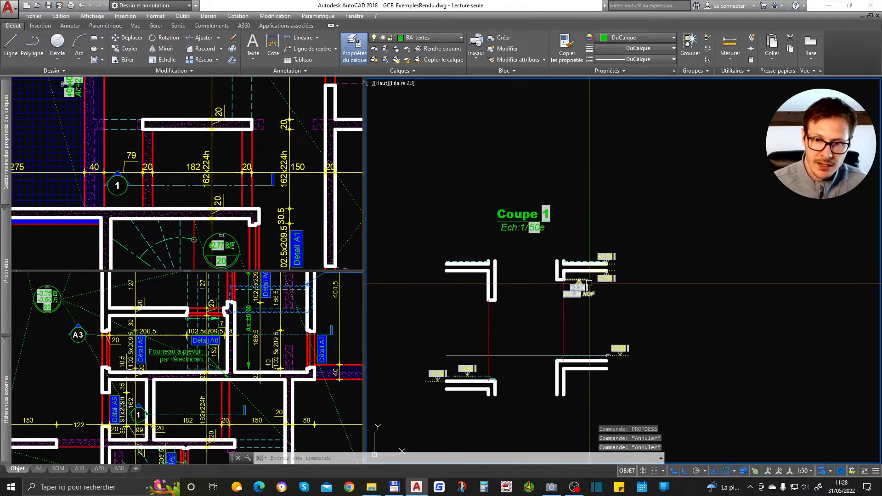
scroll(549, 308, up, 2)
scroll(578, 299, up, 2)
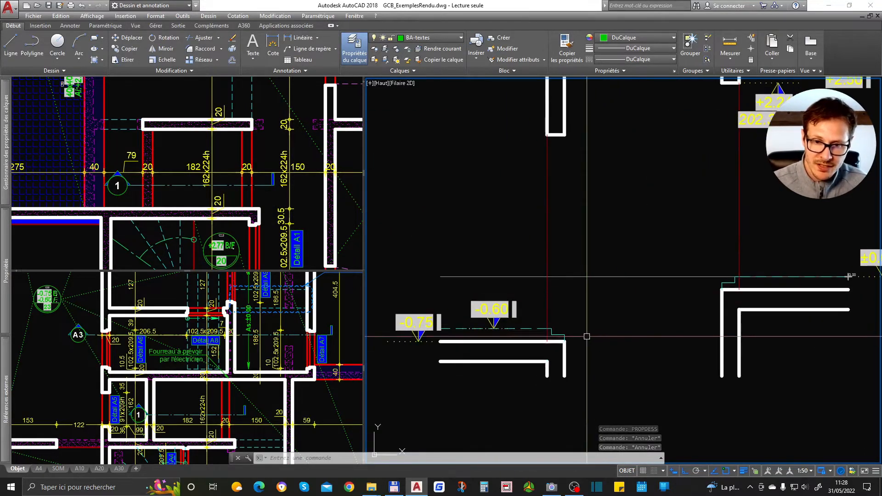
scroll(688, 198, down, 2)
click(688, 199)
scroll(686, 189, up, 2)
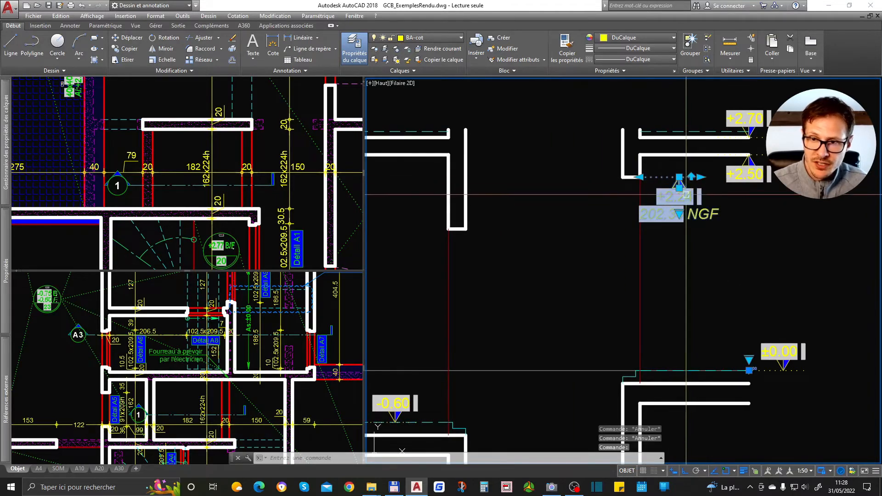
key(Escape)
- Use ADF to copy the right slab's +2.70 marker to the upper left slab's dashed line, its top edge and its lintel's bottom corner
scroll(693, 262, down, 3)
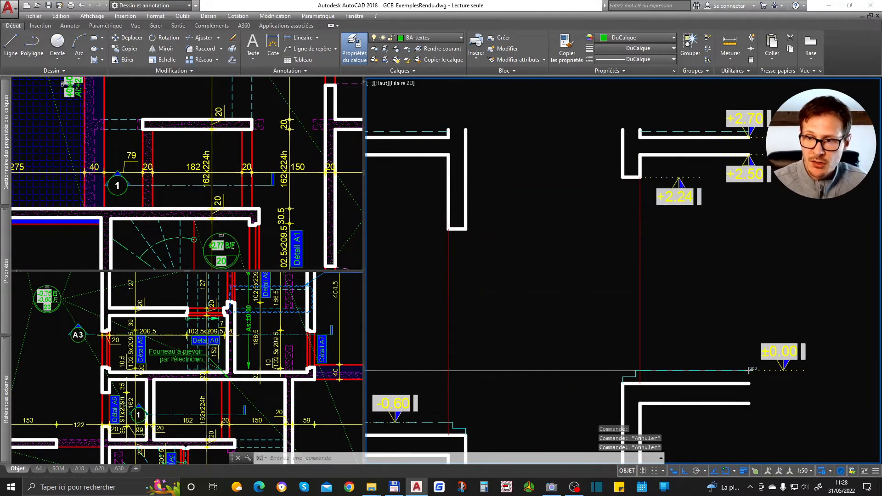
middle_drag(750, 241, 742, 243)
text(adf)
key(Return)
click(503, 188)
scroll(495, 186, up, 2)
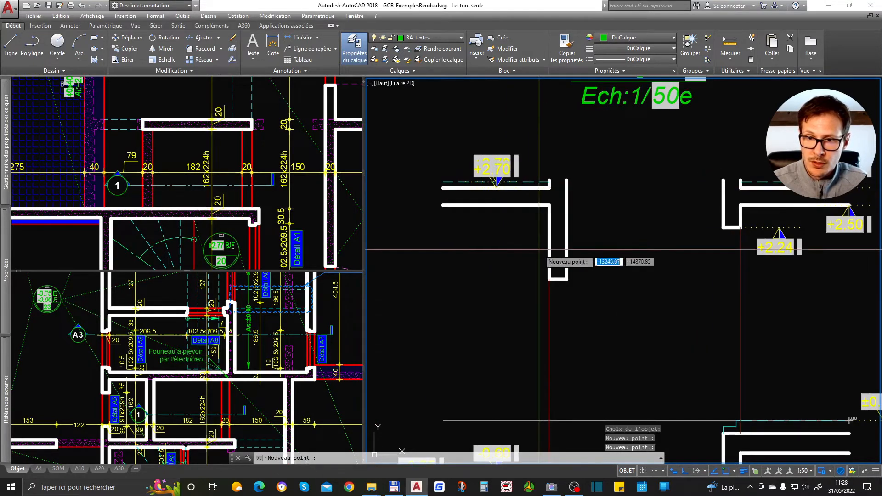
click(549, 279)
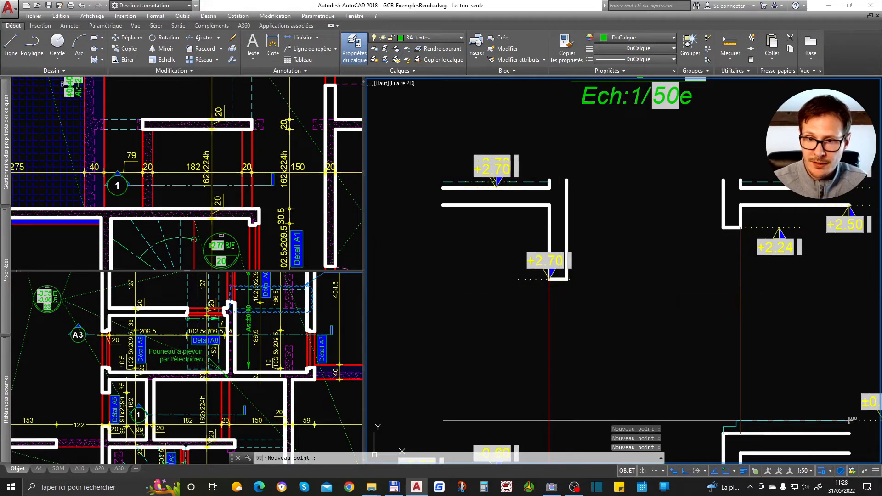
key(Return)
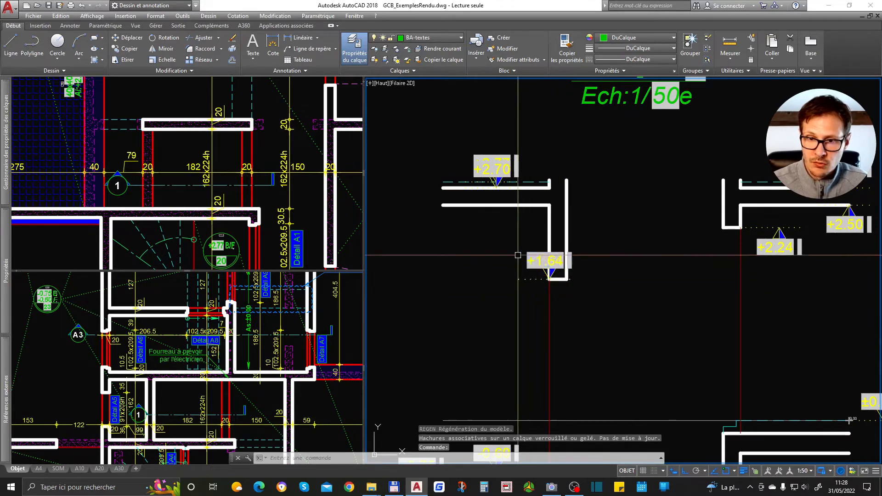
- Move the left lintel's level marker sideways, clear of the wall's outer face
click(551, 279)
click(549, 278)
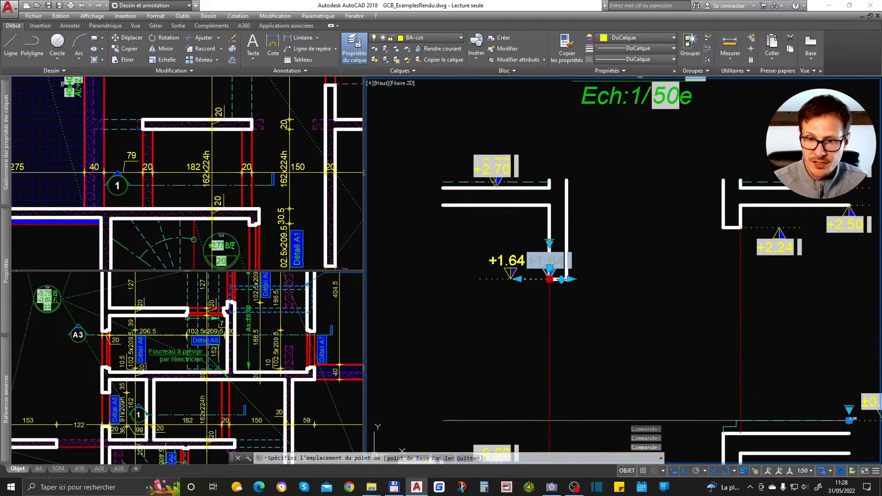
click(510, 278)
key(Escape)
- Check the height from the left lintel's bottom corner to the zero level line with a temporary dimension
text(cot)
key(Return)
click(549, 278)
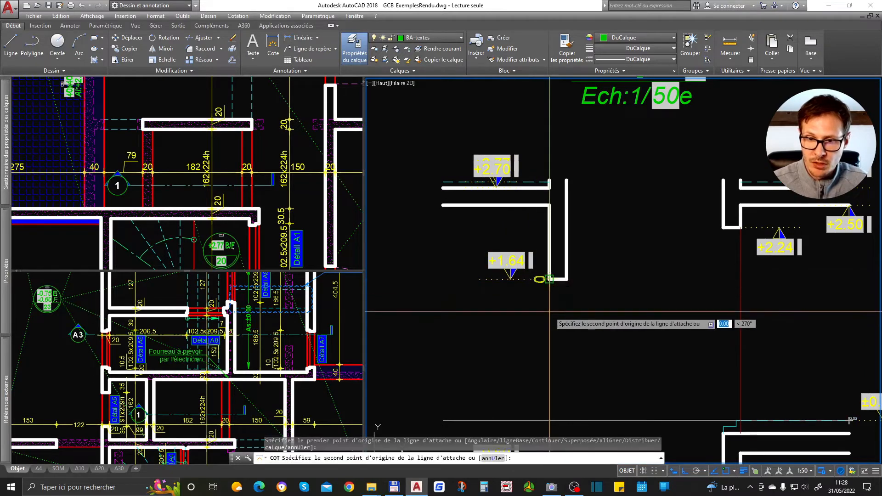
click(549, 420)
key(Escape)
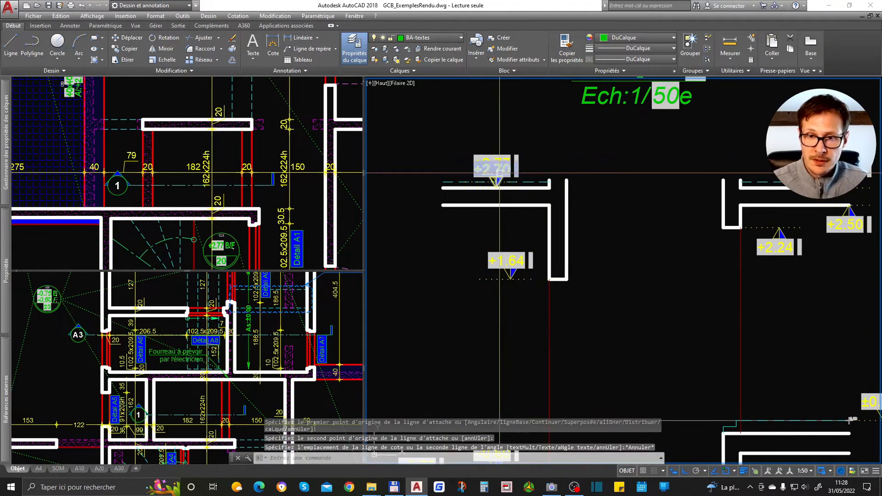
- Flip the upper left slab's +2.70 marker below its line and move it beyond the slab's outer end
click(499, 178)
click(508, 187)
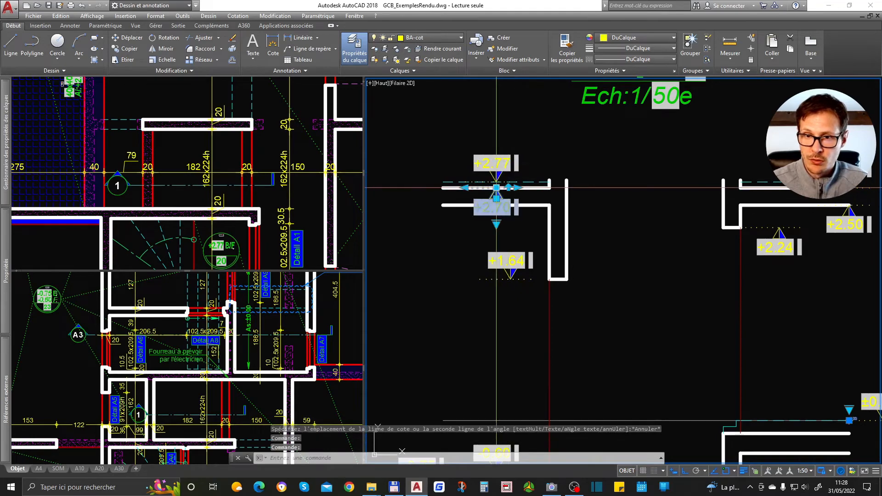
click(496, 187)
click(423, 188)
key(Escape)
click(496, 170)
key(Escape)
scroll(530, 186, down, 2)
middle_drag(690, 252, 719, 198)
middle_drag(774, 261, 765, 272)
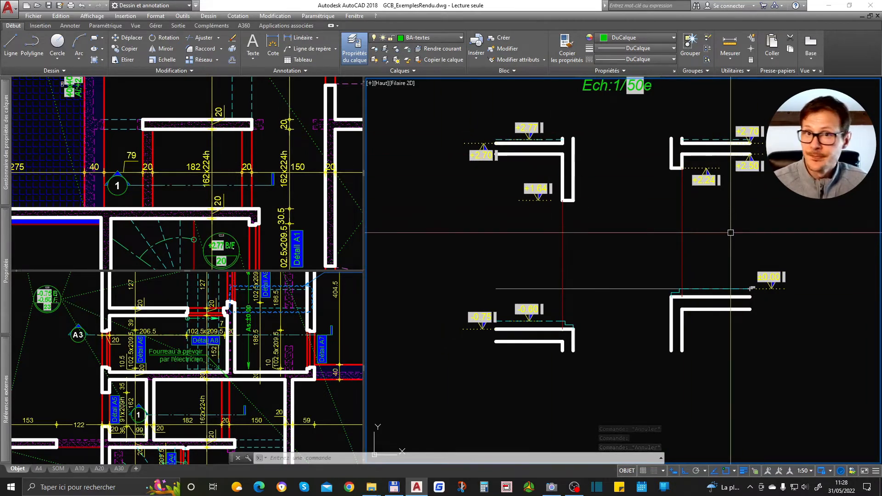
- Compare the Coupe 1 section with the fully annotated reference section's storey labels and level markers
middle_drag(728, 230, 714, 255)
mouse_move(667, 280)
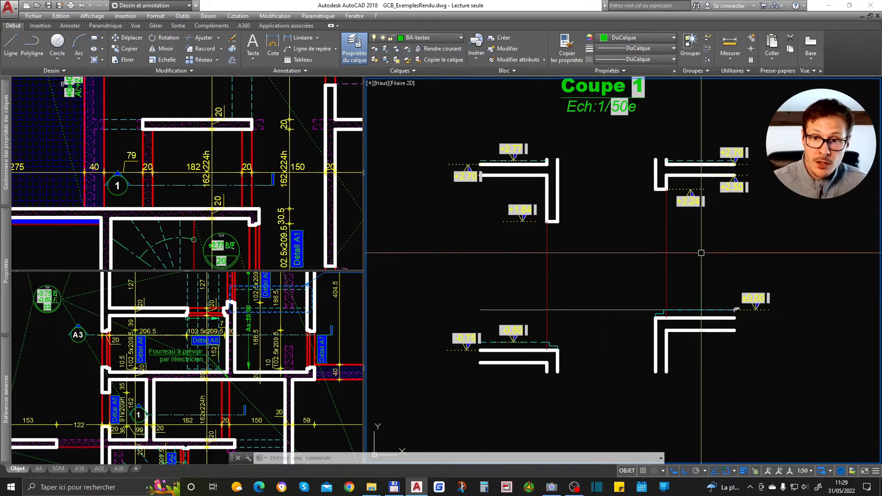
scroll(701, 252, down, 6)
scroll(505, 216, up, 6)
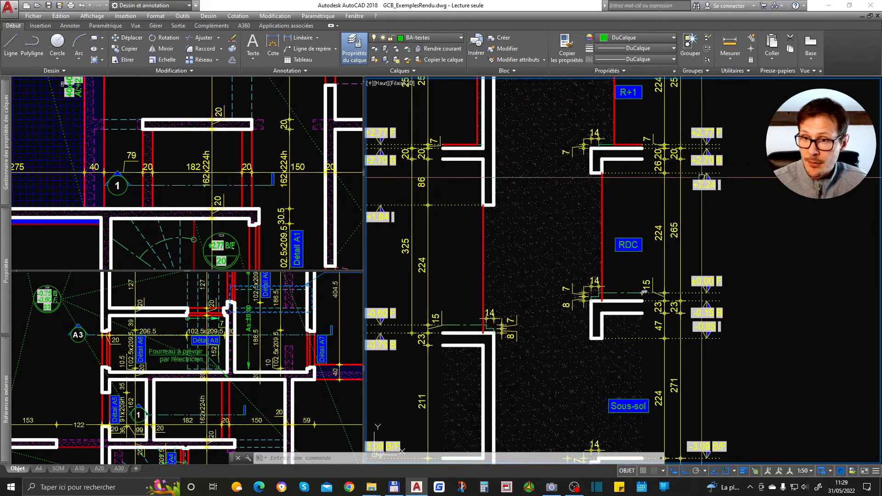
scroll(559, 181, down, 5)
scroll(799, 219, up, 5)
middle_drag(799, 218, 622, 256)
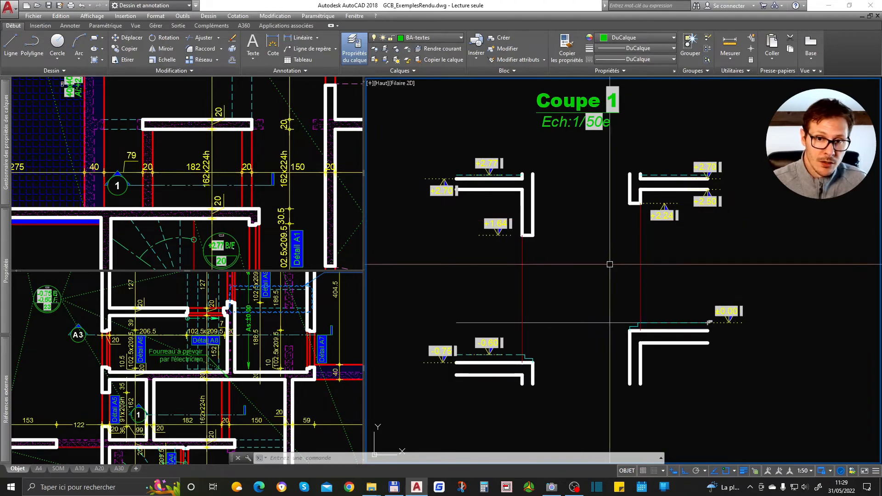
- Copy the RDC storey label horizontally from the annotated reference section into Coupe 1, below the right lintel's +2.24 marker
scroll(689, 265, down, 4)
middle_drag(460, 275, 565, 277)
scroll(513, 258, up, 5)
click(497, 254)
text(co)
key(space)
click(495, 254)
scroll(494, 253, down, 5)
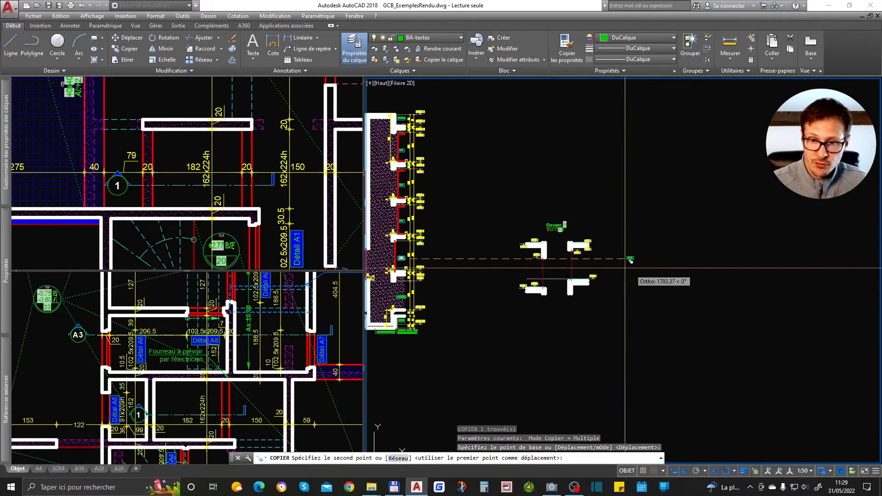
scroll(551, 257, up, 5)
click(681, 257)
key(Escape)
- Examine the copied RDC label's text attribute and its list of preset text types
double_click(681, 253)
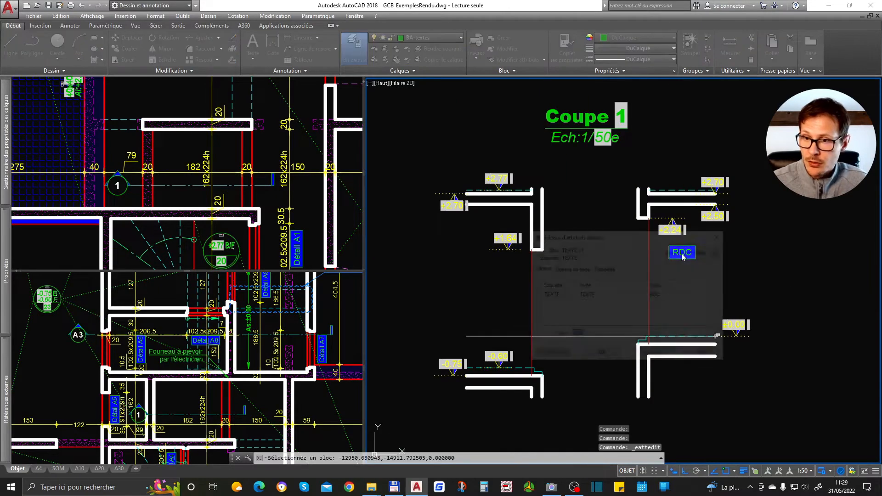
key(Escape)
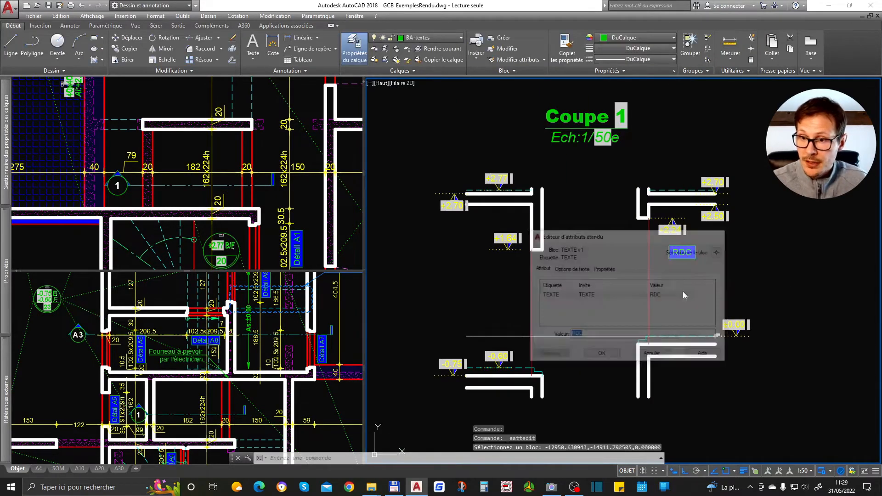
click(682, 253)
scroll(699, 229, up, 1)
scroll(698, 230, up, 1)
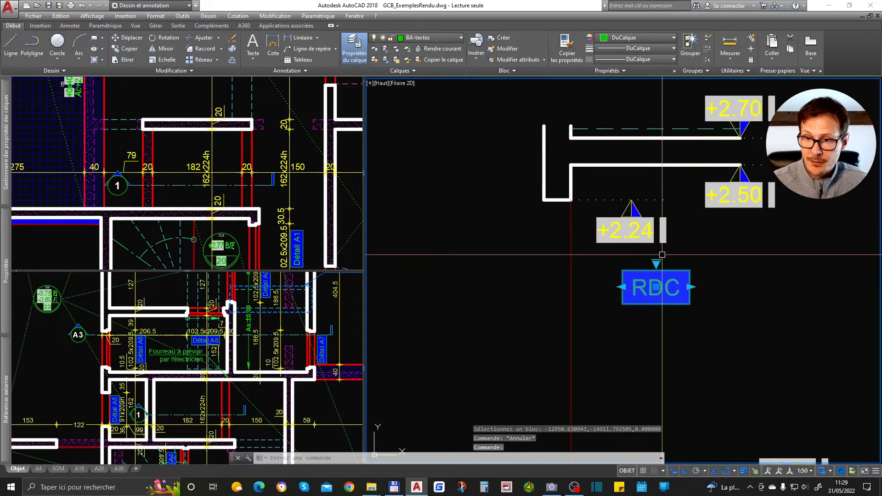
scroll(661, 254, down, 1)
click(658, 261)
mouse_move(724, 278)
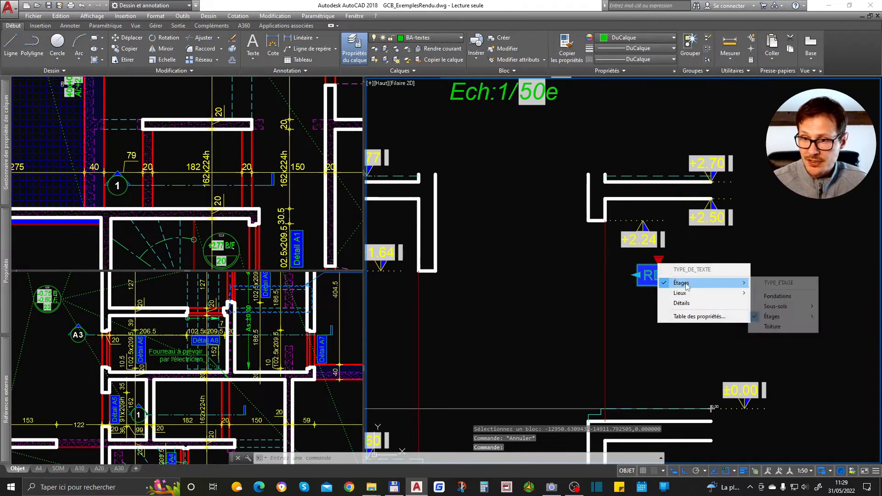
click(657, 260)
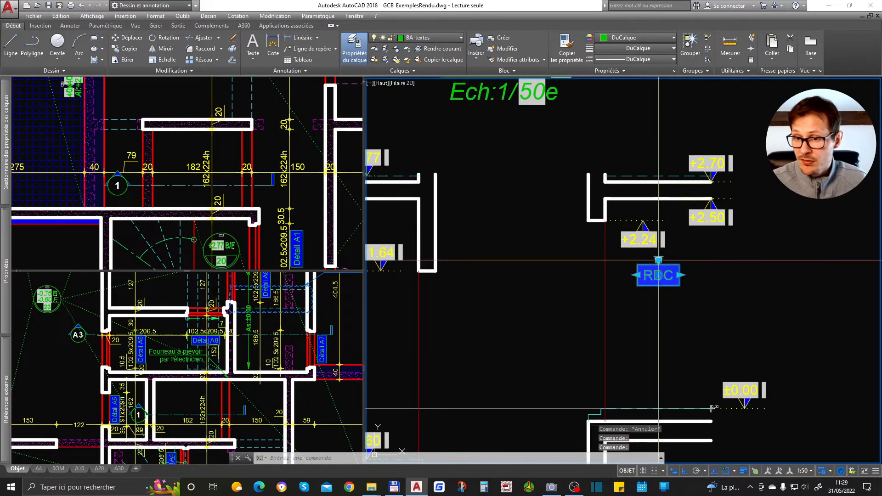
double_click(661, 275)
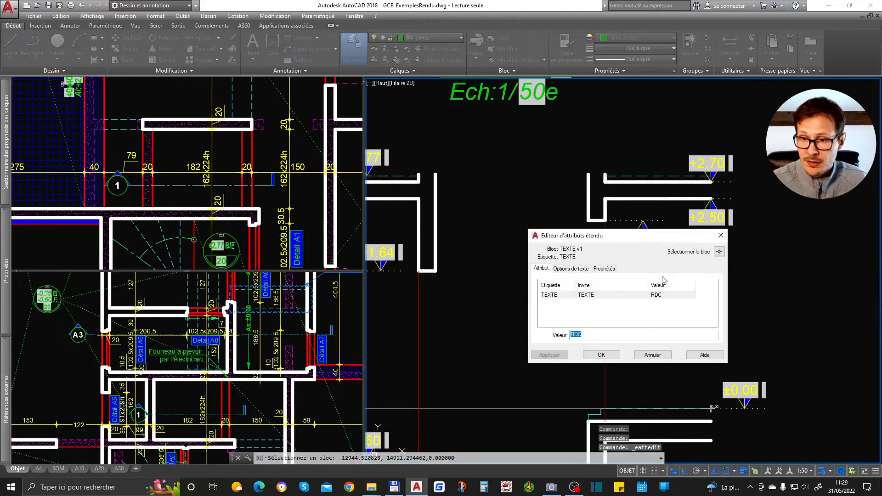
key(Escape)
- Change the copied label's text to RdC and set its background to Normal instead of hatched
mouse_move(6, 269)
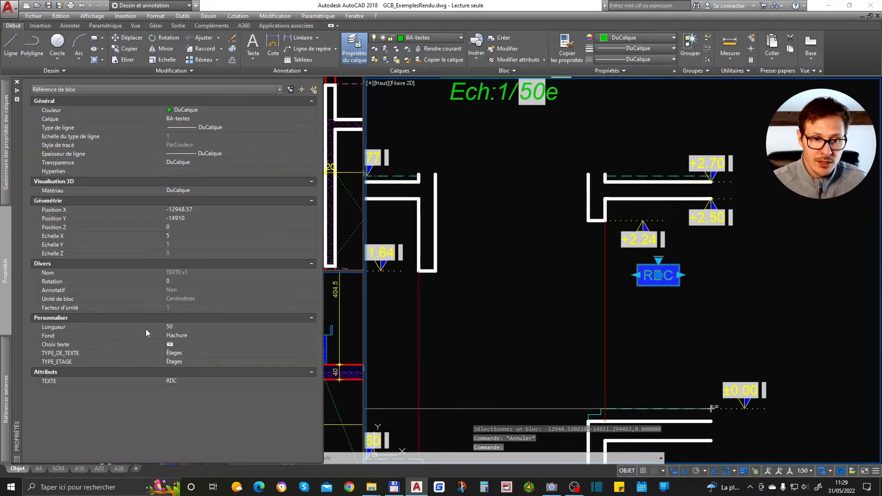
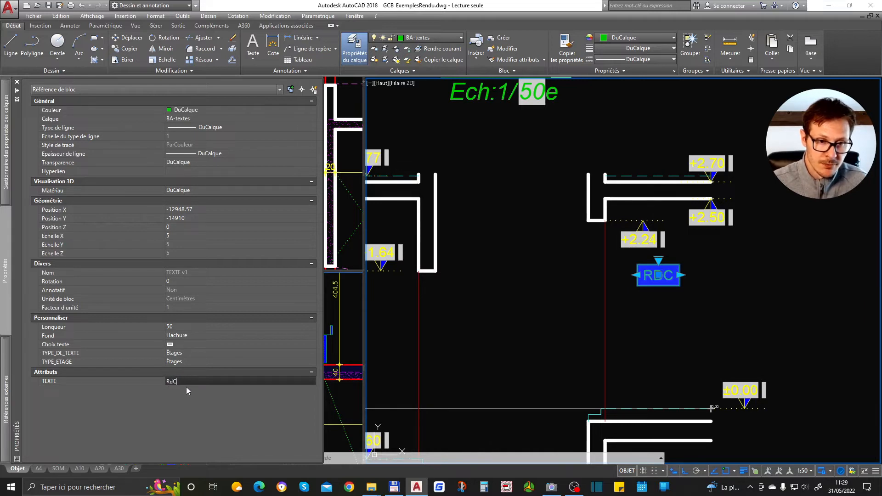
click(179, 330)
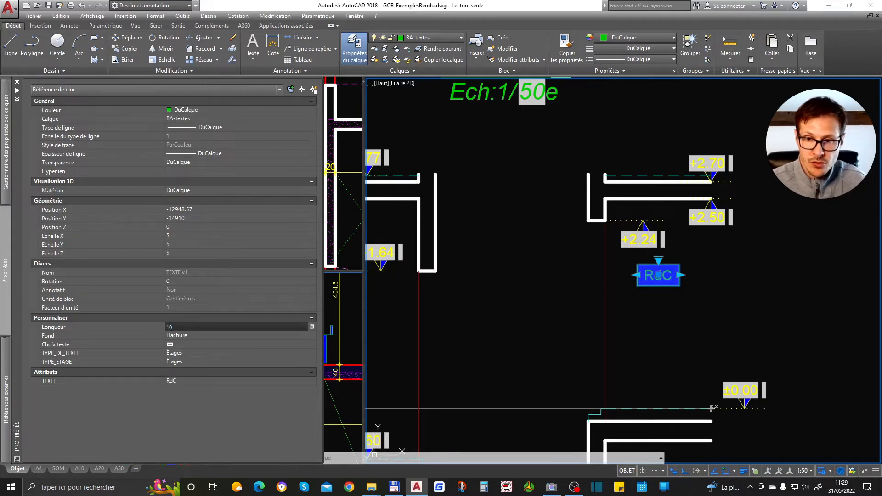
click(182, 333)
key(ctrl+z)
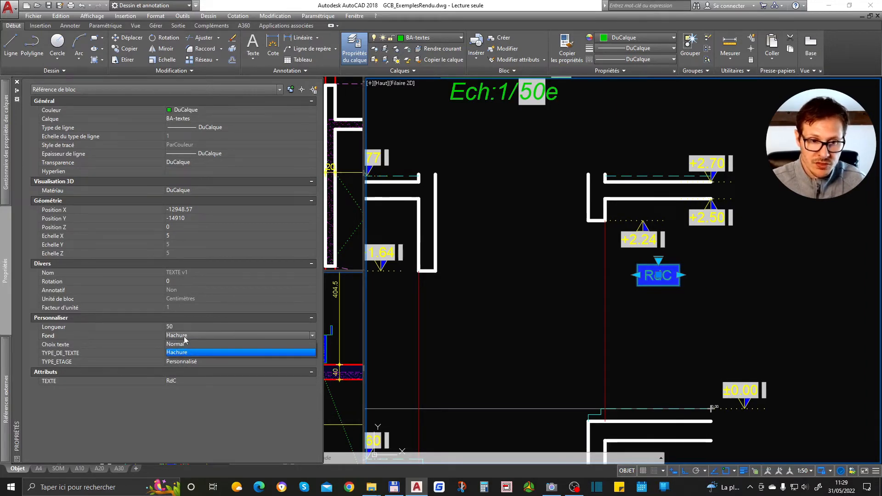
click(185, 343)
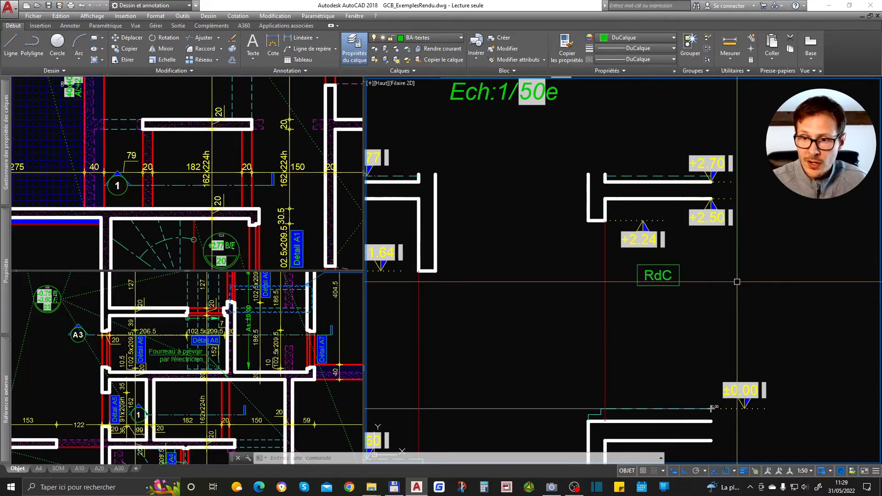
key(Escape)
- Copy the RdC label about 240 cm straight down, below the lower right slab
scroll(699, 278, down, 2)
click(696, 278)
text(co)
key(space)
click(718, 284)
click(718, 410)
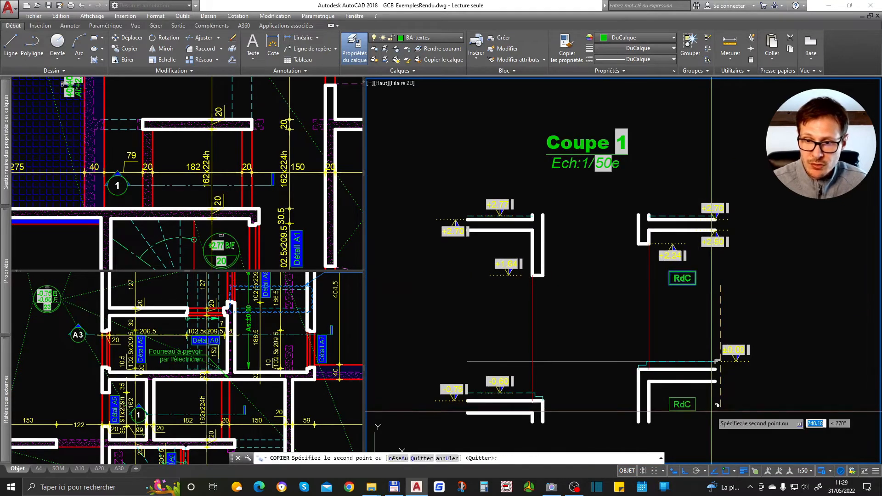
key(Escape)
- Change the text of the label below the lower right slab to Sous-sol and widen its frame to fit
scroll(686, 407, up, 2)
double_click(694, 408)
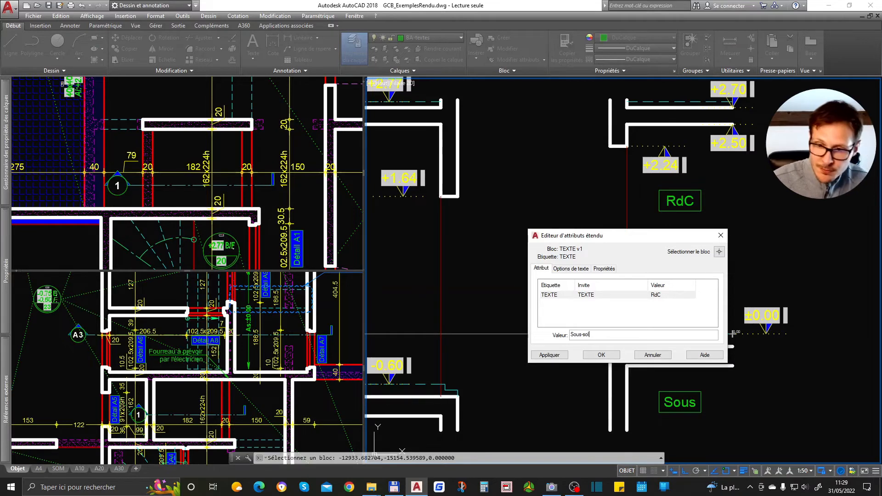
click(607, 357)
click(684, 402)
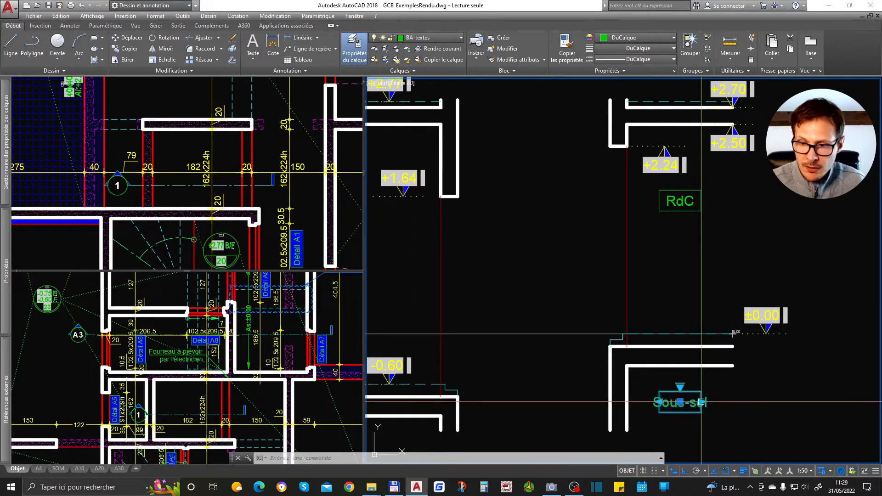
key(Escape)
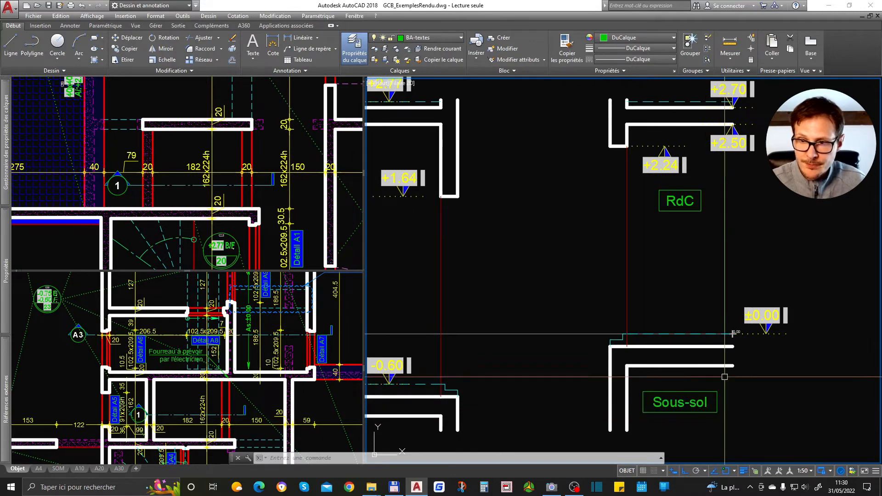
- Copy the RdC label straight up, above the upper right slab
scroll(730, 272, down, 1)
click(711, 233)
text(co)
key(space)
click(764, 237)
click(740, 138)
key(Escape)
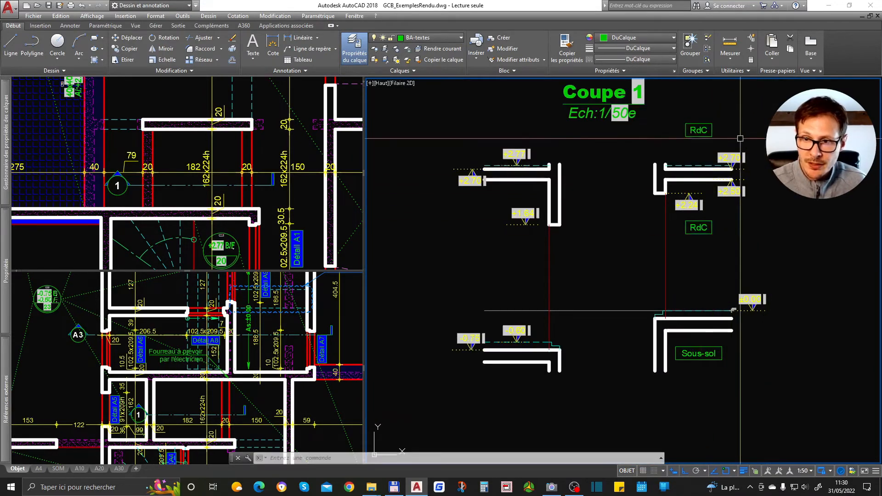
- Try the preset storey text R+1 on the label above the upper right slab
click(696, 130)
click(699, 121)
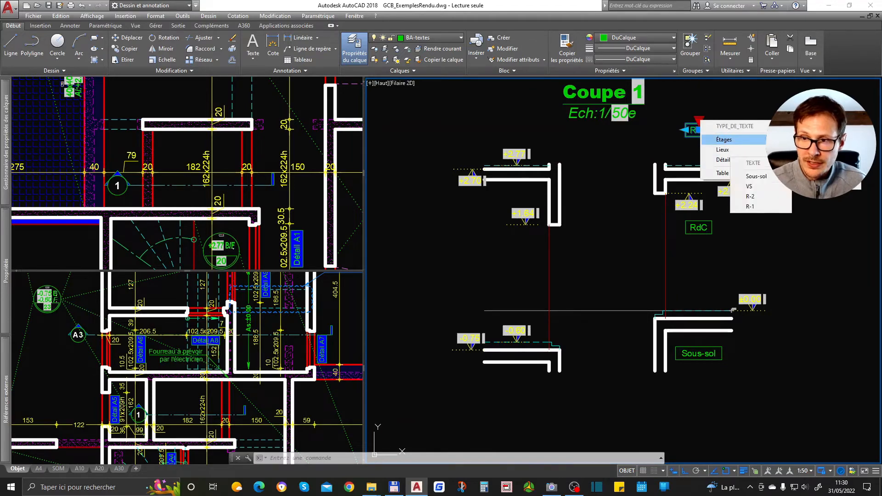
click(771, 207)
middle_drag(704, 131, 708, 192)
click(708, 192)
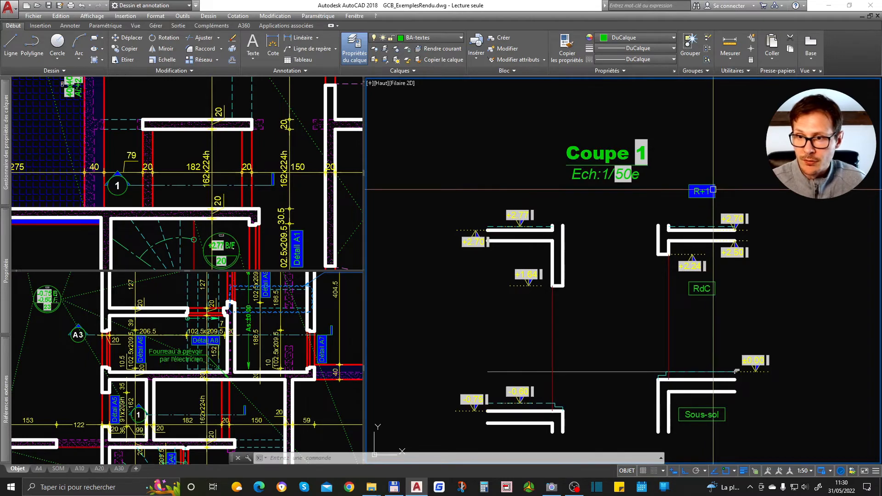
key(ctrl+z)
key(ctrl+z)
- Change the text of the label above the upper right slab to +1
scroll(708, 131, up, 2)
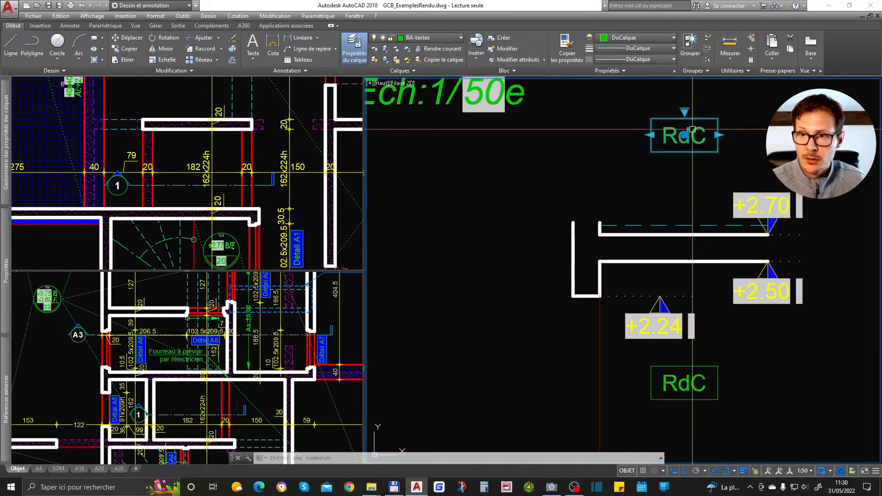
double_click(707, 129)
text(+)
click(601, 355)
scroll(601, 355, down, 3)
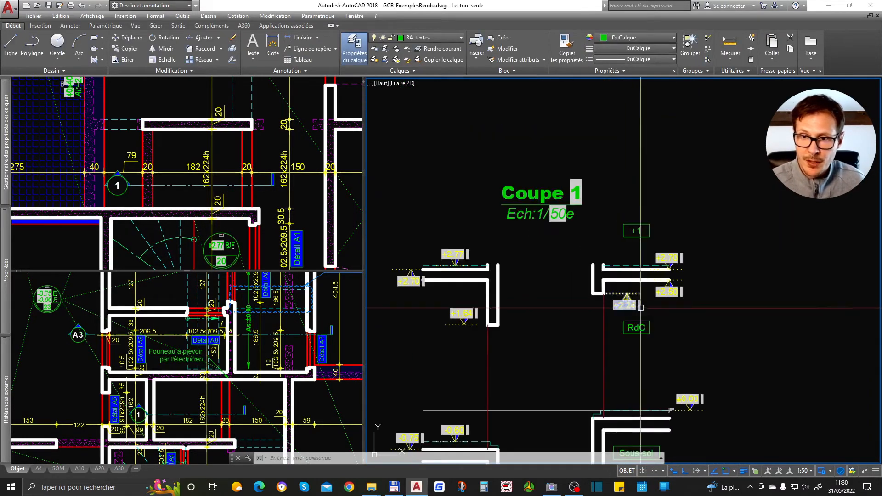
- Copy the three right-hand storey labels (+1, RdC and Sous-sol) horizontally to the left part of the section
middle_drag(525, 288, 614, 187)
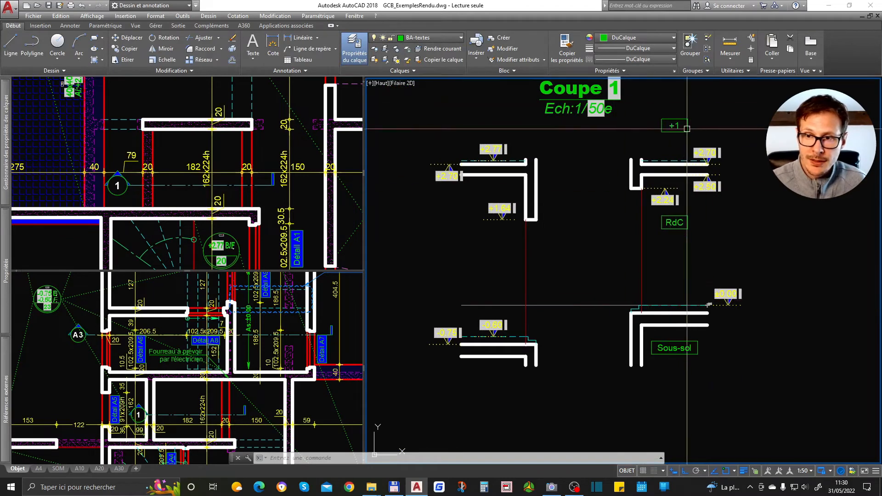
click(673, 126)
click(676, 222)
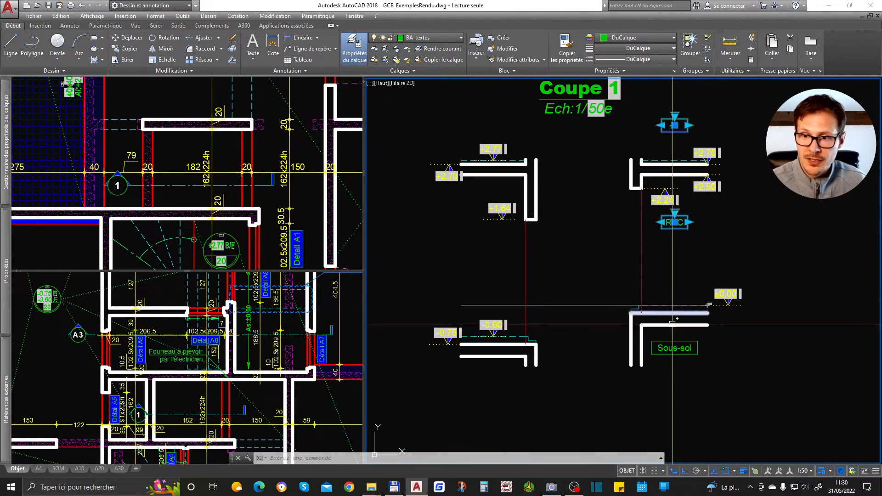
click(673, 354)
text(co)
key(space)
click(668, 395)
click(479, 414)
key(space)
- Move the left Sous-sol label straight down, below the lower left slab
click(497, 354)
text(d)
key(space)
click(502, 364)
click(504, 394)
- Move the left RdC label straight down, clear of the left lintel's +1.64 marker
middle_drag(545, 207, 560, 233)
click(512, 243)
text(d)
key(space)
click(597, 246)
click(595, 276)
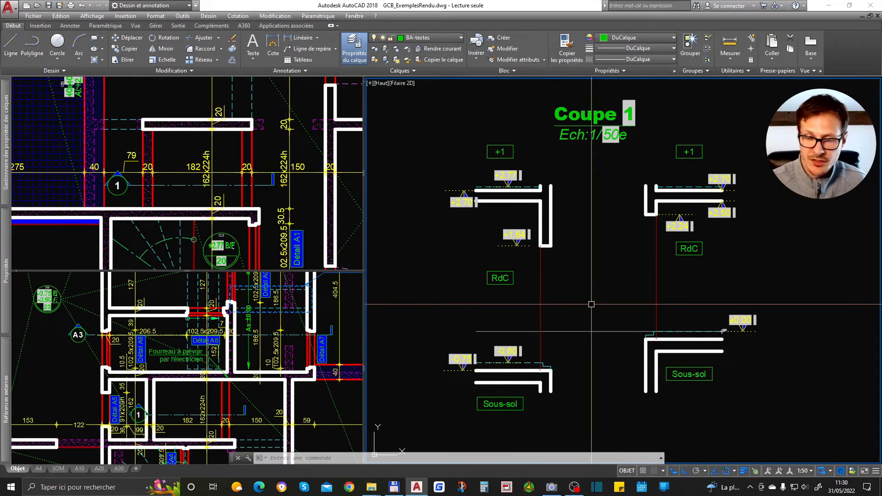
- Change the text of both RdC labels to R+0
middle_drag(639, 326, 694, 326)
click(564, 283)
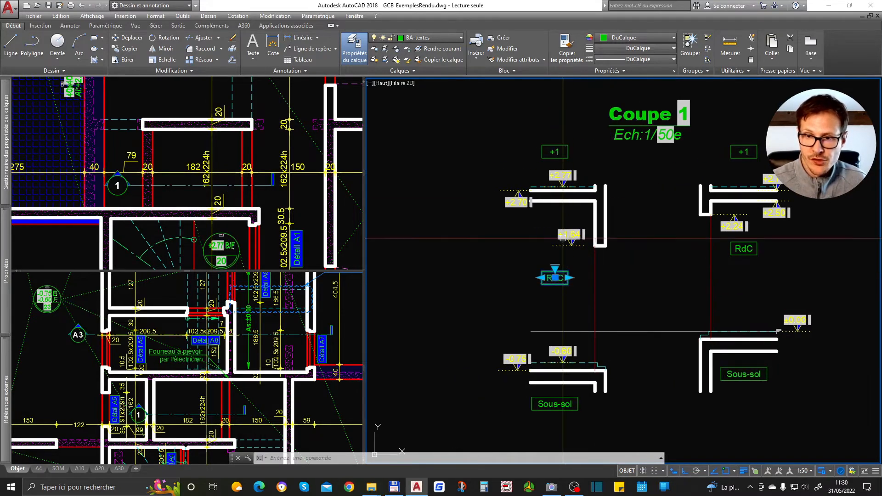
click(738, 244)
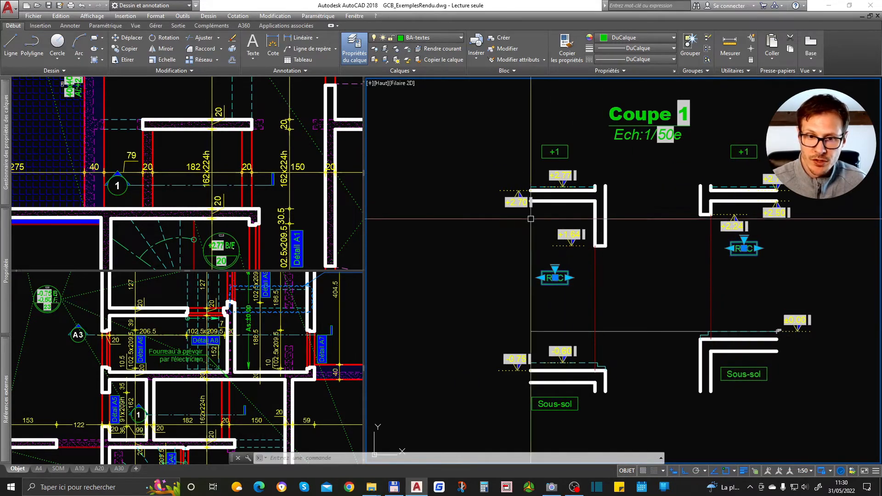
mouse_move(5, 270)
click(179, 382)
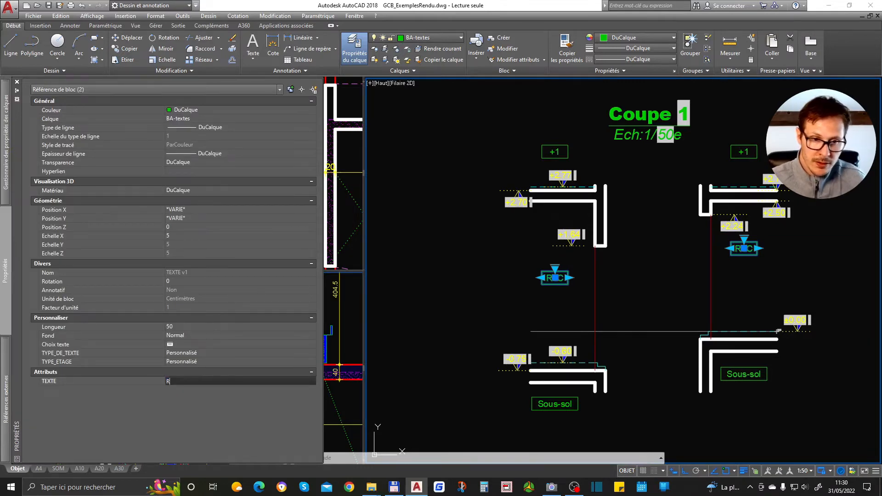
text(R+0)
key(Return)
key(Escape)
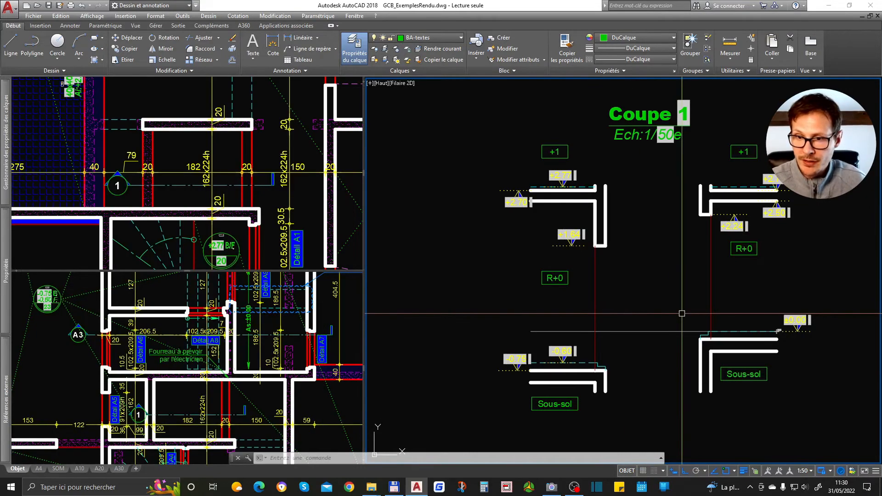
- Move the right R+0 label slightly straight down, away from the right lintel's +2.24 marker
click(744, 248)
text(d)
key(space)
click(785, 246)
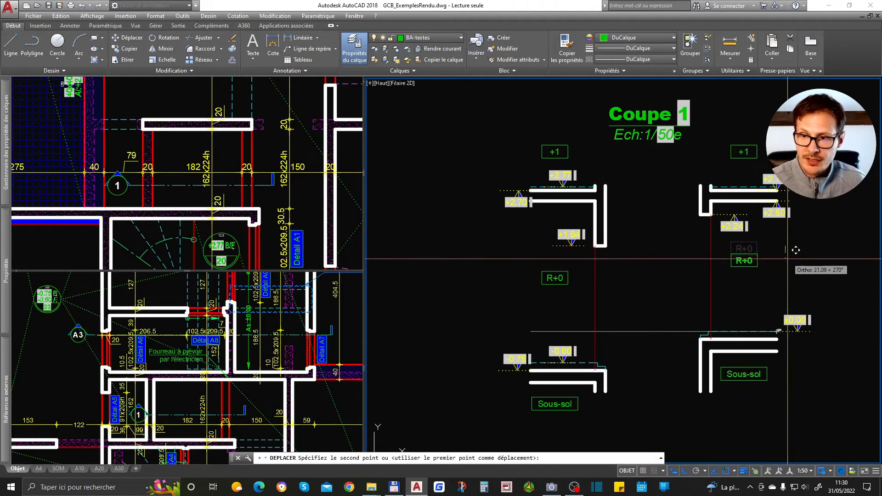
click(785, 259)
- Select all storey labels similar to the left +1 label to check their positions, and clear the selection
middle_drag(748, 372, 694, 319)
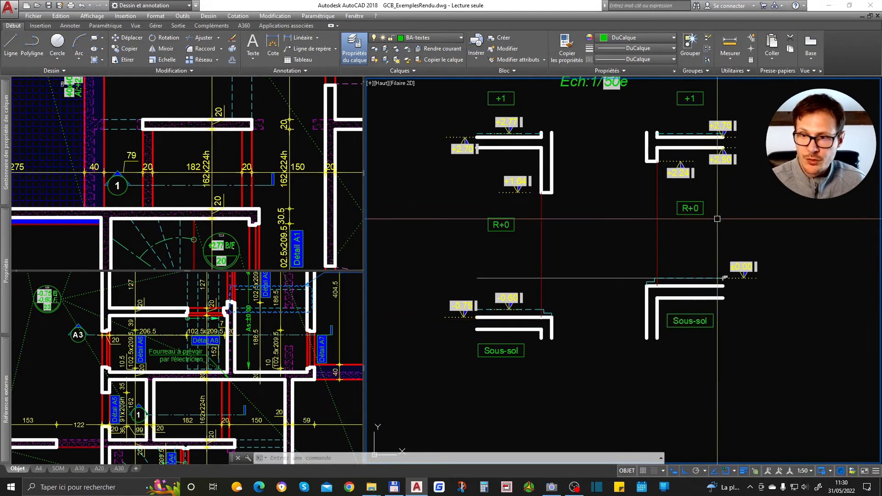
middle_drag(525, 223, 546, 246)
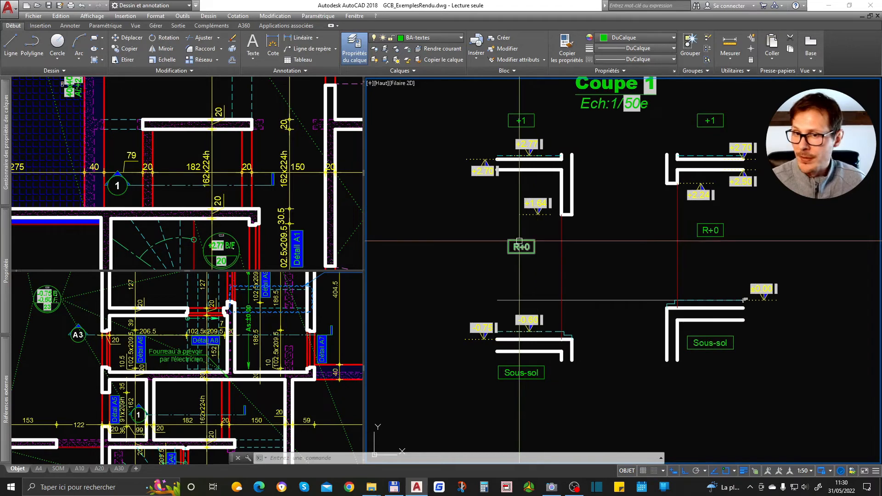
click(526, 124)
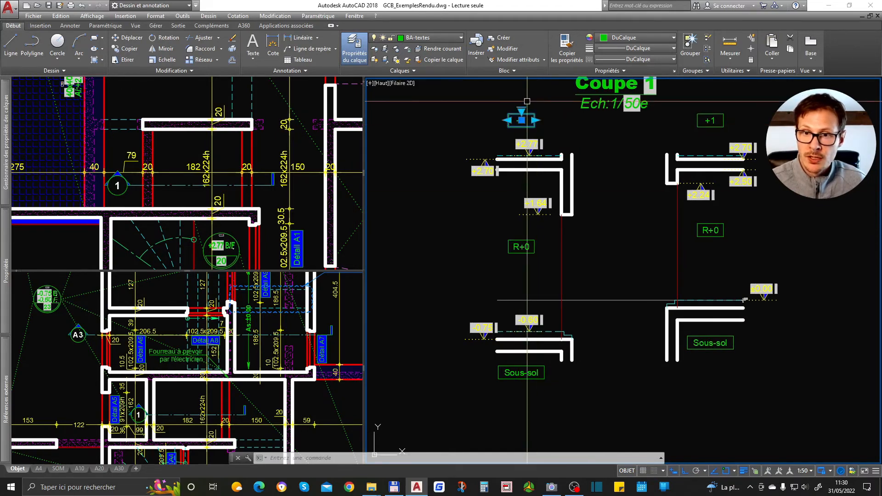
right_click(526, 119)
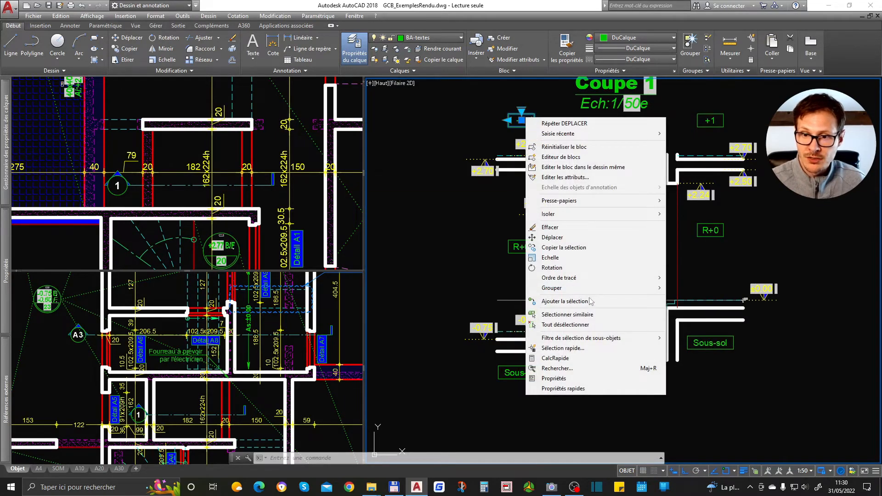
click(591, 314)
scroll(561, 246, down, 5)
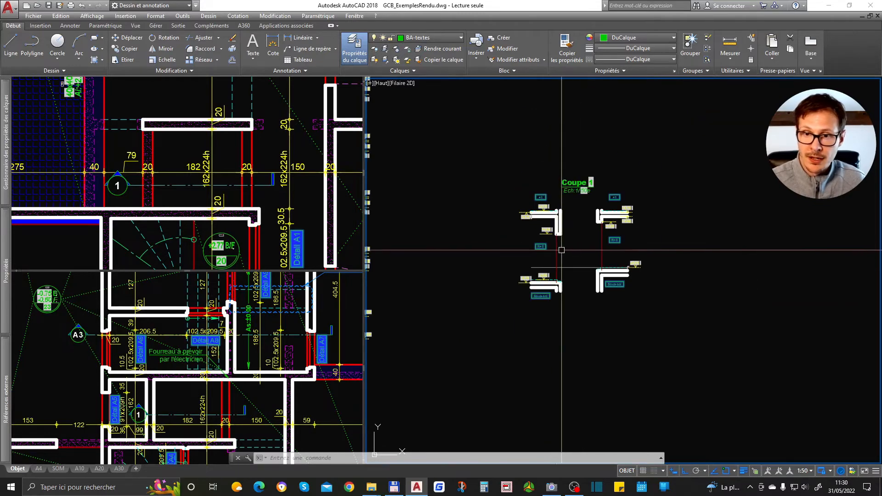
scroll(576, 234, up, 3)
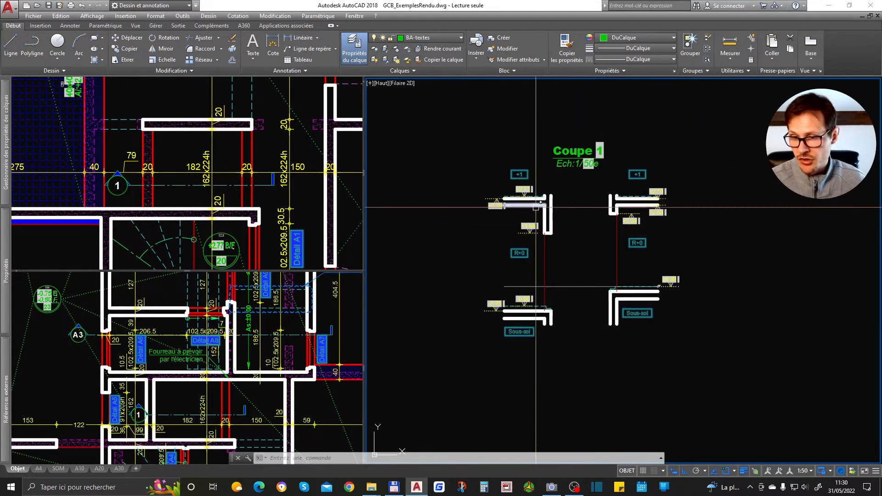
key(Escape)
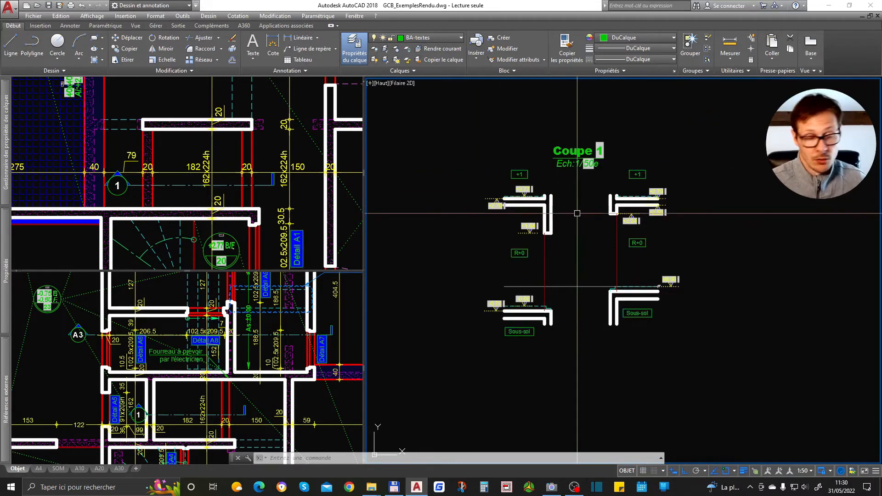
- Dimension vertically the left lintel's drop, from the underside of the upper slab to the lintel's bottom edge
scroll(577, 223, up, 2)
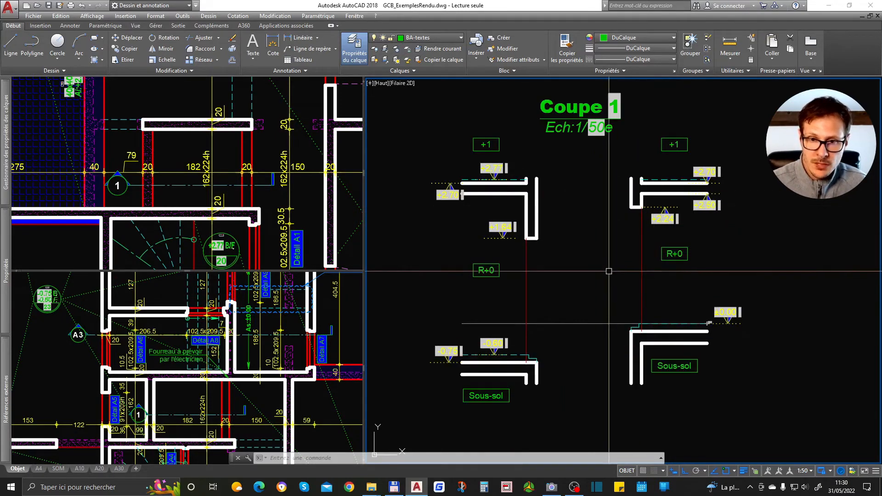
scroll(669, 258, down, 2)
scroll(602, 249, up, 1)
middle_drag(557, 264, 668, 269)
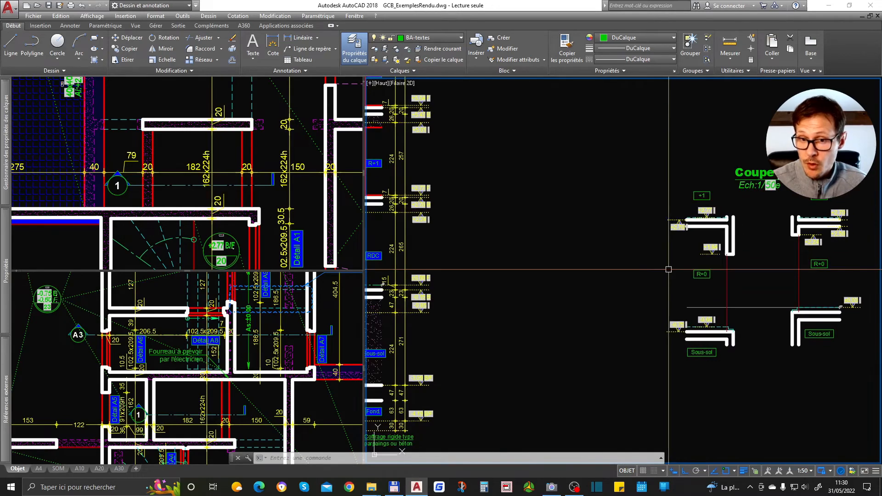
middle_drag(458, 276, 615, 278)
scroll(647, 271, down, 4)
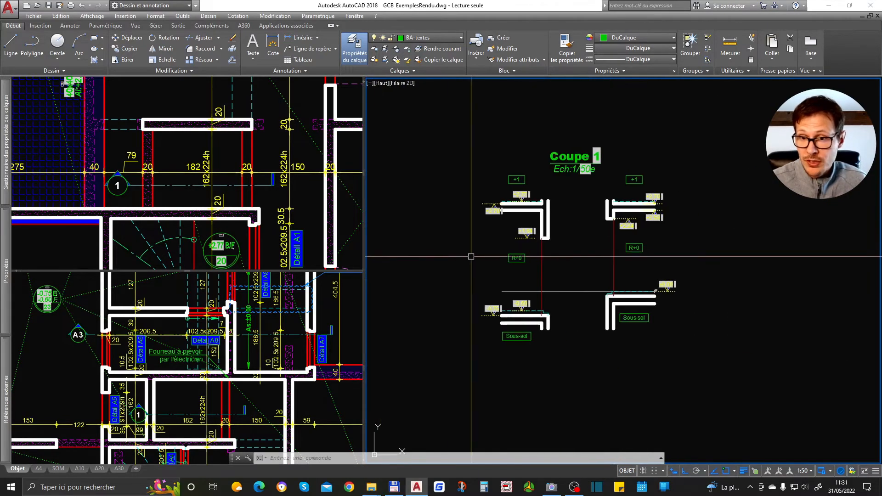
scroll(539, 218, up, 8)
scroll(577, 192, up, 1)
key(space)
click(584, 199)
click(562, 202)
key(Escape)
- Continue the left lintel dimension upward across the slab thickness and the floor finish to the +2.77 level
click(562, 197)
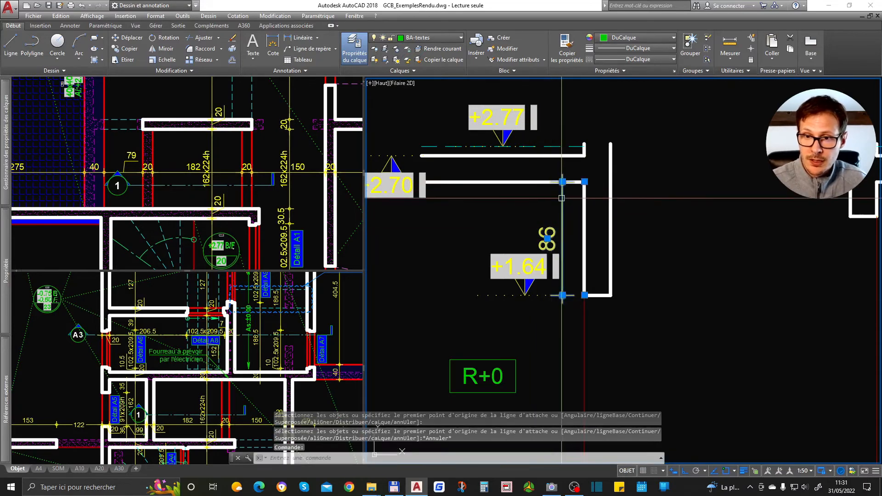
click(602, 210)
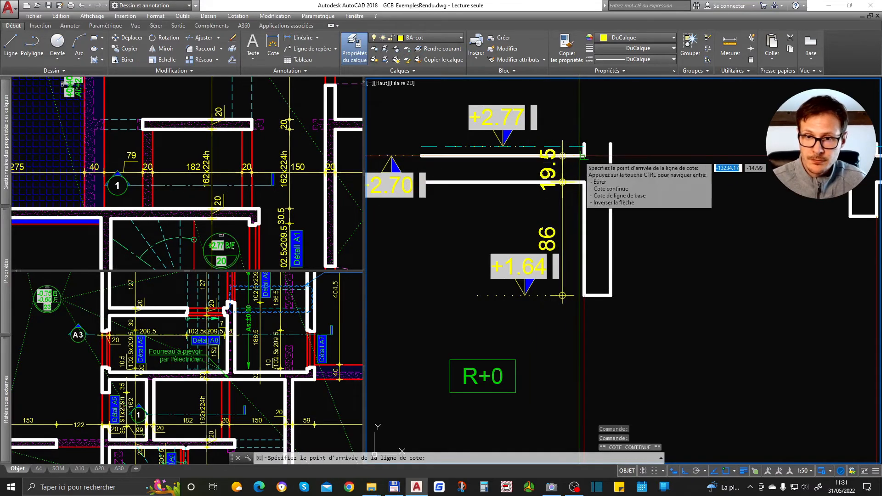
click(562, 146)
key(Escape)
scroll(589, 198, up, 4)
scroll(577, 205, down, 6)
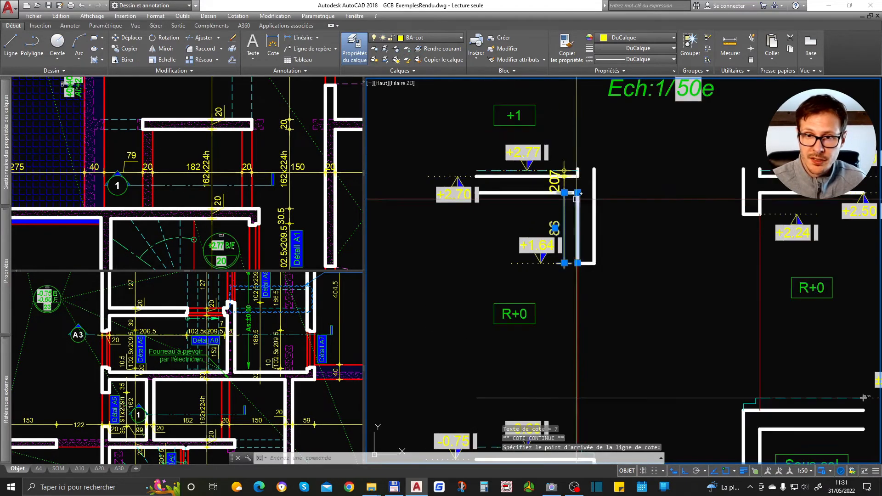
- Move the text of the left floor-finish dimension up beside the +2.77 marker, clear of the slab-thickness text
scroll(542, 145, up, 2)
key(space)
key(Escape)
scroll(563, 191, up, 2)
key(space)
click(560, 194)
key(space)
click(587, 134)
scroll(587, 133, down, 4)
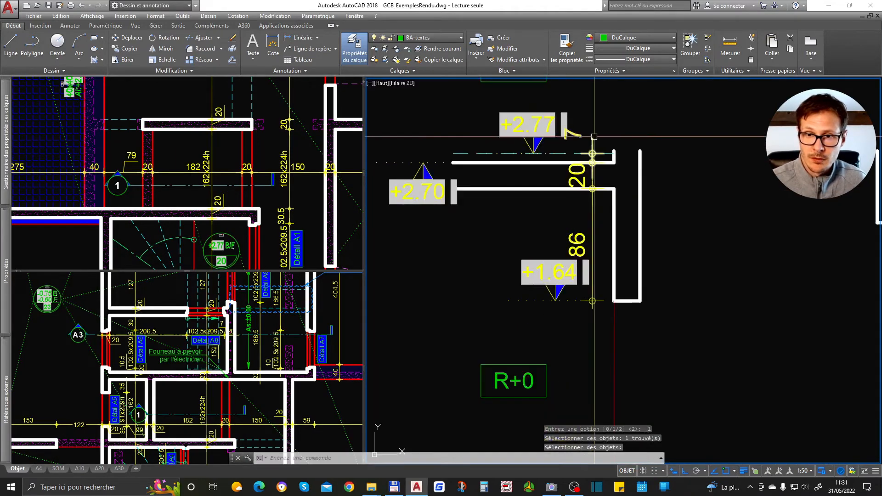
key(space)
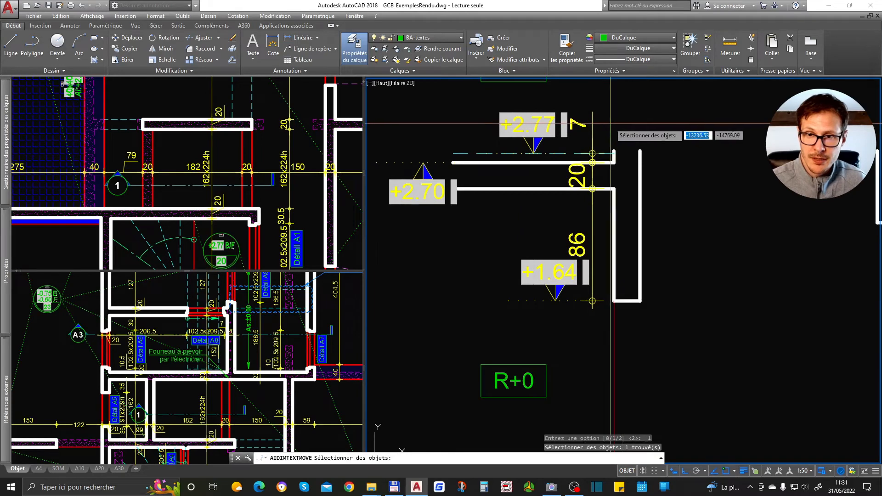
key(Escape)
- Continue the left dimension chain downward across the door opening, the lower floor finish and the lower slab thickness
scroll(609, 126, down, 2)
mouse_move(598, 234)
click(629, 271)
scroll(601, 347, down, 2)
scroll(603, 346, up, 2)
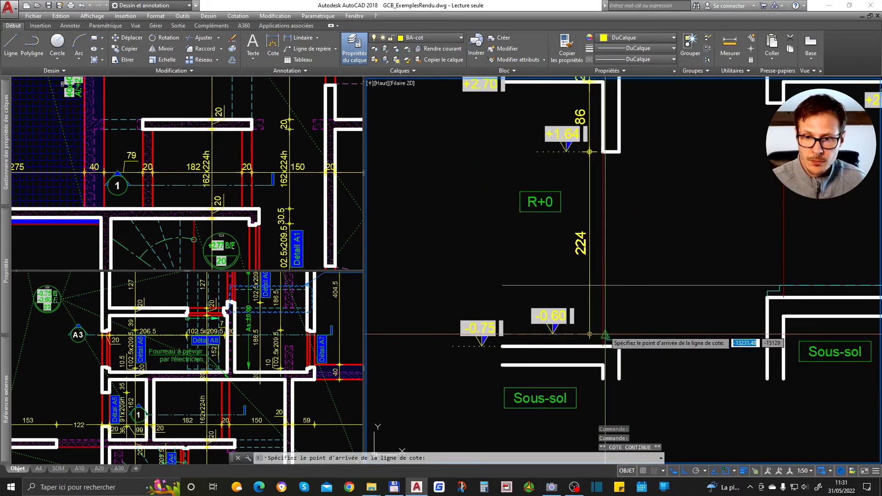
click(604, 346)
click(604, 346)
click(602, 365)
key(Escape)
key(Escape)
- Move the text of the lower left floor-finish dimension up beside the -0.60 marker, clear of the slab-thickness text
scroll(585, 345, up, 2)
key(space)
click(578, 326)
key(Return)
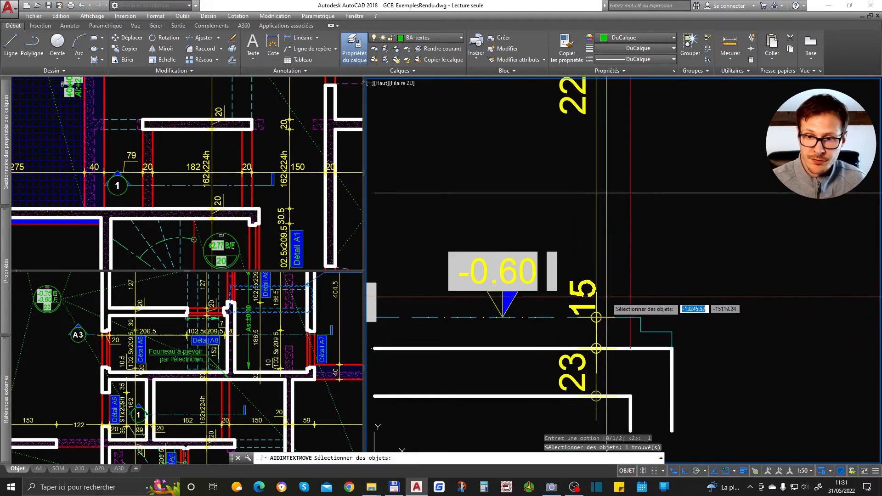
click(694, 289)
scroll(619, 264, down, 2)
middle_drag(708, 291, 638, 303)
scroll(553, 302, up, 2)
scroll(597, 267, down, 1)
key(space)
click(589, 252)
scroll(550, 255, up, 2)
click(542, 266)
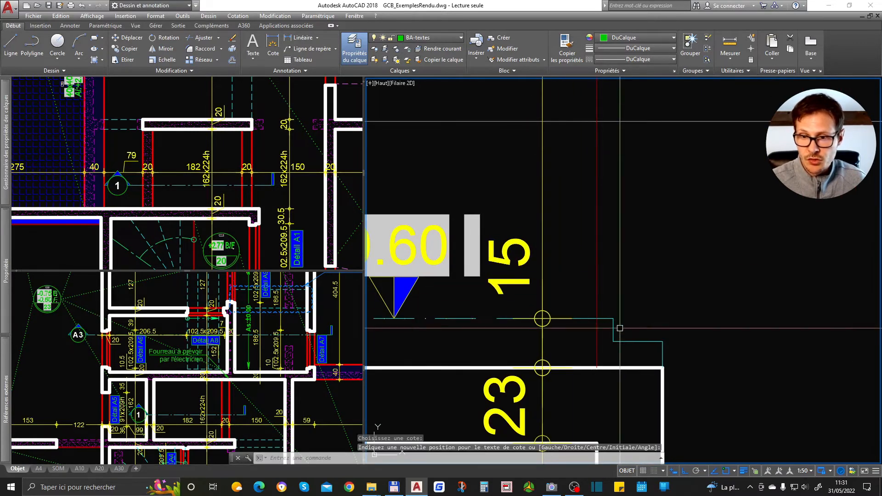
- Dimension the height and width of the step in the floor finish at the lower left slab's edge
scroll(617, 323, up, 1)
text(cot)
key(space)
click(610, 315)
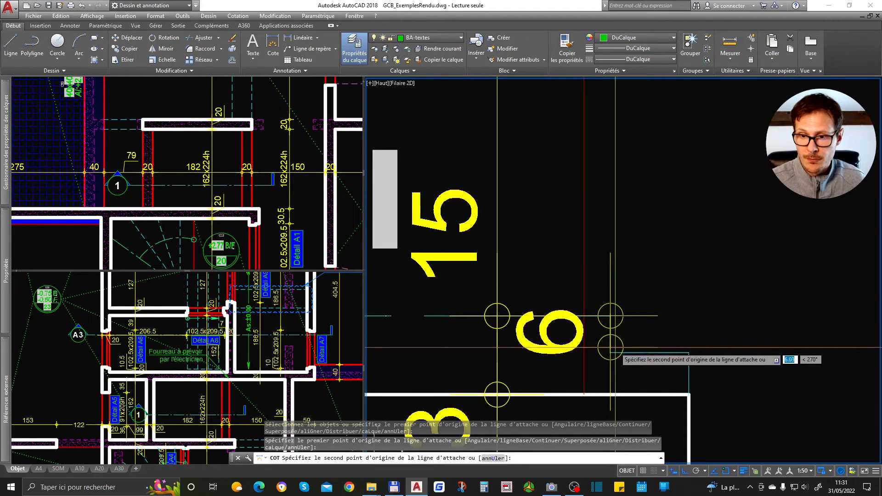
click(610, 351)
scroll(626, 303, down, 2)
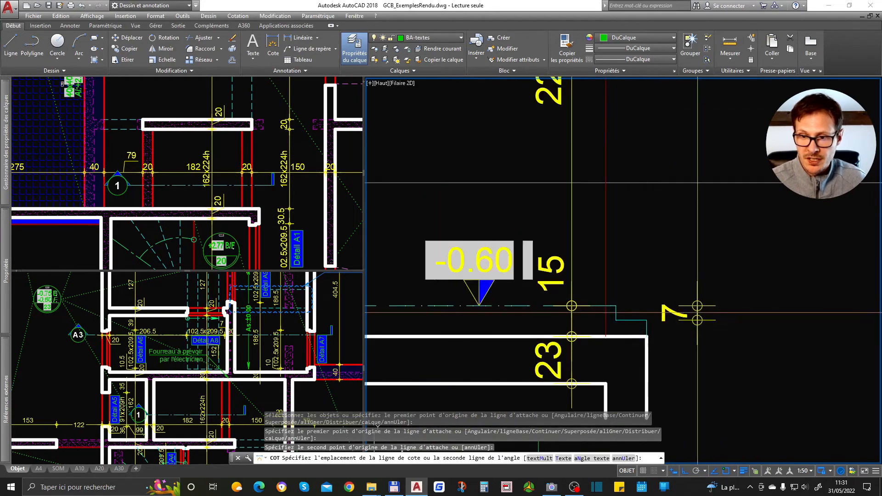
key(Escape)
scroll(645, 322, up, 3)
scroll(627, 322, down, 5)
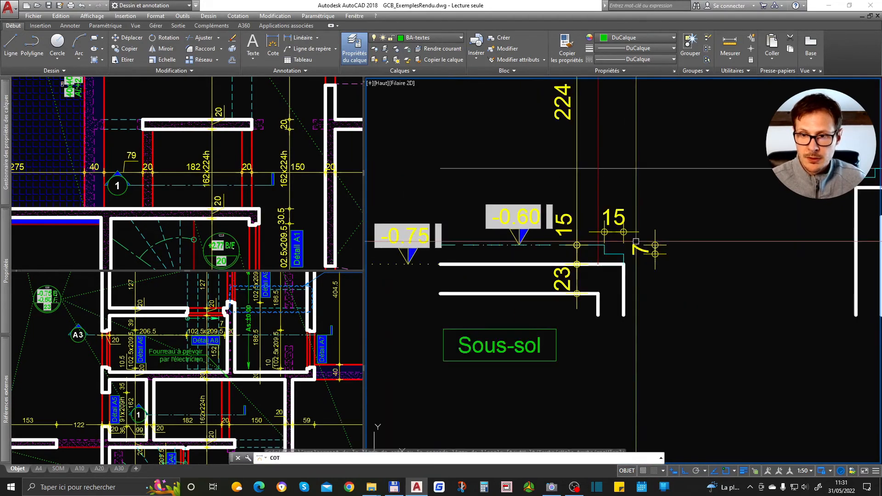
scroll(605, 268, down, 2)
scroll(560, 267, up, 3)
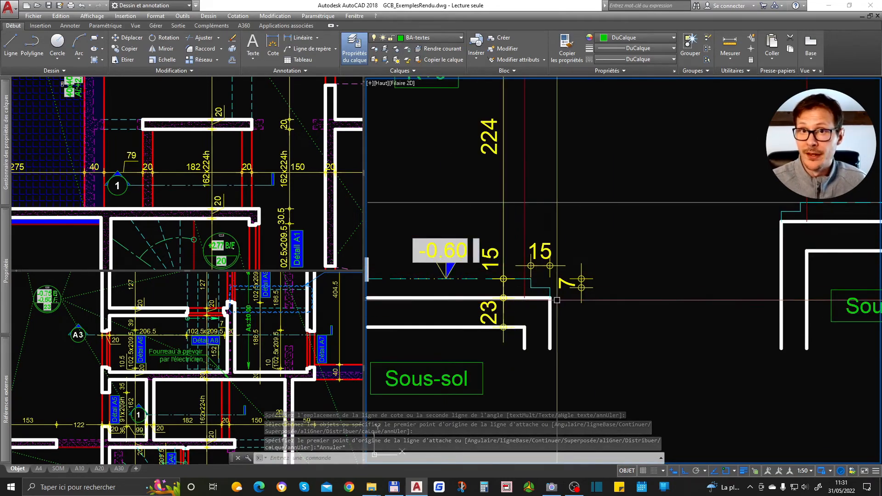
- Dimension the width and height of the floor-finish step at the edge of the lower right slab
scroll(586, 263, down, 4)
scroll(623, 282, up, 5)
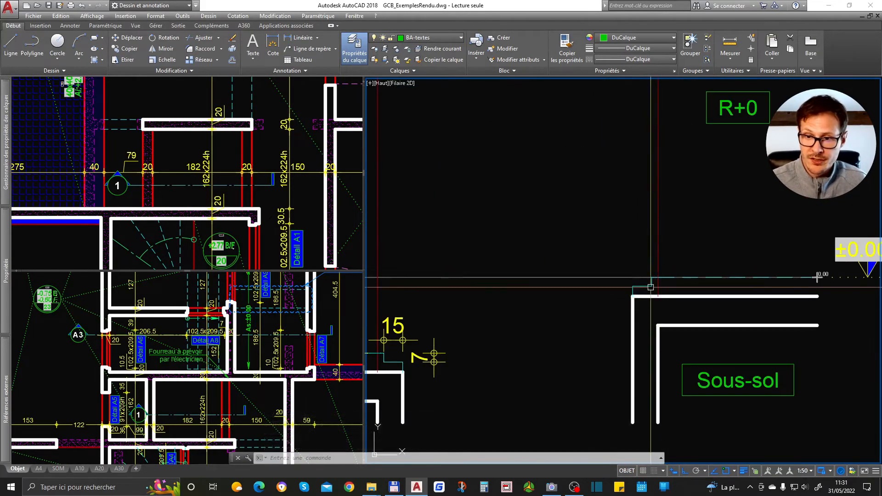
scroll(740, 263, down, 5)
middle_drag(564, 269, 758, 259)
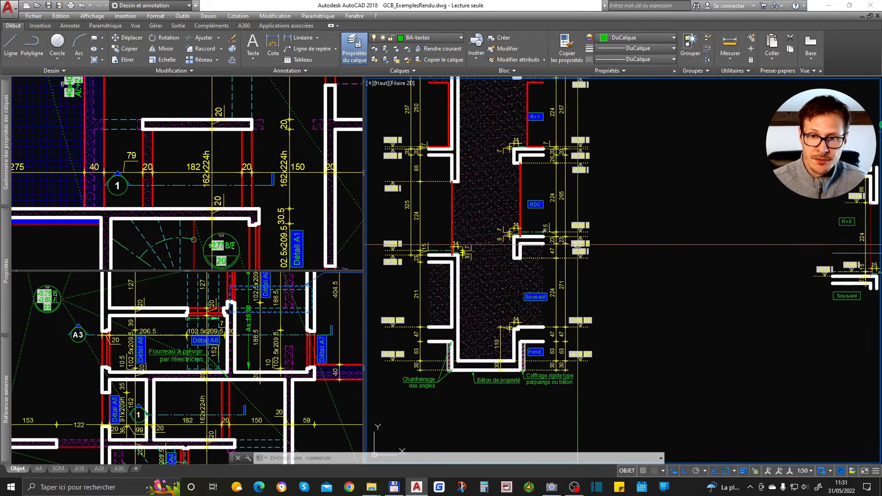
scroll(739, 289, down, 3)
scroll(581, 282, up, 6)
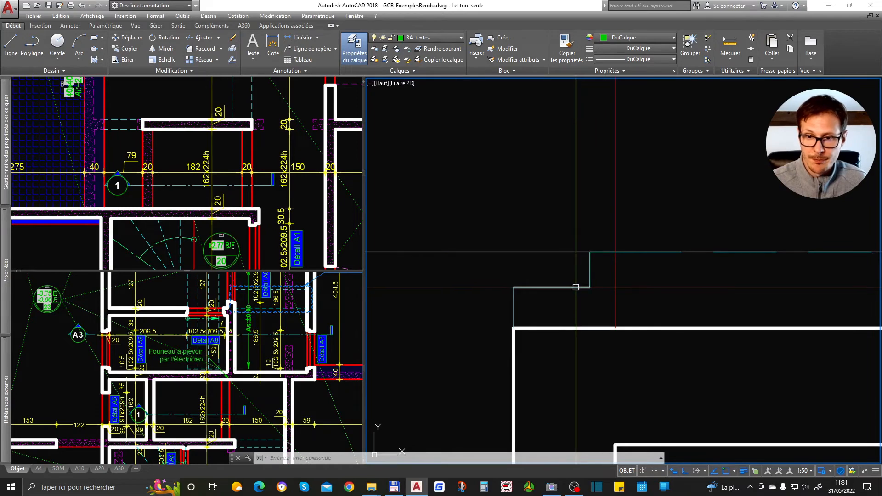
key(space)
click(576, 288)
scroll(582, 294, down, 1)
click(579, 244)
key(space)
key(Escape)
scroll(592, 277, up, 2)
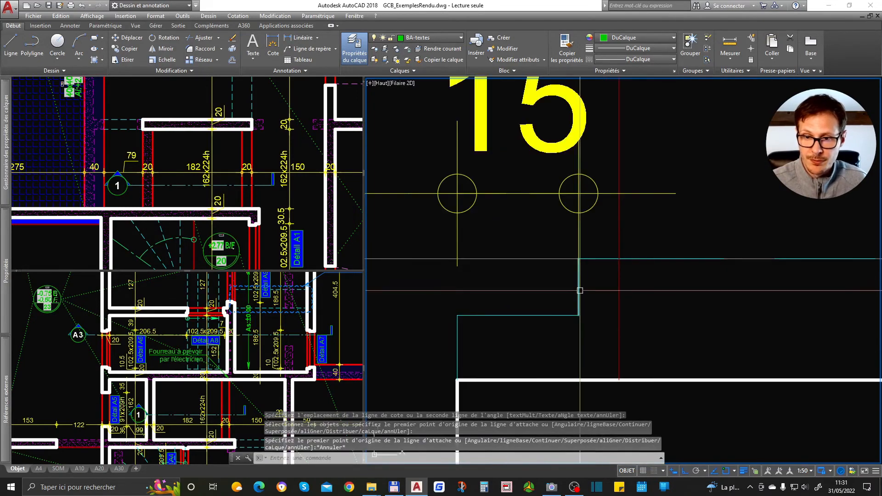
scroll(577, 297, down, 5)
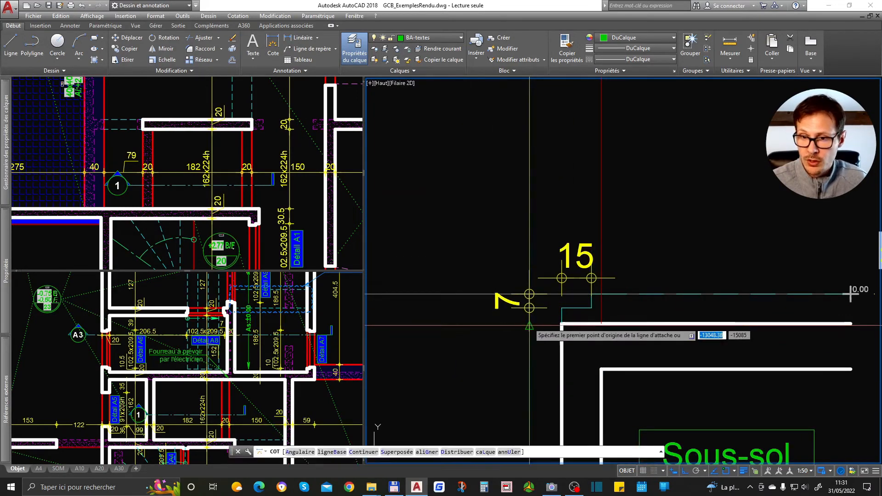
scroll(632, 298, up, 5)
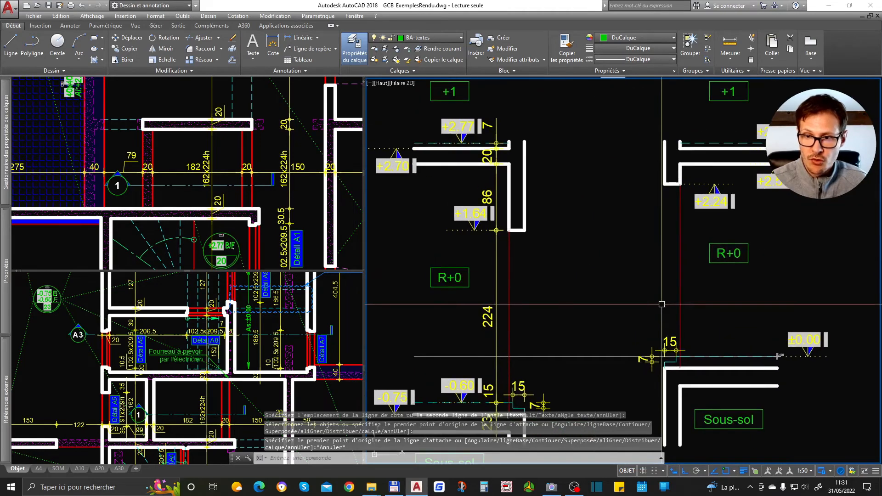
- Dimension the right opening's height from the lintel's underside at +2.24 down to the ±0.00 floor level
key(space)
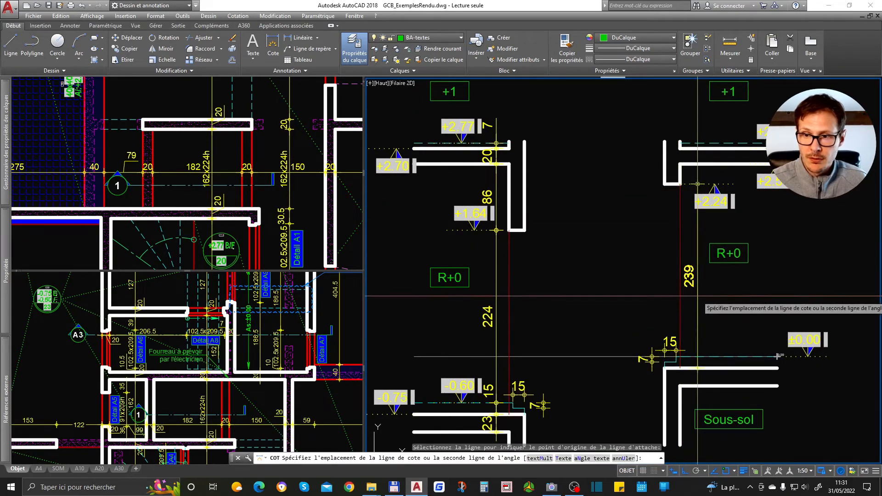
key(space)
click(680, 183)
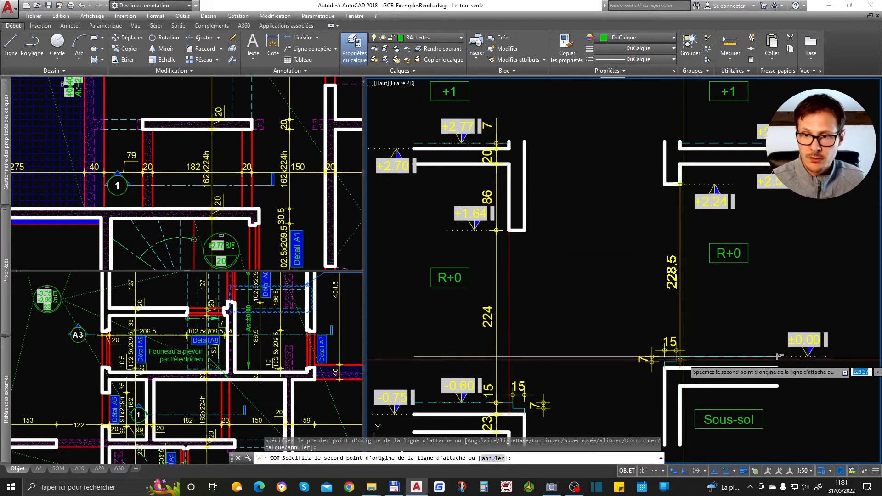
click(701, 356)
click(701, 320)
key(Escape)
- Continue the right opening dimension upward across the lintel drop, the upper slab thickness and the floor finish
click(691, 255)
click(691, 266)
click(698, 183)
mouse_move(699, 183)
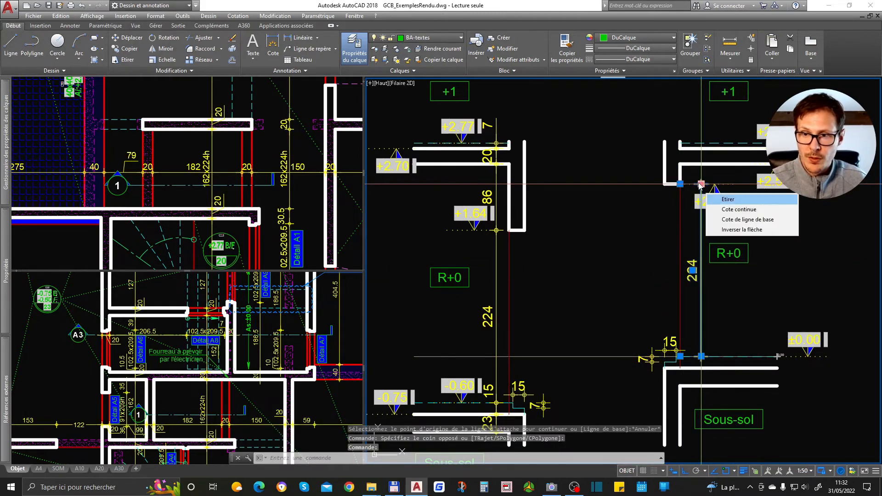
click(730, 209)
click(686, 165)
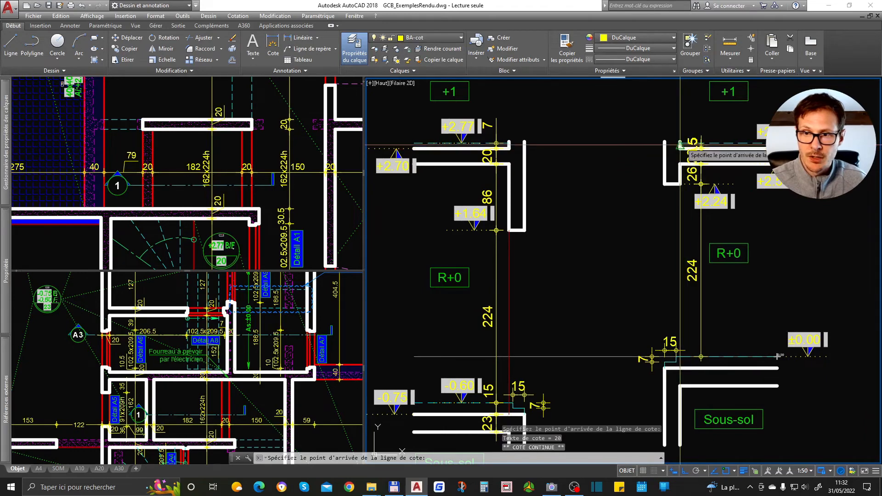
scroll(679, 143, up, 4)
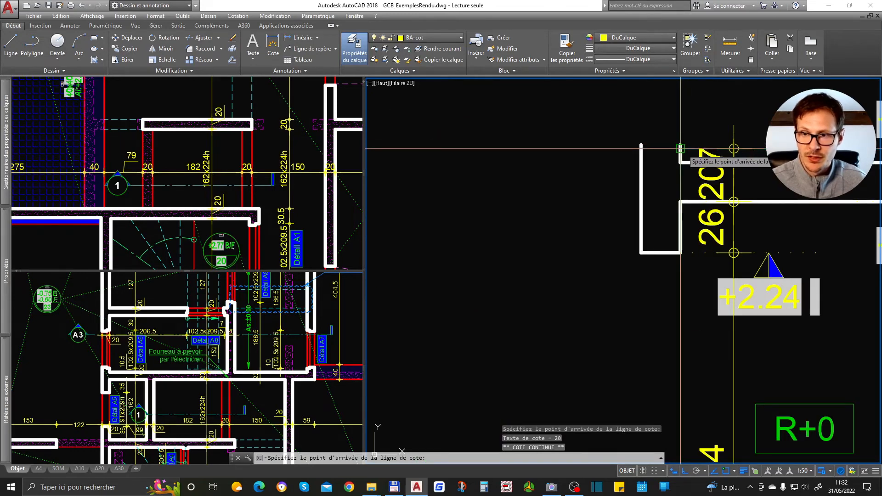
click(680, 148)
scroll(721, 152, up, 2)
middle_drag(721, 151, 683, 210)
key(Escape)
- Move the text of the upper right floor-finish dimension up, clear of the slab-thickness text
key(space)
key(Escape)
key(Escape)
key(space)
click(663, 216)
key(space)
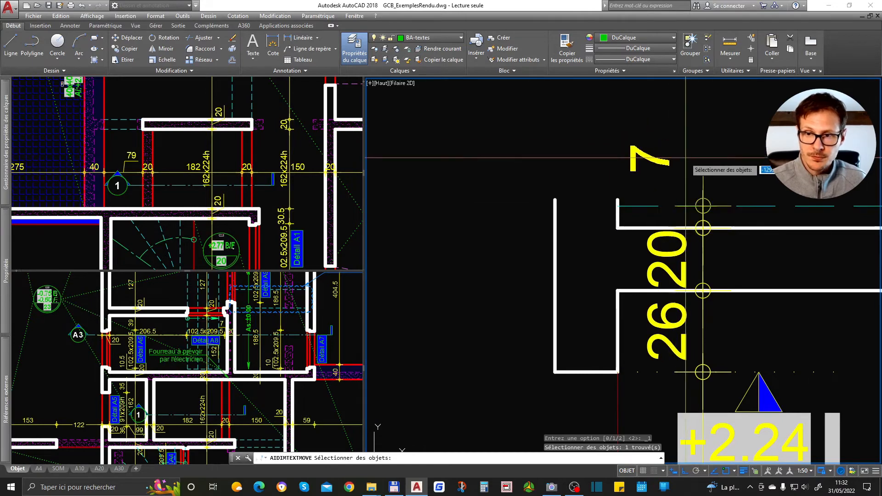
click(689, 140)
- Continue the right opening's height dimension downward across the floor finish and the lower slab thickness
scroll(677, 196, down, 4)
middle_drag(691, 347, 677, 273)
scroll(677, 273, up, 1)
click(661, 246)
mouse_move(661, 247)
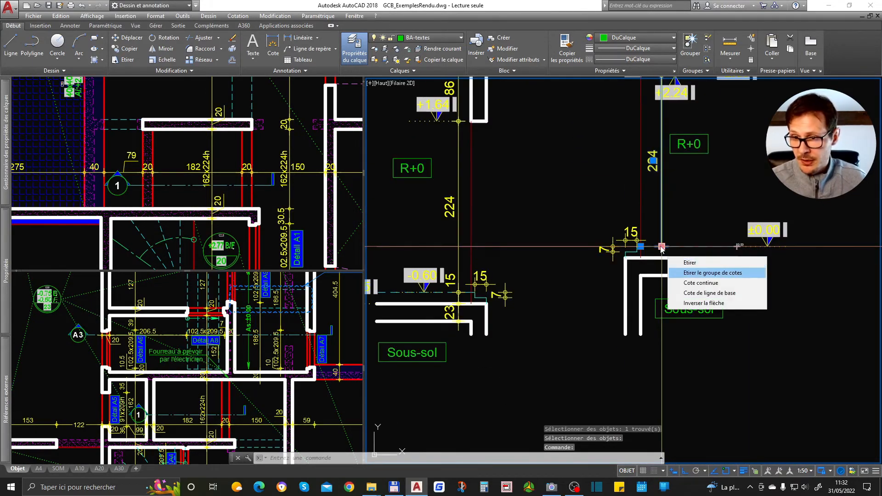
click(701, 283)
scroll(652, 270, up, 4)
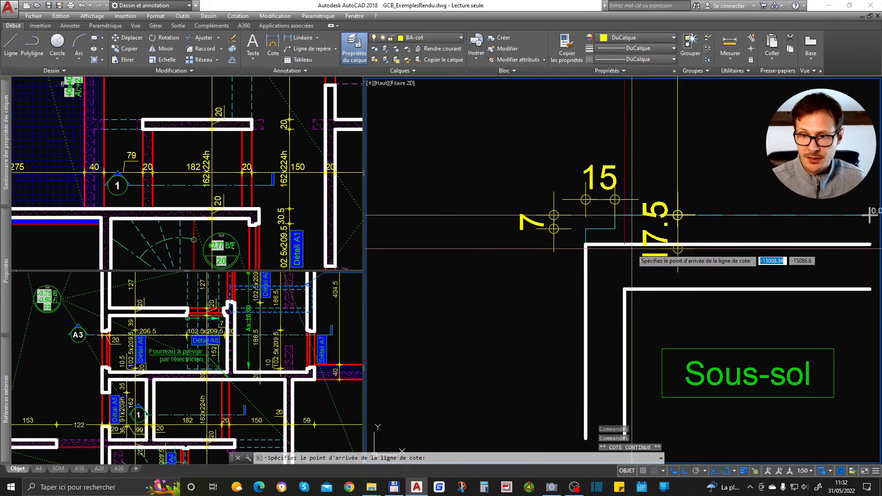
click(677, 248)
key(Escape)
- Move the text of the lower right floor-finish dimension up and to the right, clear of the slab-thickness text
key(space)
click(661, 224)
click(728, 182)
scroll(727, 183, down, 2)
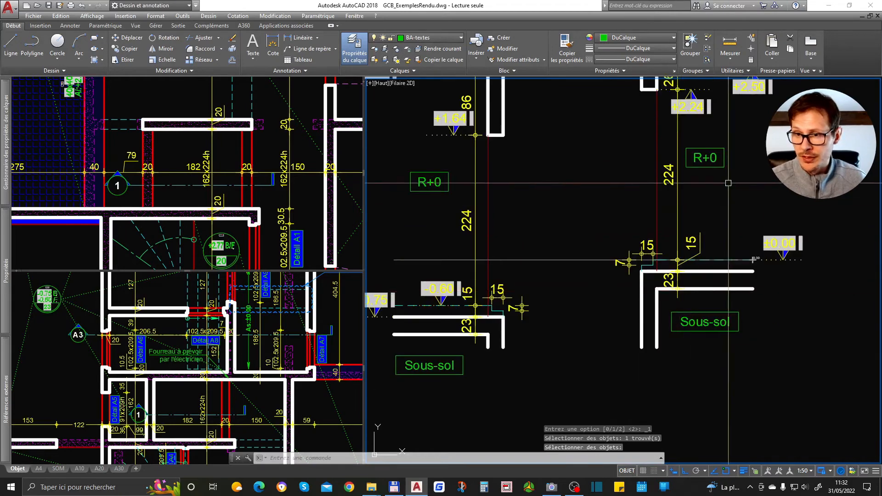
middle_drag(727, 183, 712, 259)
middle_drag(570, 259, 672, 274)
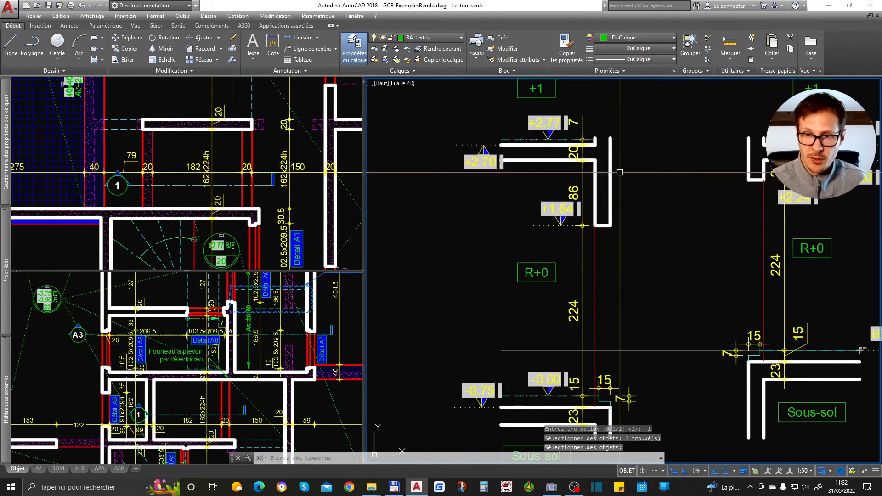
- Dimension the left structural storey height from the upper slab's underside to the lower slab's top, outside the existing chain
key(space)
click(595, 160)
scroll(596, 159, down, 1)
scroll(591, 315, up, 3)
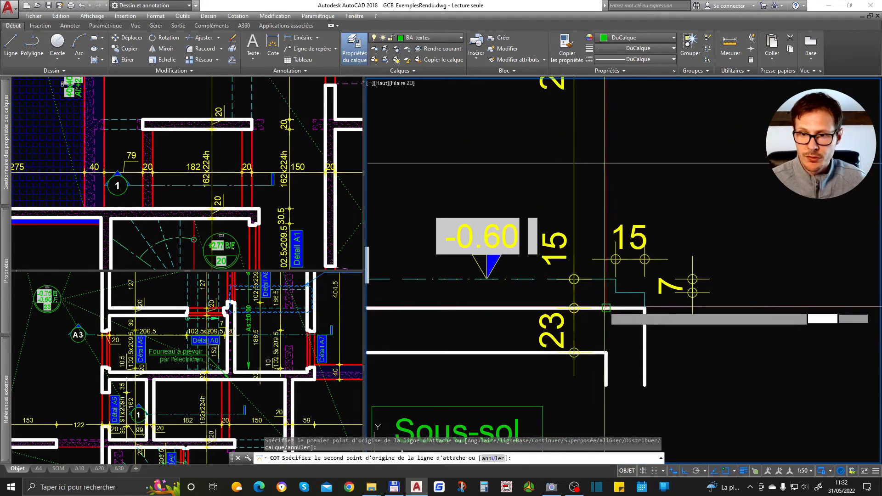
click(605, 307)
scroll(606, 308, down, 3)
click(480, 248)
key(Escape)
scroll(493, 247, down, 1)
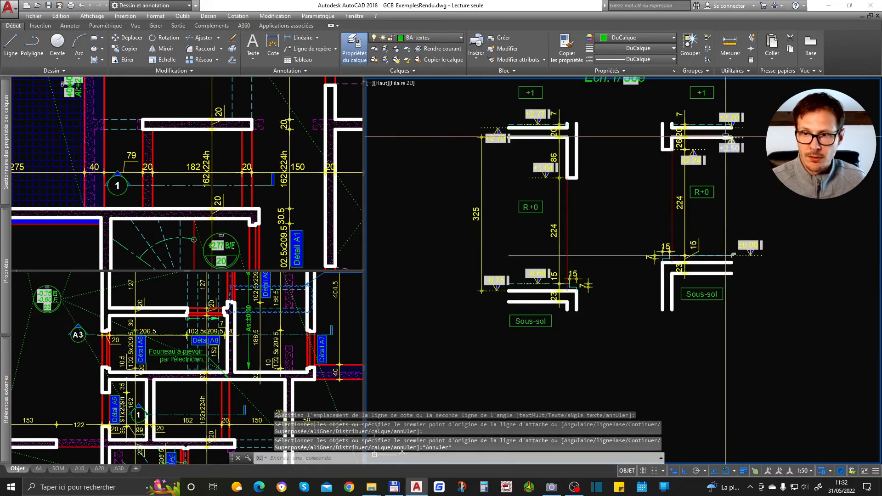
- Dimension the right structural storey height from the upper slab's underside to the lower slab's top, outside the existing chain
scroll(723, 136, up, 2)
key(space)
click(723, 137)
click(724, 337)
click(778, 257)
key(Escape)
scroll(716, 363, down, 2)
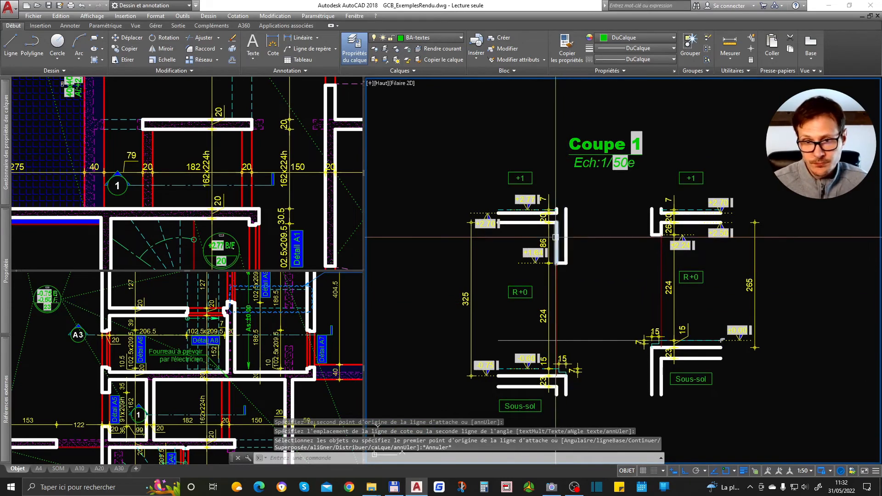
middle_drag(623, 329, 634, 274)
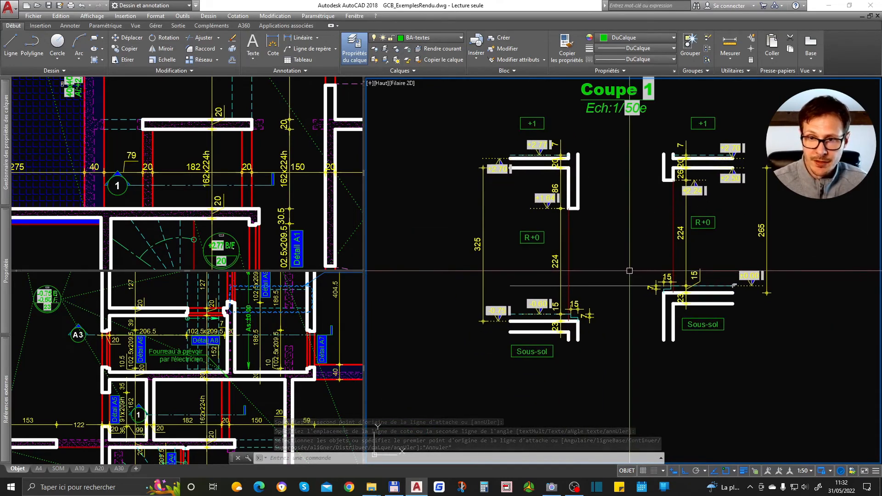
middle_drag(577, 260, 597, 289)
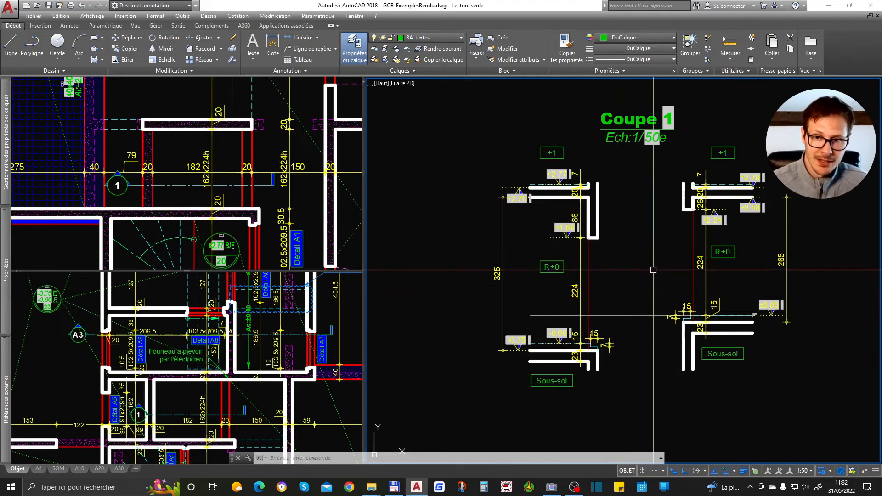
- Compare the area around section line 1 on the upper plan with the R+1 and RDC storeys of the full-height section
click(223, 202)
middle_drag(226, 159, 228, 190)
click(591, 230)
scroll(728, 286, down, 4)
middle_drag(490, 265, 563, 258)
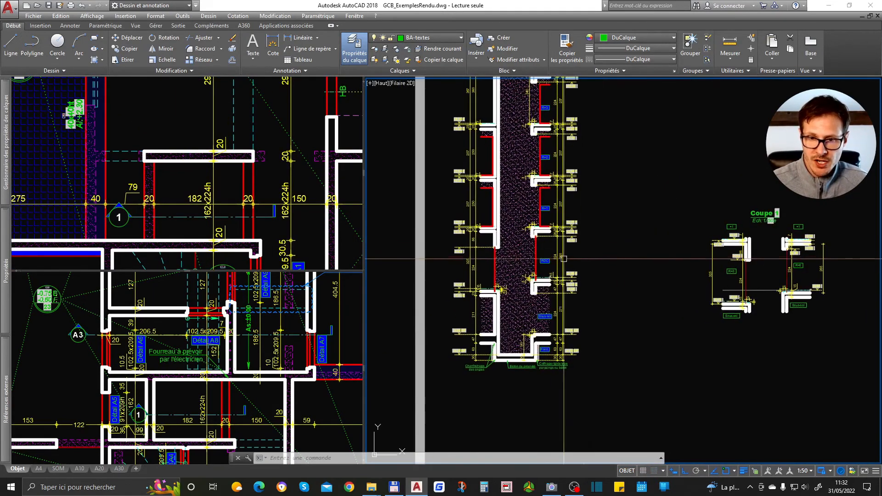
scroll(535, 240, up, 4)
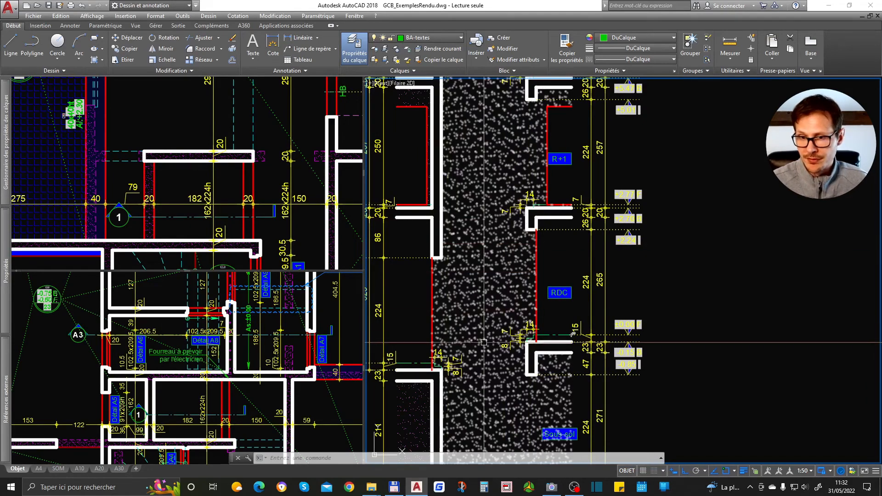
middle_drag(484, 342, 520, 306)
click(151, 143)
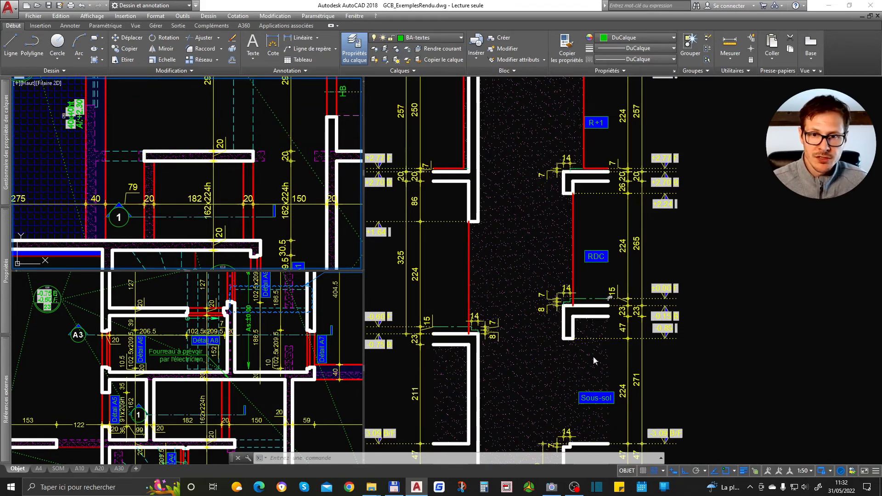
click(495, 276)
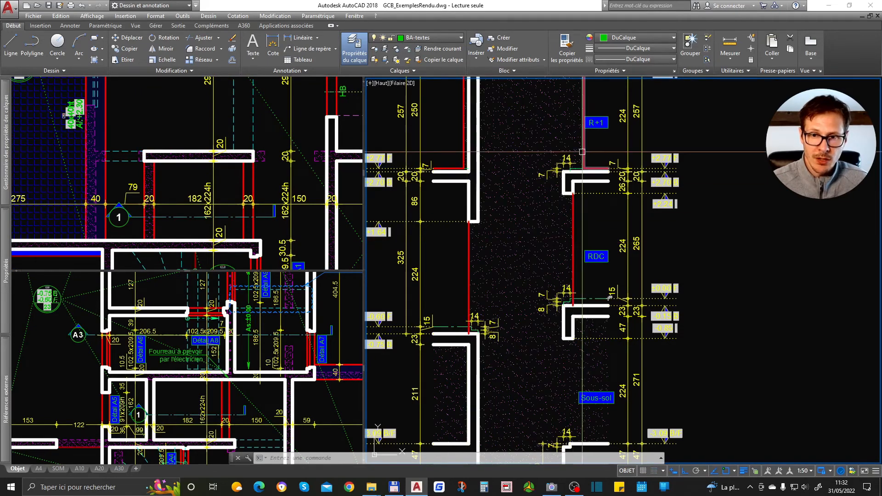
click(263, 143)
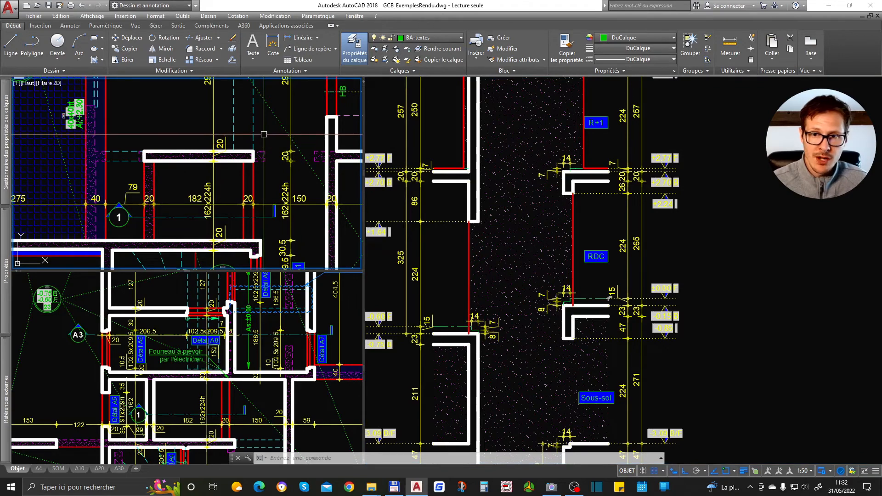
click(607, 148)
middle_drag(608, 149, 619, 222)
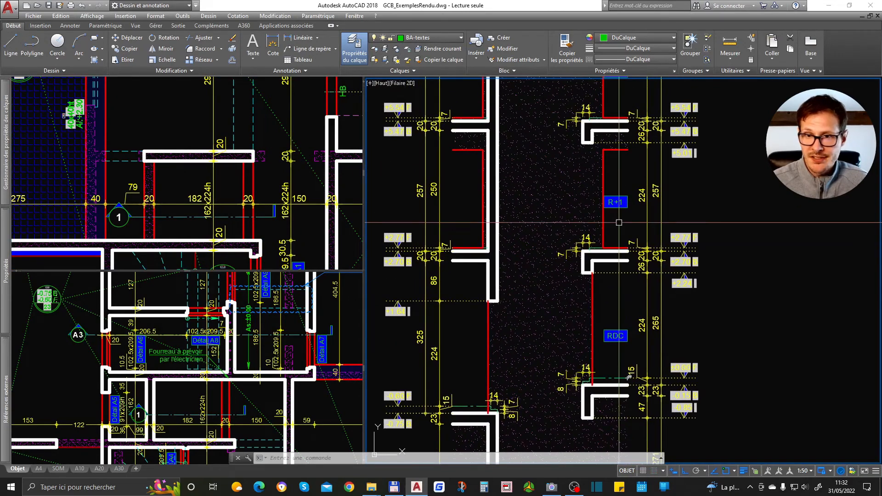
click(275, 154)
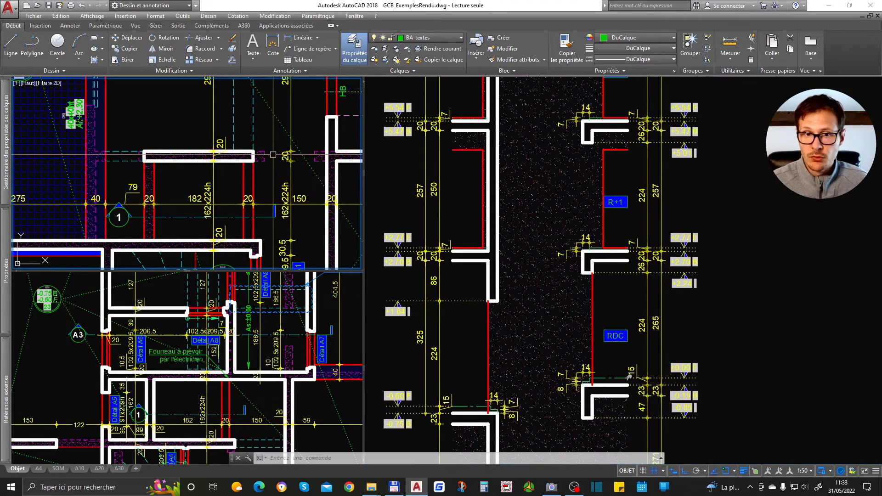
click(614, 162)
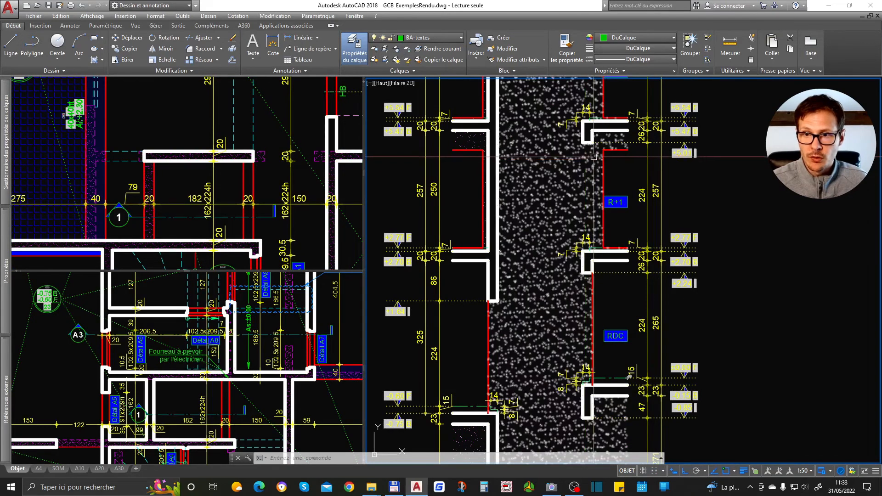
mouse_move(605, 170)
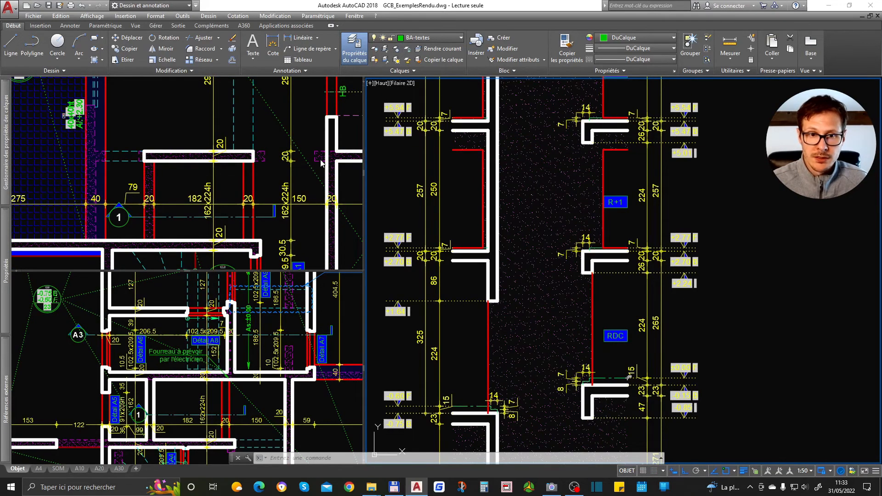
- Measure the gap between the hatched zone's edge and the dashed wall end on the upper plan with a temporary dimension
click(263, 134)
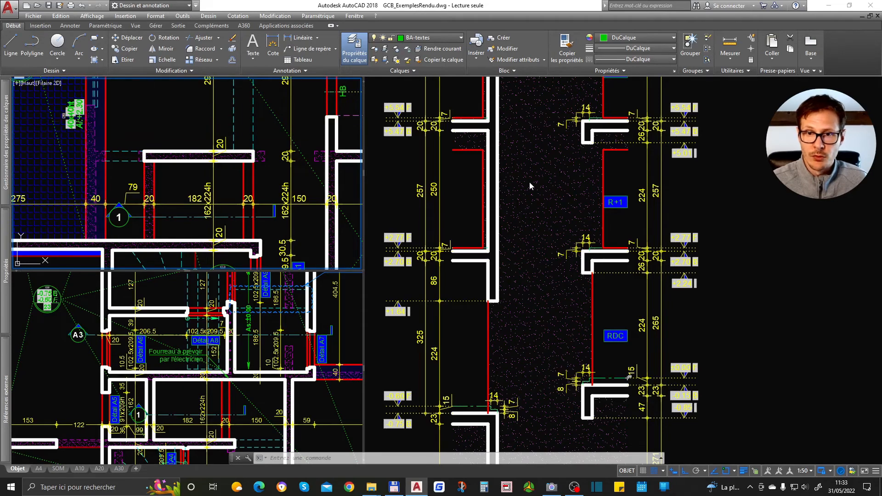
scroll(90, 169, up, 4)
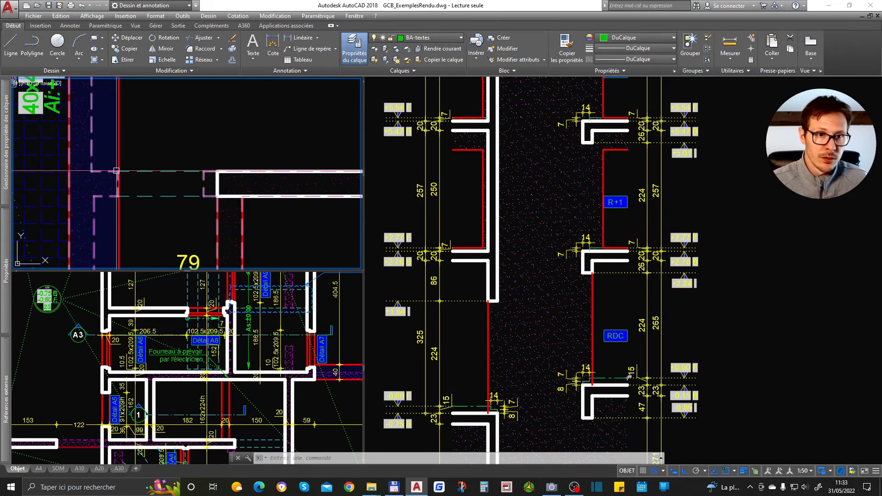
scroll(116, 170, up, 3)
text(cot)
key(Return)
click(115, 170)
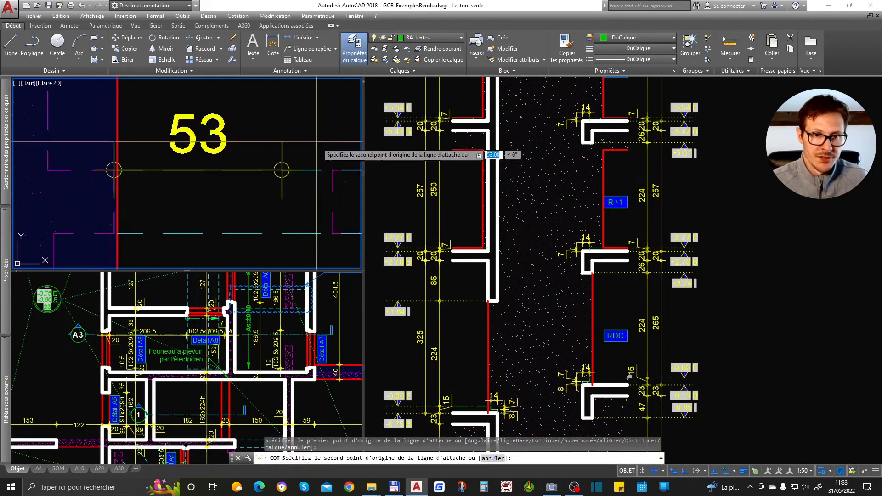
click(332, 171)
scroll(332, 183, down, 4)
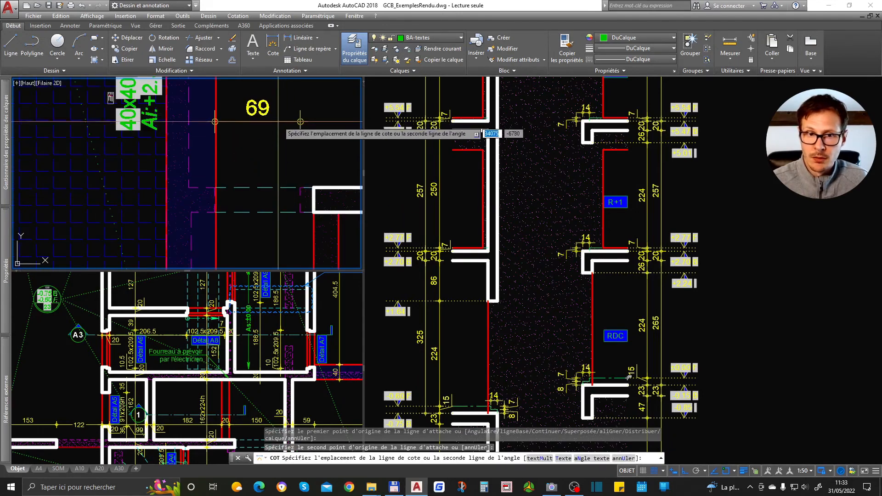
scroll(280, 170, down, 3)
key(Escape)
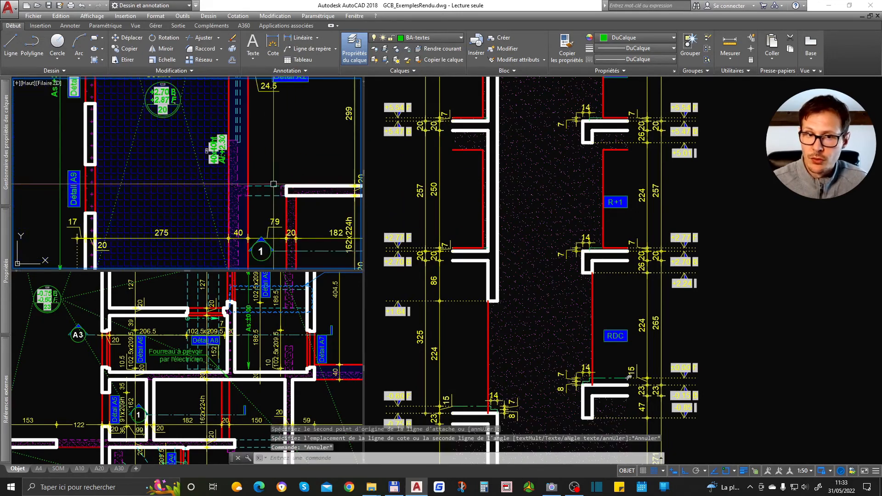
- Examine the walls and openings along section line 1 on both plans against the full-height section and Coupe 1
scroll(275, 177, down, 2)
scroll(275, 188, up, 2)
middle_drag(315, 193, 278, 172)
middle_drag(461, 232, 473, 264)
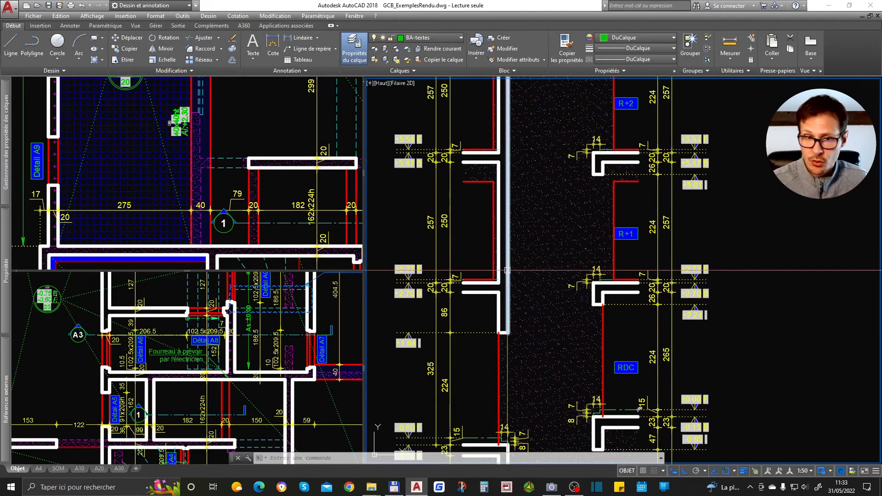
click(258, 117)
scroll(49, 248, down, 3)
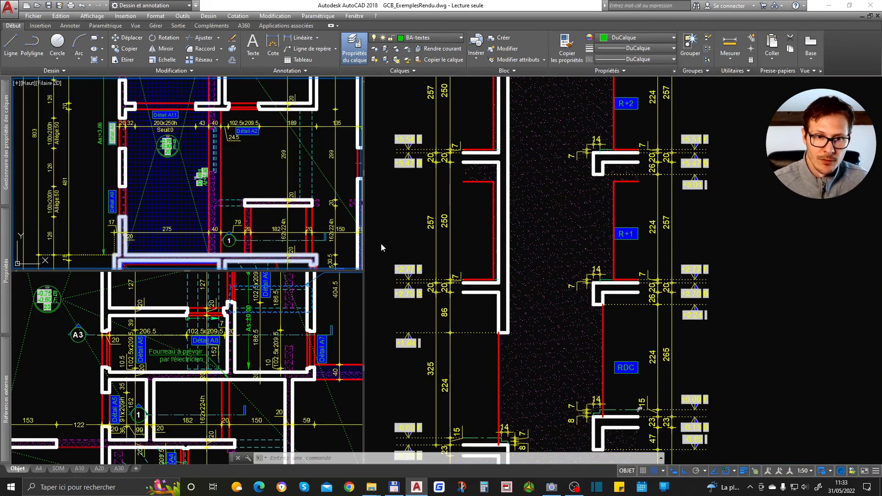
scroll(185, 208, up, 3)
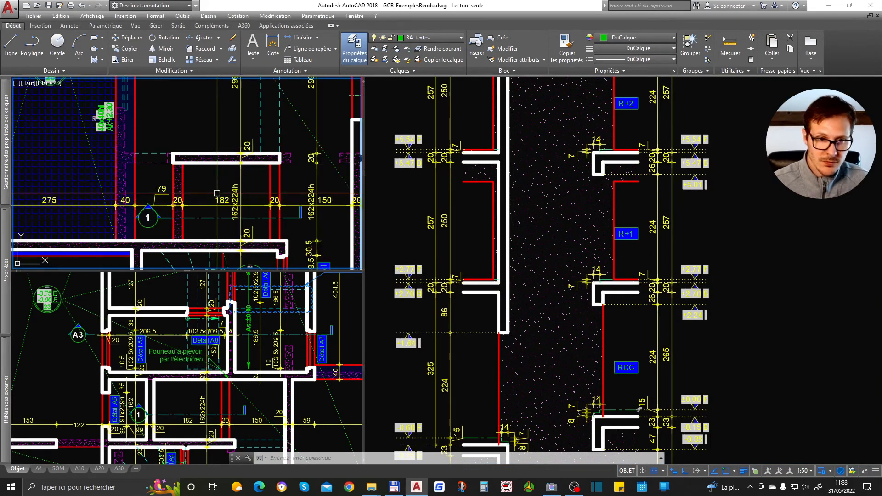
click(214, 345)
middle_drag(214, 344, 220, 310)
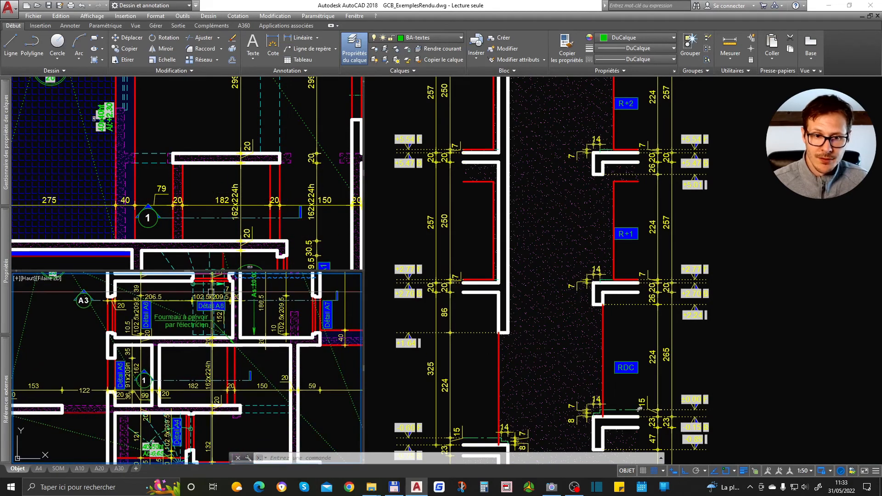
middle_drag(256, 371, 277, 359)
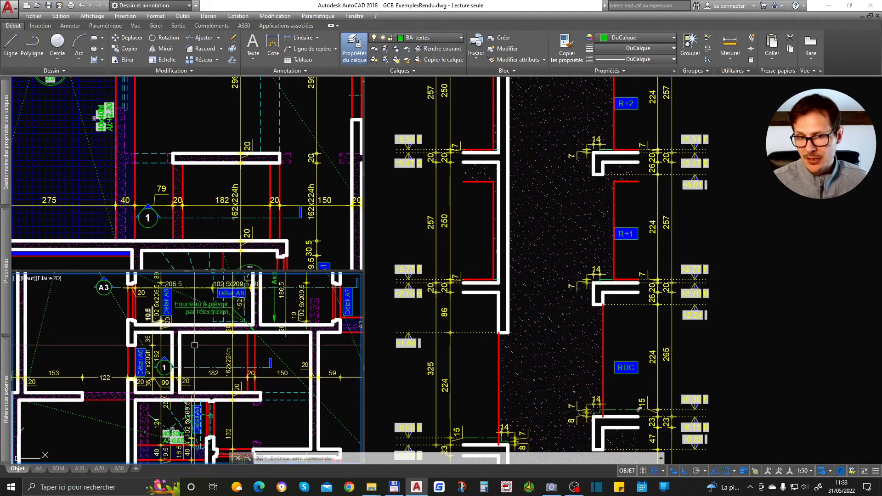
click(480, 303)
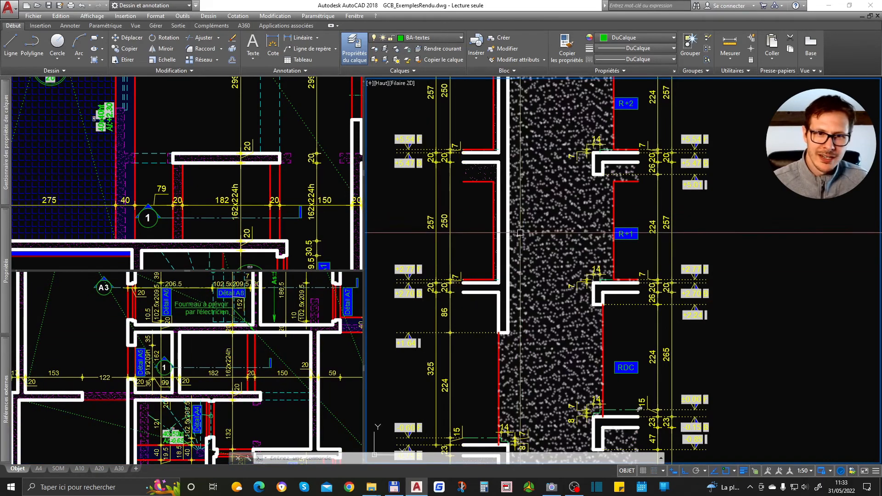
click(257, 181)
middle_drag(251, 228, 245, 194)
click(245, 361)
middle_drag(245, 362, 248, 350)
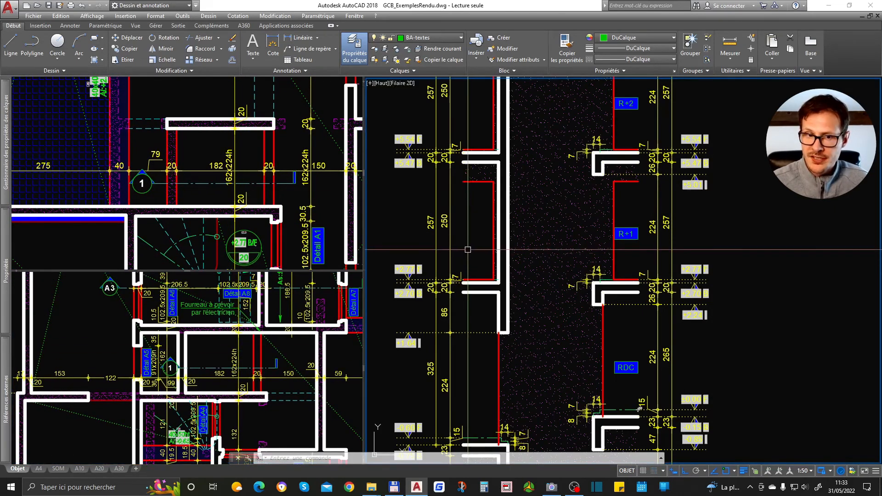
click(569, 170)
mouse_move(569, 171)
middle_down()
mouse_move(607, 207)
mouse_move(611, 225)
mouse_move(587, 188)
middle_up()
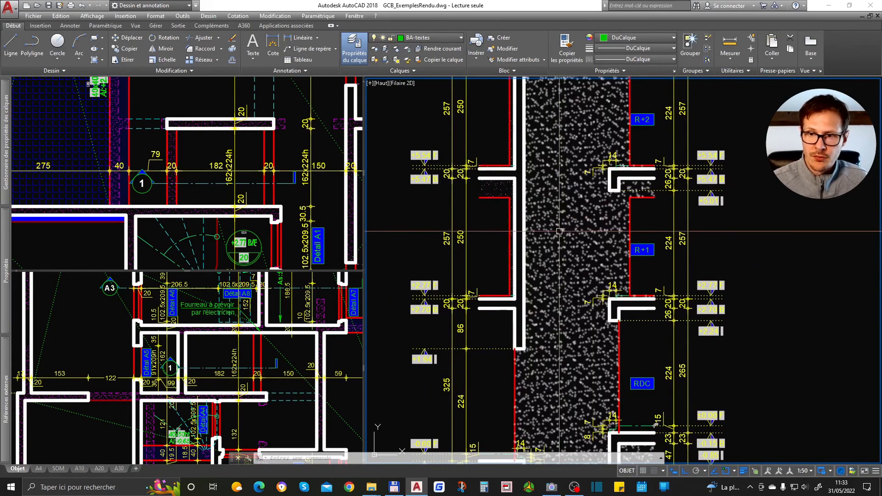
scroll(544, 238, down, 2)
scroll(793, 264, up, 5)
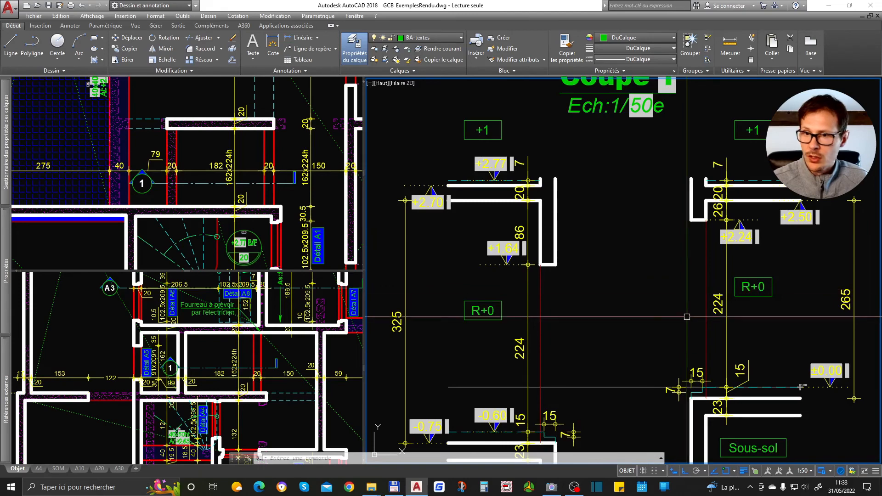
middle_drag(662, 222, 625, 245)
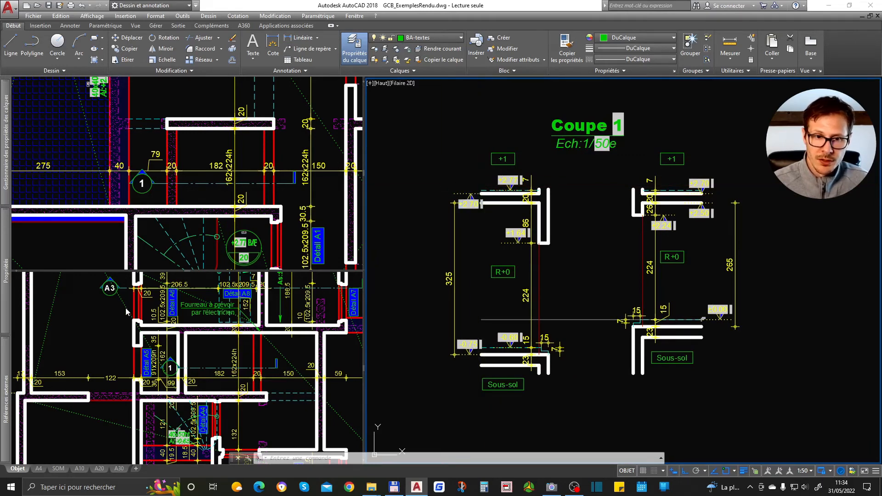
- Rename the section marker on the lower plan as A
click(165, 369)
scroll(177, 370, up, 2)
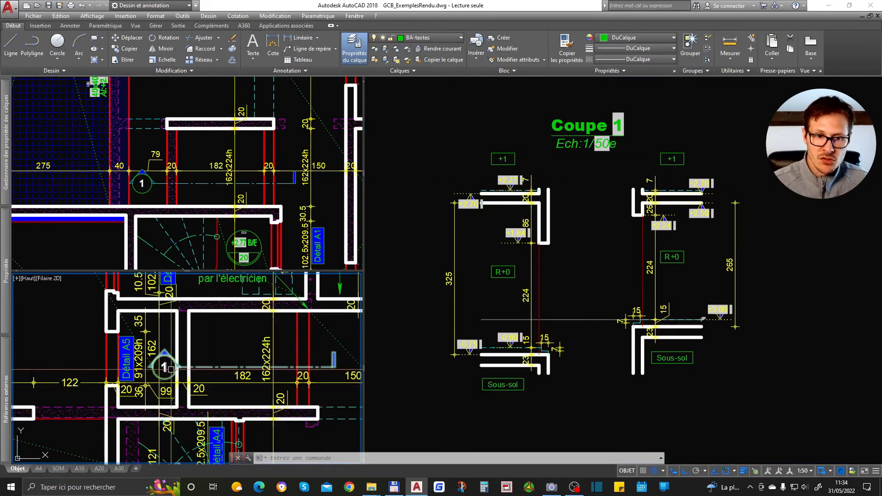
double_click(168, 366)
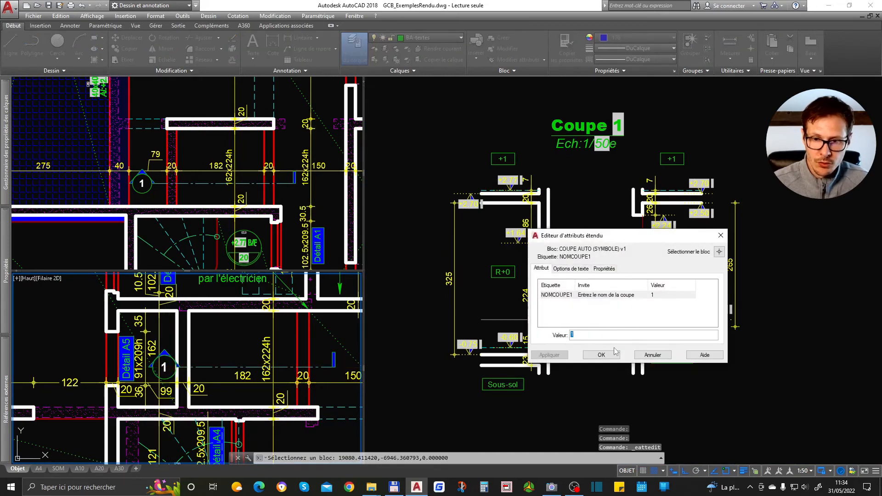
click(601, 355)
- Update the fields of the whole section drawing, including its title, to match the renamed marker
click(644, 193)
text(m)
key(Return)
click(675, 98)
click(491, 179)
key(Return)
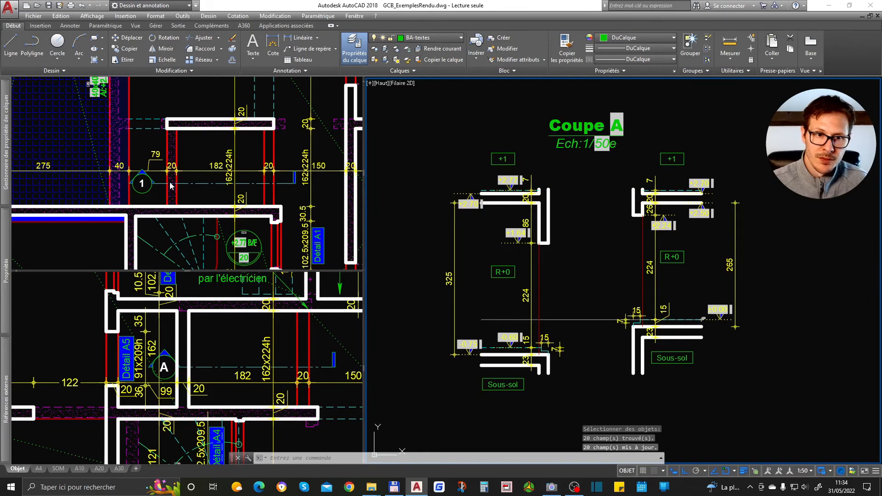
- Rename the section marker on the upper plan as A
click(190, 172)
double_click(190, 181)
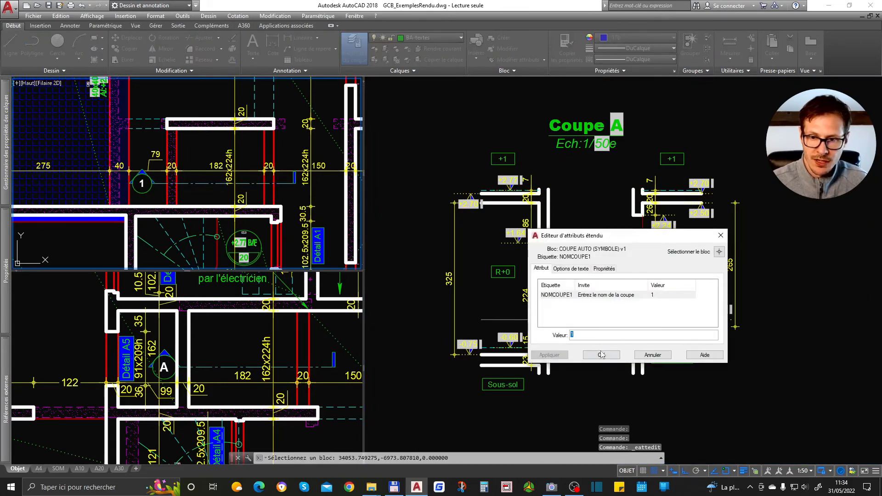
click(601, 355)
click(644, 131)
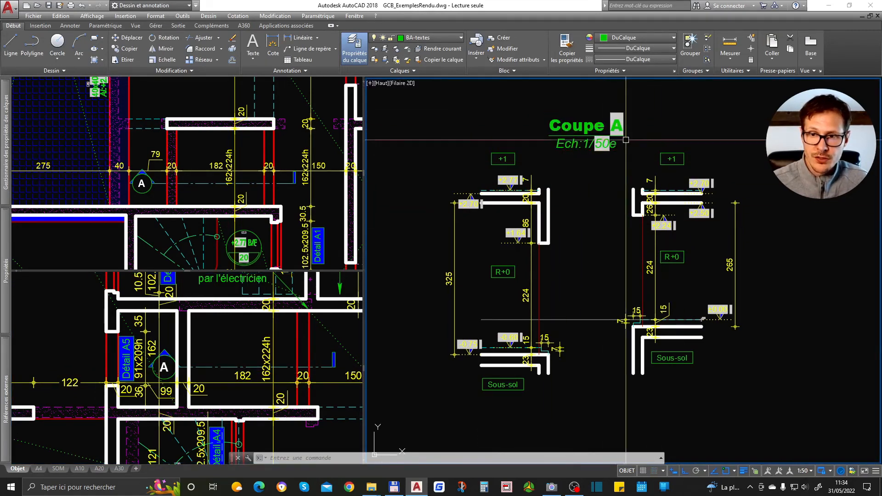
- Scale the Coupe A title block by a factor of 0.5
scroll(600, 108, up, 2)
scroll(581, 165, down, 2)
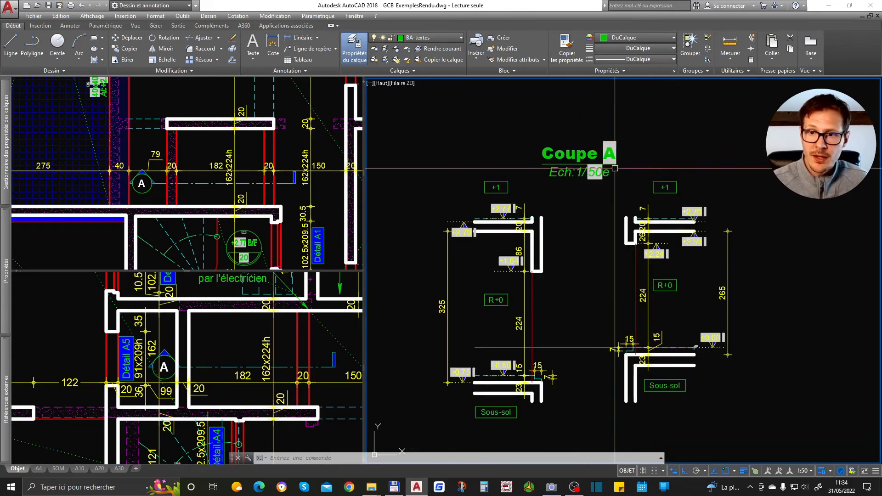
click(581, 158)
text(ech)
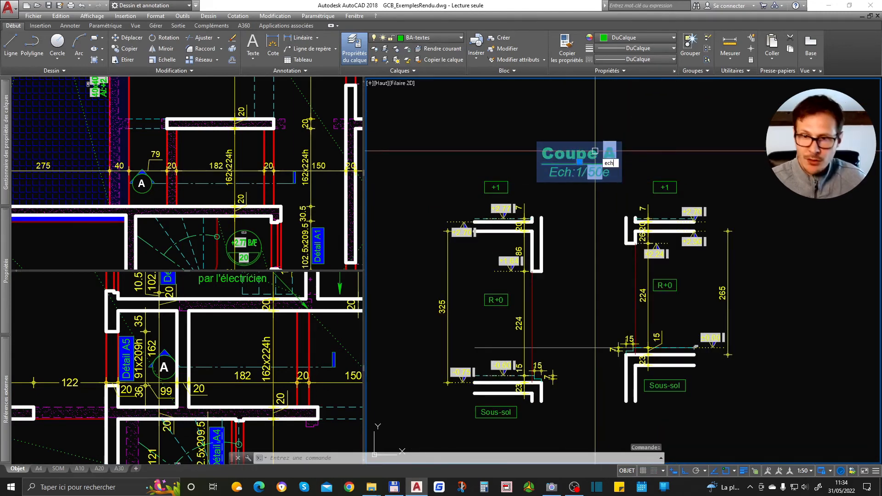
key(Return)
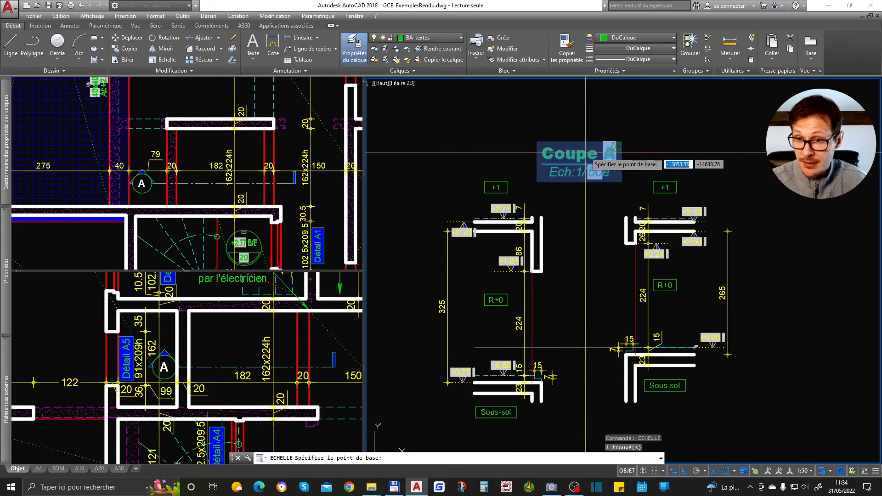
click(584, 158)
text(.5)
key(Return)
scroll(597, 156, up, 4)
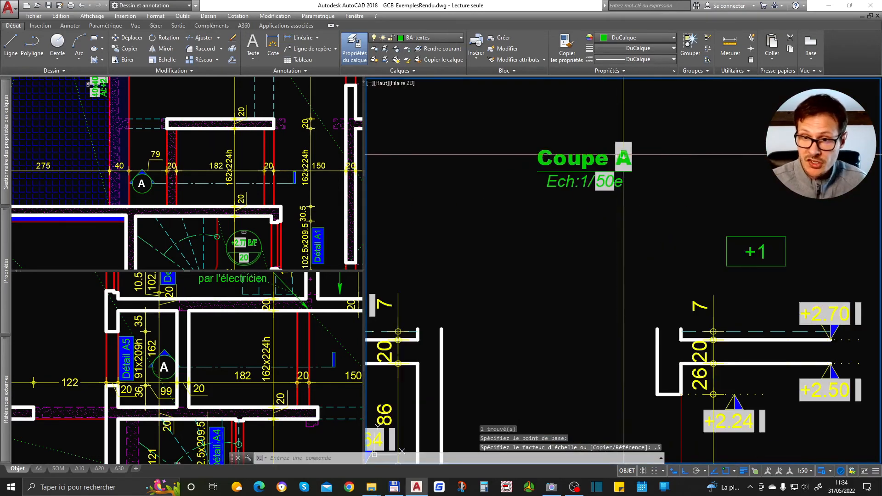
- Update the fields in the scaled-down Coupe A title
text(maj)
key(Return)
click(683, 132)
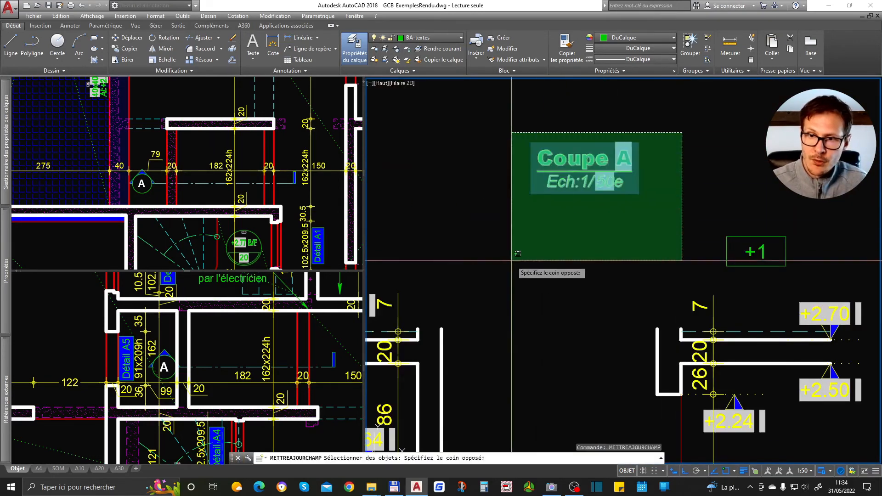
click(515, 261)
key(Return)
scroll(623, 167, up, 3)
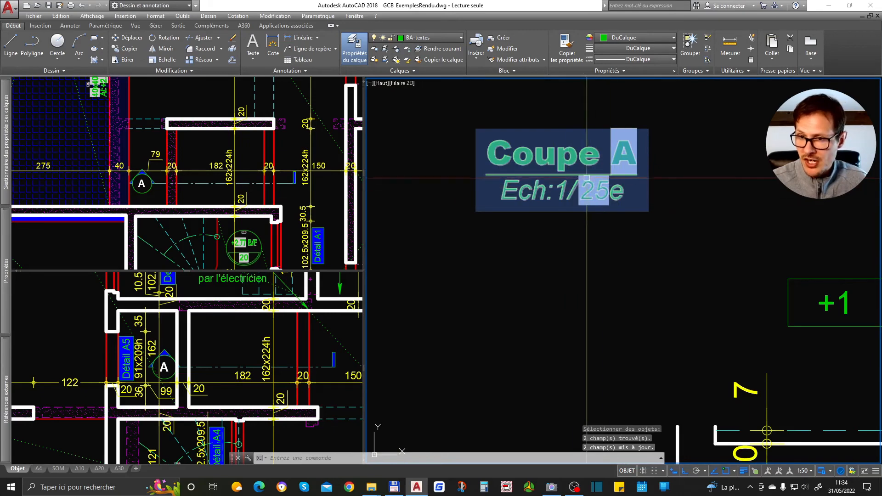
- Undo the title's field update and its 0.5 scaling
key(ctrl+z)
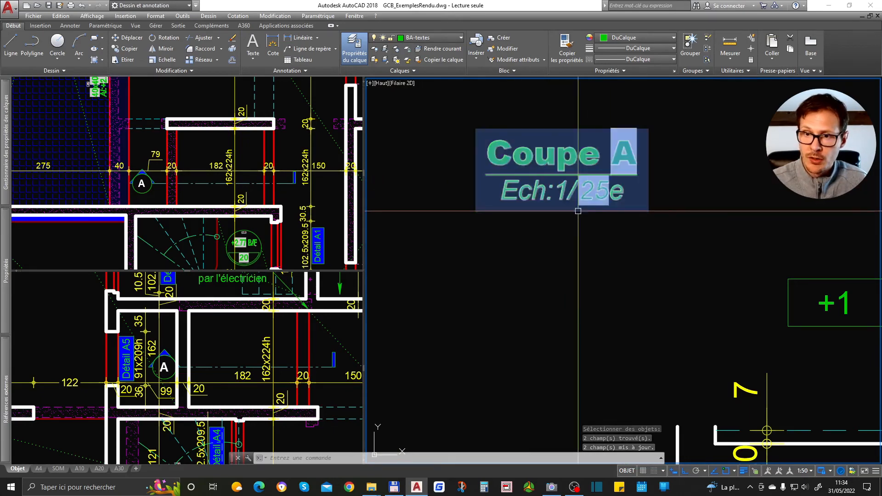
key(ctrl+z)
key(ctrl+z)
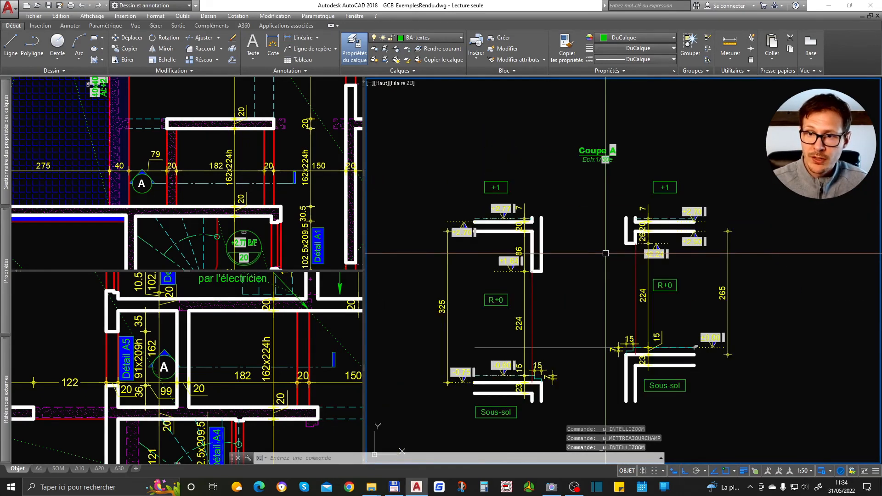
key(ctrl+z)
- Copy the Coupe A title to the empty area above the section
click(591, 177)
text(co)
key(space)
click(636, 181)
scroll(643, 257, down, 4)
click(624, 147)
key(space)
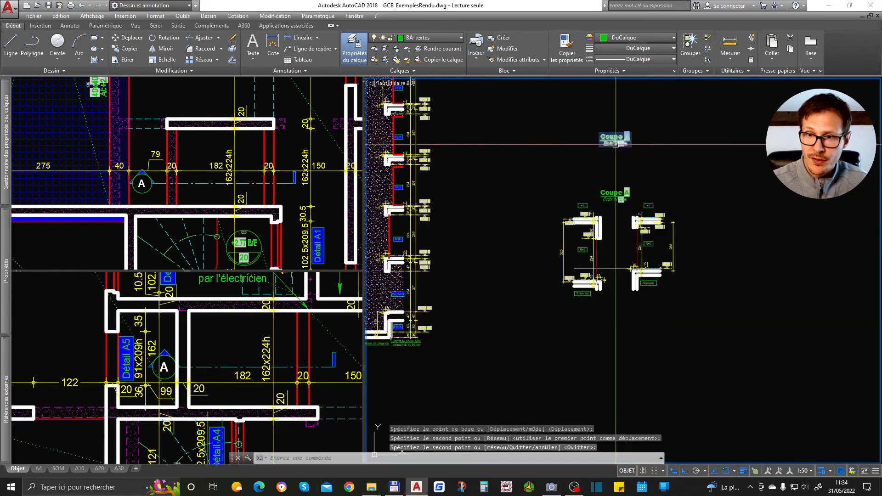
- Scale the copied title above the section by a factor of 2
scroll(624, 147, up, 6)
text(ECh)
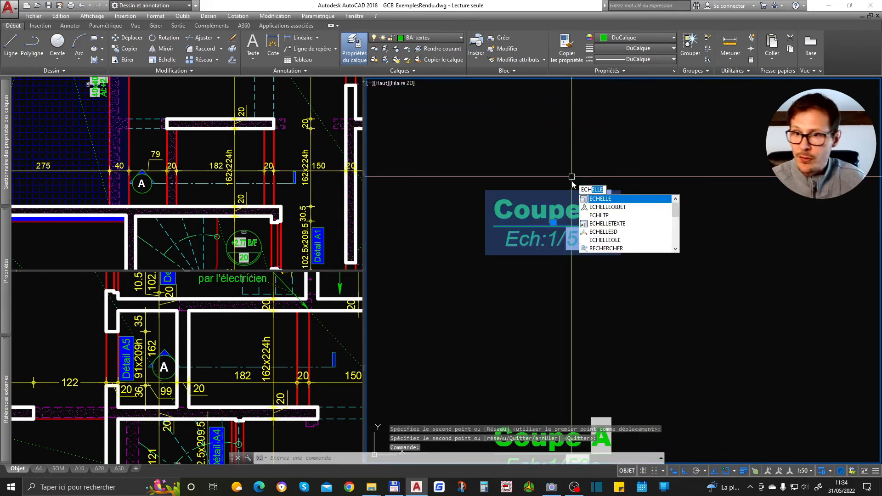
key(space)
click(611, 198)
text(2)
key(space)
scroll(582, 221, down, 2)
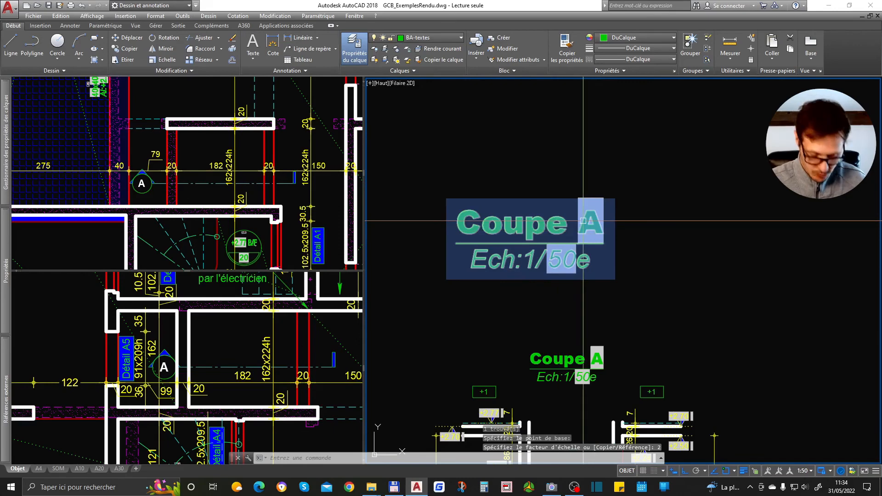
- Update the fields in the enlarged copy of the title
text(met)
key(space)
click(626, 168)
click(579, 211)
key(space)
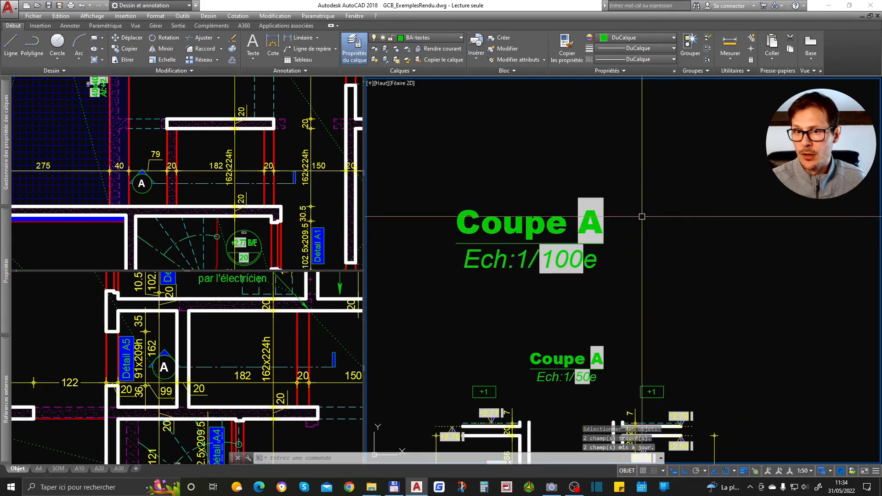
- Replace the Coupe A heading in the enlarged title copy with "Vue en plan", keeping its scale line
click(551, 196)
click(514, 223)
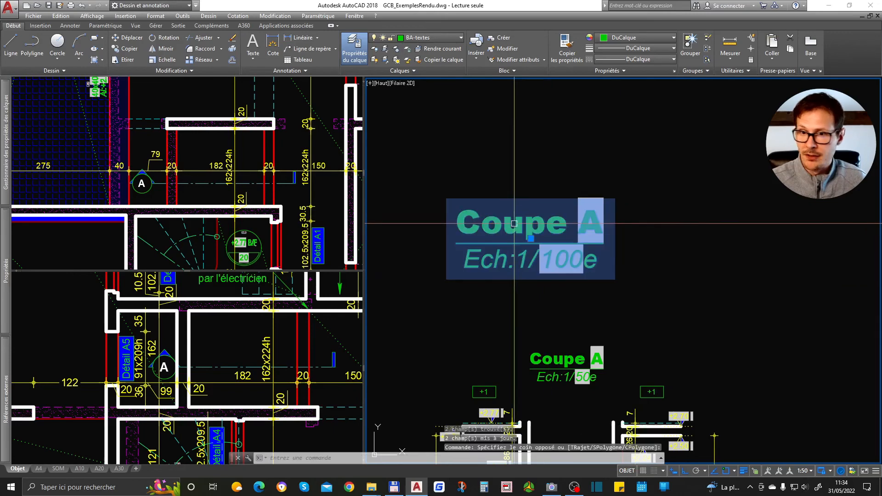
double_click(538, 228)
text(Vue )
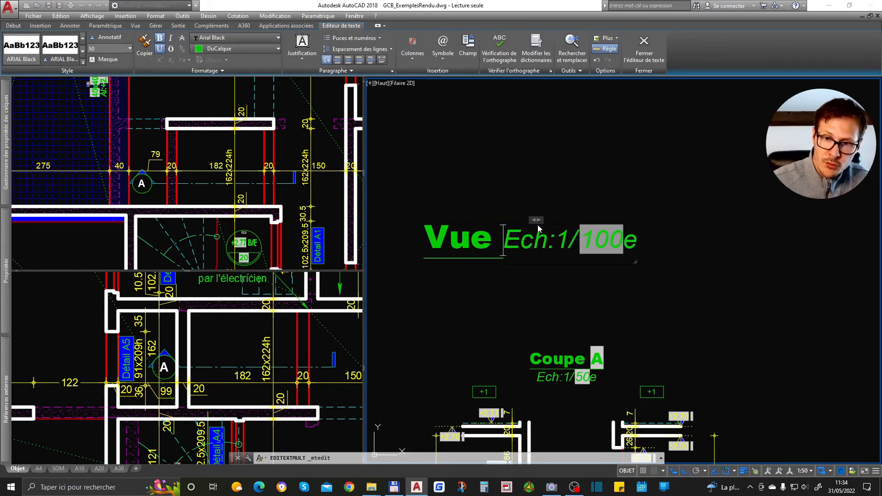
text(en plan)
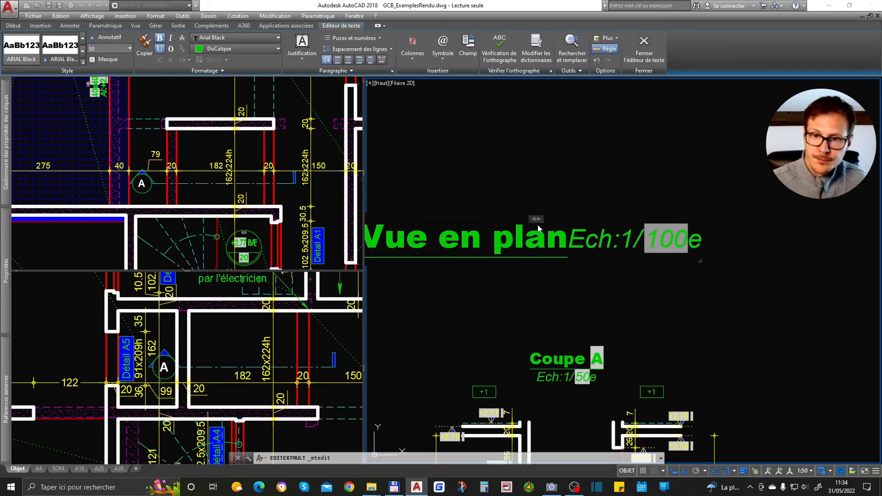
key(Return)
- Move the Vue en plan title farther up, away from the section drawing
click(629, 172)
scroll(633, 267, down, 4)
click(634, 256)
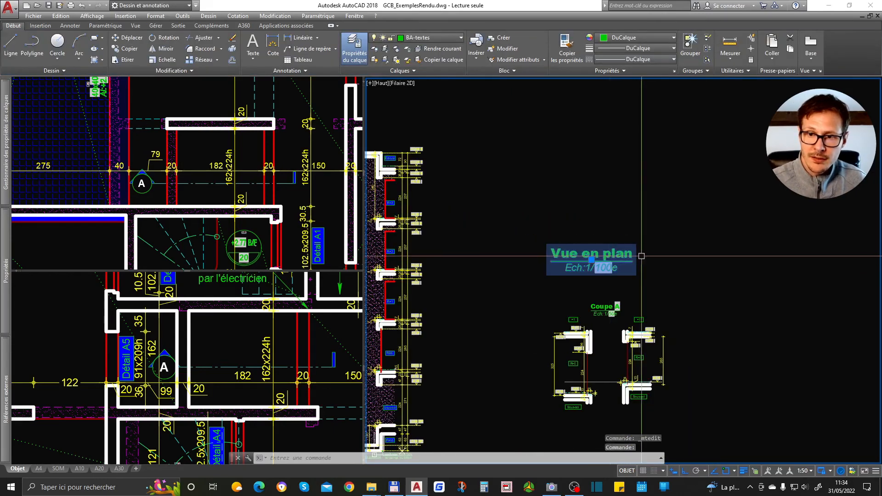
text(d)
key(space)
click(639, 256)
click(680, 125)
- Scale the Vue en plan title by a factor of 0.5
scroll(675, 185, down, 2)
click(619, 171)
click(708, 212)
scroll(649, 156, up, 3)
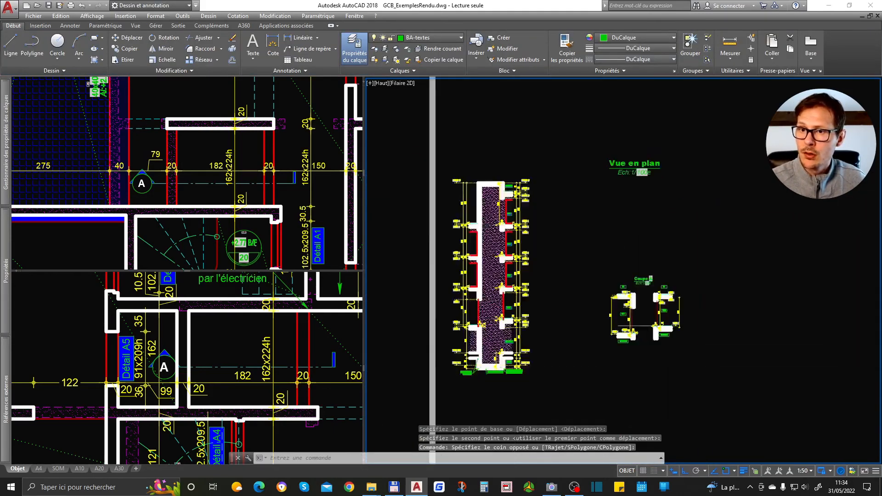
click(614, 190)
text(ech)
key(space)
click(614, 192)
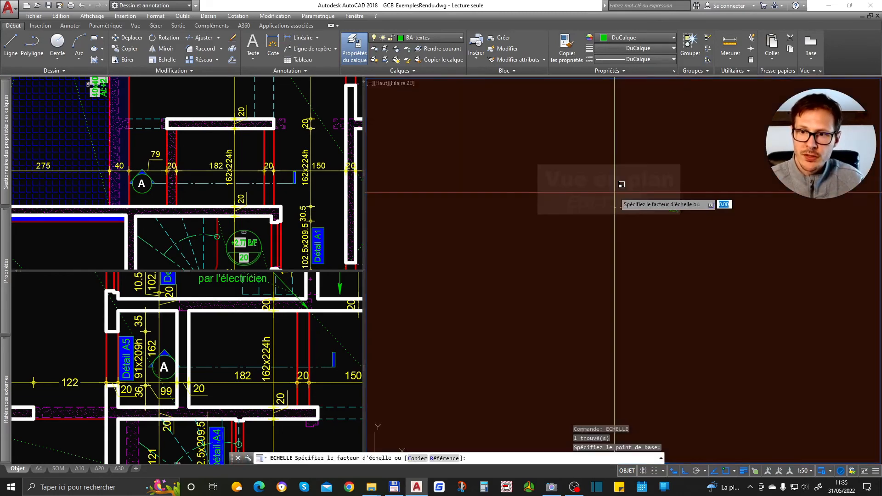
text(.5)
key(space)
scroll(683, 184, up, 3)
- Update the scale field in the Vue en plan title
text(m)
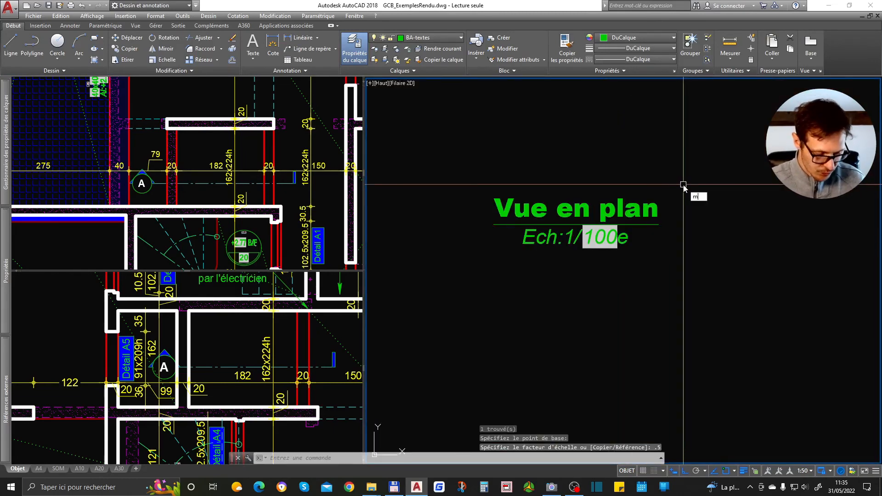
text(et)
key(space)
click(720, 154)
click(574, 280)
key(space)
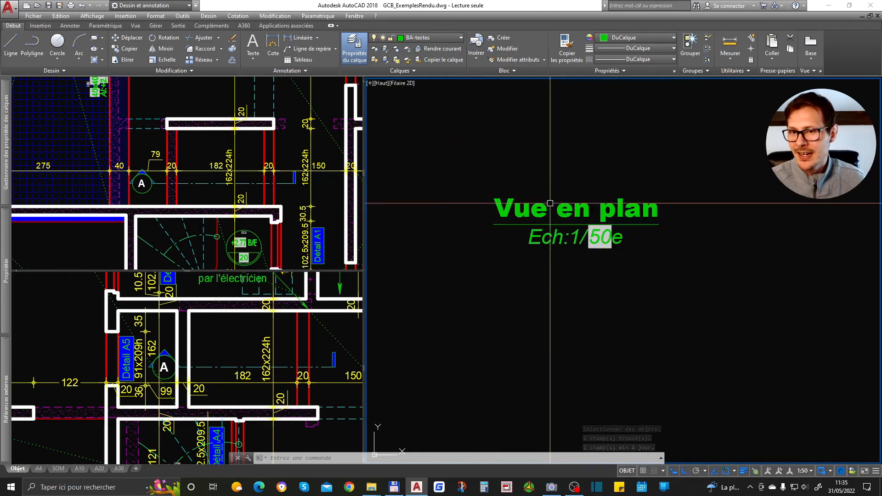
- Delete the Vue en plan title and return to the Coupe A section
click(609, 150)
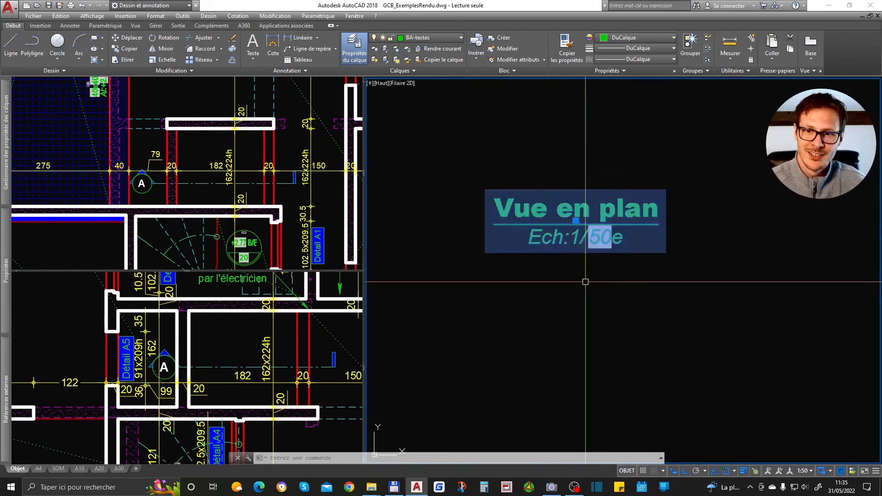
click(585, 281)
key(Delete)
scroll(696, 224, down, 8)
scroll(684, 399, up, 4)
scroll(681, 323, up, 2)
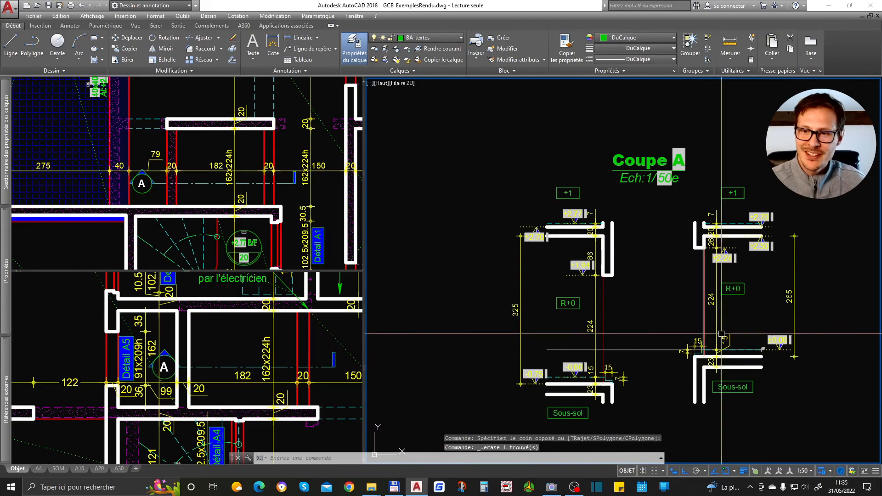